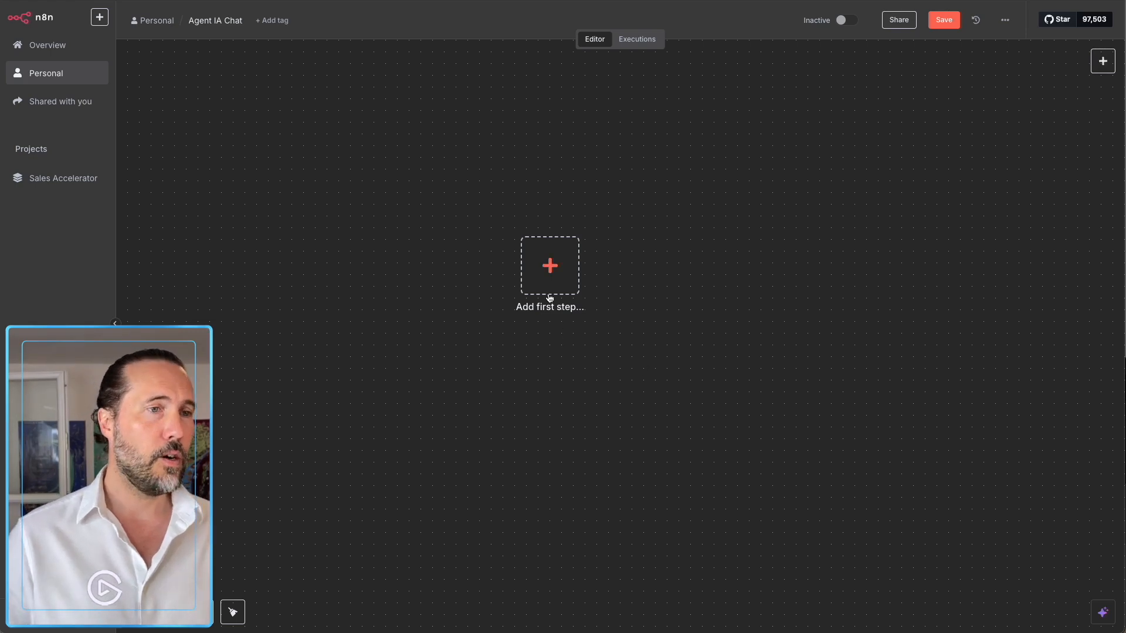
# Start the empty workflow with an On chat message trigger and open the next-node picker.
pyautogui.click(549, 259)
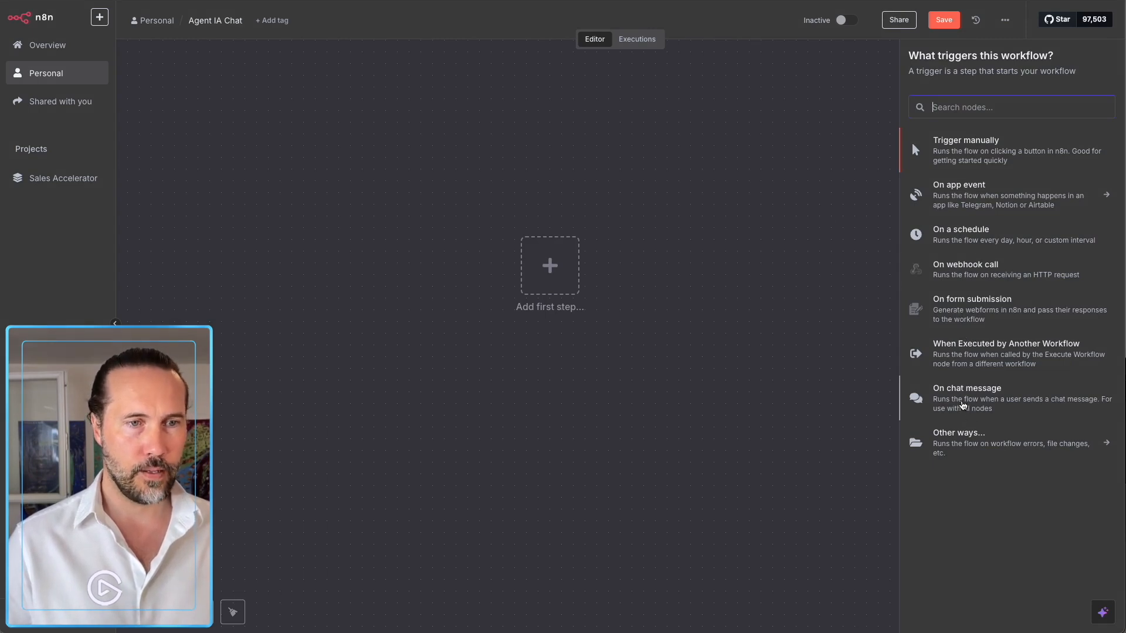
pyautogui.click(962, 403)
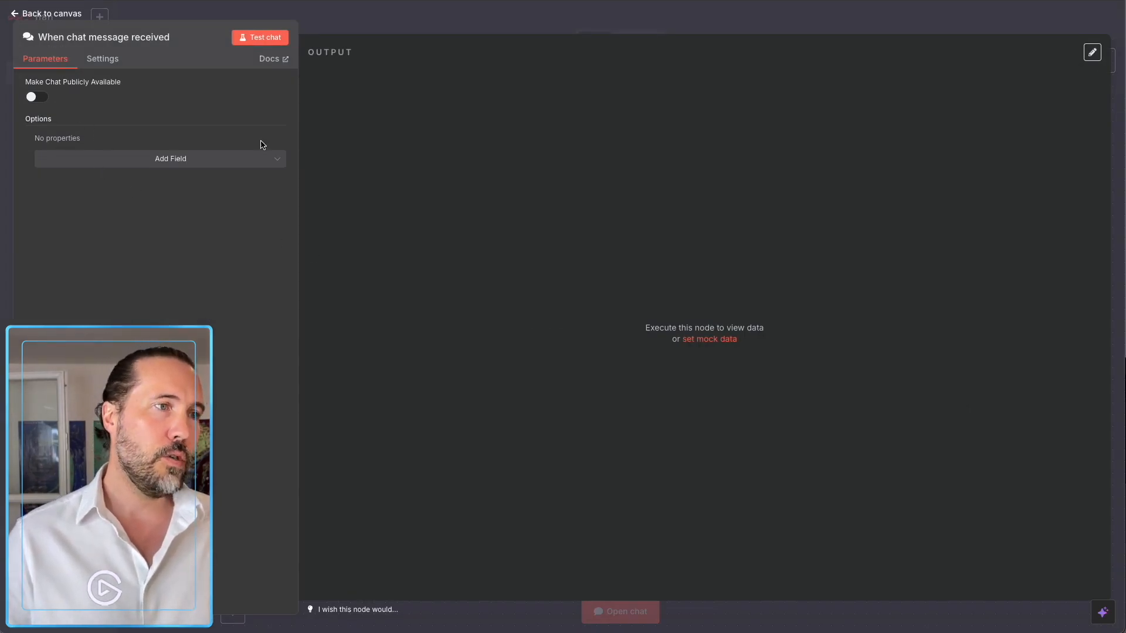
pyautogui.click(431, 30)
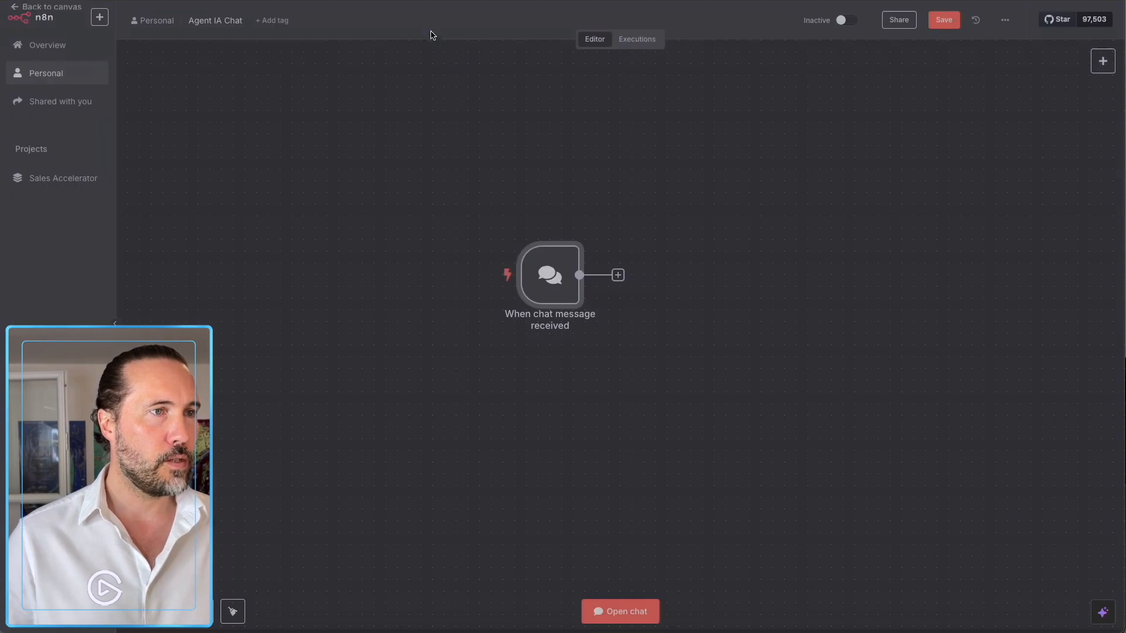
pyautogui.click(618, 275)
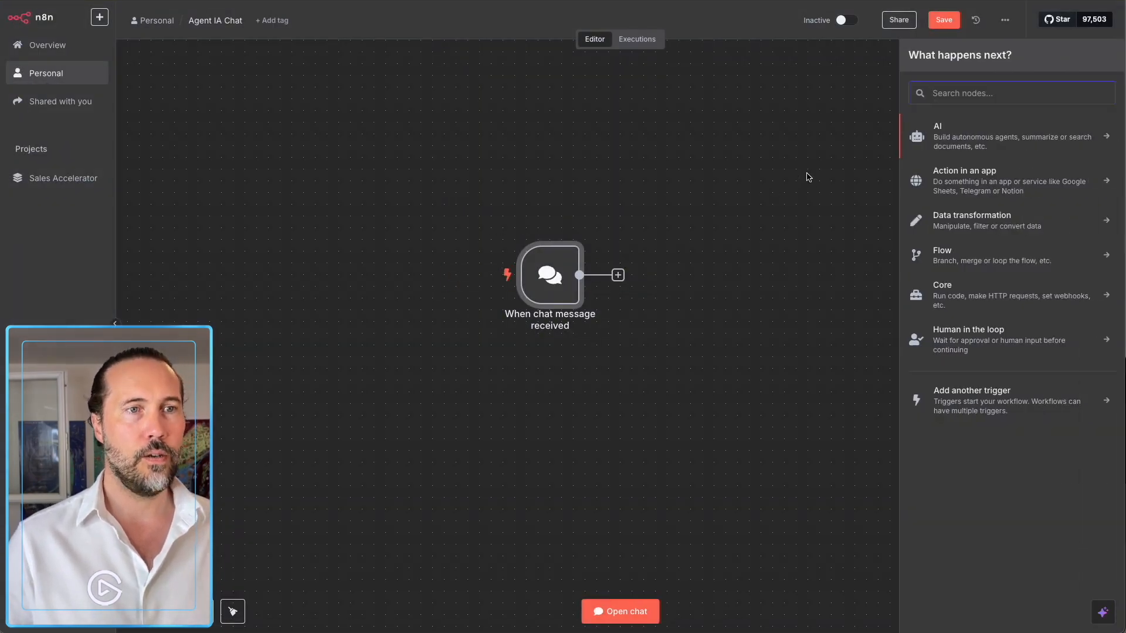
# Add an AI Agent (Tools Agent) node after the chat trigger and shift the view up-left.
pyautogui.click(926, 145)
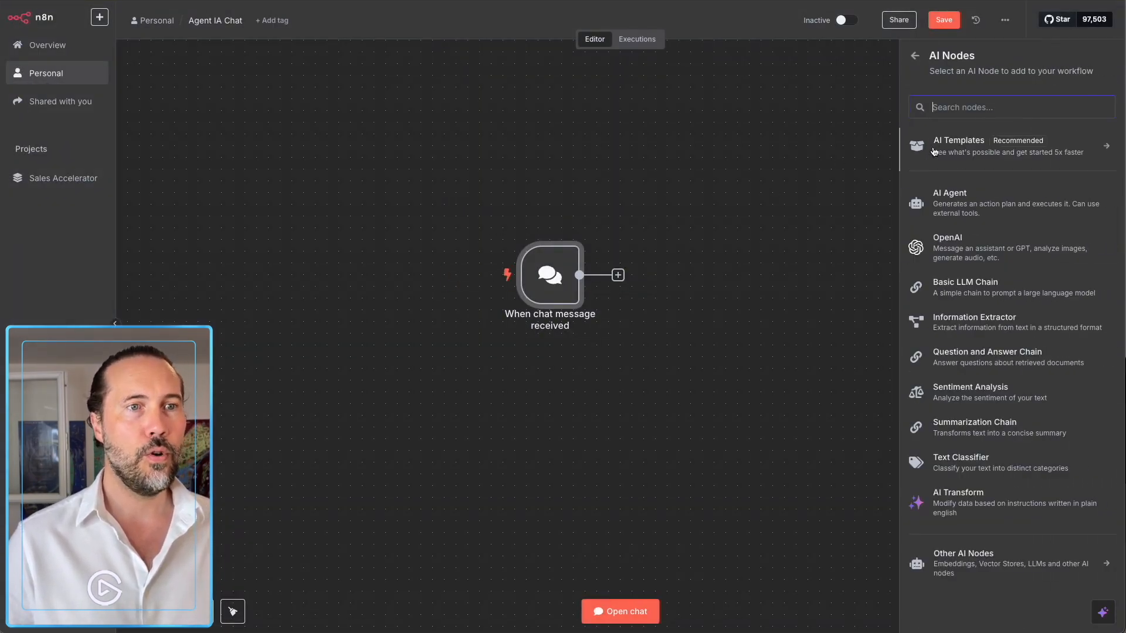
pyautogui.click(946, 206)
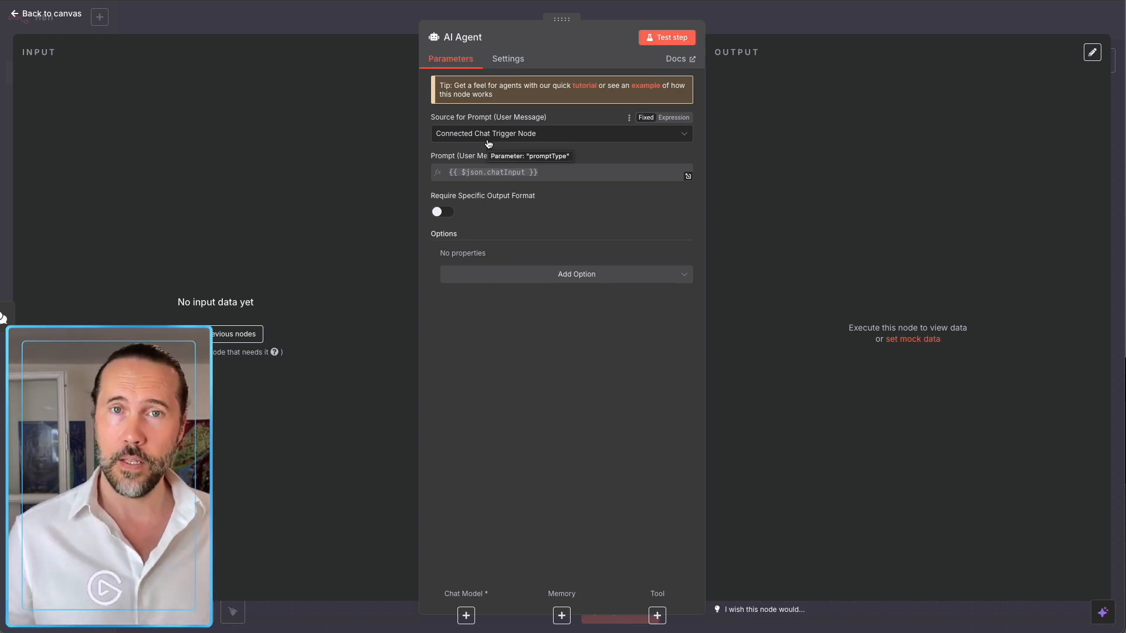
pyautogui.click(742, 25)
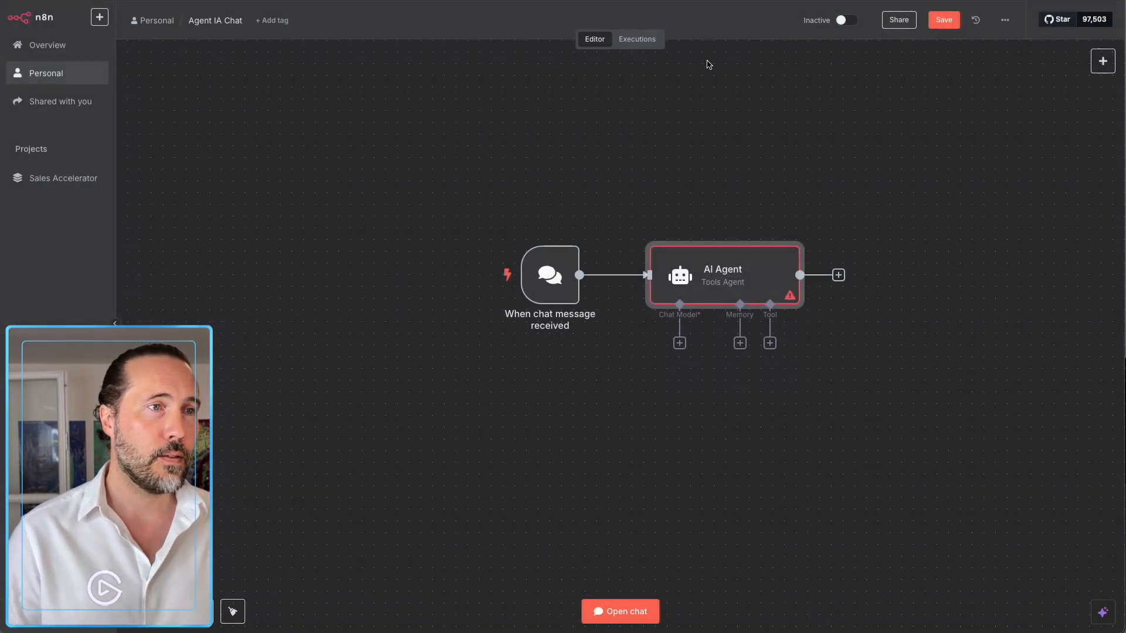
pyautogui.moveTo(655, 407); pyautogui.dragTo(370, 316)
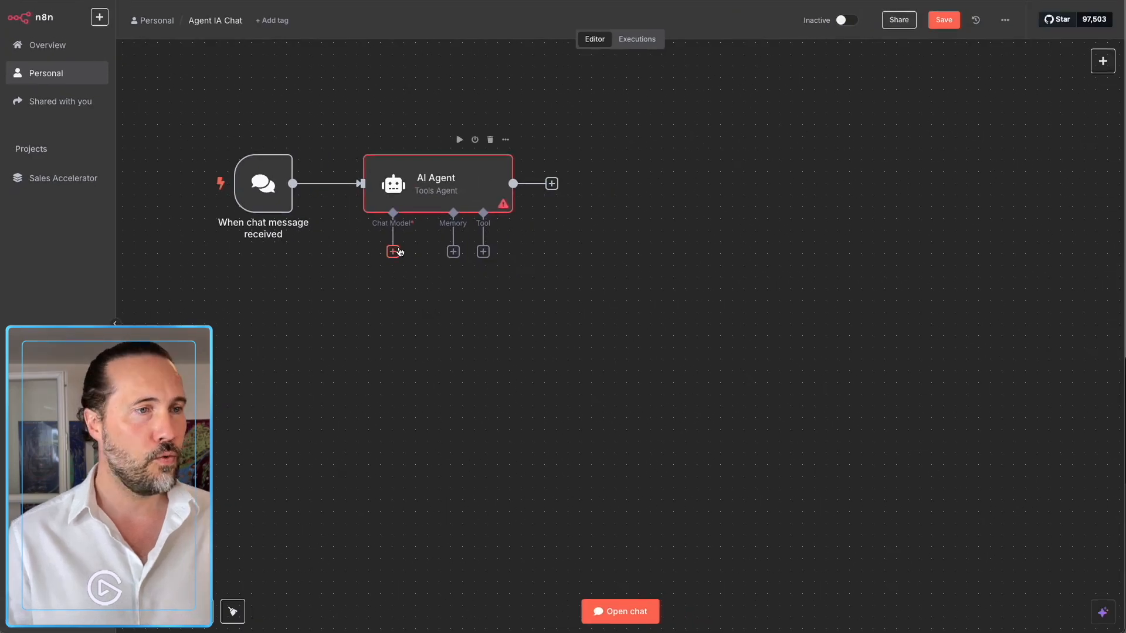
# Attach an OpenAI Chat Model using gpt-4.1-mini to the AI Agent's Chat Model input.
pyautogui.click(394, 252)
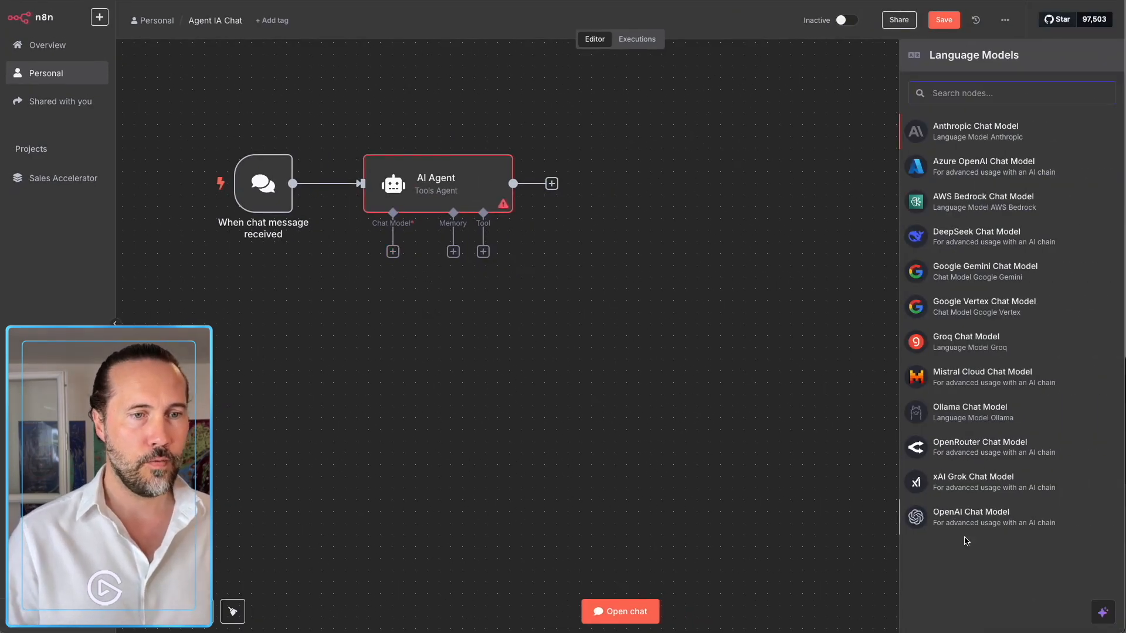
pyautogui.click(965, 519)
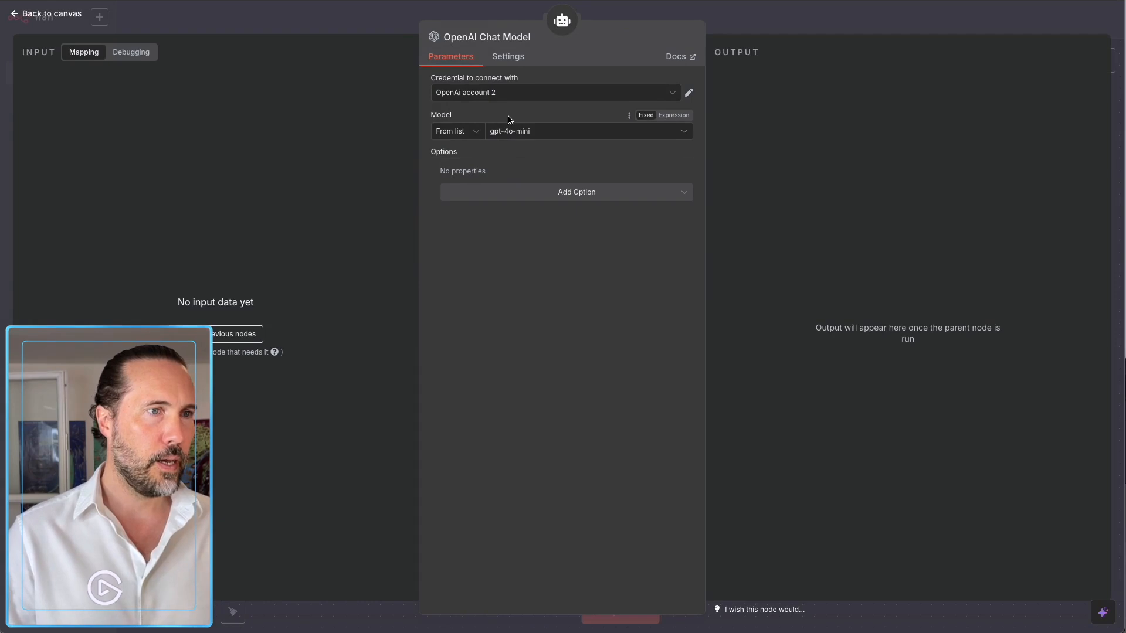
pyautogui.click(509, 135)
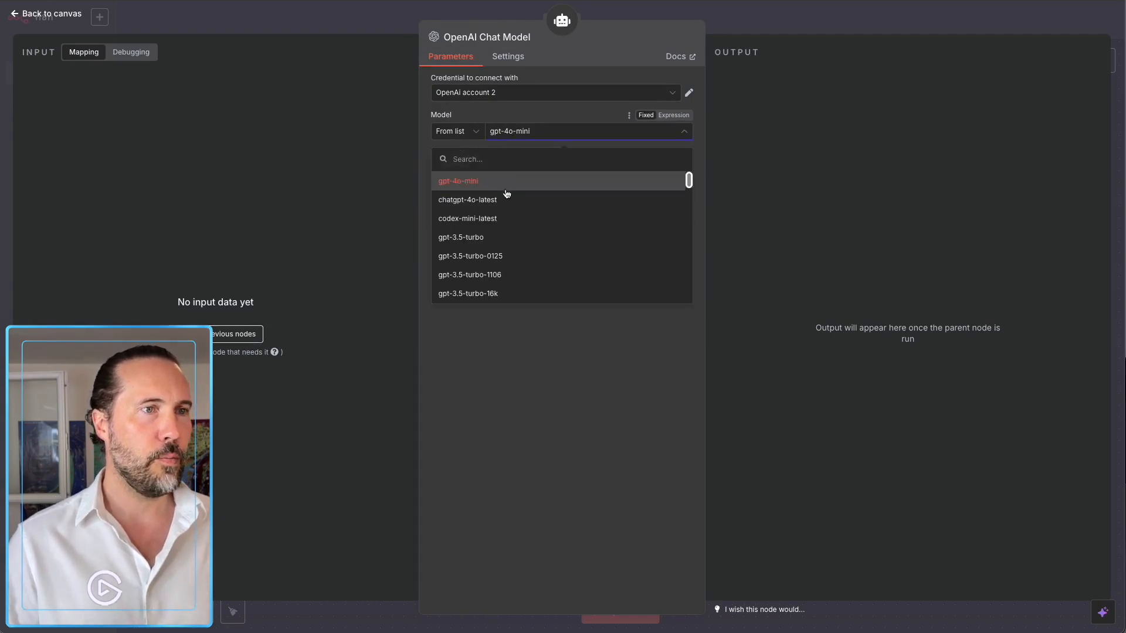
pyautogui.scroll(-5, 497, 231)
pyautogui.scroll(-2, 493, 228)
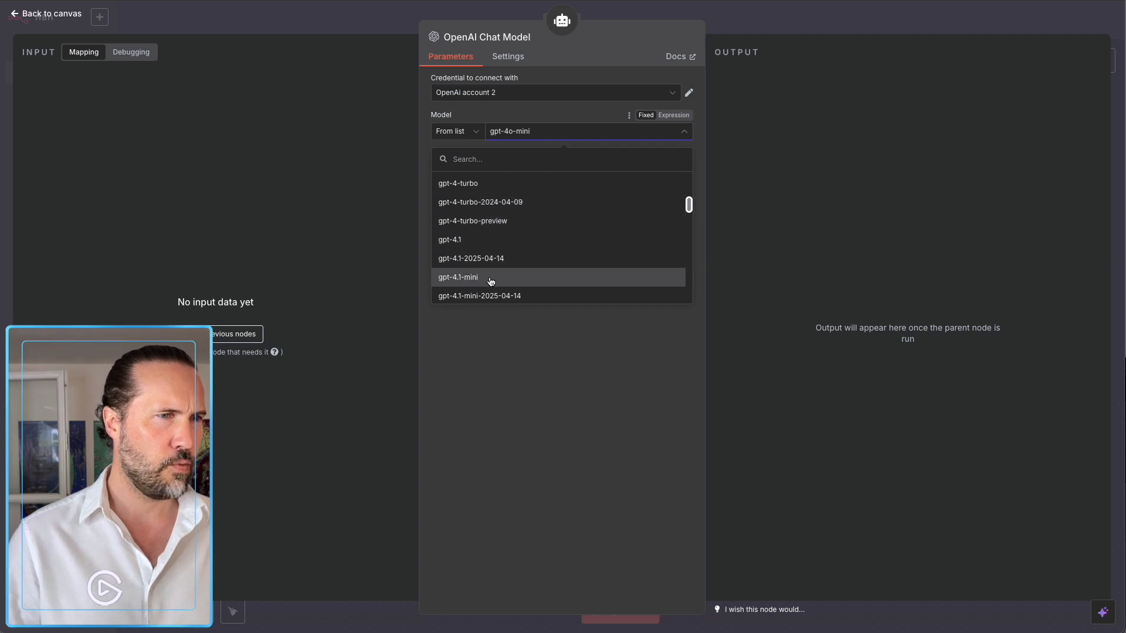
pyautogui.click(491, 279)
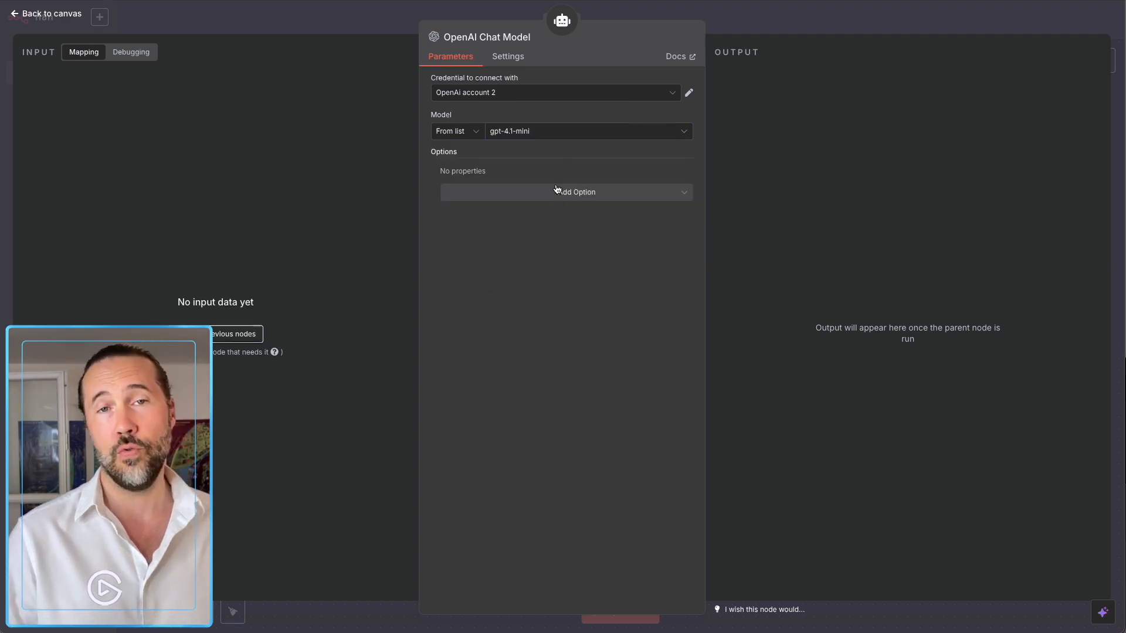
pyautogui.click(783, 35)
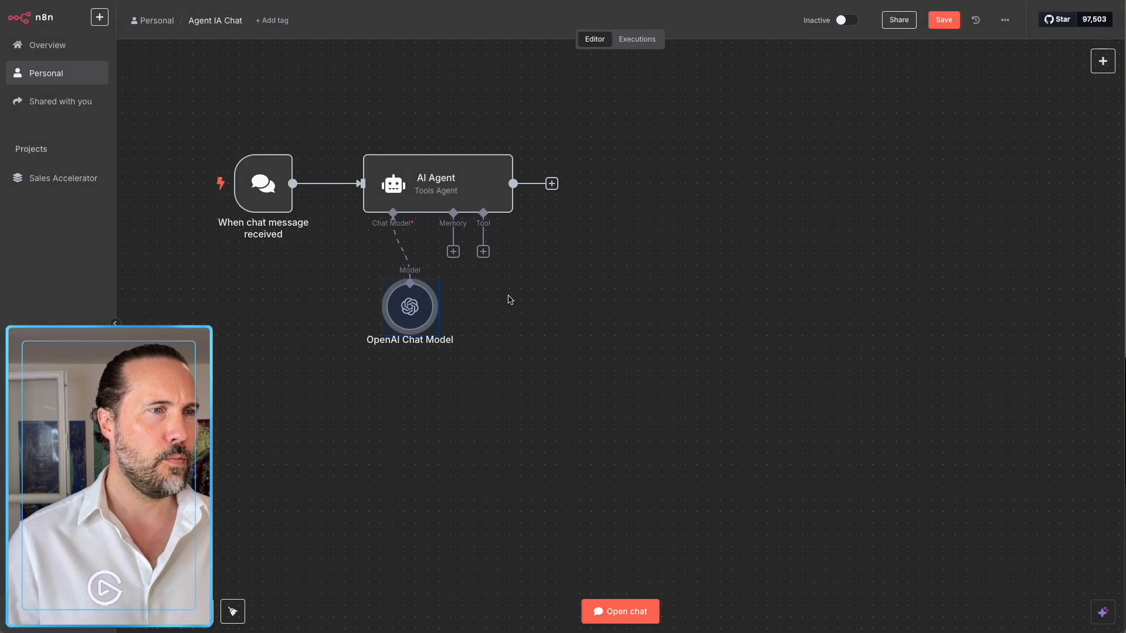
pyautogui.moveTo(410, 306); pyautogui.dragTo(328, 318)
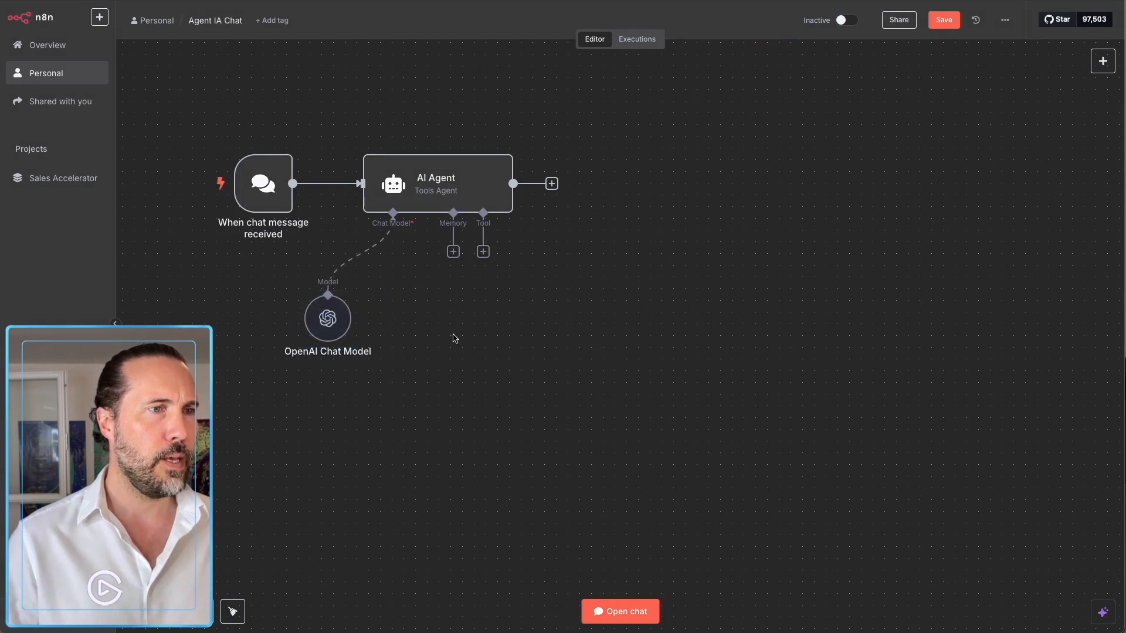
pyautogui.click(453, 252)
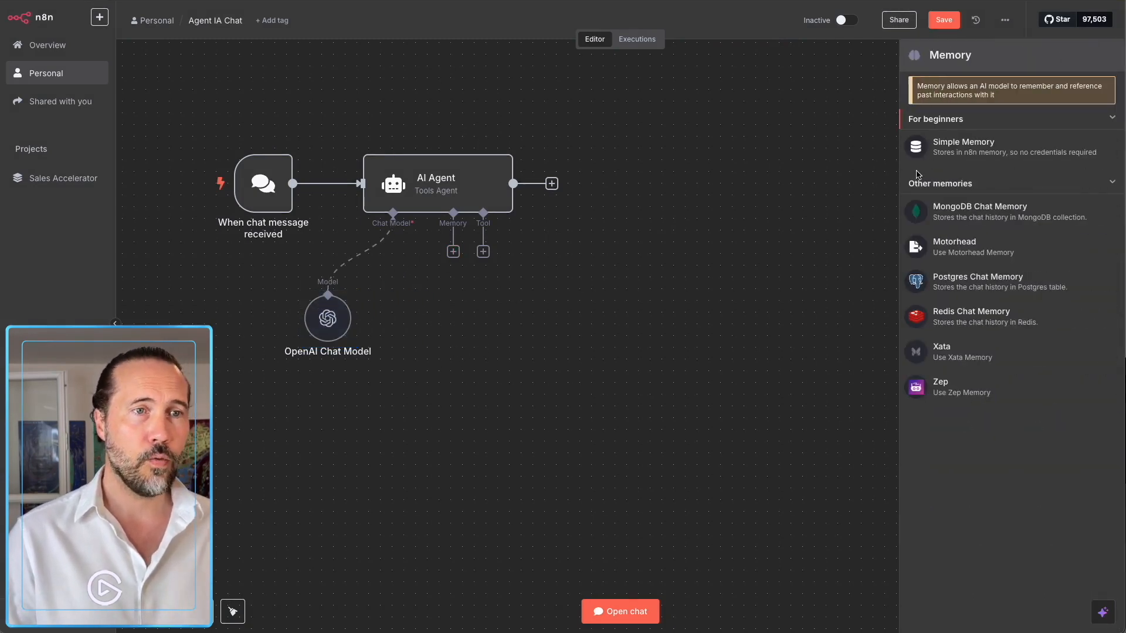
# Add a Simple Memory node with Context Window Length changed from 5 to 10.
pyautogui.click(946, 148)
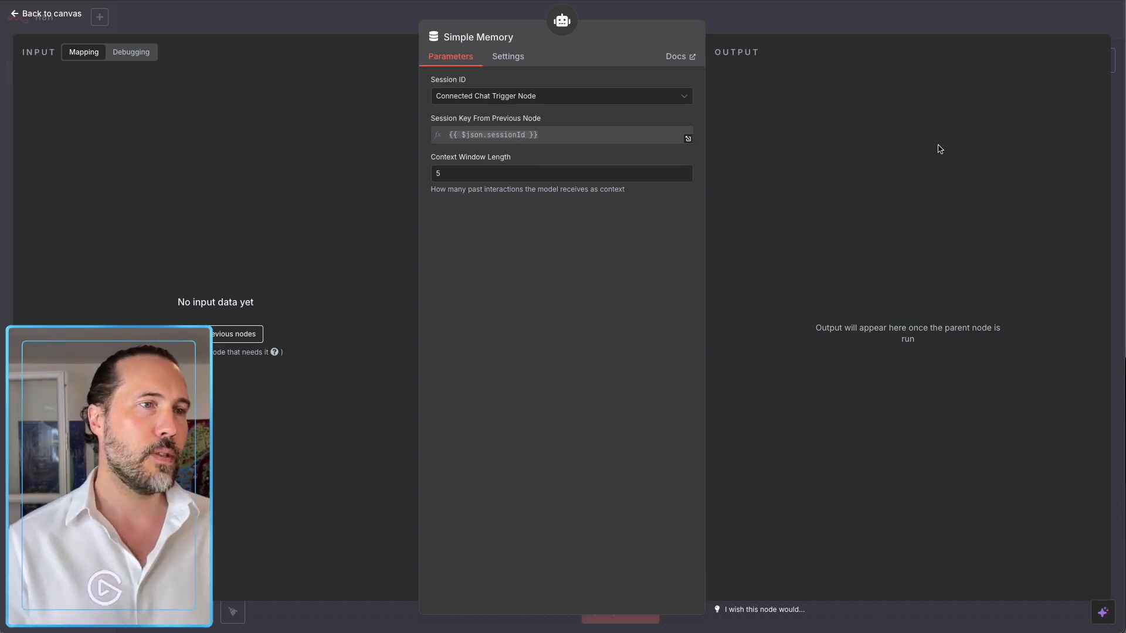
pyautogui.click(425, 173)
pyautogui.moveTo(426, 173); pyautogui.dragTo(405, 172)
pyautogui.write('10')
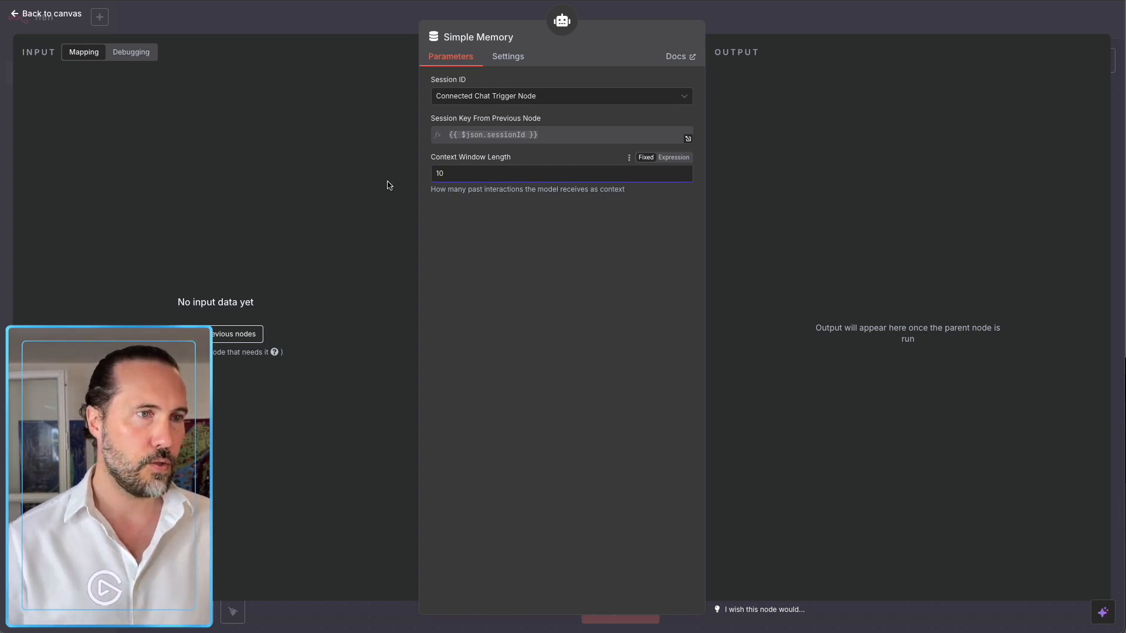
pyautogui.click(658, 305)
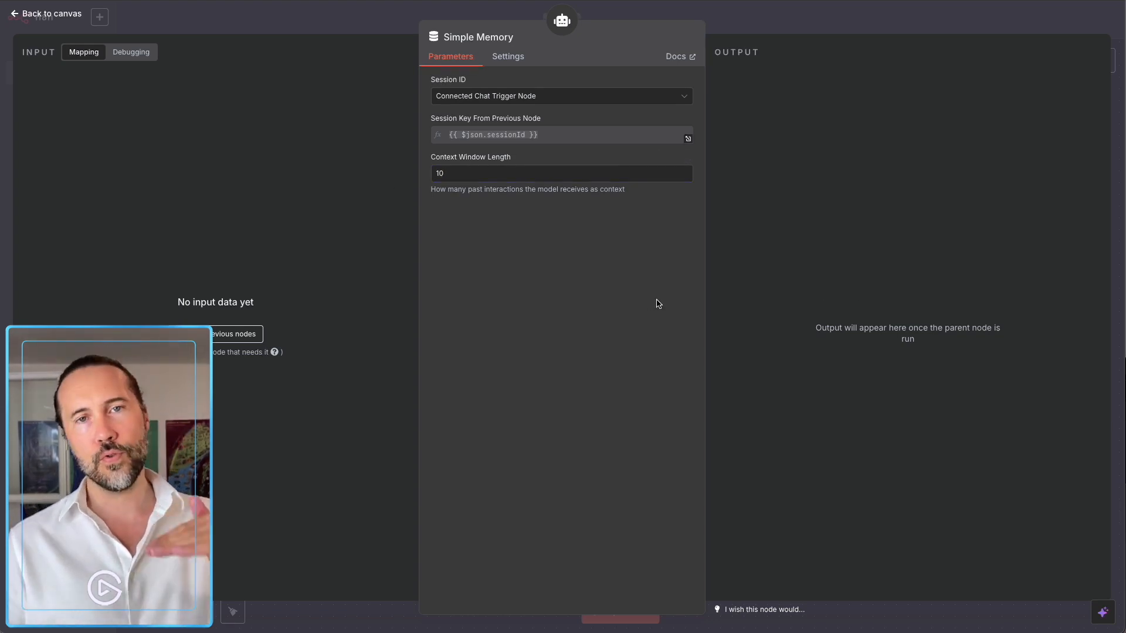
pyautogui.click(769, 25)
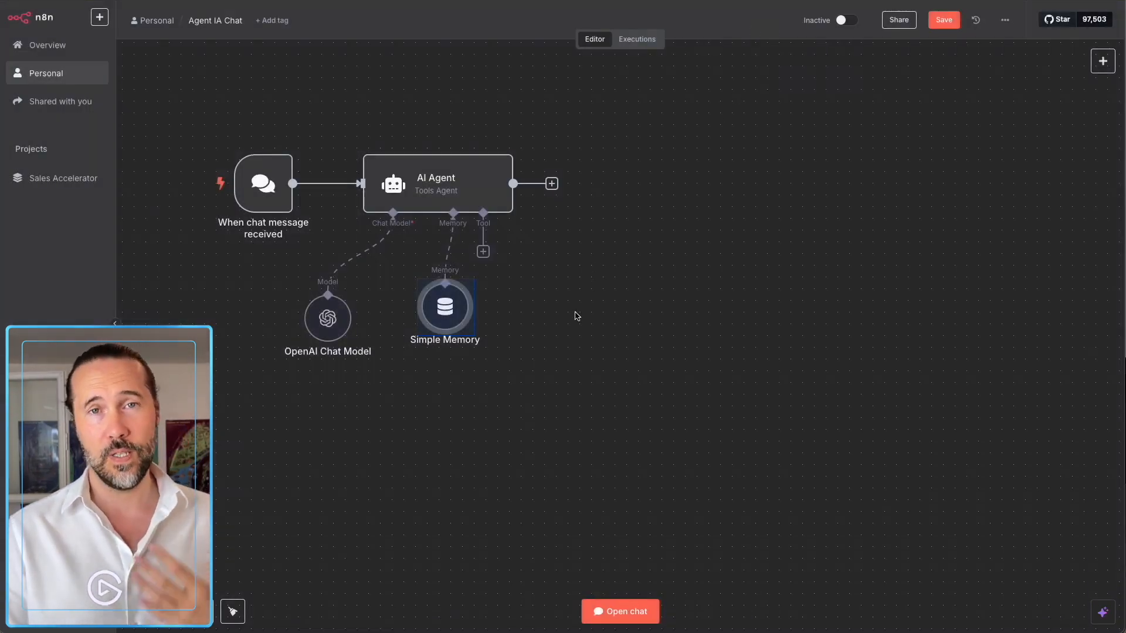
pyautogui.moveTo(453, 308)
pyautogui.mouseDown()
pyautogui.moveTo(435, 328)
pyautogui.moveTo(441, 320)
pyautogui.mouseUp()
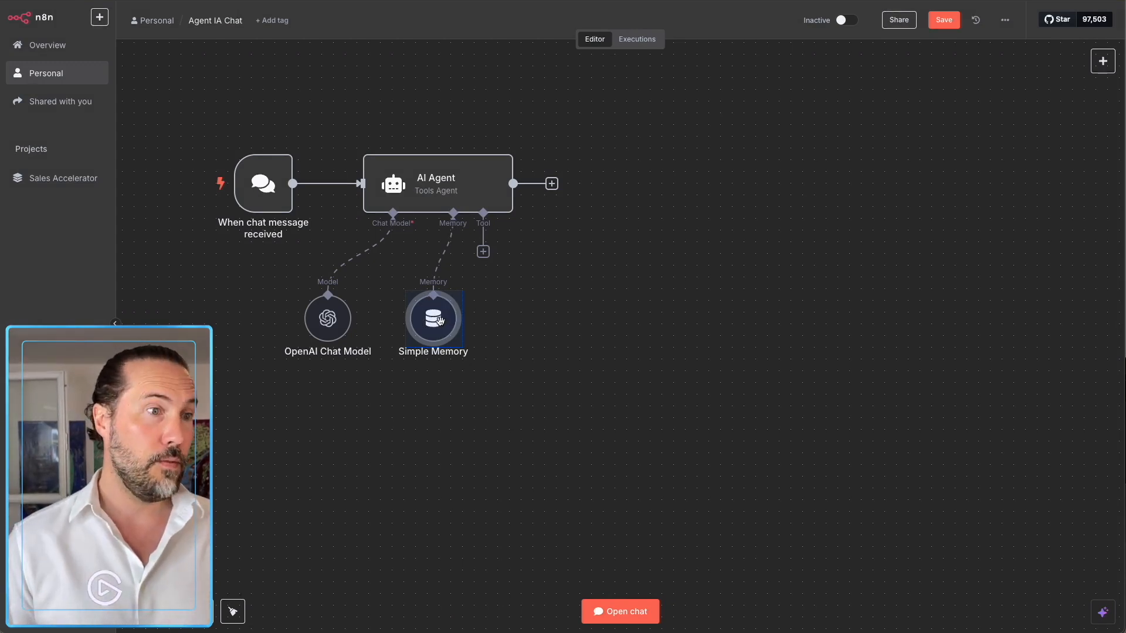
pyautogui.click(523, 434)
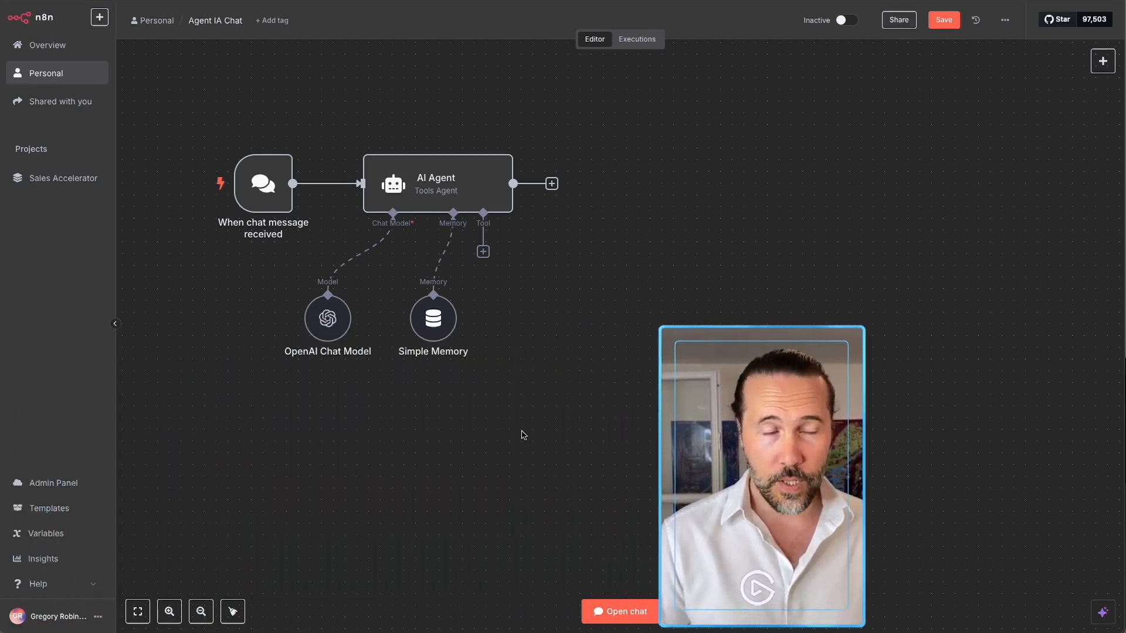
# Send the test chat message 'Est-ce que tu m'entends ?', then clear the run data.
pyautogui.click(610, 611)
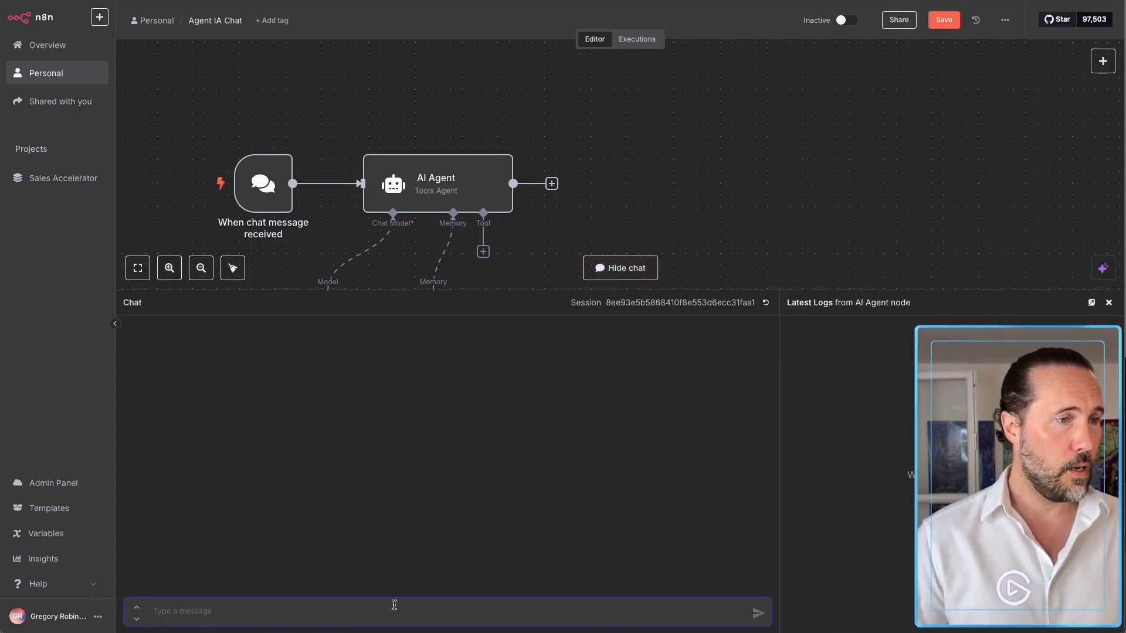
pyautogui.write("Est-ce que tu m'entend")
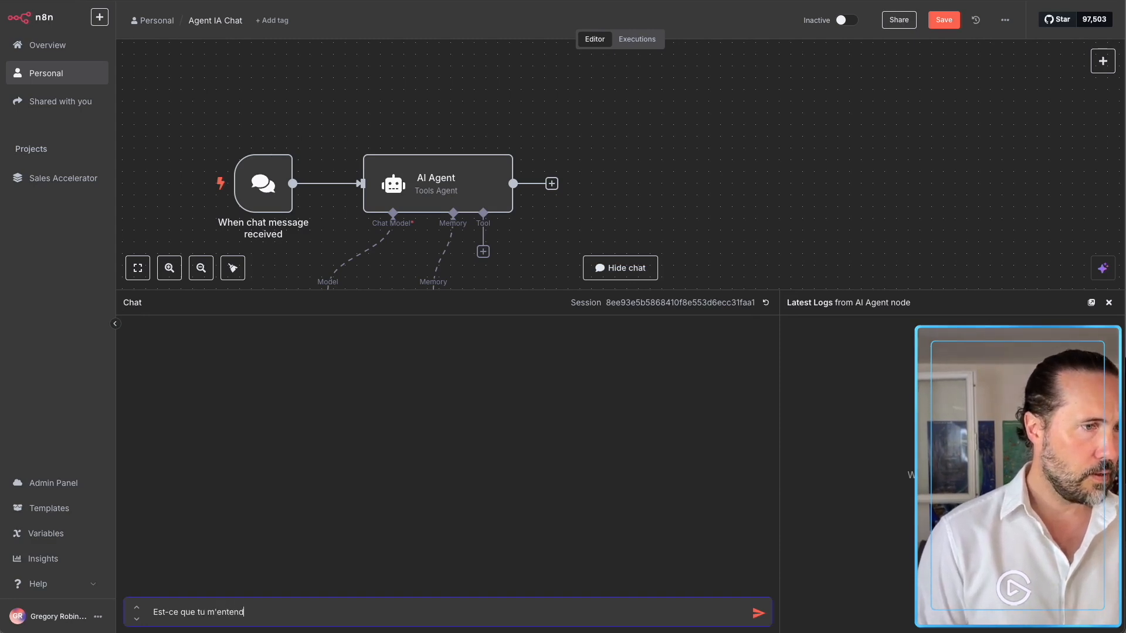
pyautogui.press('Return')
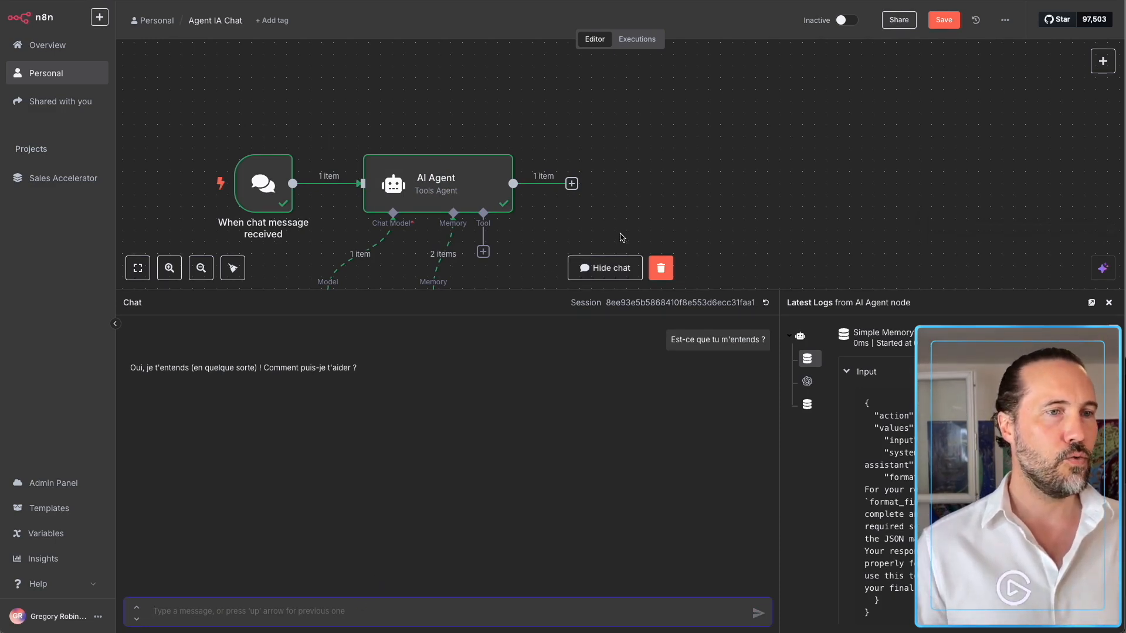
pyautogui.click(658, 272)
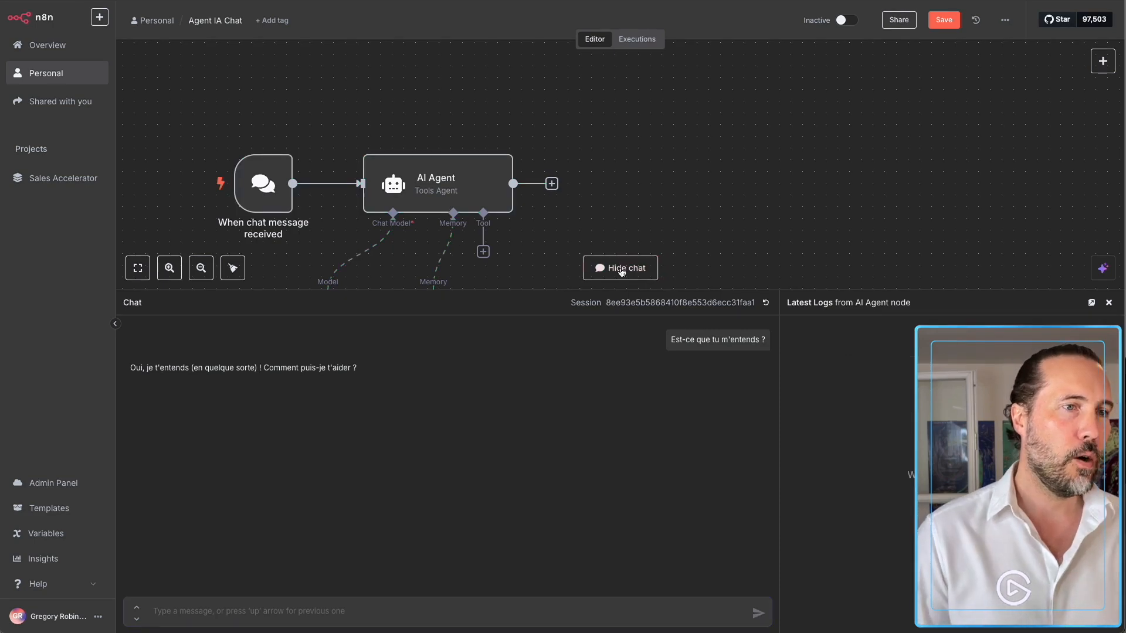
pyautogui.click(601, 265)
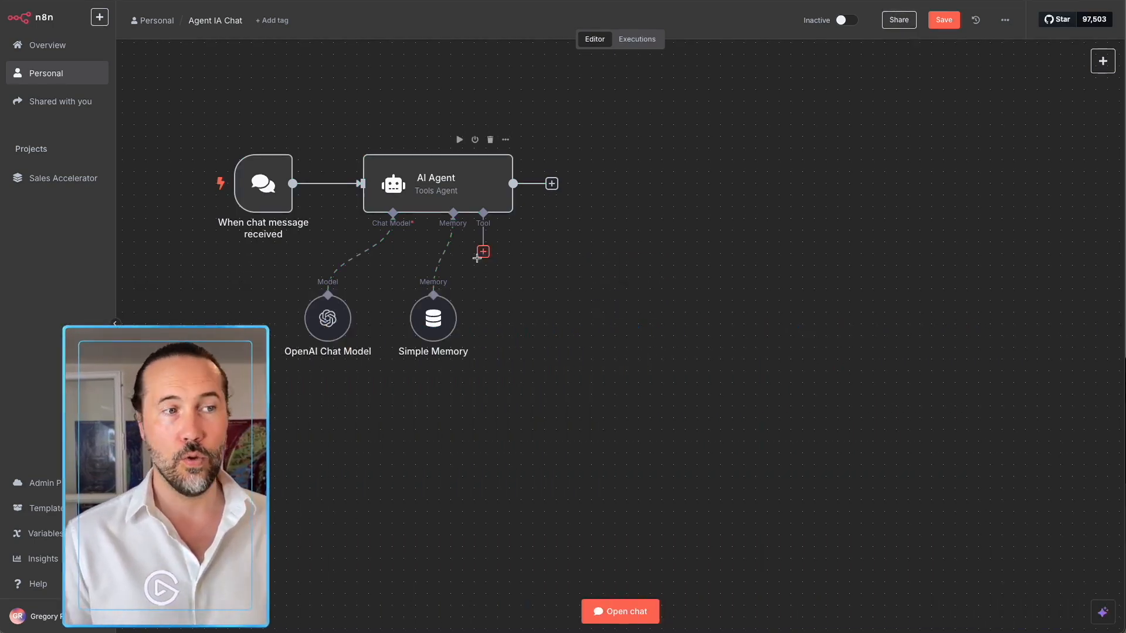
# Add a SerpAPI tool to the AI Agent using the existing SerpAPI account credential.
pyautogui.click(483, 251)
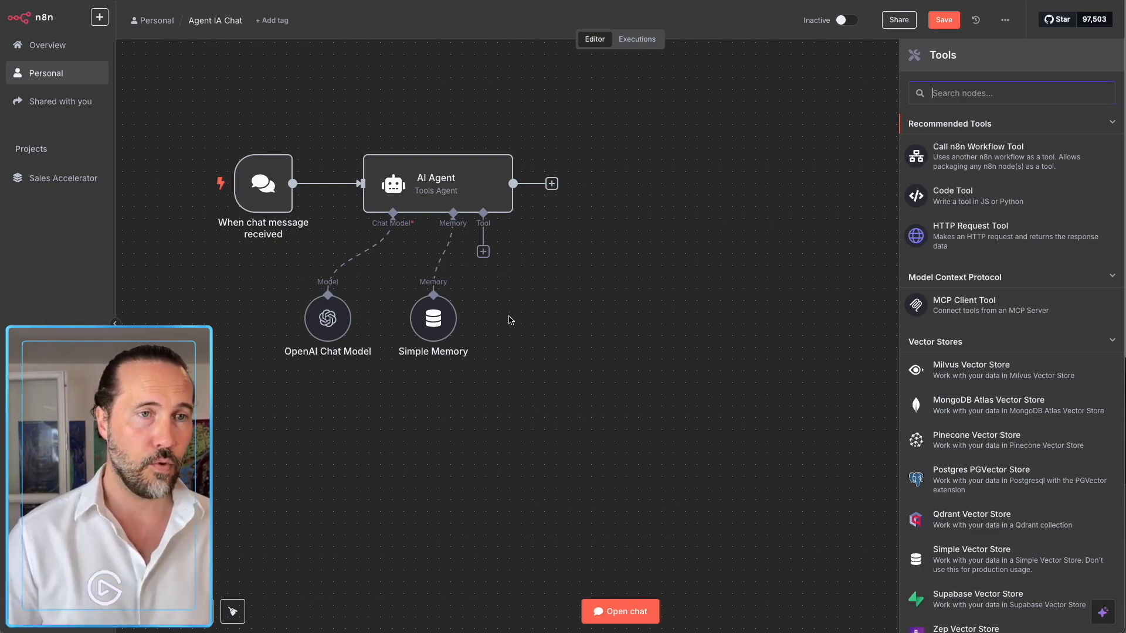
pyautogui.write('serp')
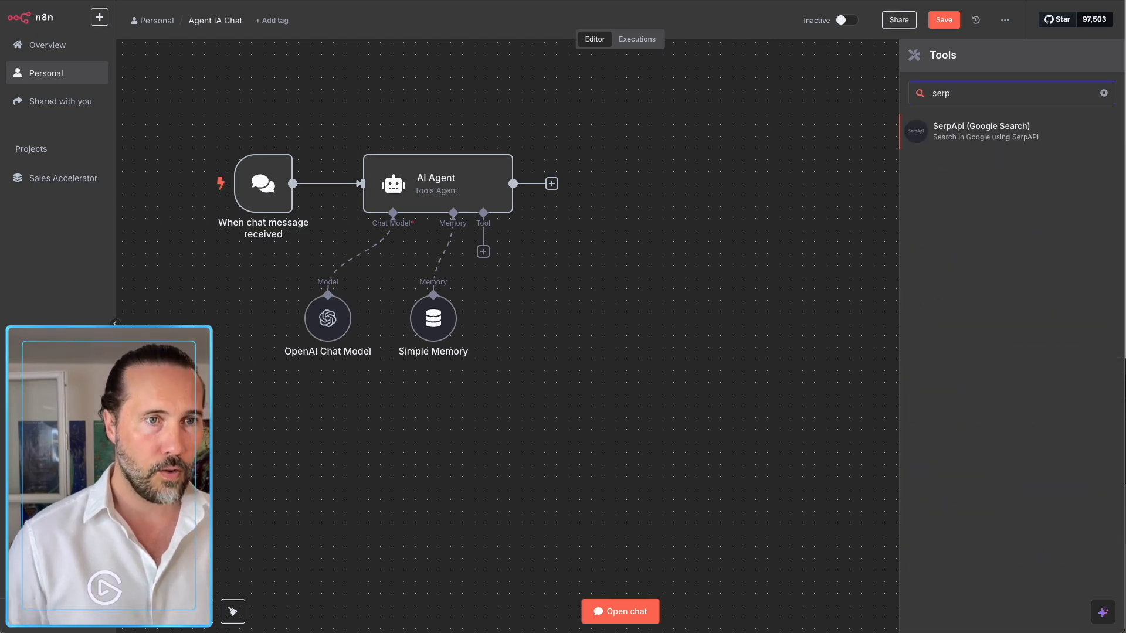
pyautogui.click(956, 136)
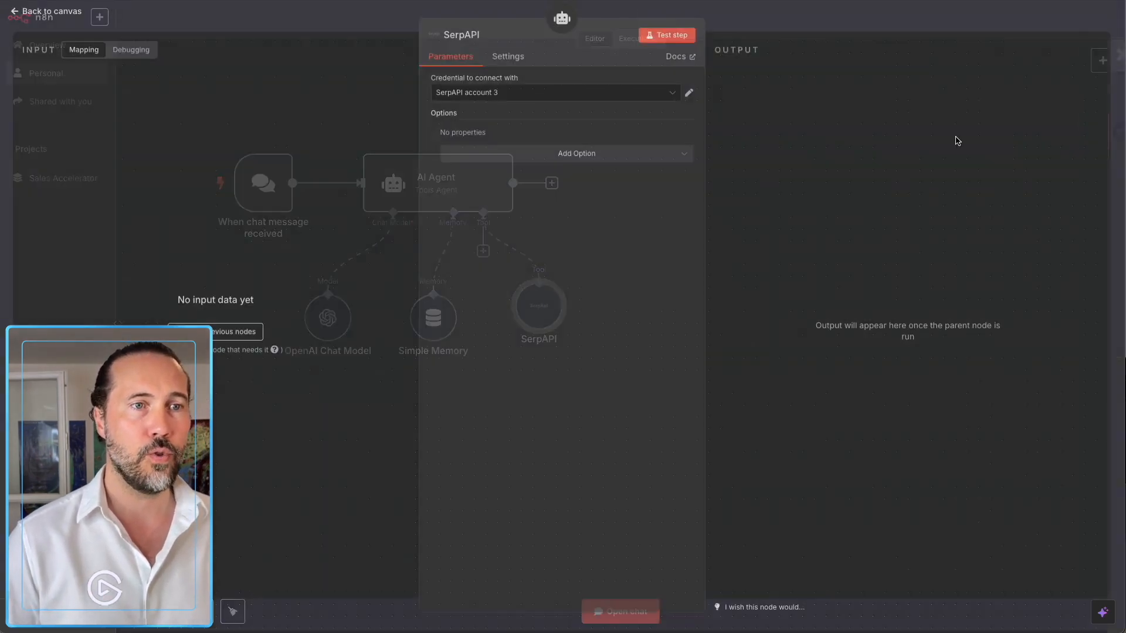
pyautogui.click(476, 95)
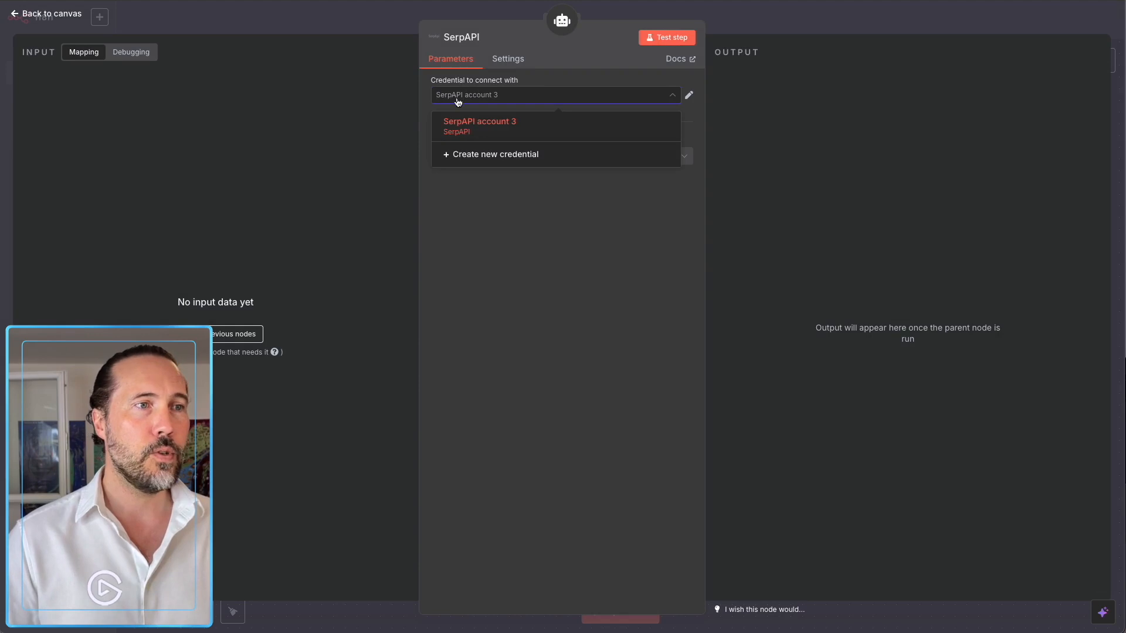
pyautogui.click(487, 130)
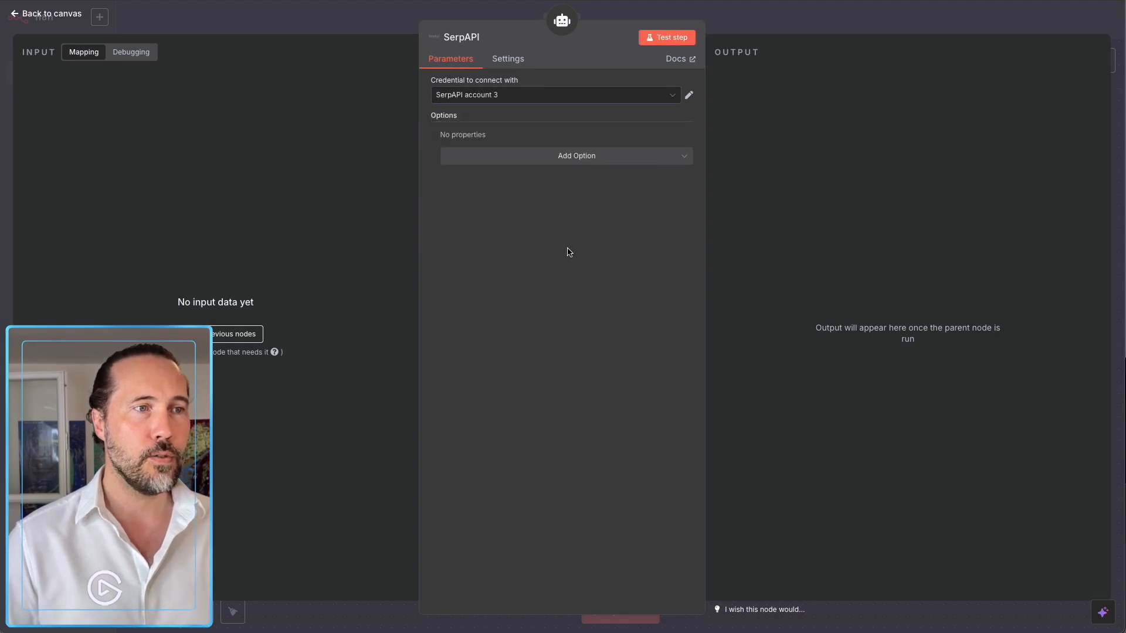
# Add the SerpAPI Country and Language options, both set to fr.
pyautogui.click(557, 159)
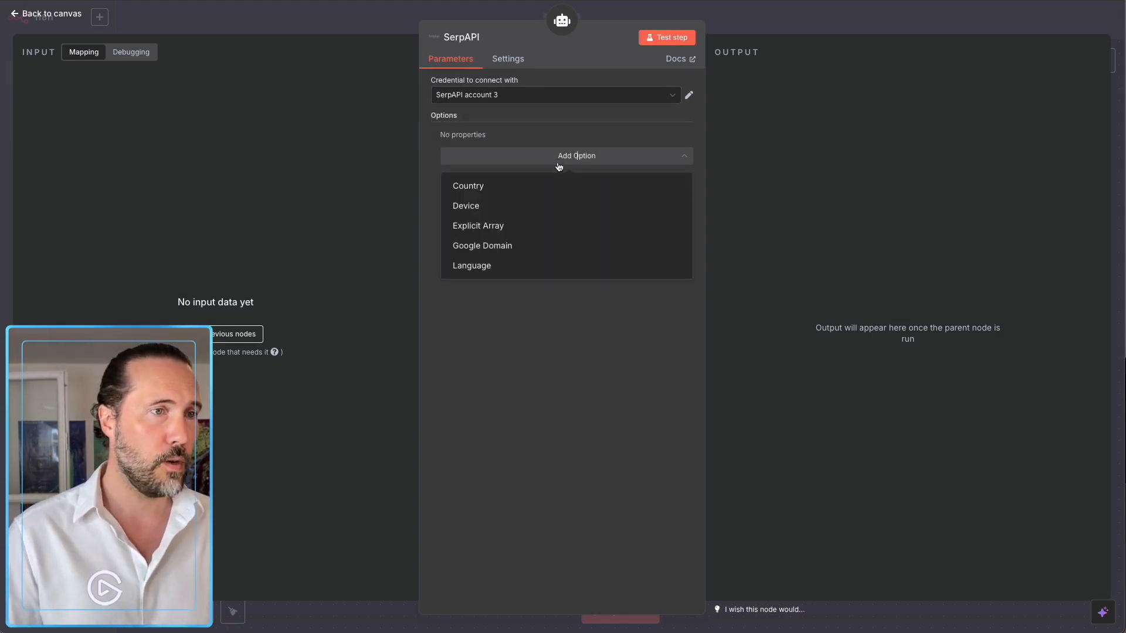
pyautogui.click(514, 192)
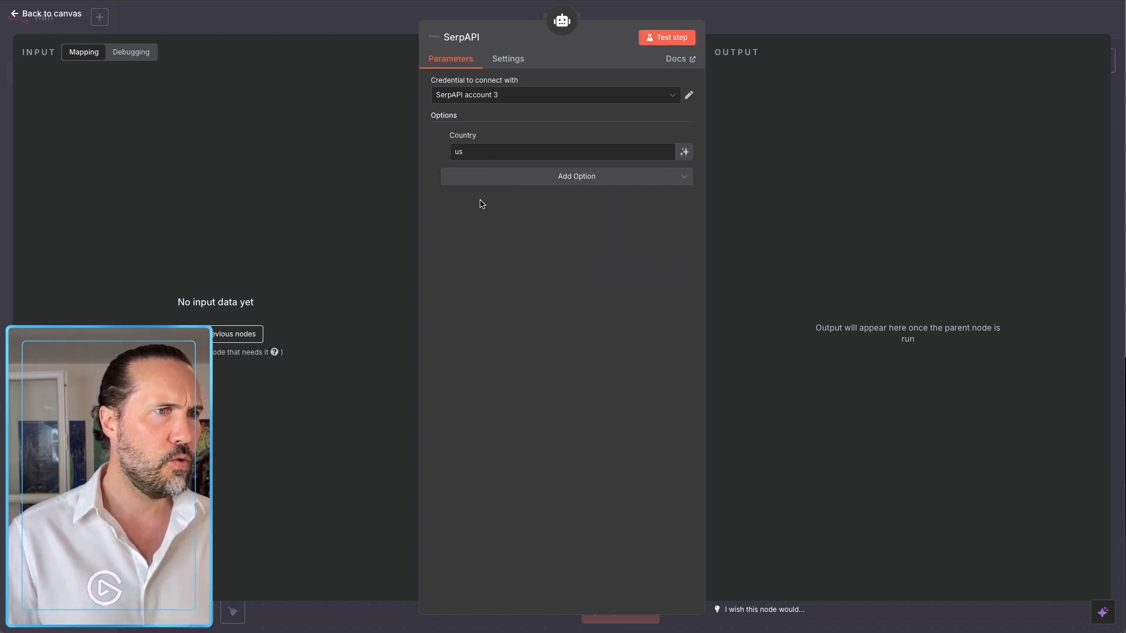
pyautogui.click(491, 152)
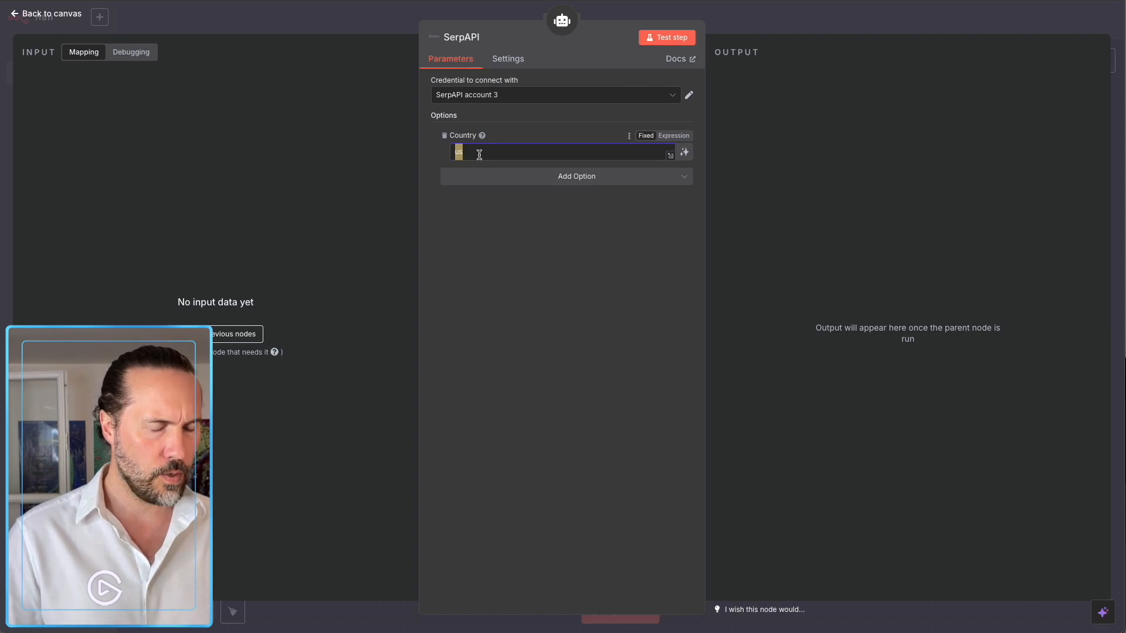
pyautogui.write('fr')
pyautogui.click(485, 175)
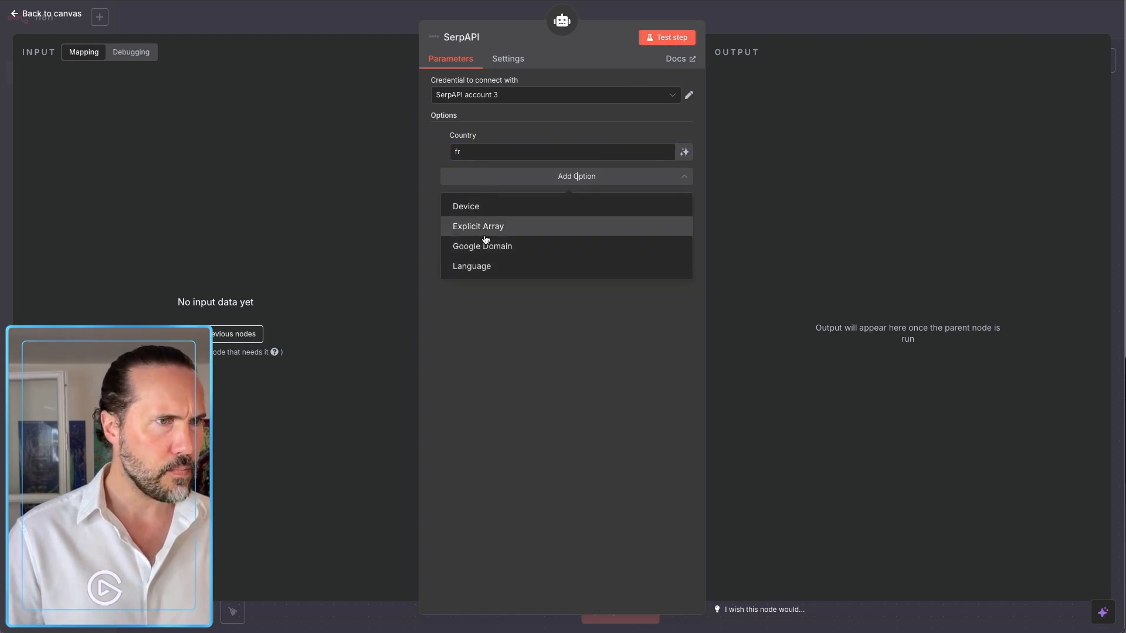
pyautogui.click(486, 267)
pyautogui.doubleClick(475, 191)
pyautogui.write('fr')
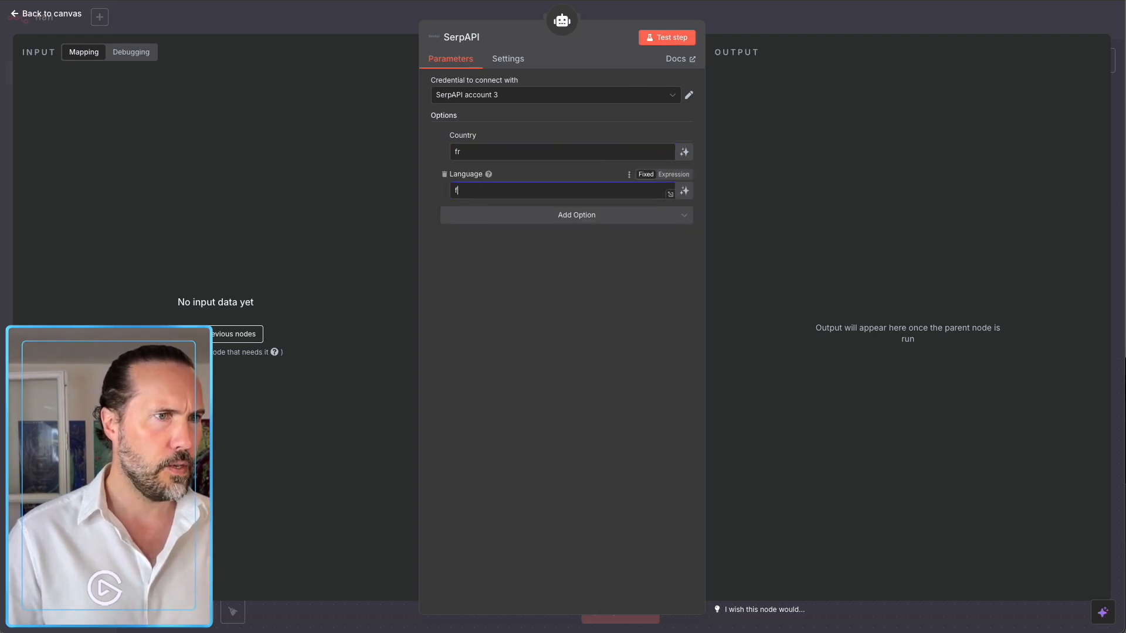
pyautogui.click(743, 26)
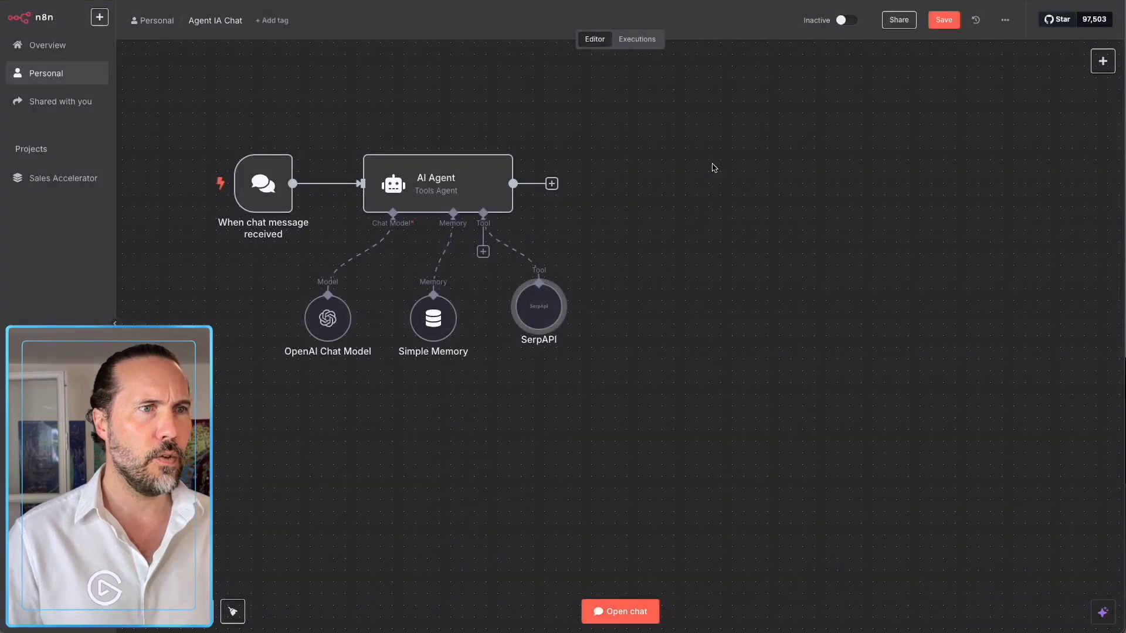
# Drop the SerpAPI node level with the chat model and memory nodes, then frame the workflow.
pyautogui.moveTo(538, 316); pyautogui.dragTo(538, 328)
pyautogui.scroll(1, 538, 328)
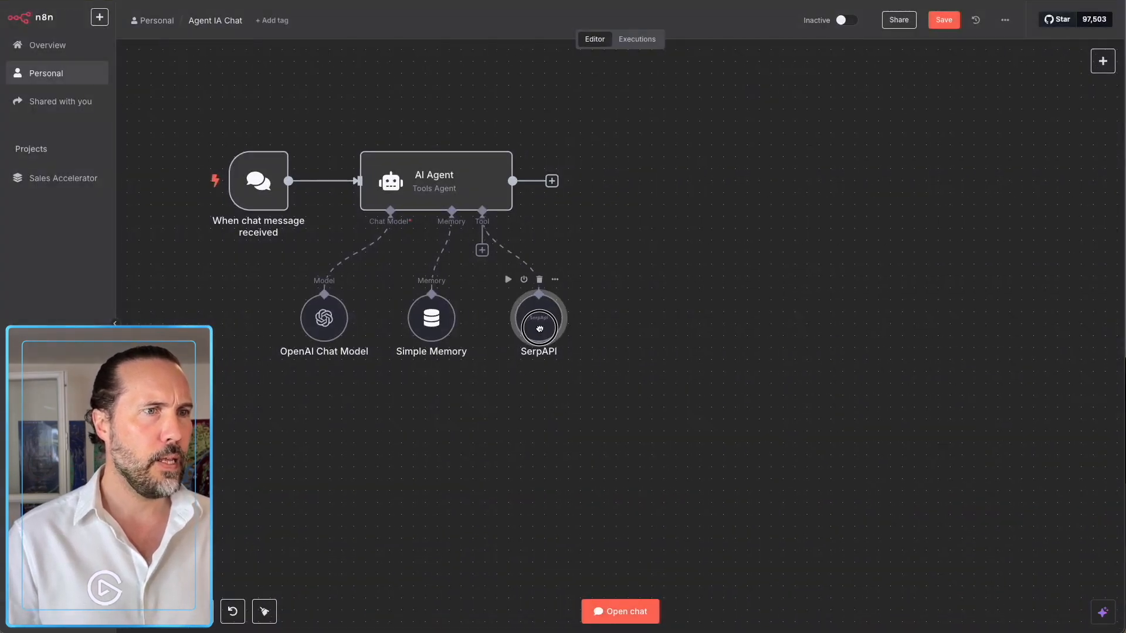
pyautogui.scroll(-5, 528, 320)
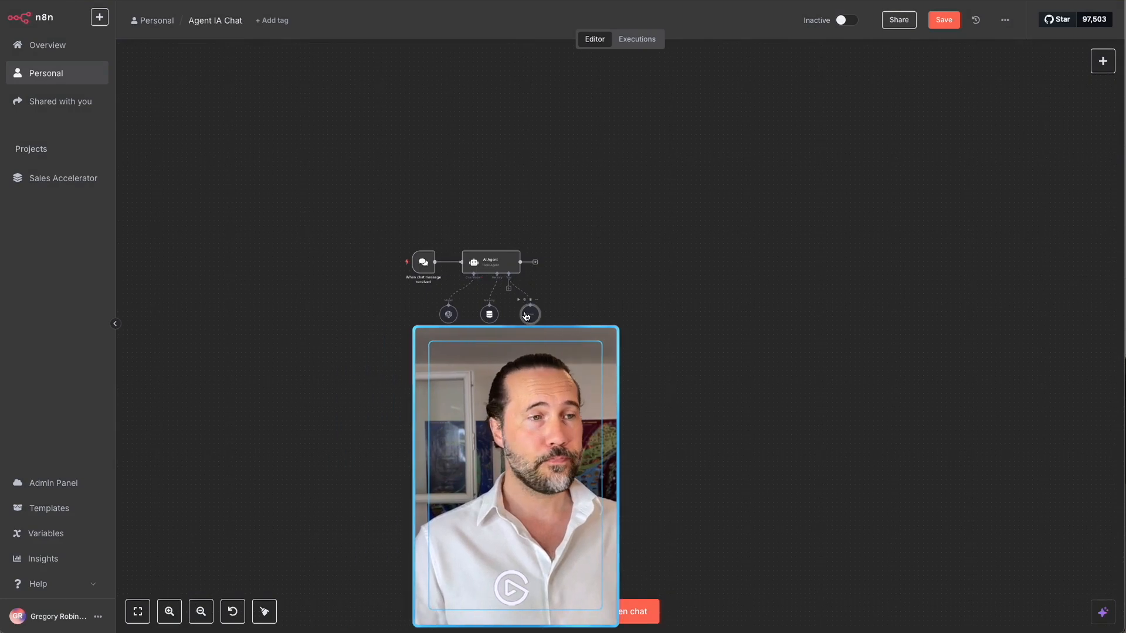
pyautogui.scroll(4, 529, 320)
pyautogui.click(539, 410)
pyautogui.moveTo(540, 410); pyautogui.dragTo(463, 335)
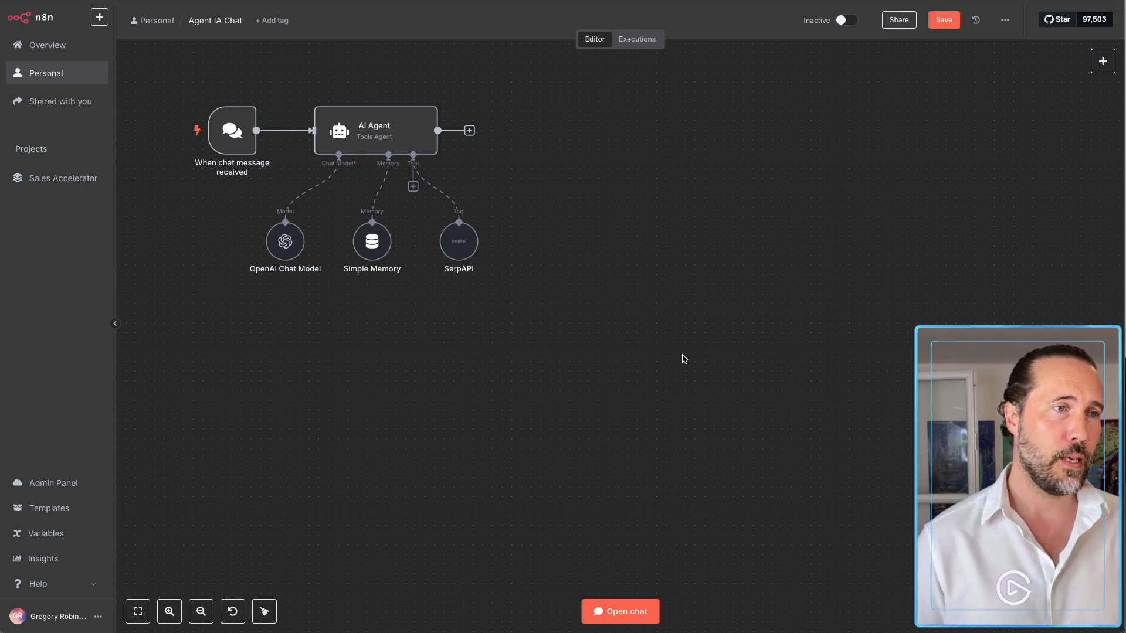
# Ask the agent 'Quelles sont les actualités du jour ?' in the test chat.
pyautogui.click(623, 609)
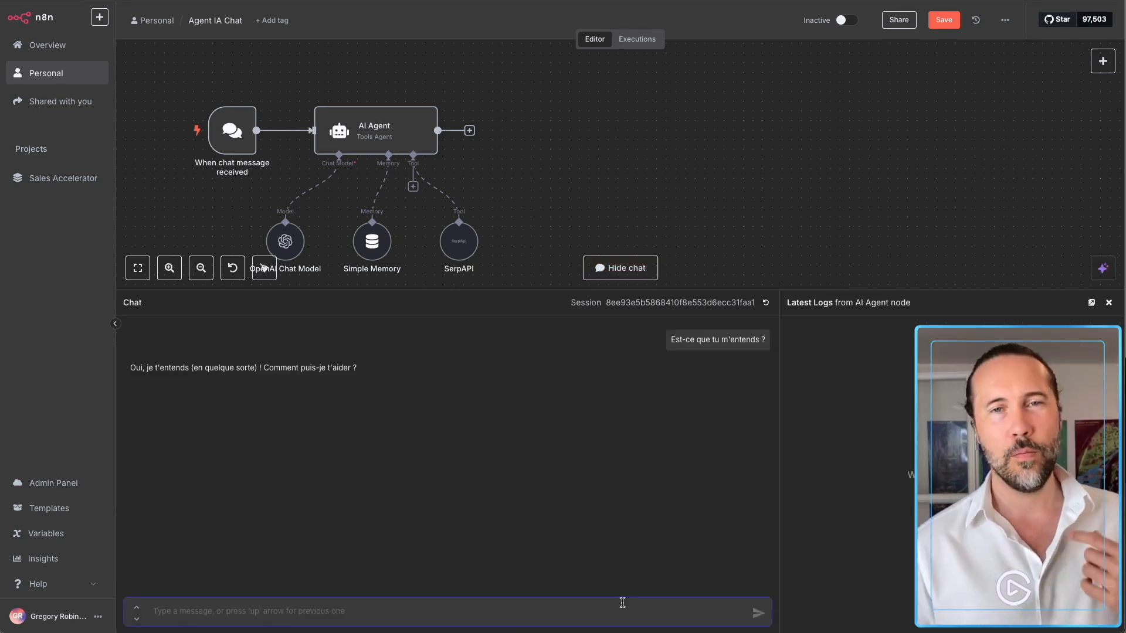
pyautogui.write('Qu')
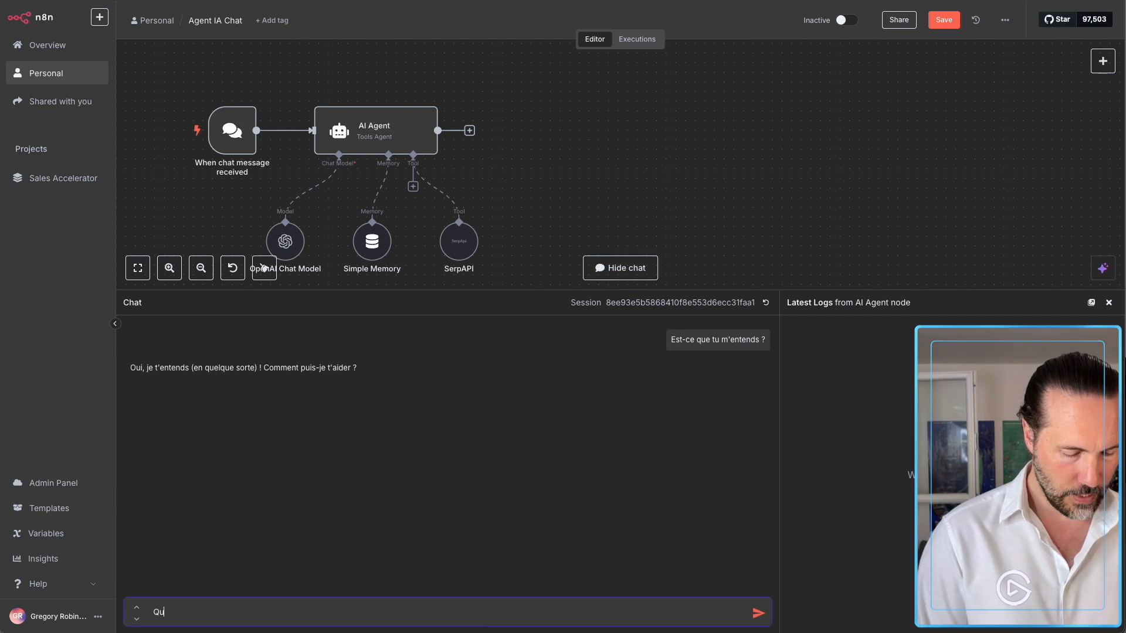
pyautogui.write('elles sont les ac')
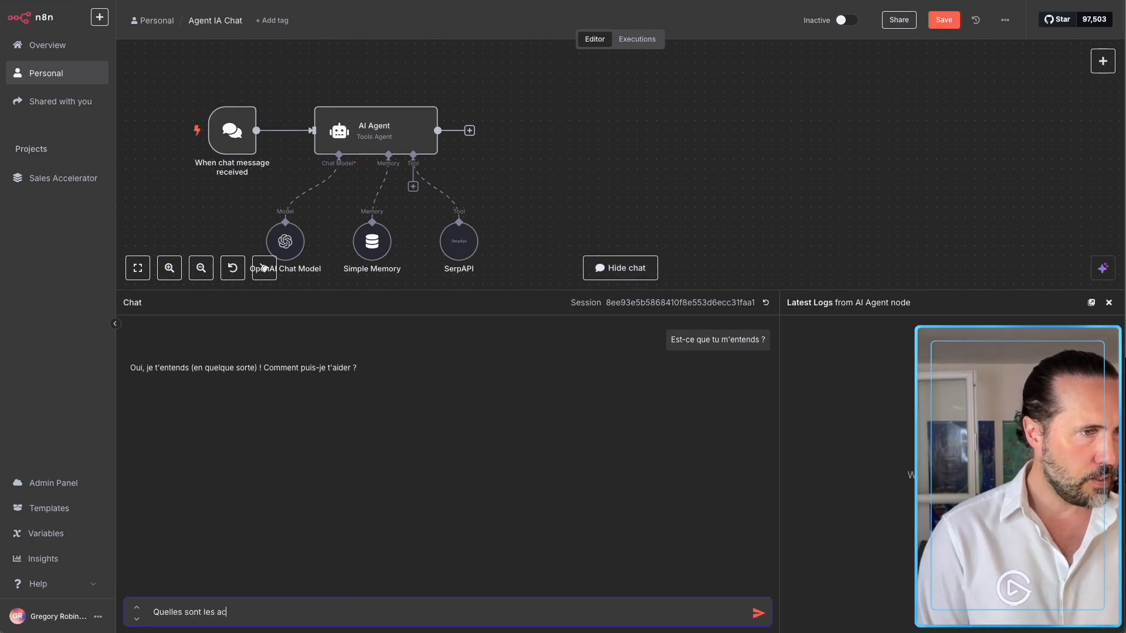
pyautogui.write('tualités du jour')
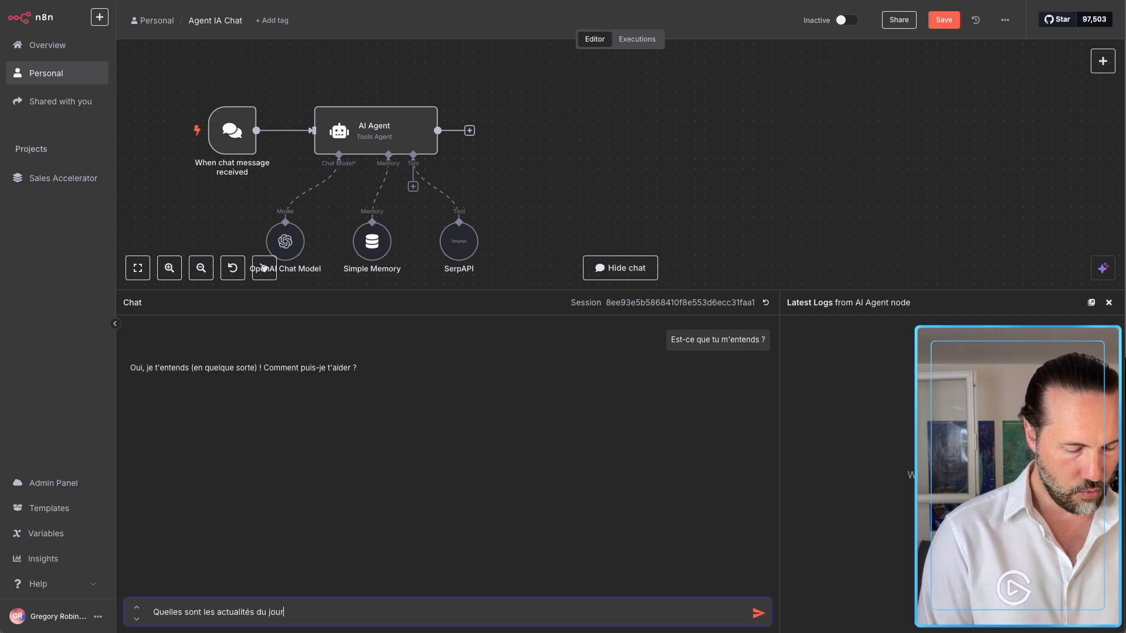
pyautogui.write(' ?')
pyautogui.press('Return')
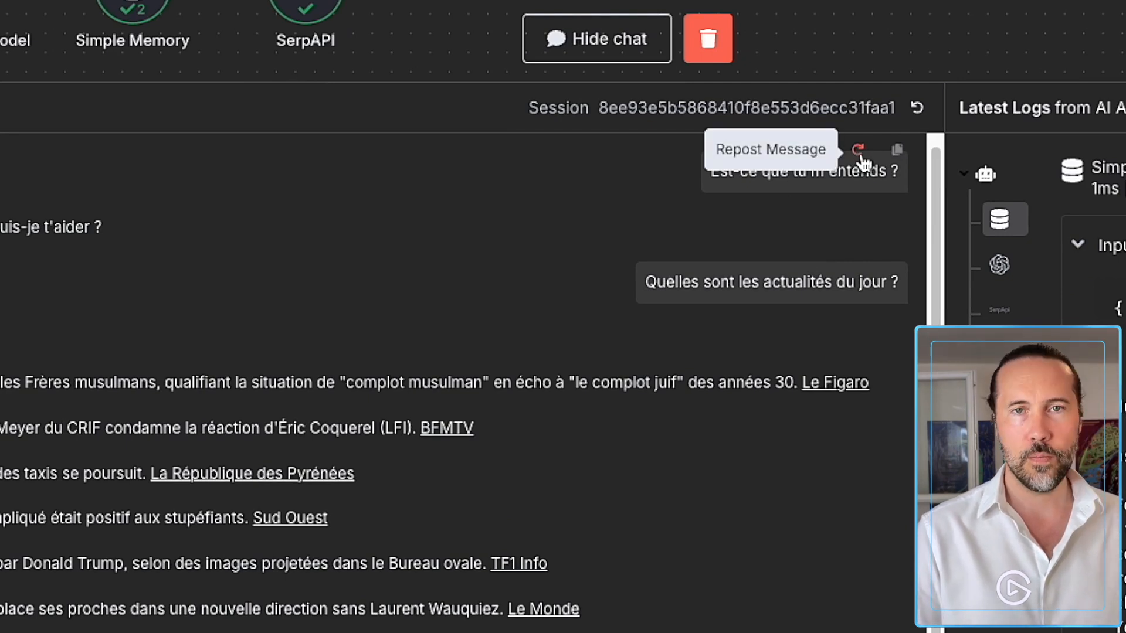
# Resend 'Est-ce que tu m'entends ?', then clear the run results and reset the chat session.
pyautogui.click(859, 152)
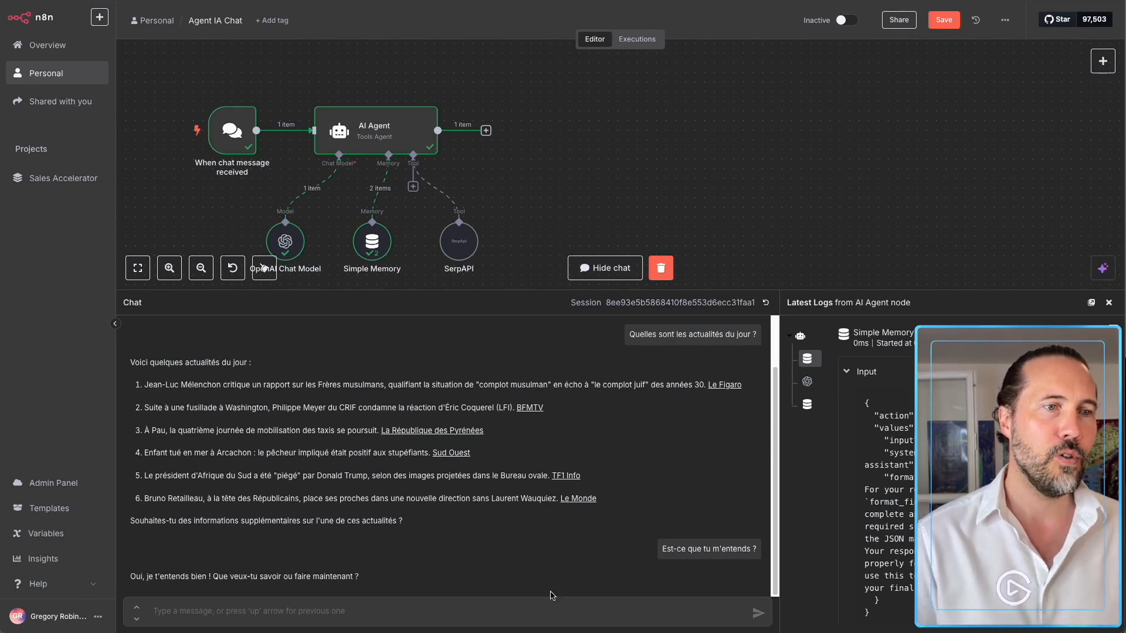
pyautogui.click(660, 268)
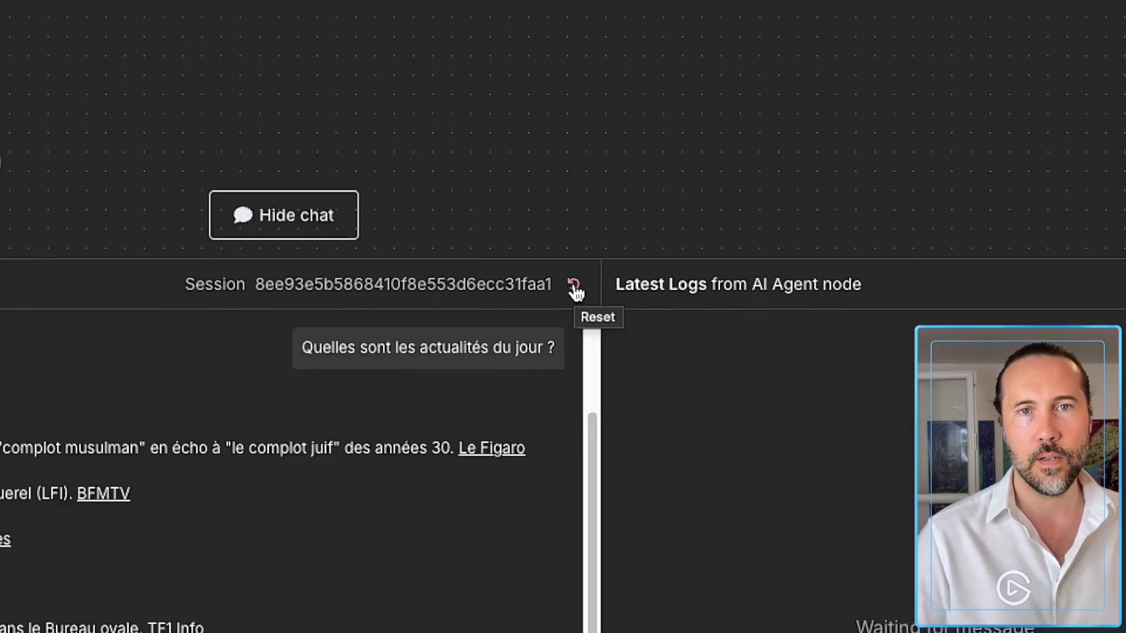
pyautogui.click(574, 285)
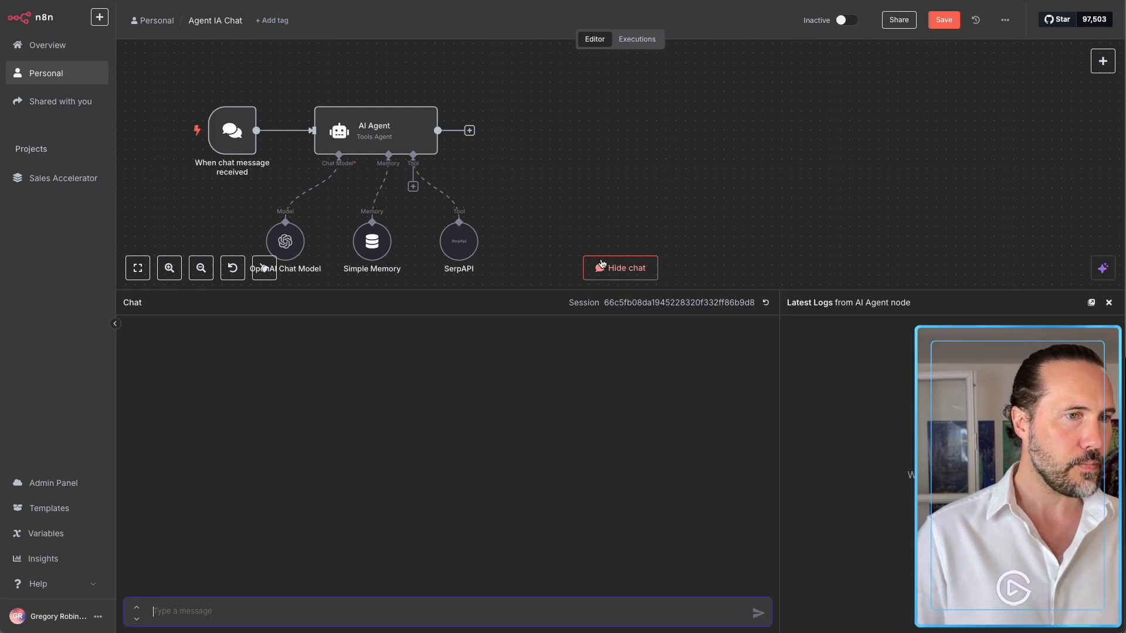
pyautogui.click(602, 265)
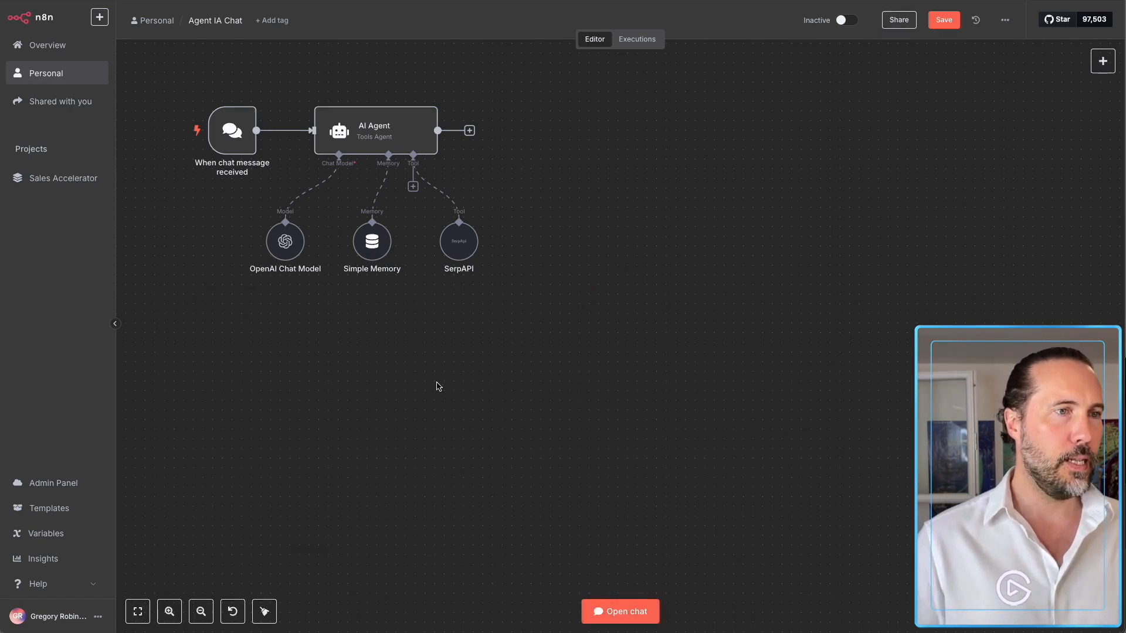
# Add a Google Calendar tool to the AI Agent using the Google Calendar account credential.
pyautogui.click(413, 186)
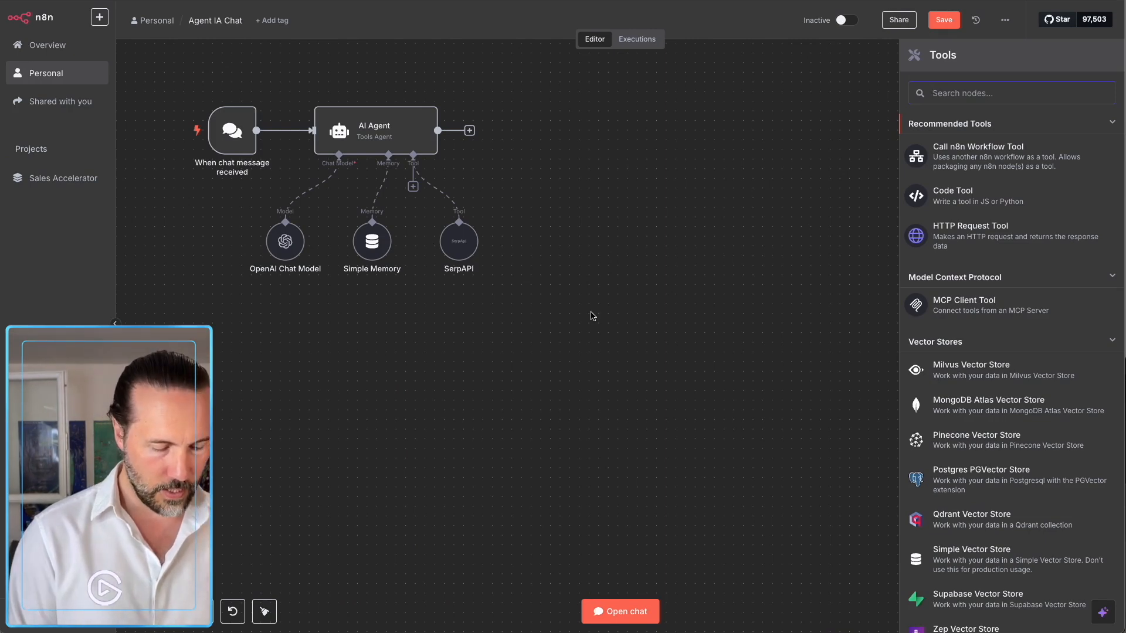
pyautogui.write('agend')
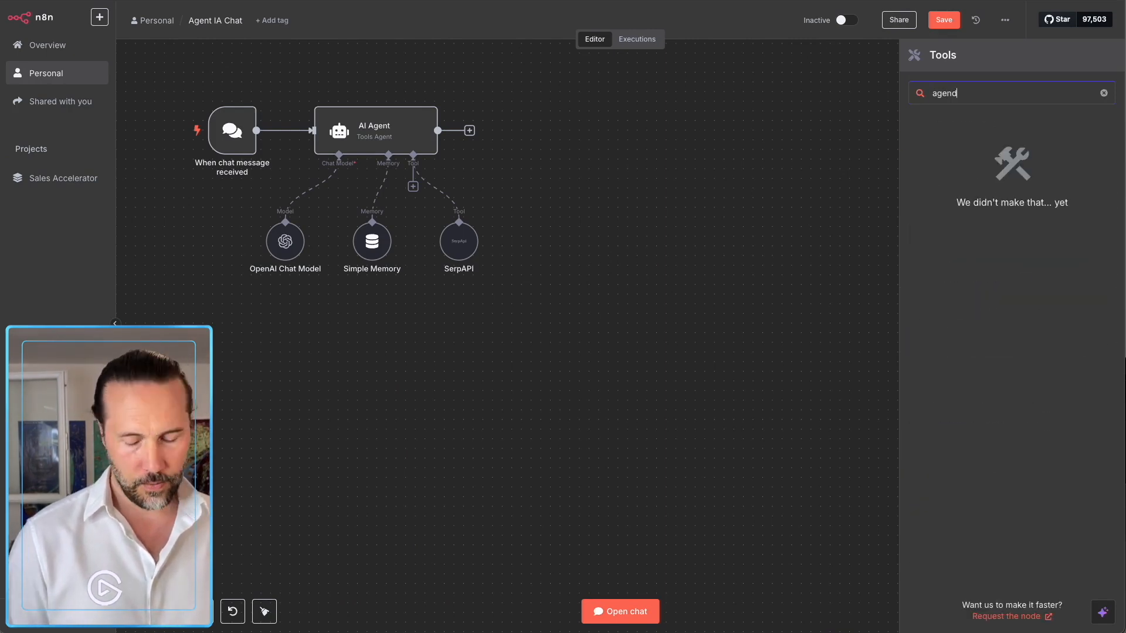
pyautogui.press('BackSpace')
pyautogui.press('BackSpace')
pyautogui.press('BackSpace')
pyautogui.press('BackSpace')
pyautogui.press('BackSpace')
pyautogui.write('ca')
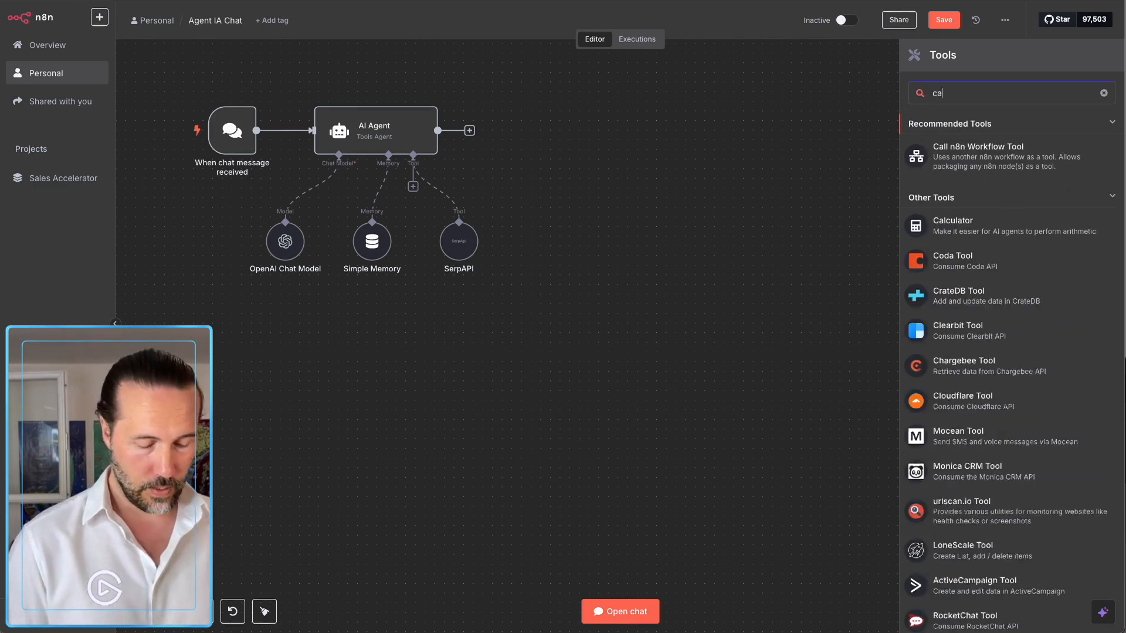
pyautogui.write('lend')
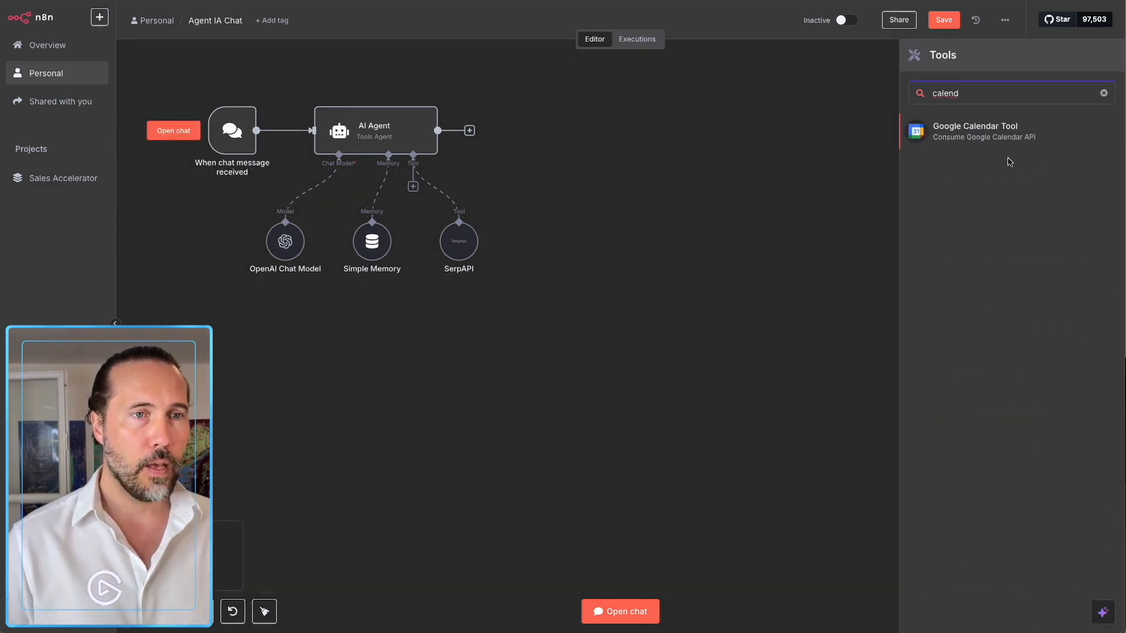
pyautogui.click(973, 129)
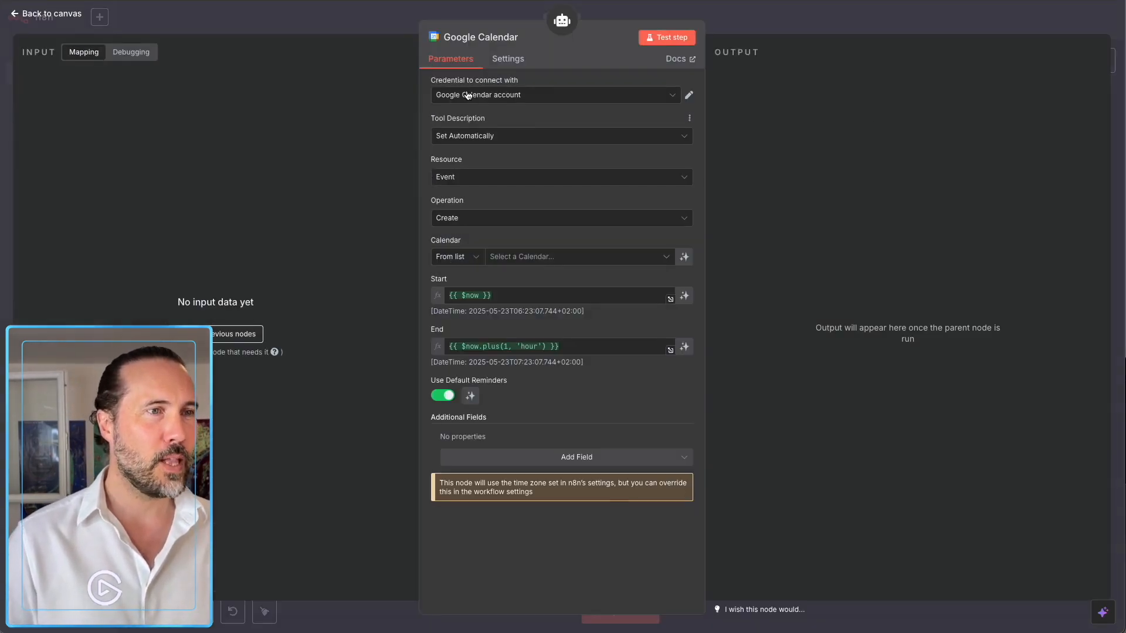
pyautogui.click(495, 97)
pyautogui.click(494, 123)
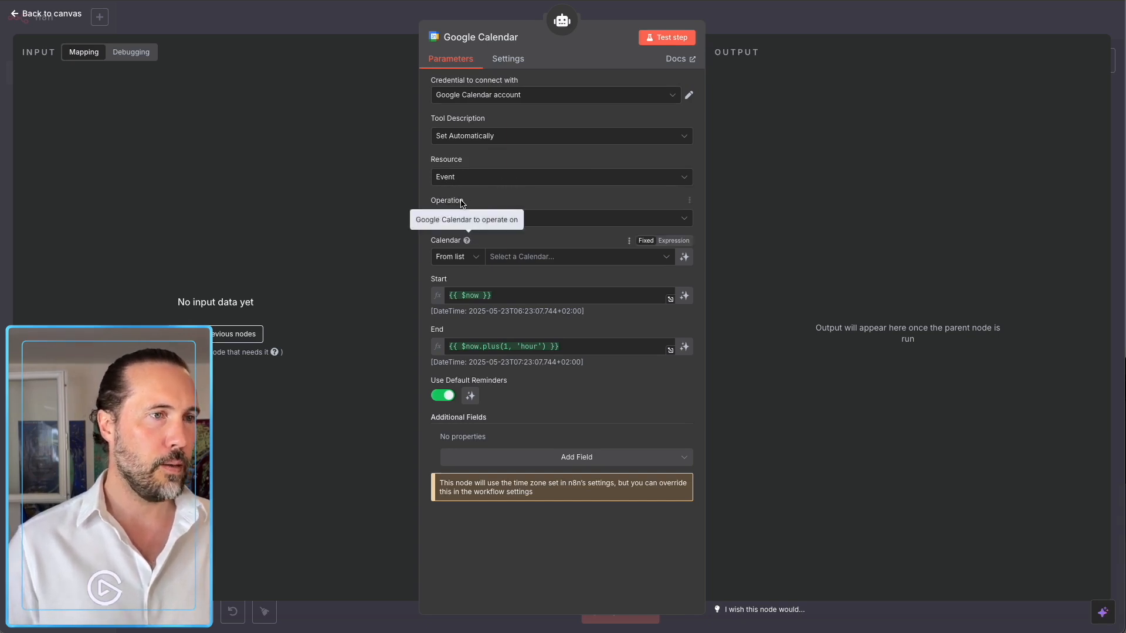
# Set the calendar tool's resource to Calendar and operation to Custom API Call.
pyautogui.click(466, 178)
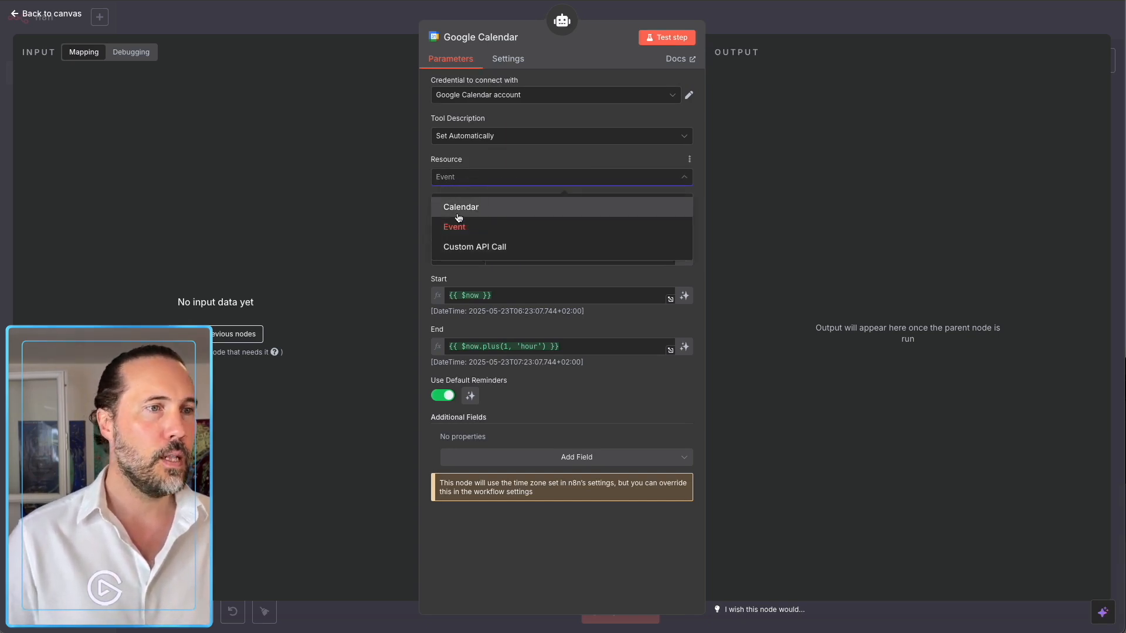
pyautogui.click(458, 208)
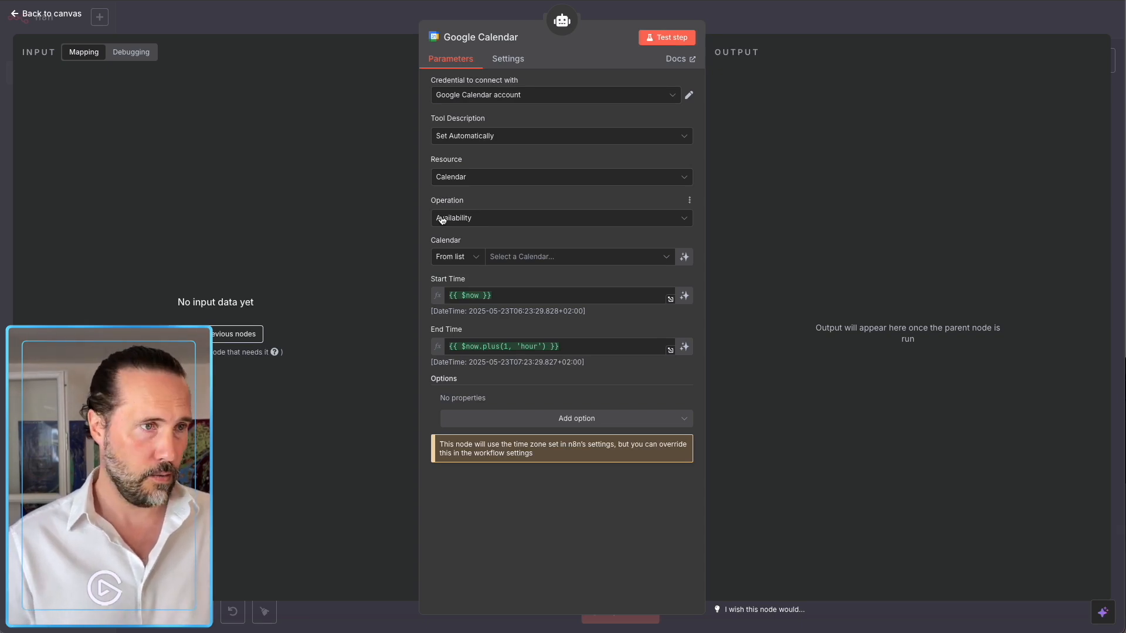
pyautogui.click(465, 221)
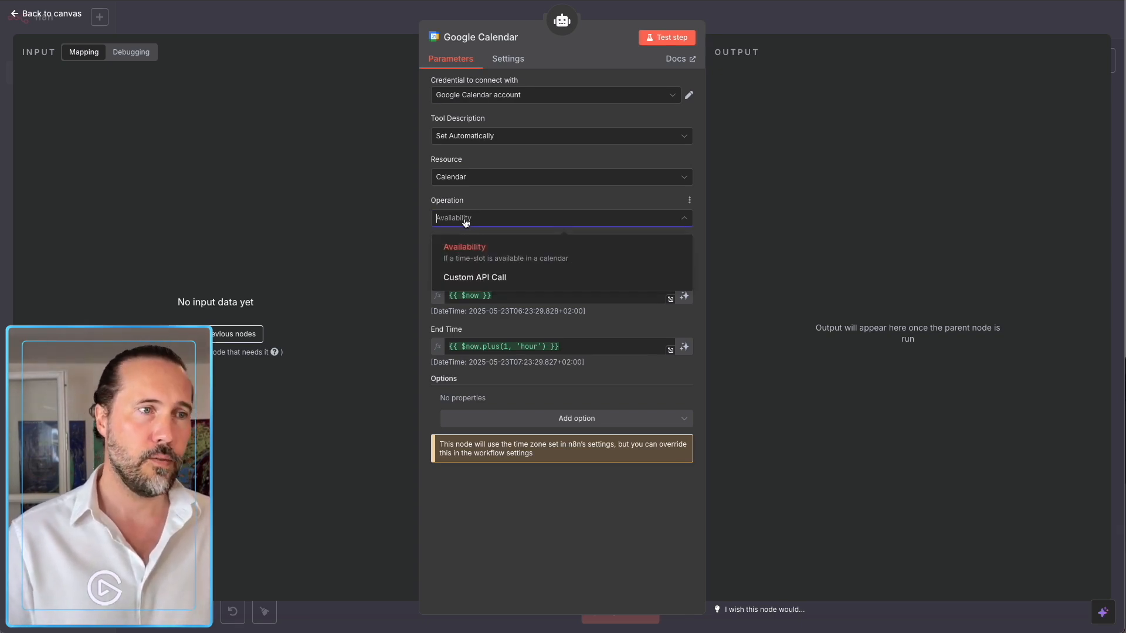
pyautogui.click(469, 278)
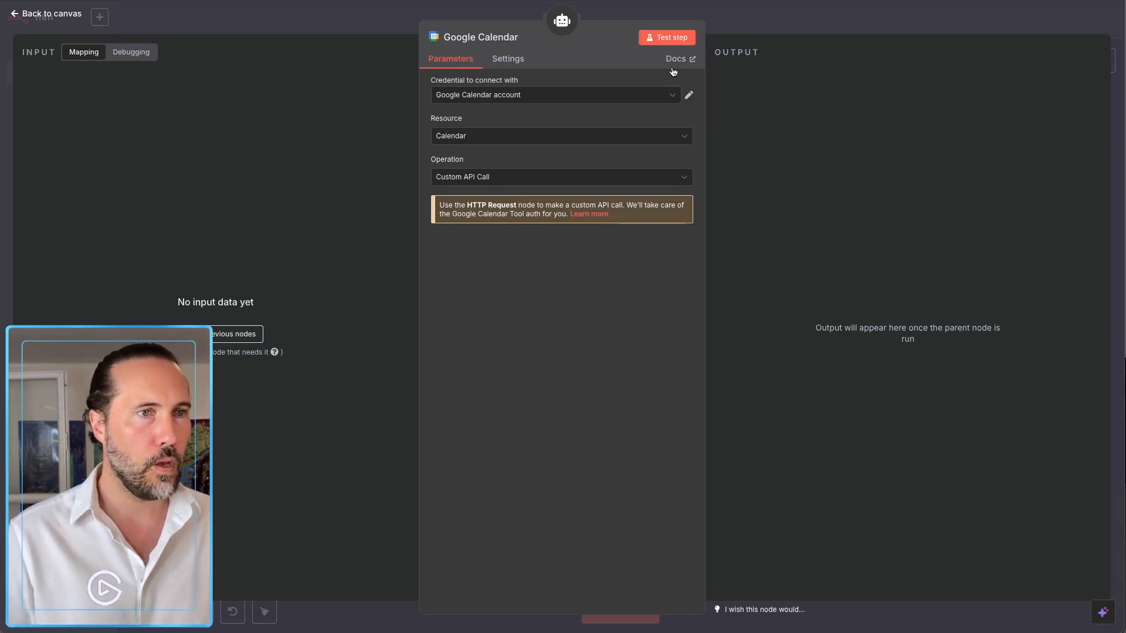
pyautogui.click(751, 37)
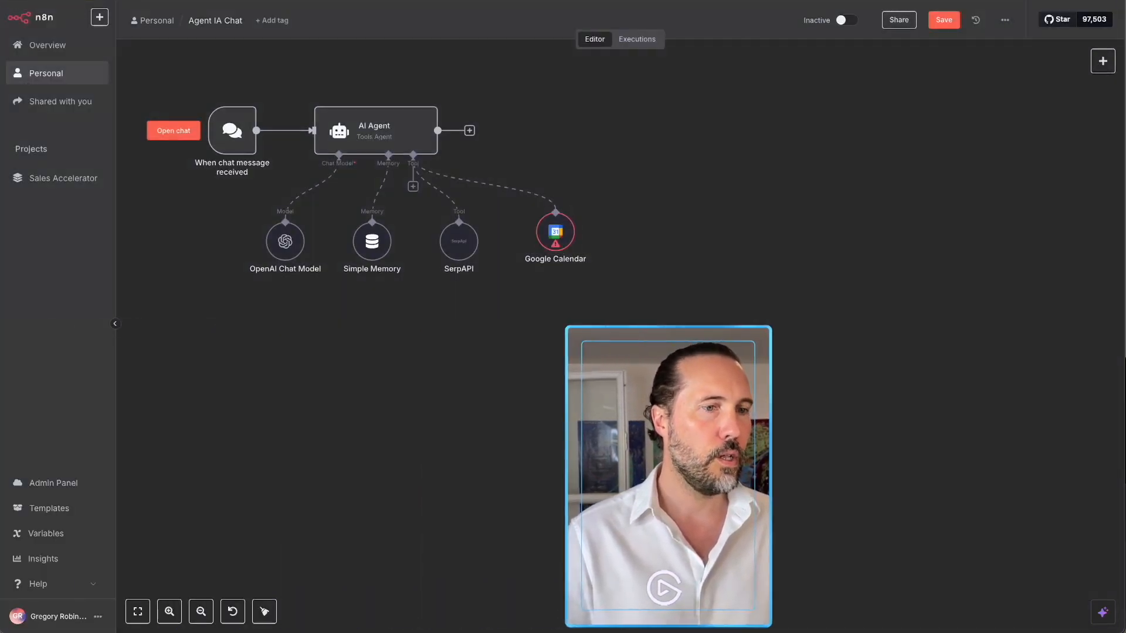
# Ask the agent 'Est-ce que j'ai des rendez-vous aujourd'hui ?' in the test chat.
pyautogui.click(620, 611)
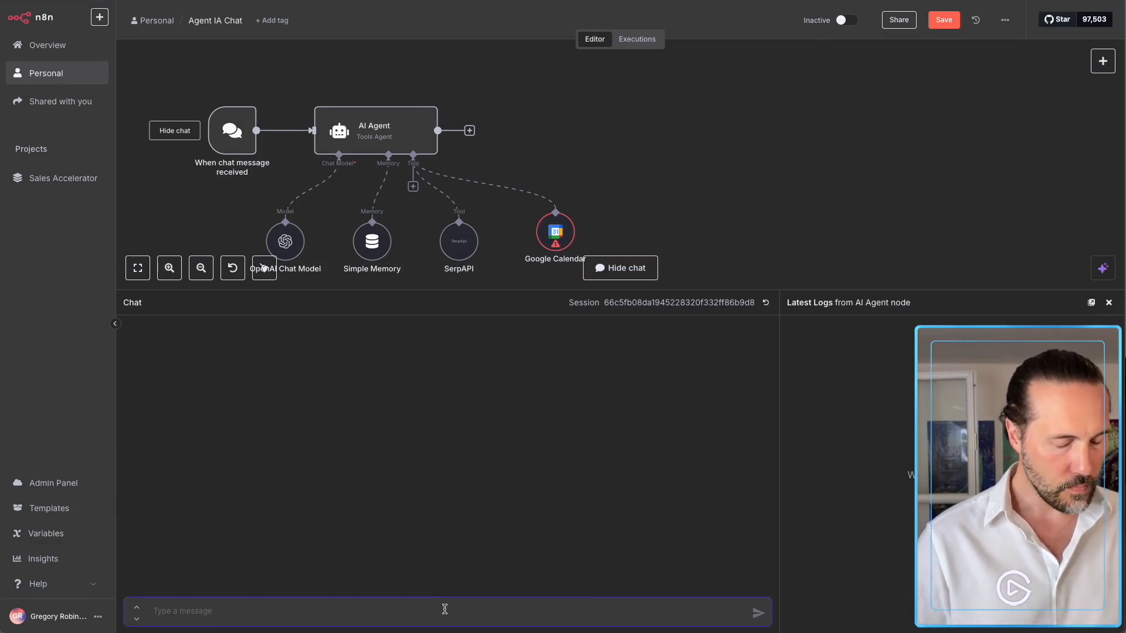
pyautogui.write("Est-ce que j'ai des re")
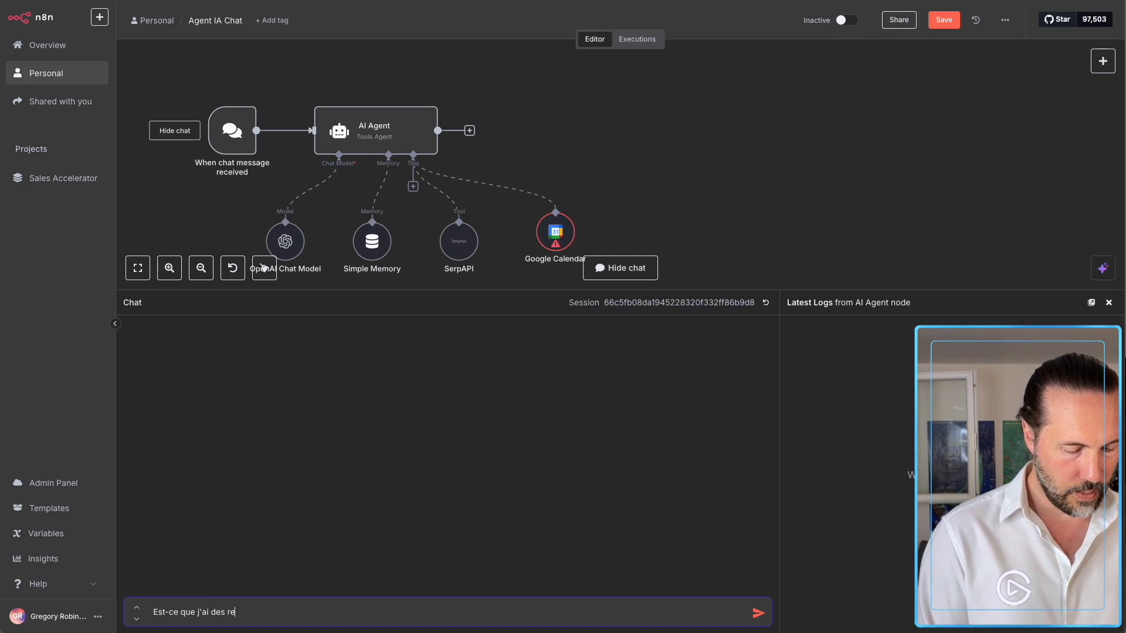
pyautogui.write('ndez-vous aujou')
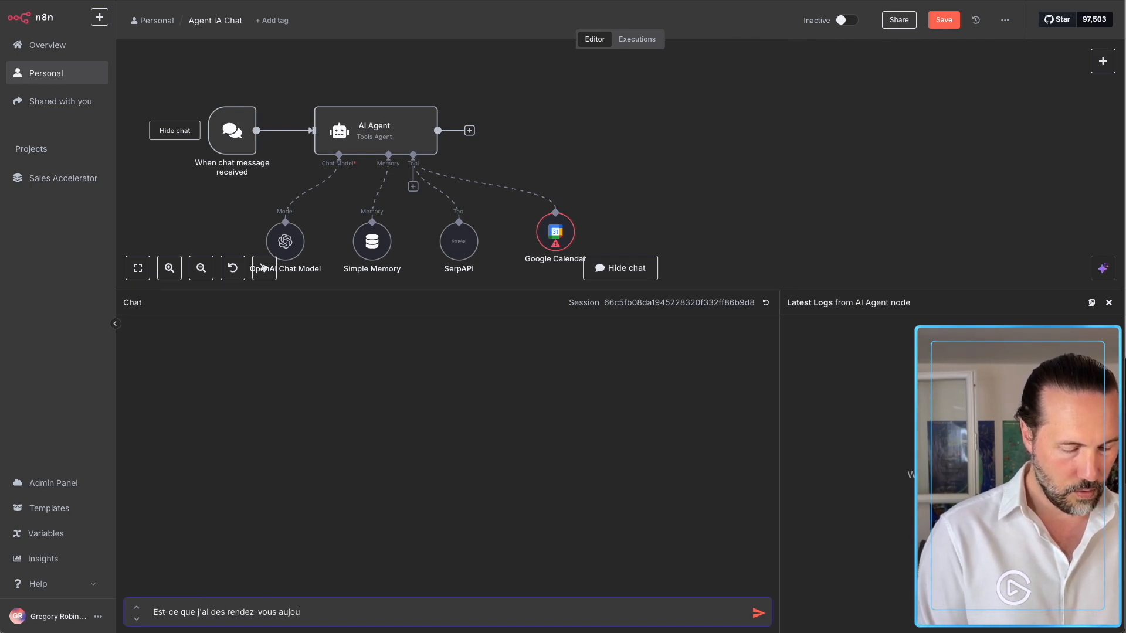
pyautogui.write("rd'hui ?")
pyautogui.press('Return')
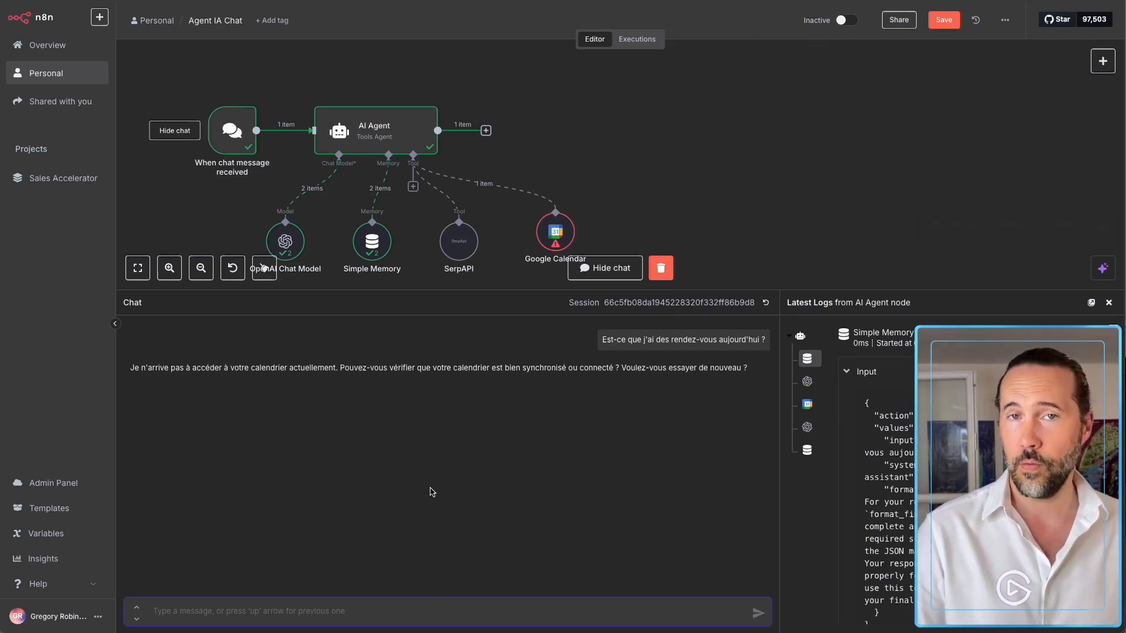
pyautogui.doubleClick(555, 232)
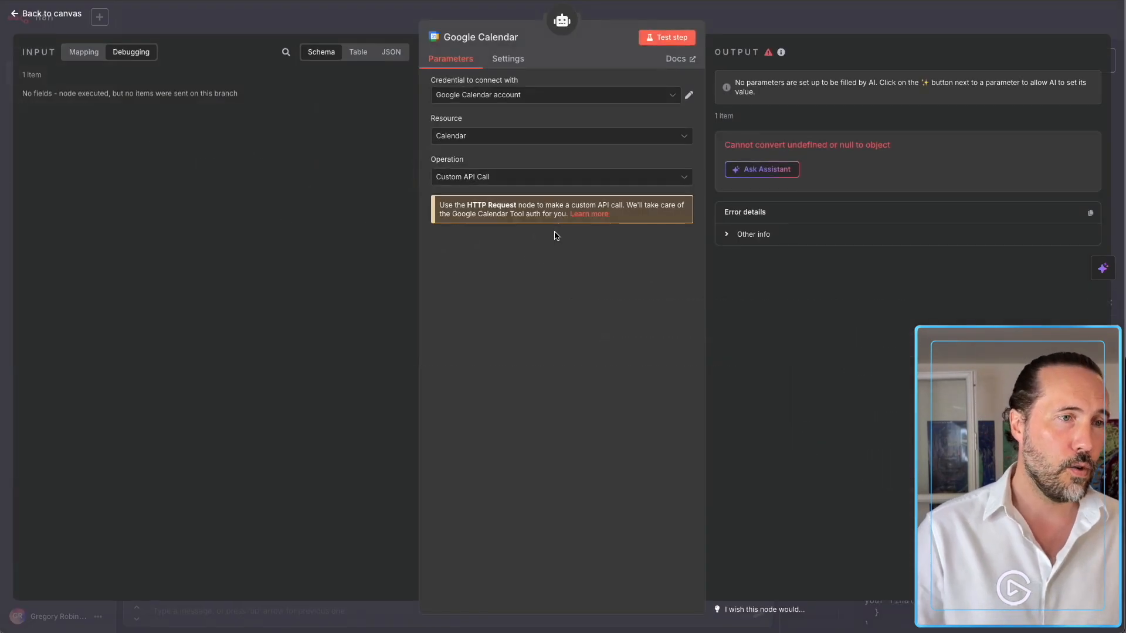
# Set the Google Calendar tool to Availability on the user's own calendar, with model-defined Start and End Time.
pyautogui.click(519, 177)
pyautogui.click(495, 210)
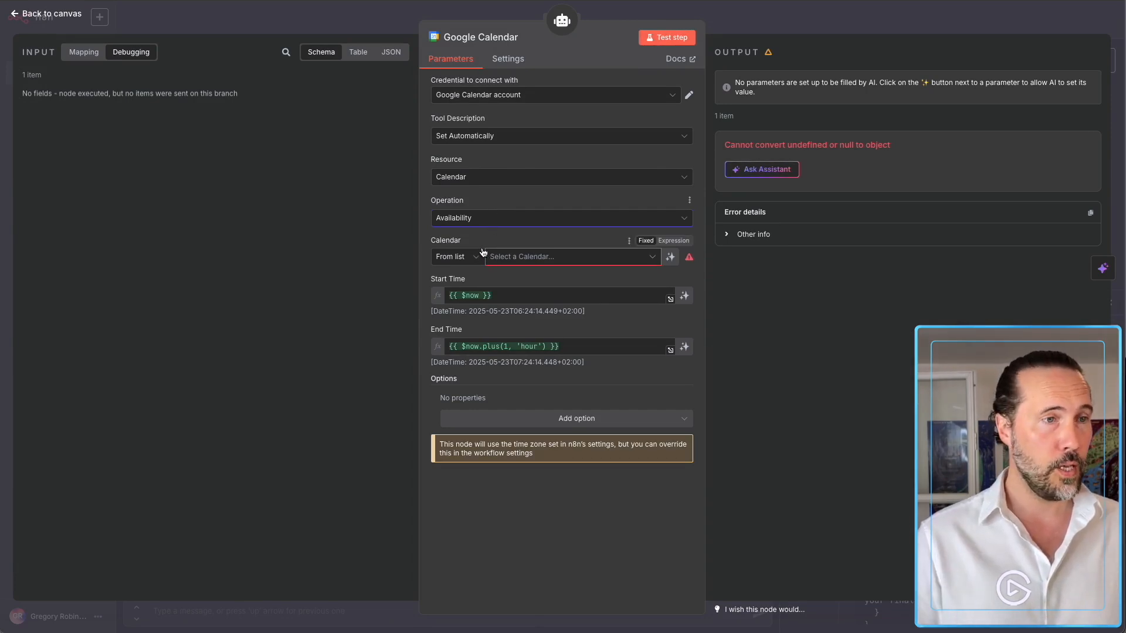
pyautogui.click(463, 261)
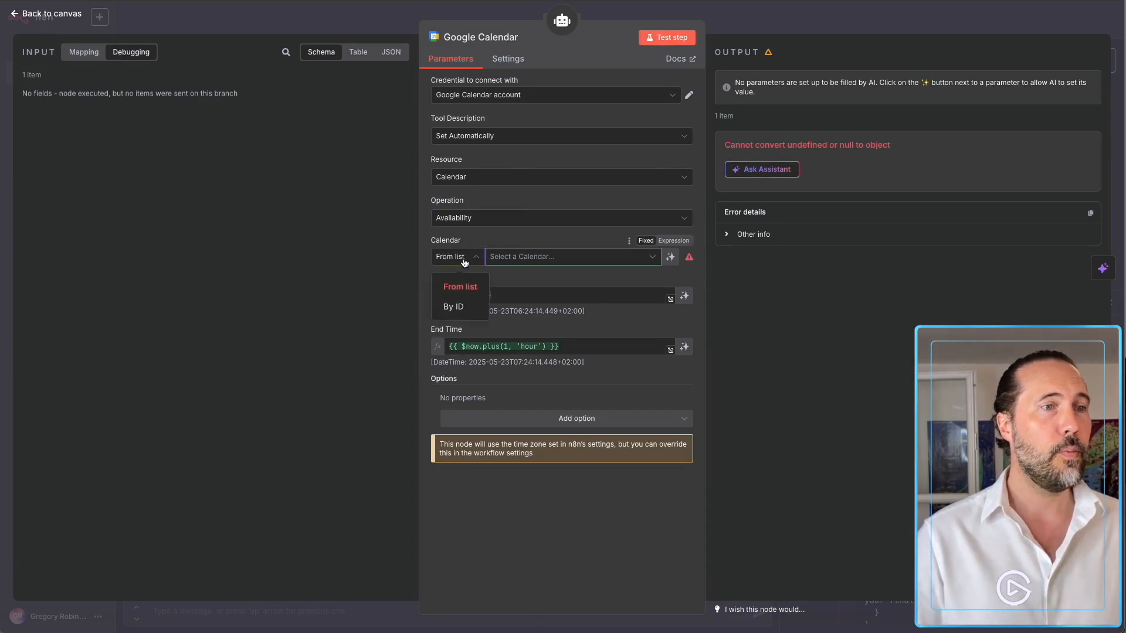
pyautogui.click(521, 258)
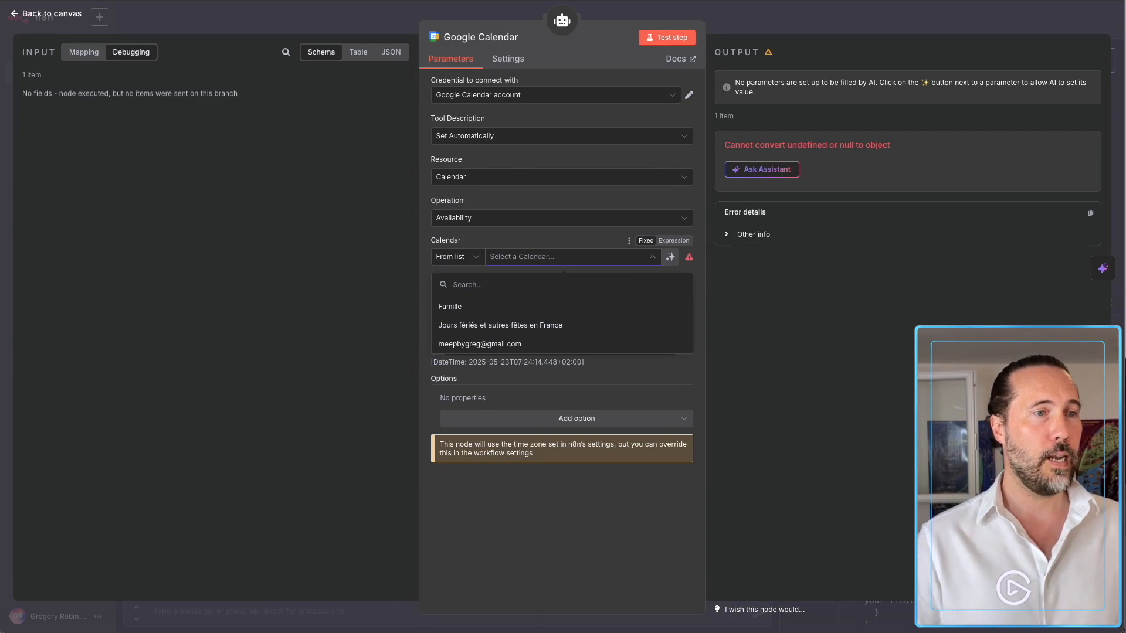
pyautogui.click(479, 344)
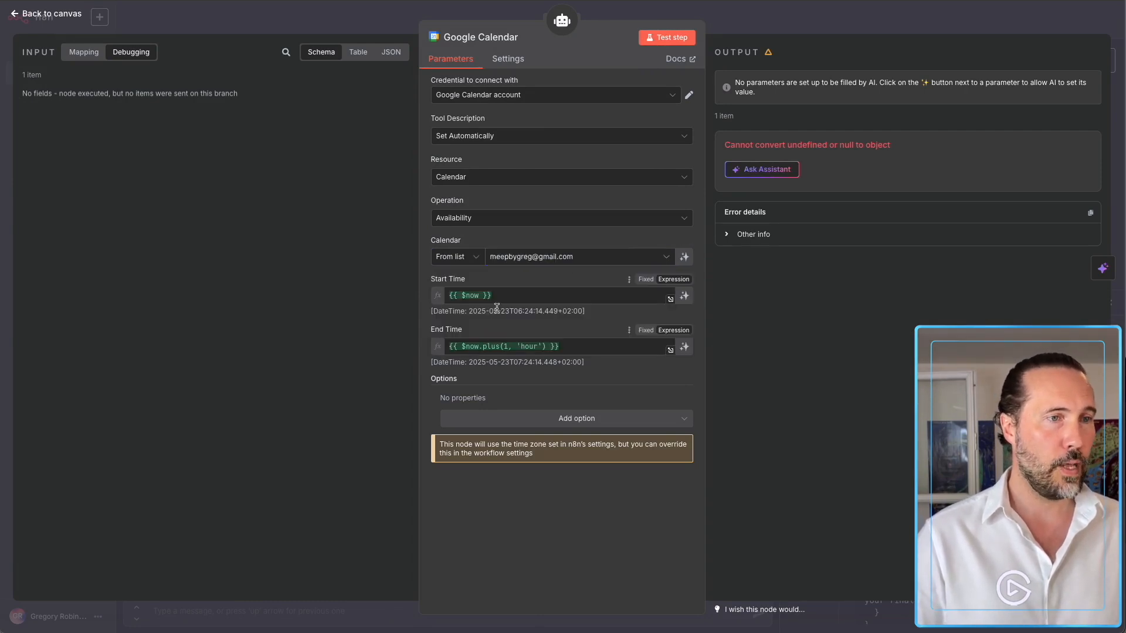
pyautogui.moveTo(436, 279); pyautogui.dragTo(444, 280)
pyautogui.moveTo(444, 325); pyautogui.dragTo(451, 329)
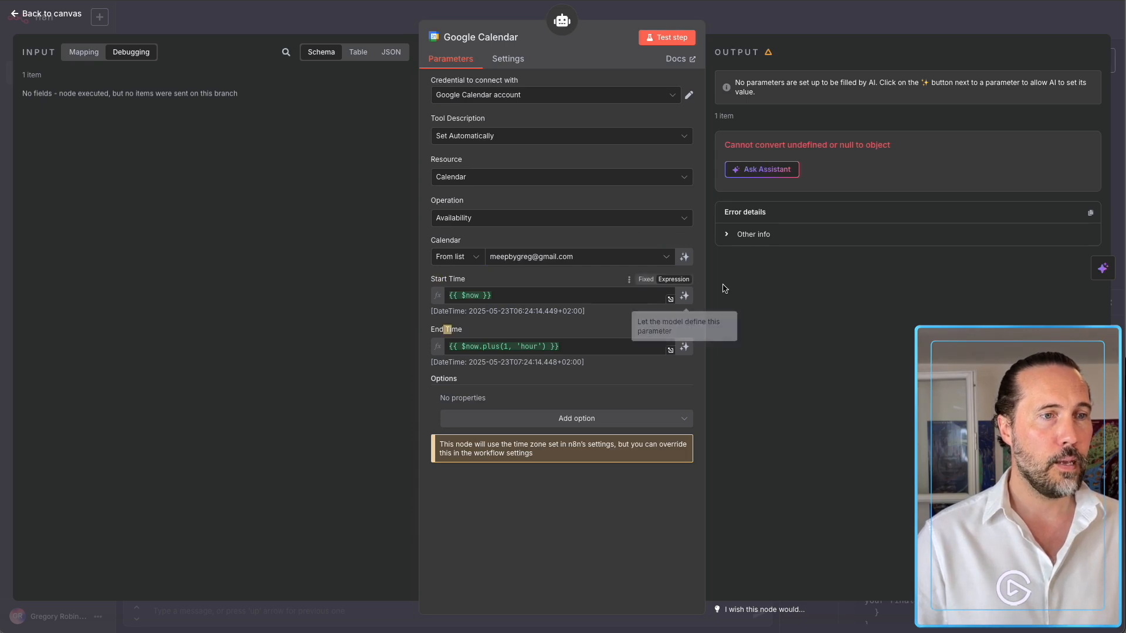
pyautogui.click(685, 297)
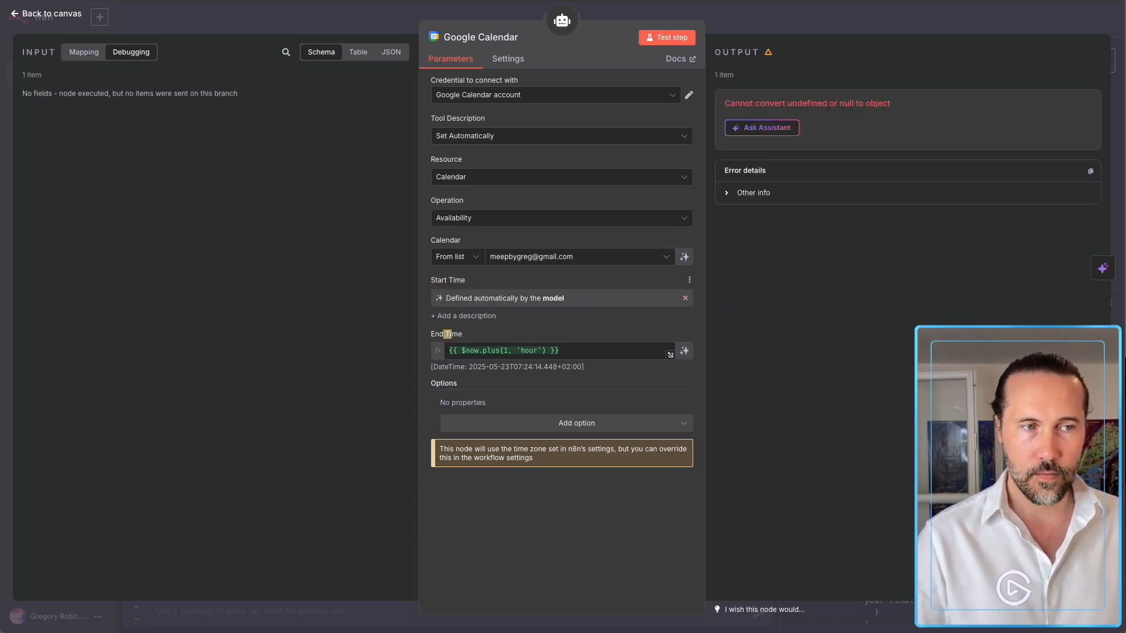
pyautogui.click(684, 352)
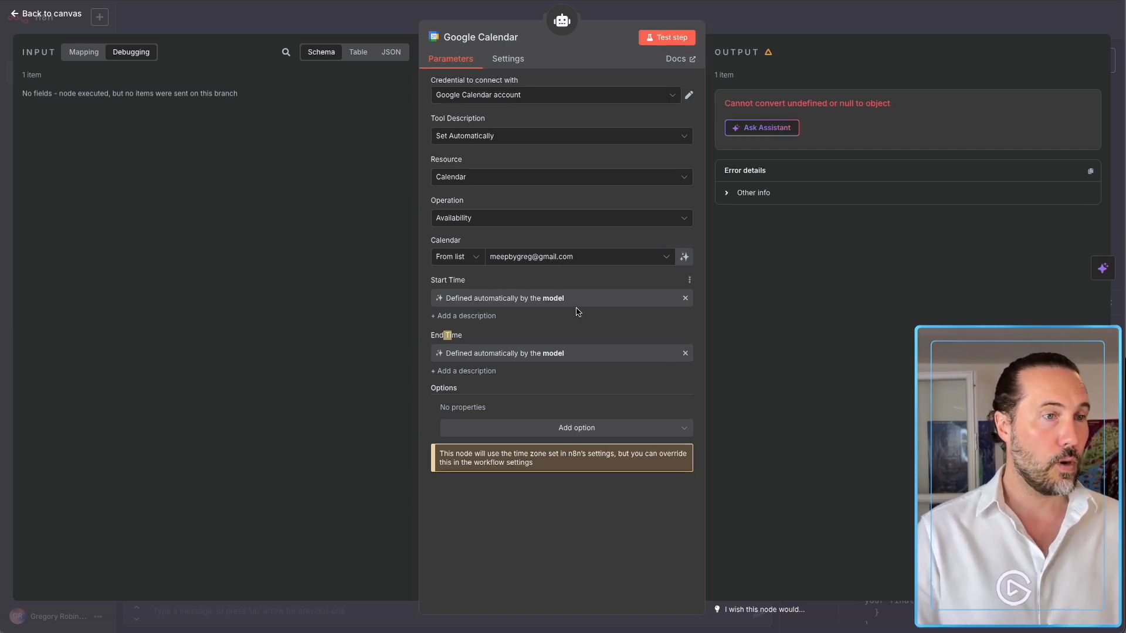
pyautogui.click(760, 16)
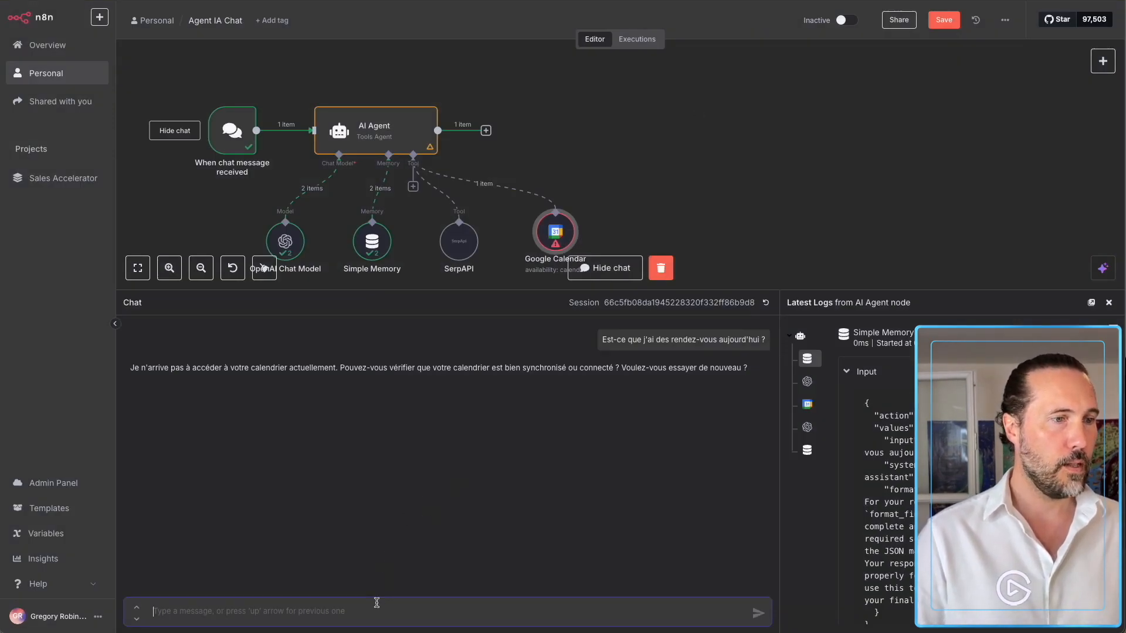
# Resend the appointments question so the agent reruns with the updated calendar tool.
pyautogui.click(754, 332)
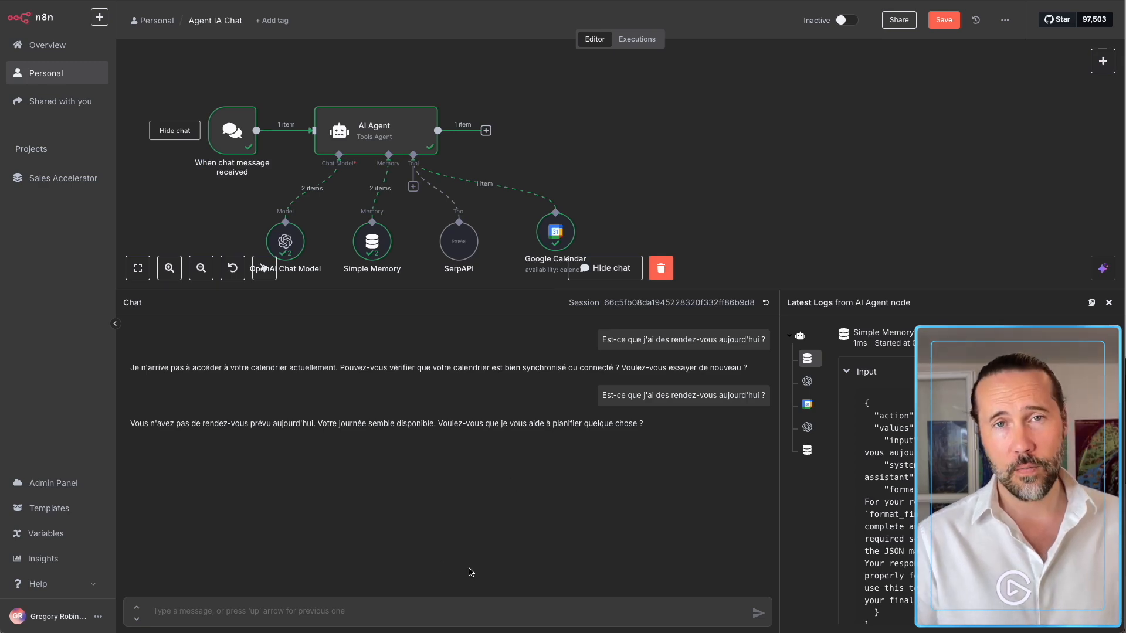
pyautogui.doubleClick(555, 231)
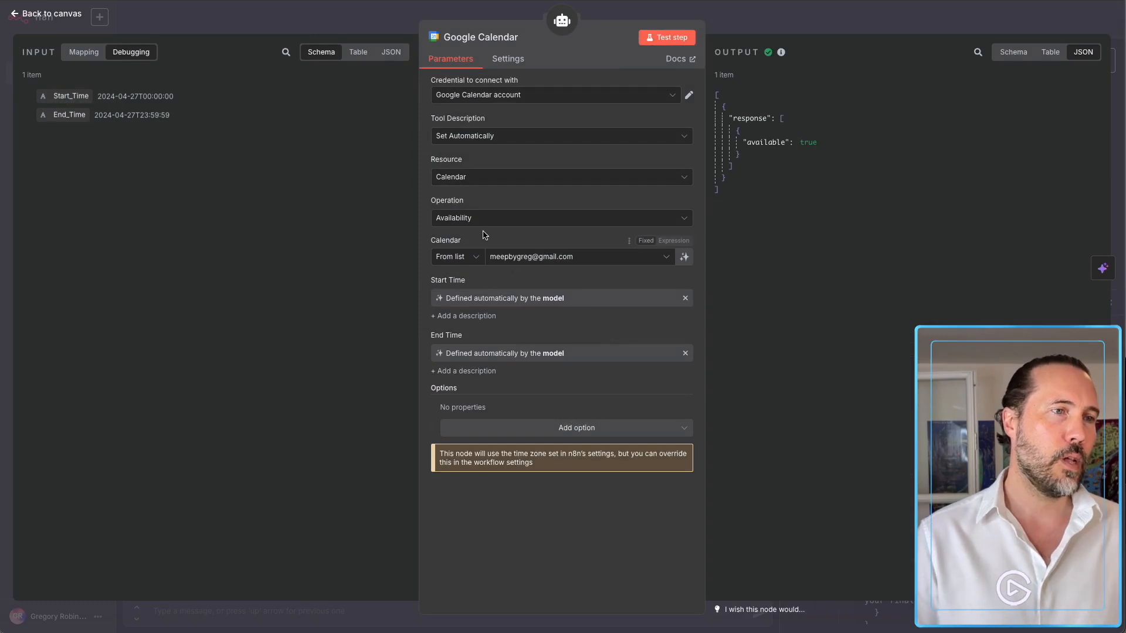
# Switch the calendar tool to Event > Get Many, leaving After and Before dates to the model.
pyautogui.click(476, 181)
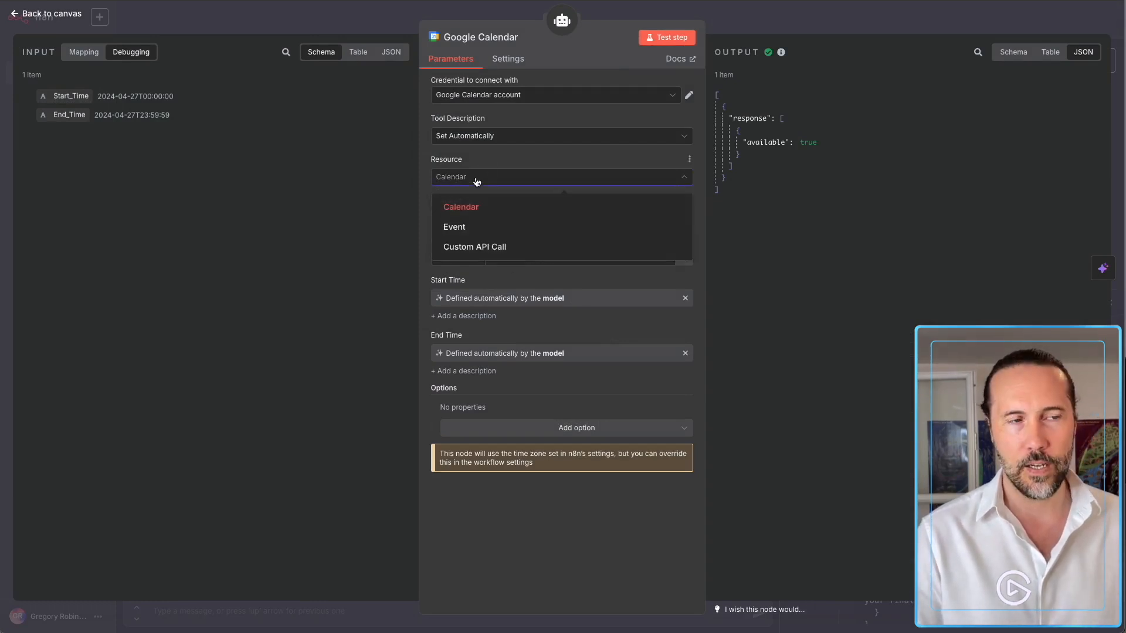
pyautogui.click(464, 233)
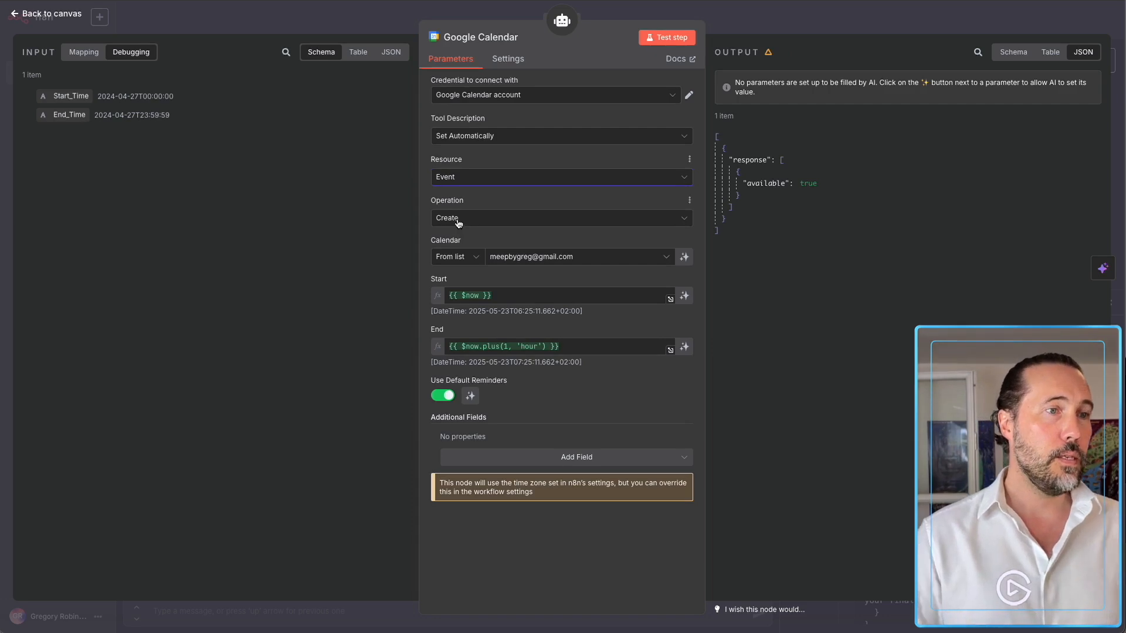
pyautogui.click(453, 216)
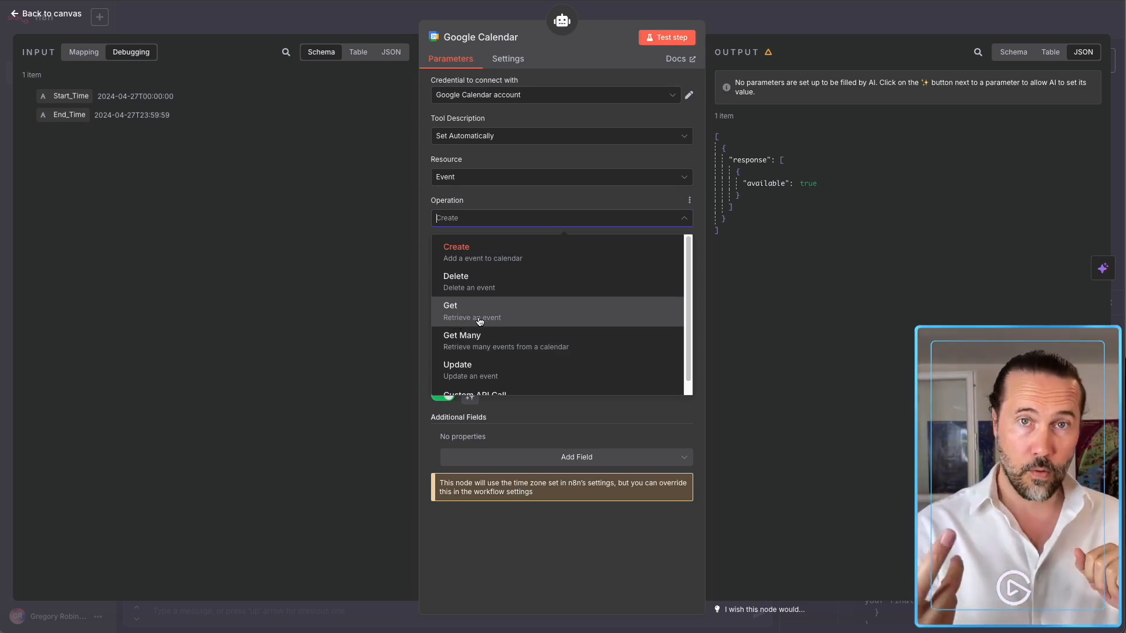
pyautogui.click(498, 335)
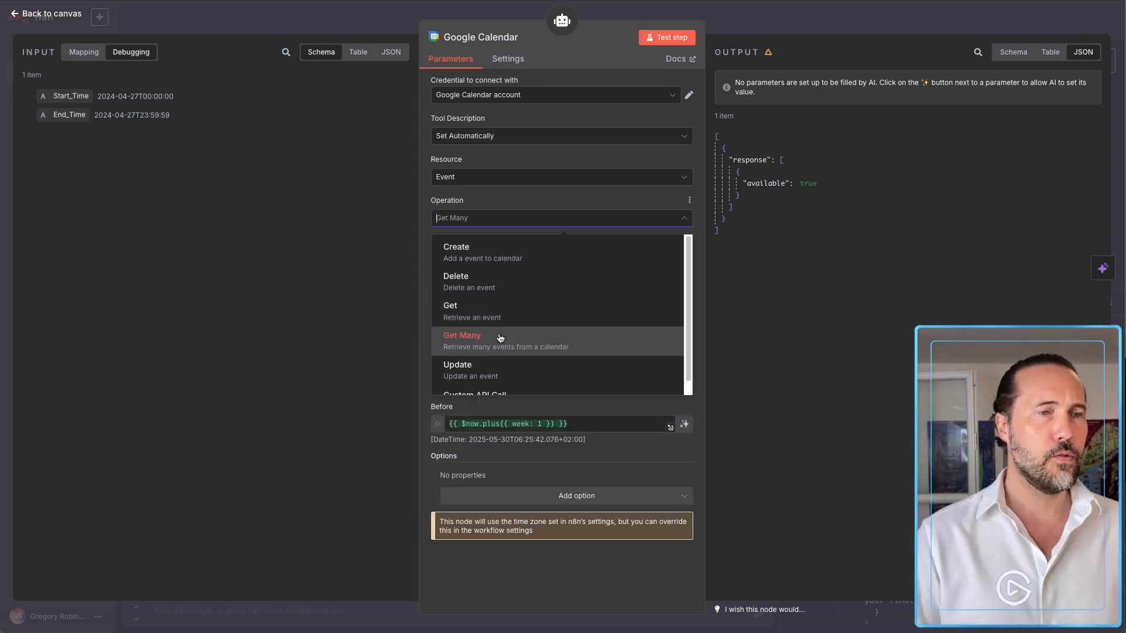
pyautogui.click(500, 342)
pyautogui.click(493, 321)
pyautogui.click(503, 299)
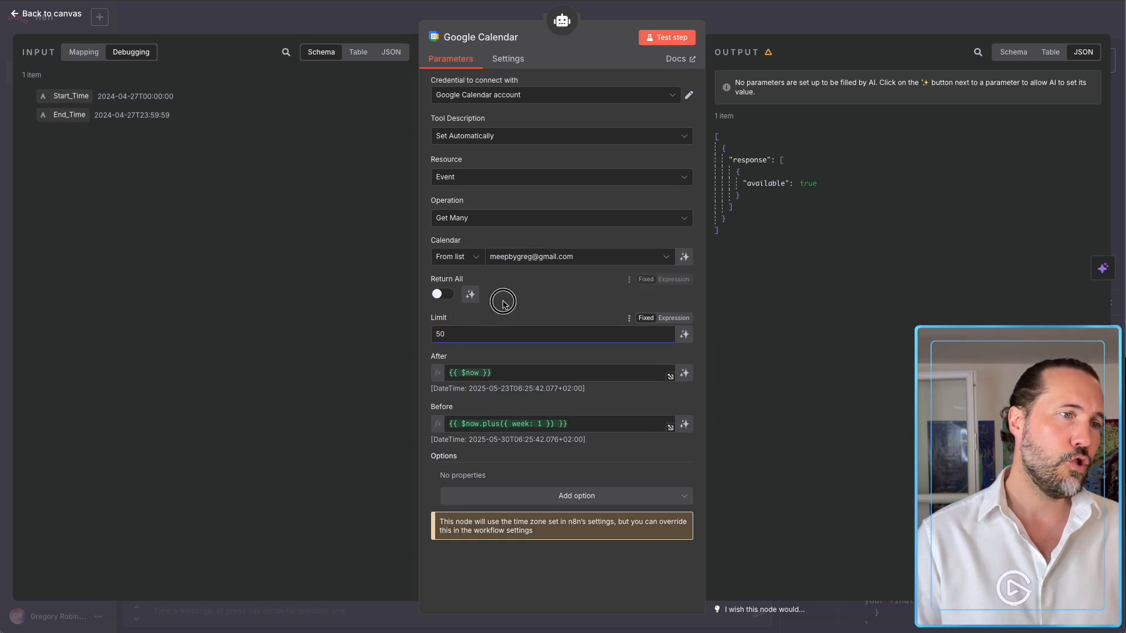
pyautogui.click(684, 373)
pyautogui.click(684, 428)
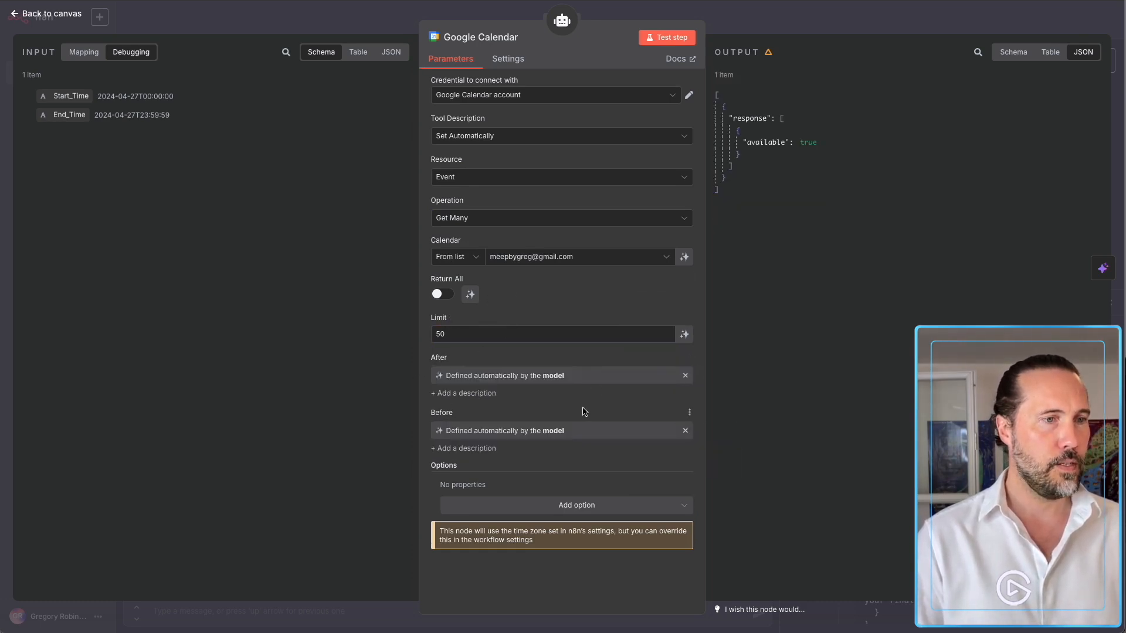
# Add a Timezone option set to Europe/Paris on the calendar tool.
pyautogui.click(563, 503)
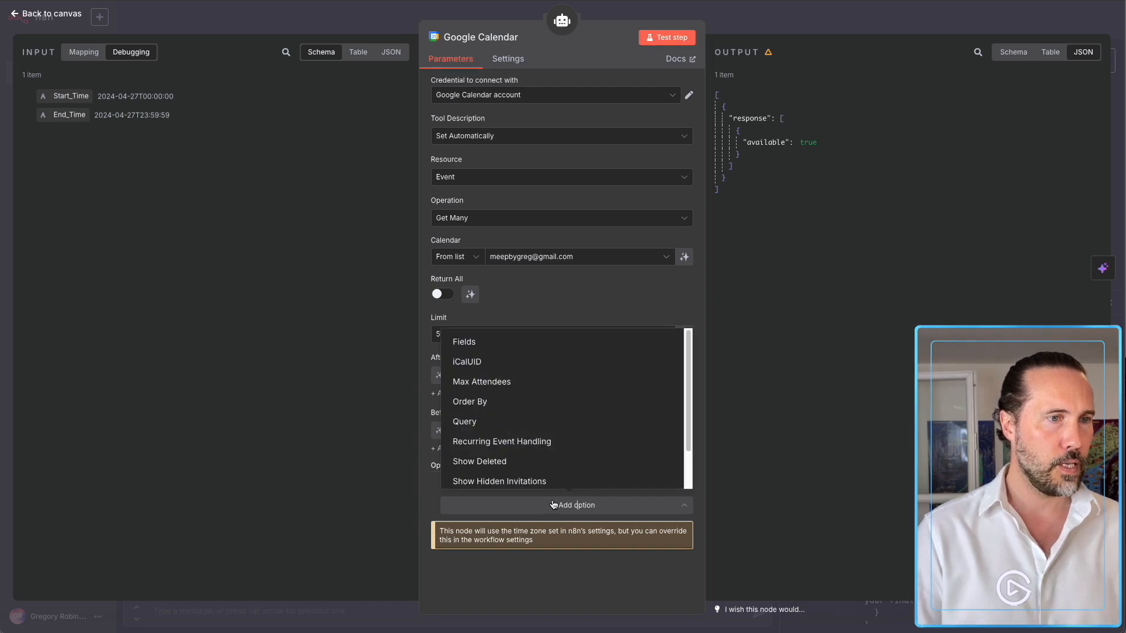
pyautogui.scroll(-1, 558, 452)
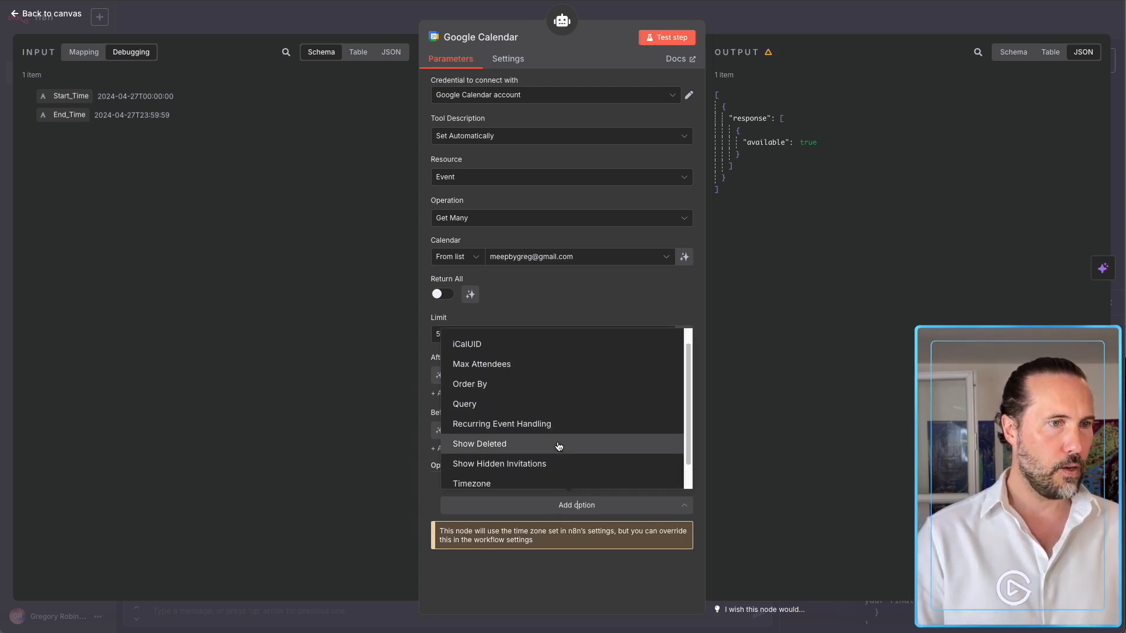
pyautogui.scroll(-1, 497, 469)
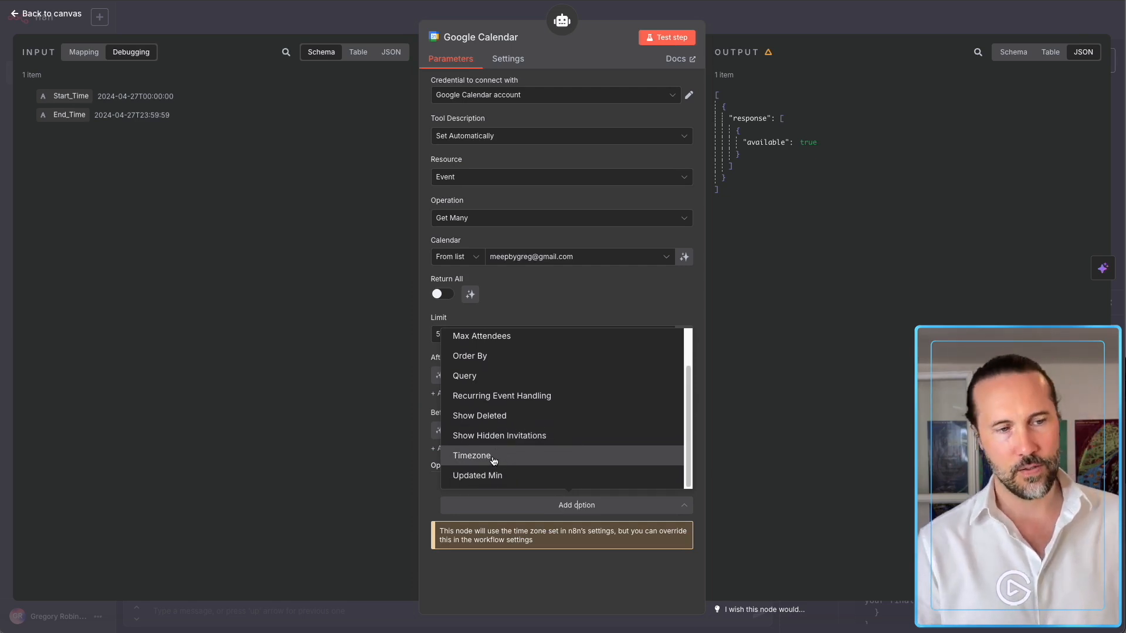
pyautogui.click(493, 461)
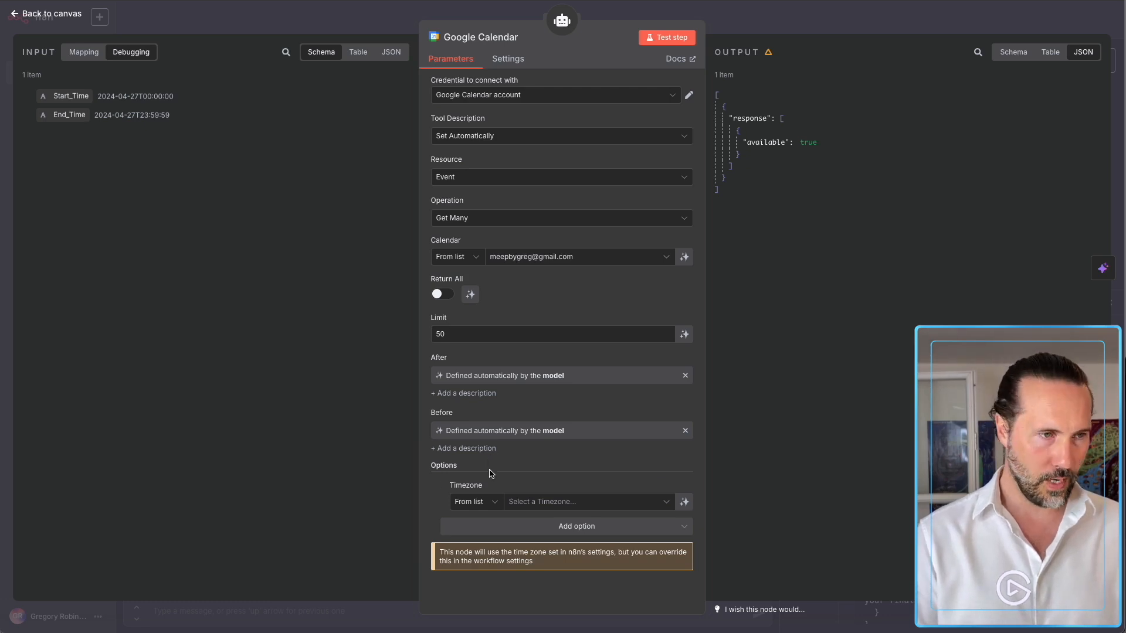
pyautogui.click(534, 502)
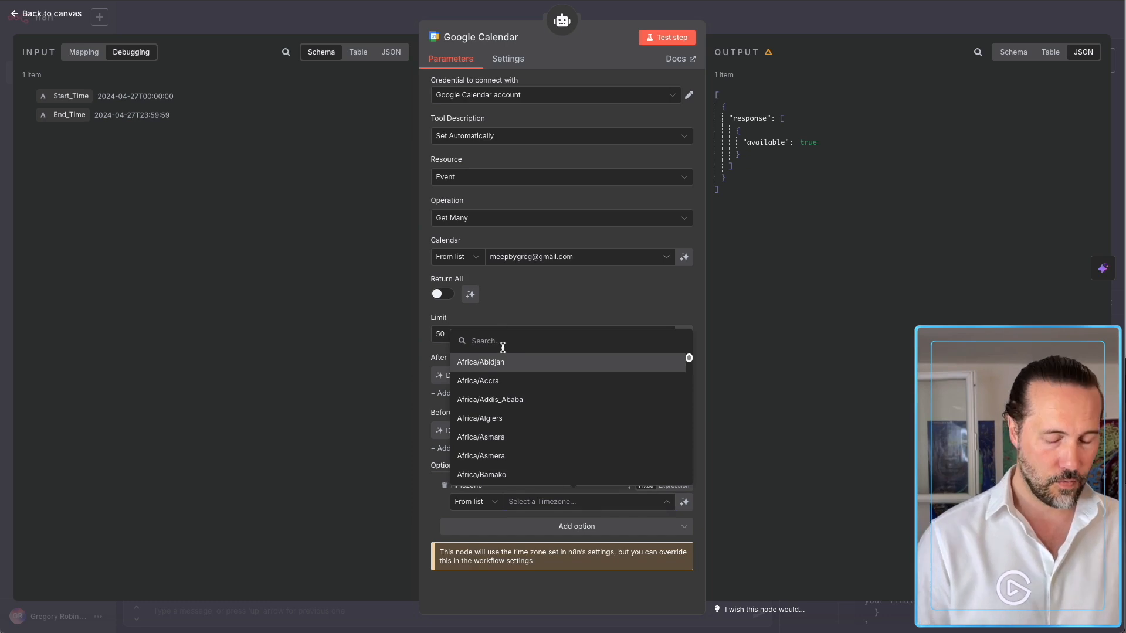
pyautogui.write('paris')
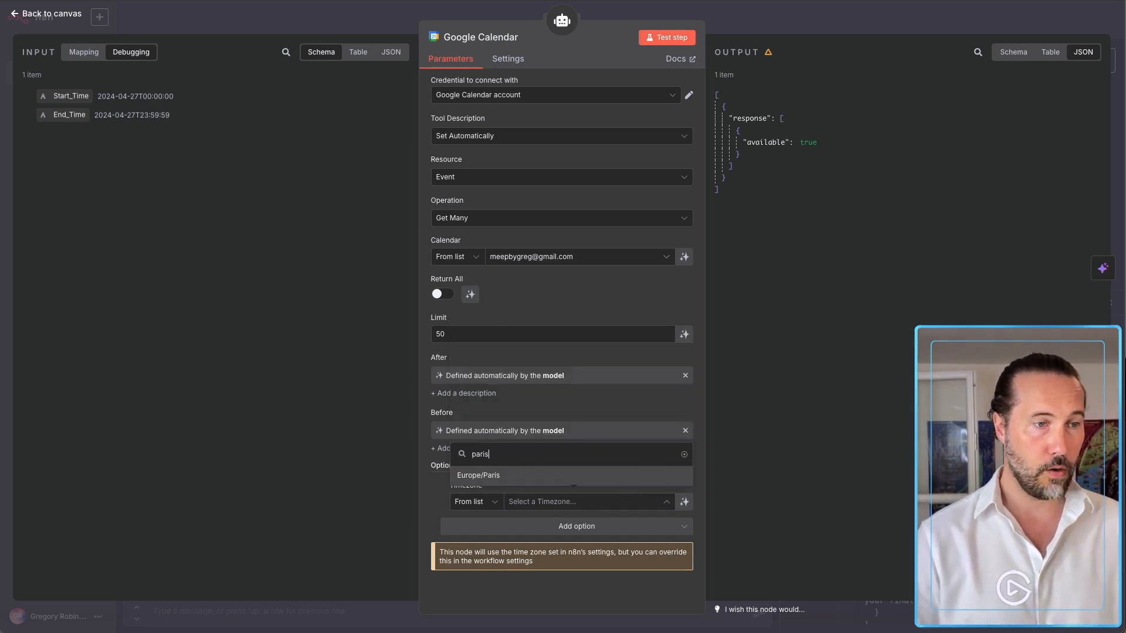
pyautogui.click(481, 477)
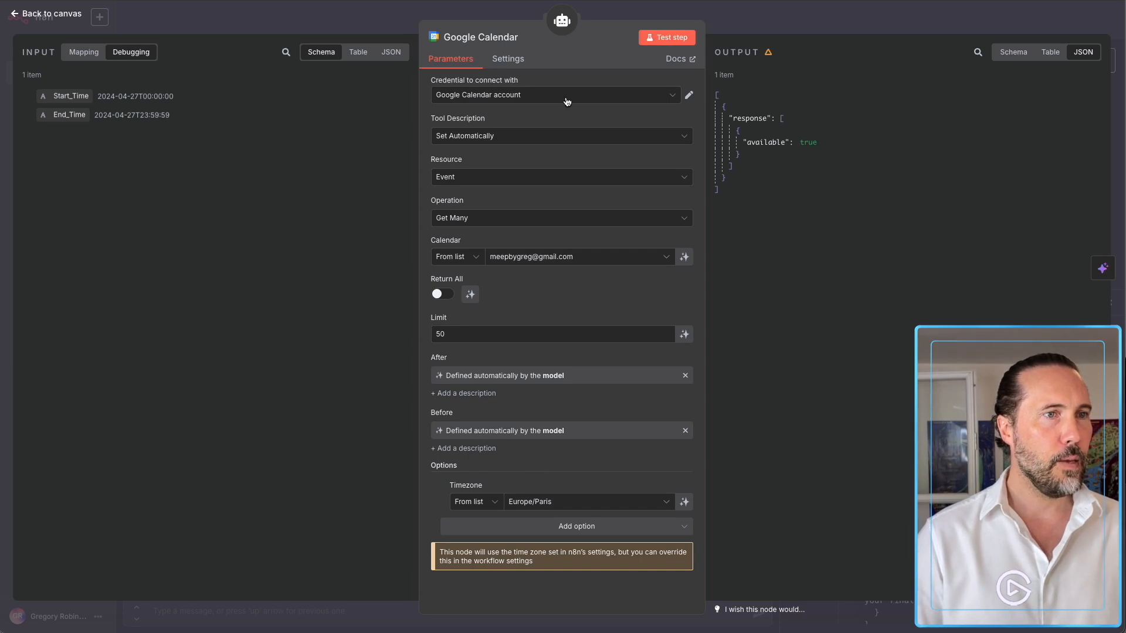
pyautogui.click(740, 31)
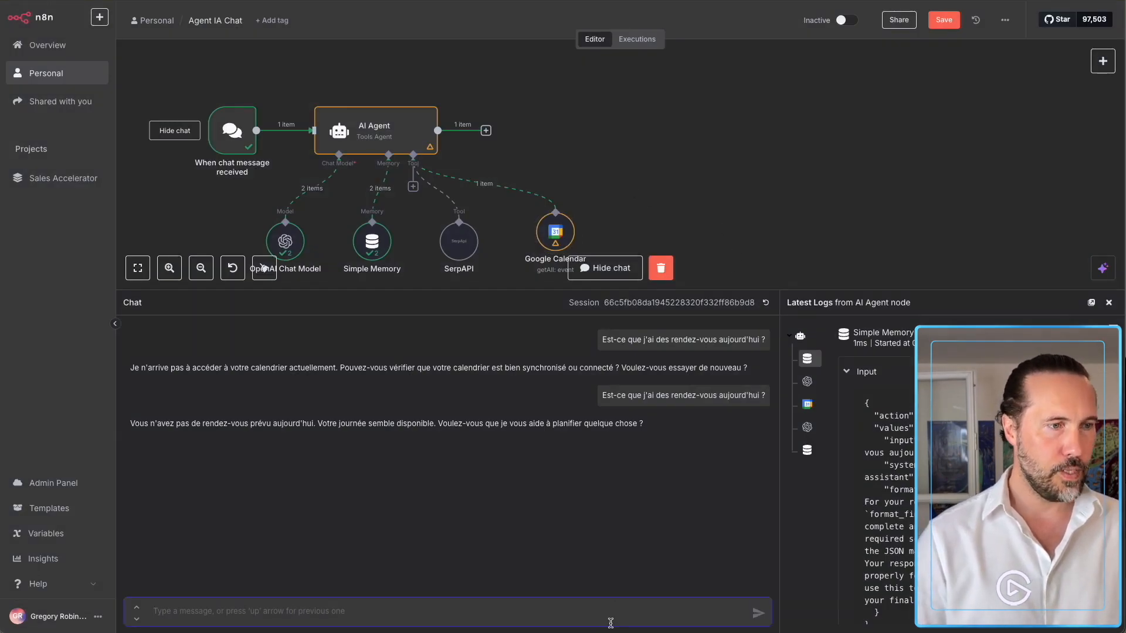
# Re-send the appointments question and inspect the calendar tool's queried After date in the logs.
pyautogui.click(747, 390)
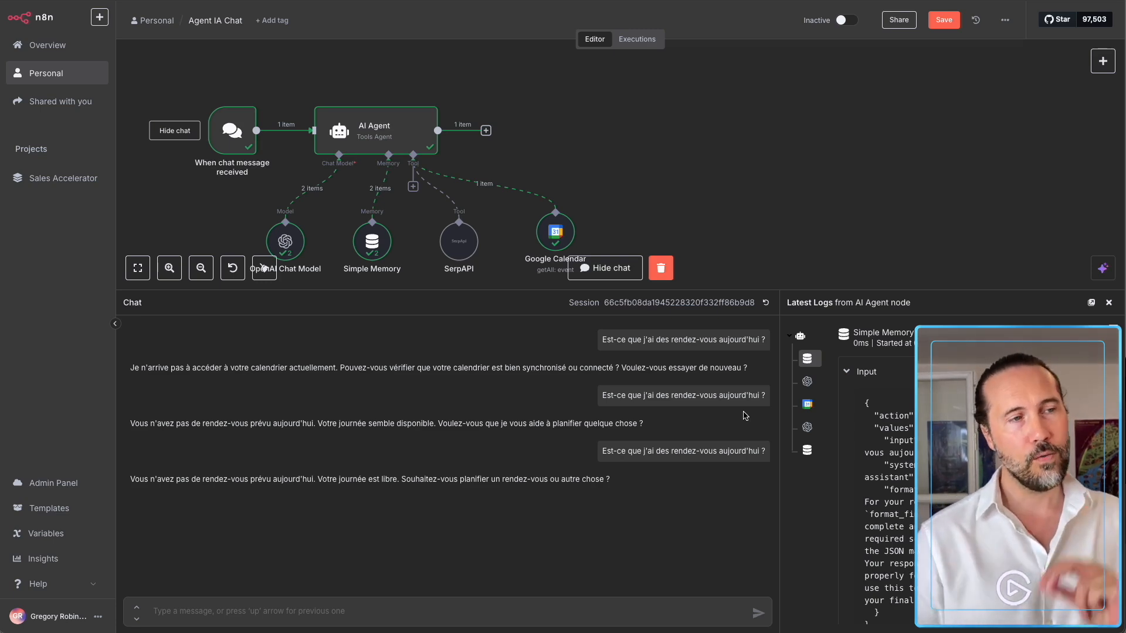
pyautogui.doubleClick(367, 137)
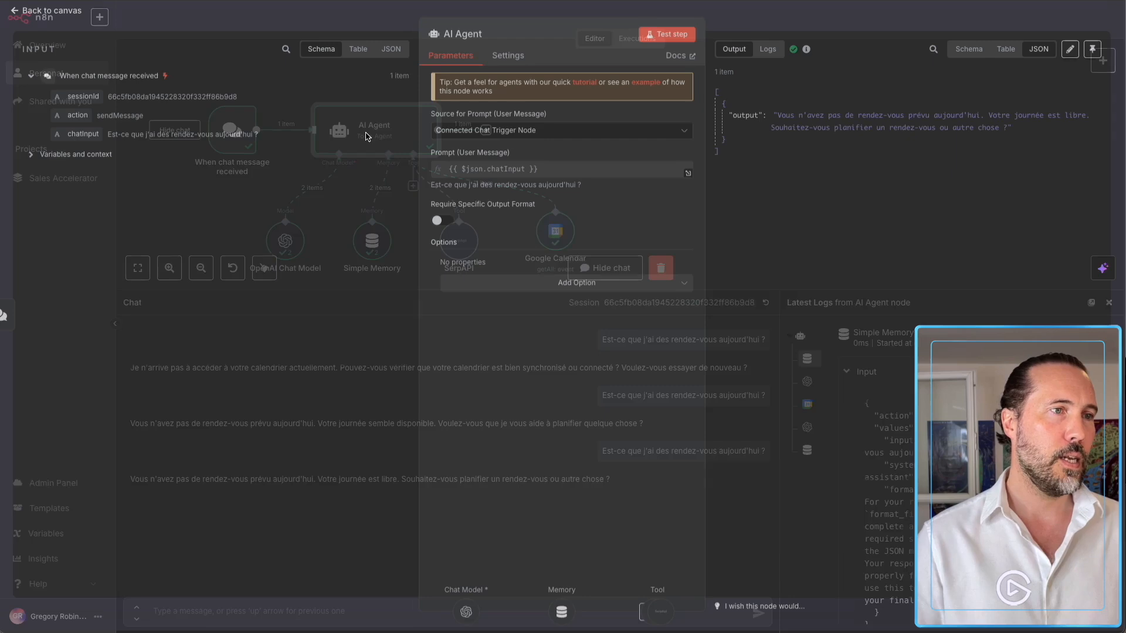
pyautogui.click(768, 52)
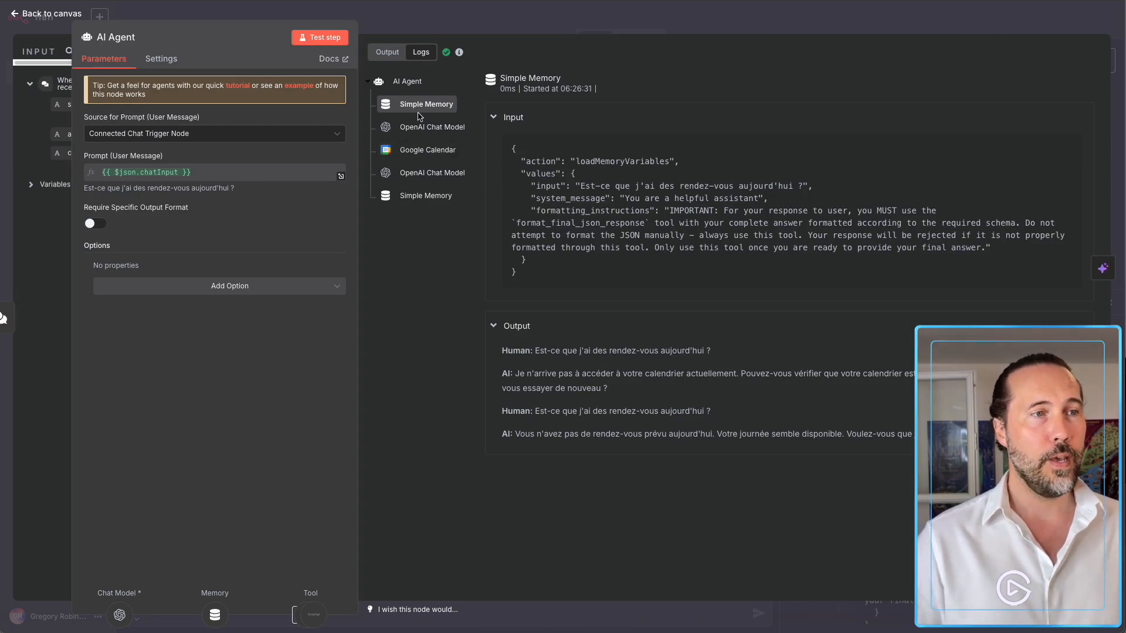
pyautogui.click(432, 134)
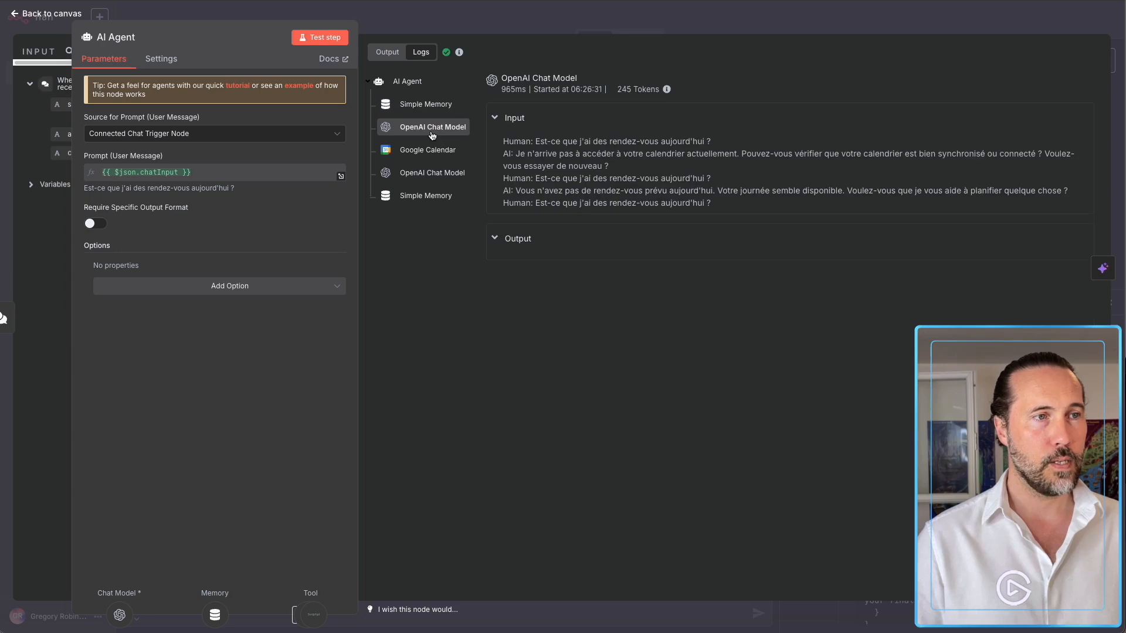
pyautogui.click(506, 243)
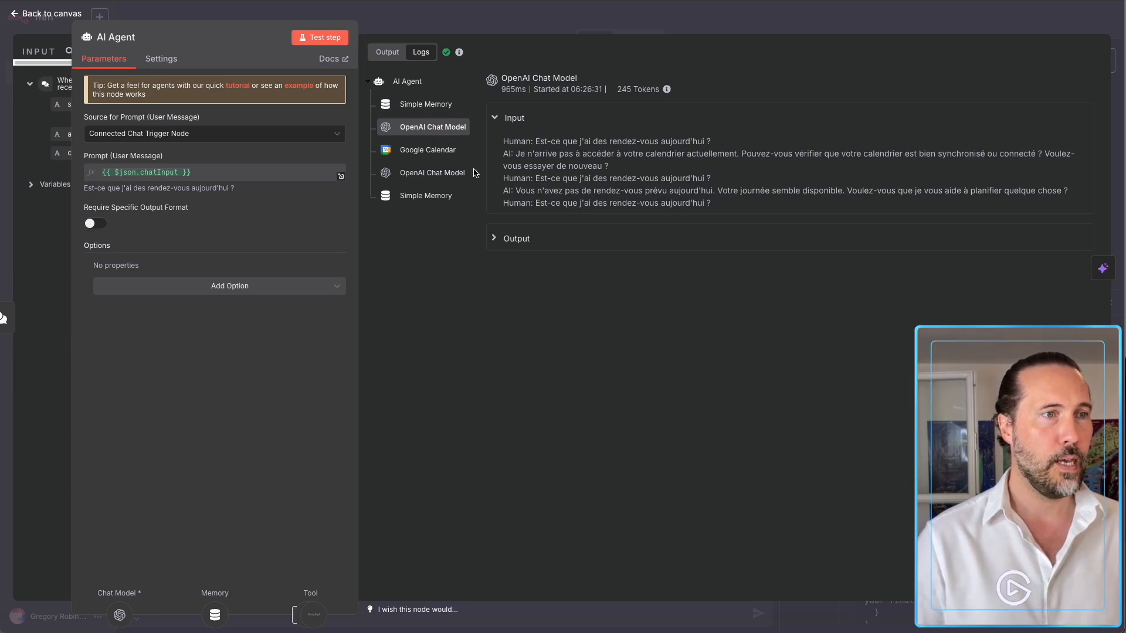
pyautogui.click(443, 159)
pyautogui.doubleClick(538, 159)
pyautogui.moveTo(574, 162); pyautogui.dragTo(623, 165)
pyautogui.click(616, 219)
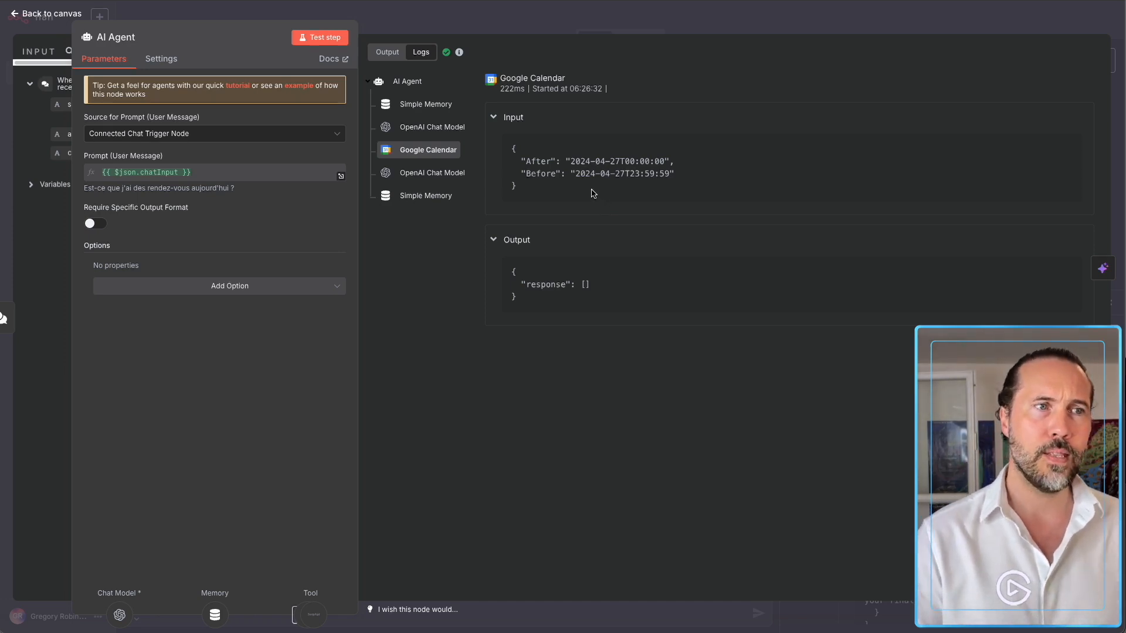
# Reopen the AI Agent node's details with its input data shown beside the parameters.
pyautogui.click(540, 31)
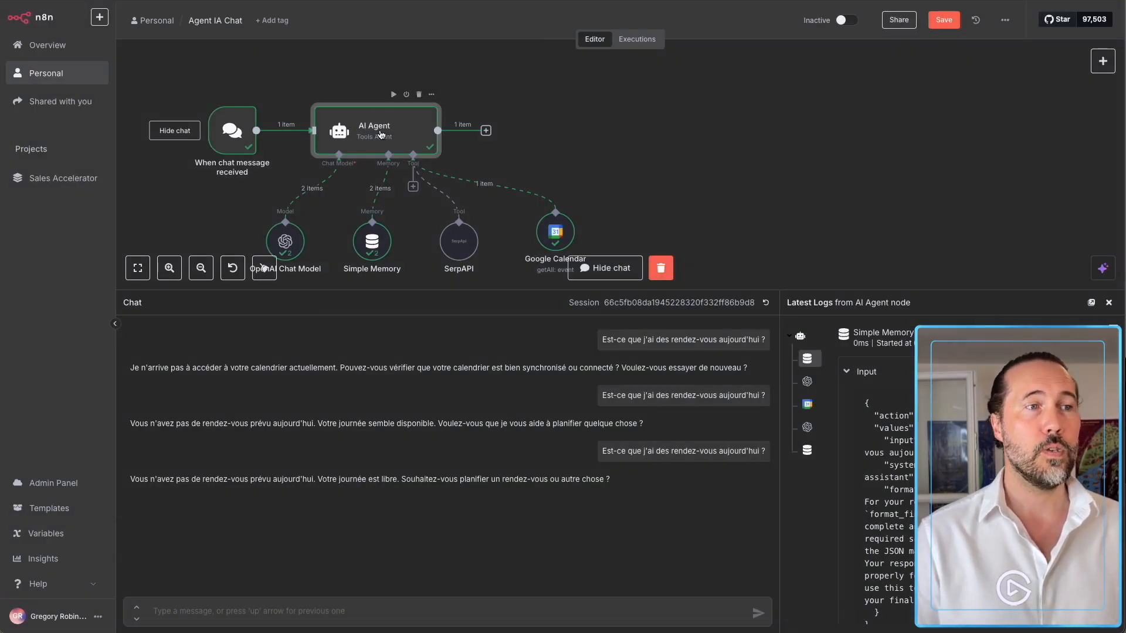
pyautogui.doubleClick(382, 134)
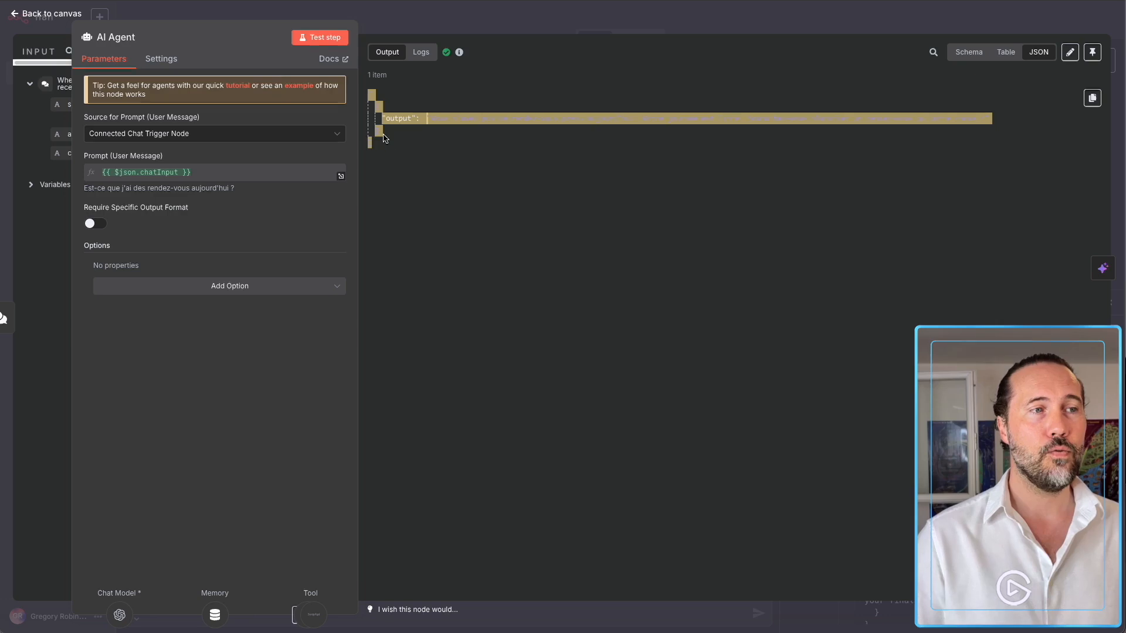
pyautogui.moveTo(217, 19); pyautogui.dragTo(544, 28)
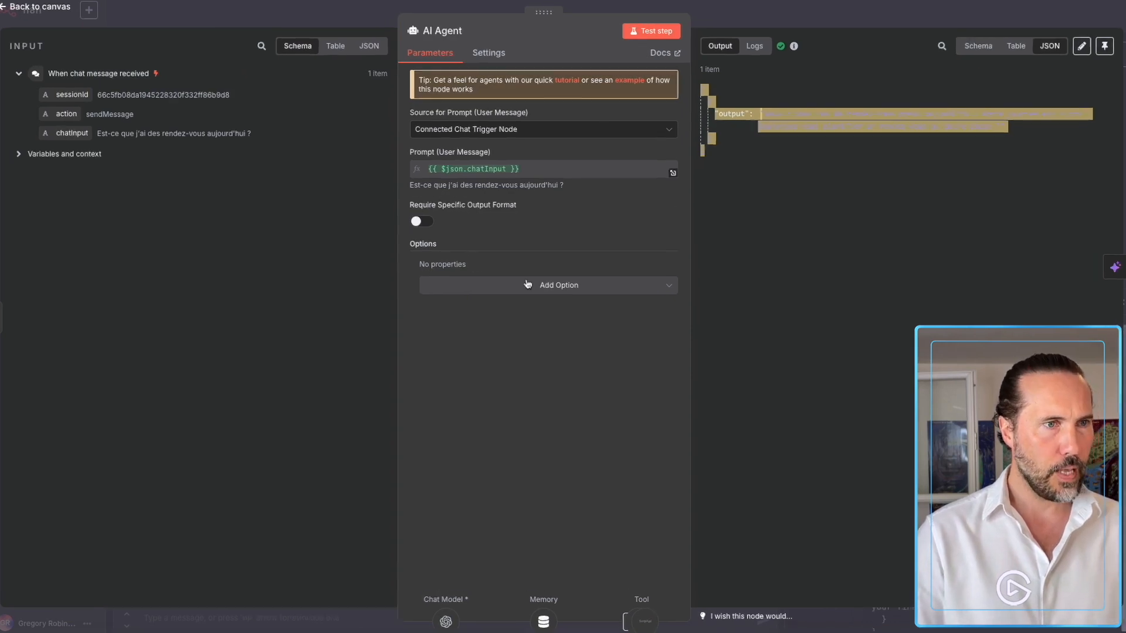
# Add an expression system message 'Voici la date et heure du jour : {{ $now }}'.
pyautogui.click(551, 286)
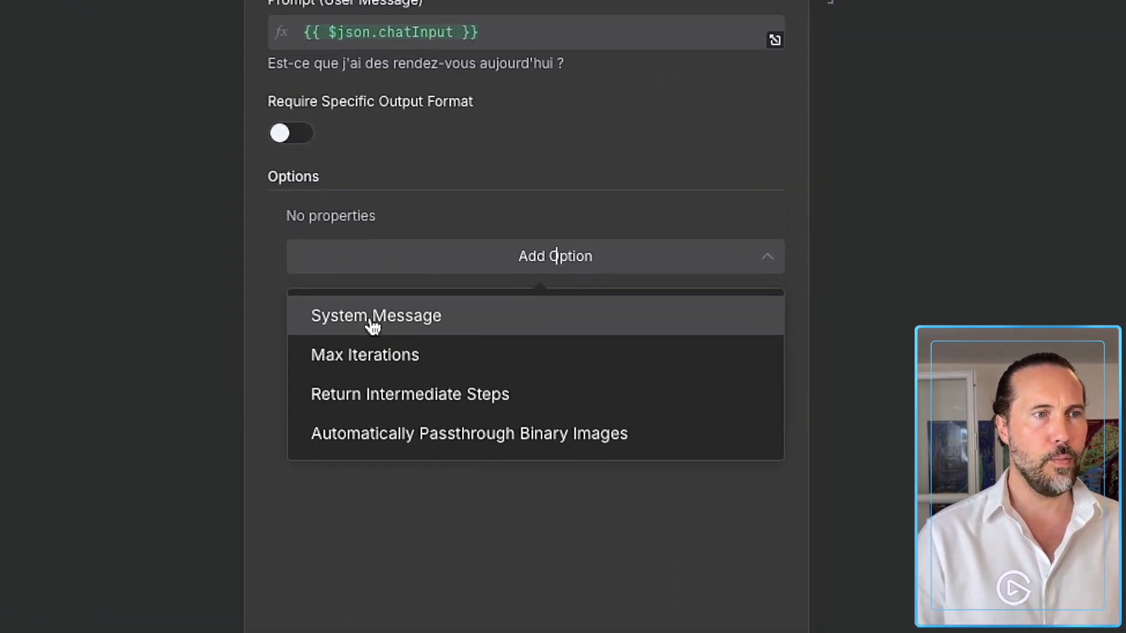
pyautogui.click(373, 325)
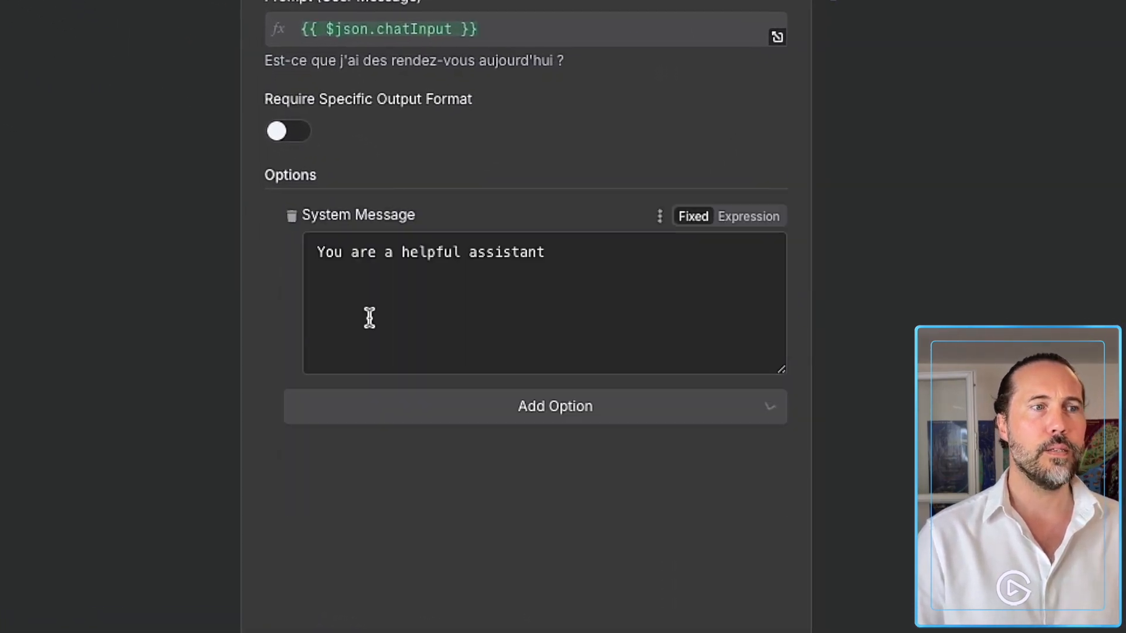
pyautogui.moveTo(557, 264); pyautogui.dragTo(506, 219)
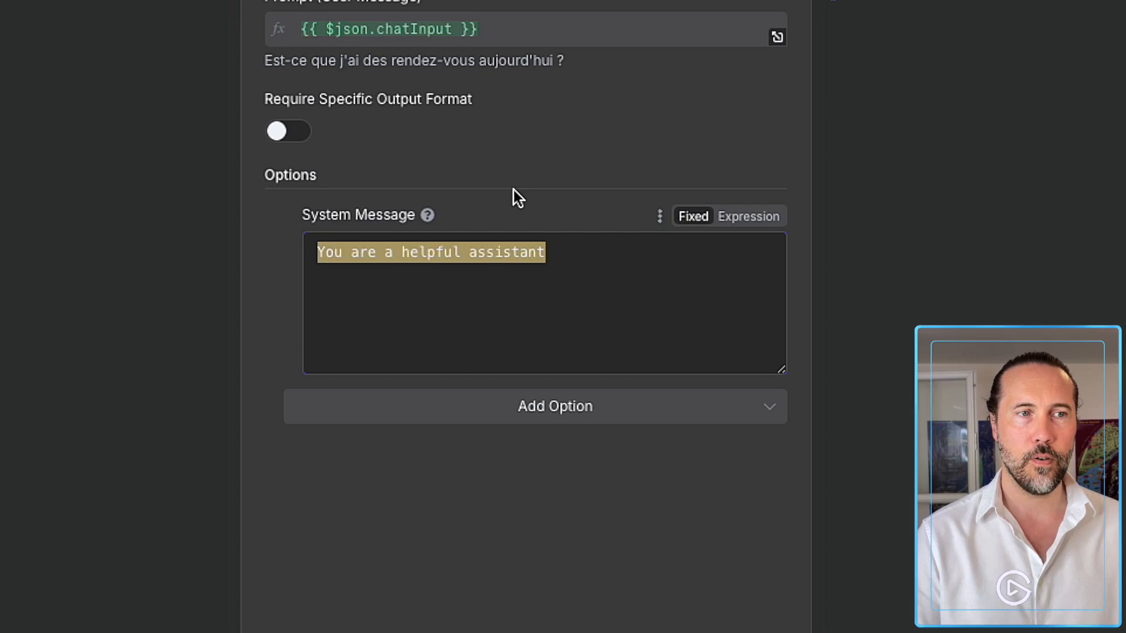
pyautogui.write('Voici l')
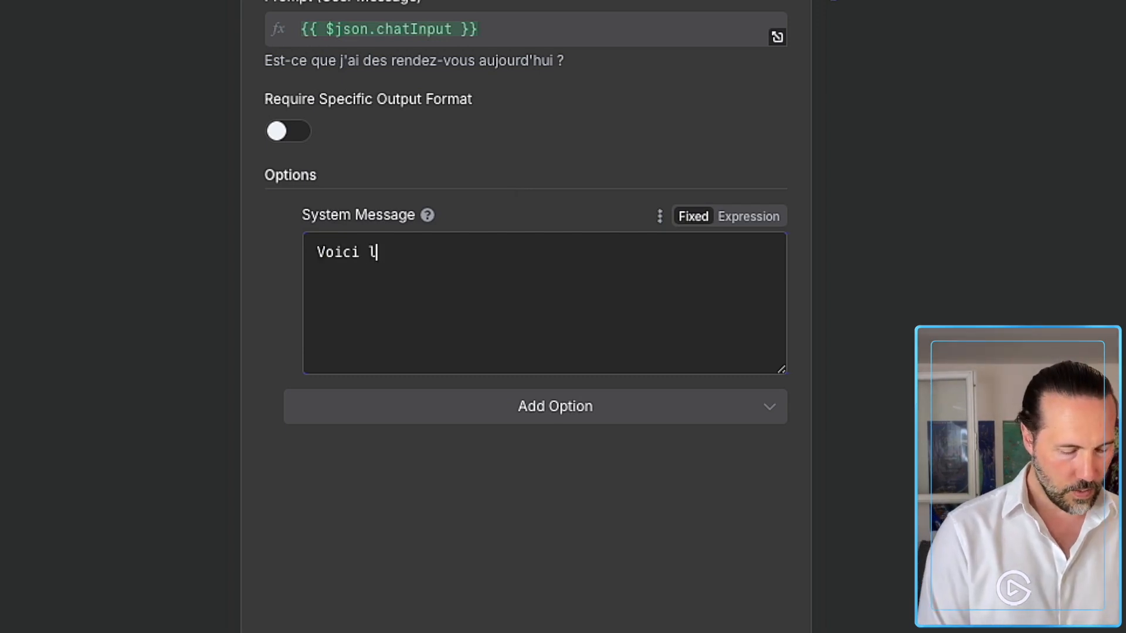
pyautogui.write('a date et heure')
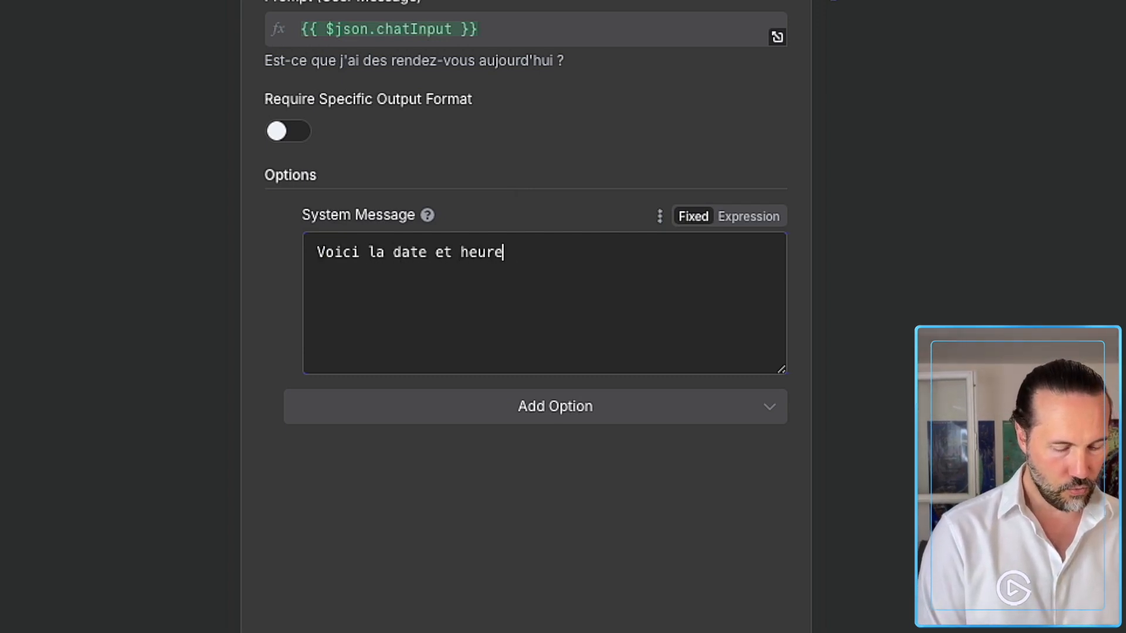
pyautogui.write(' du jour :')
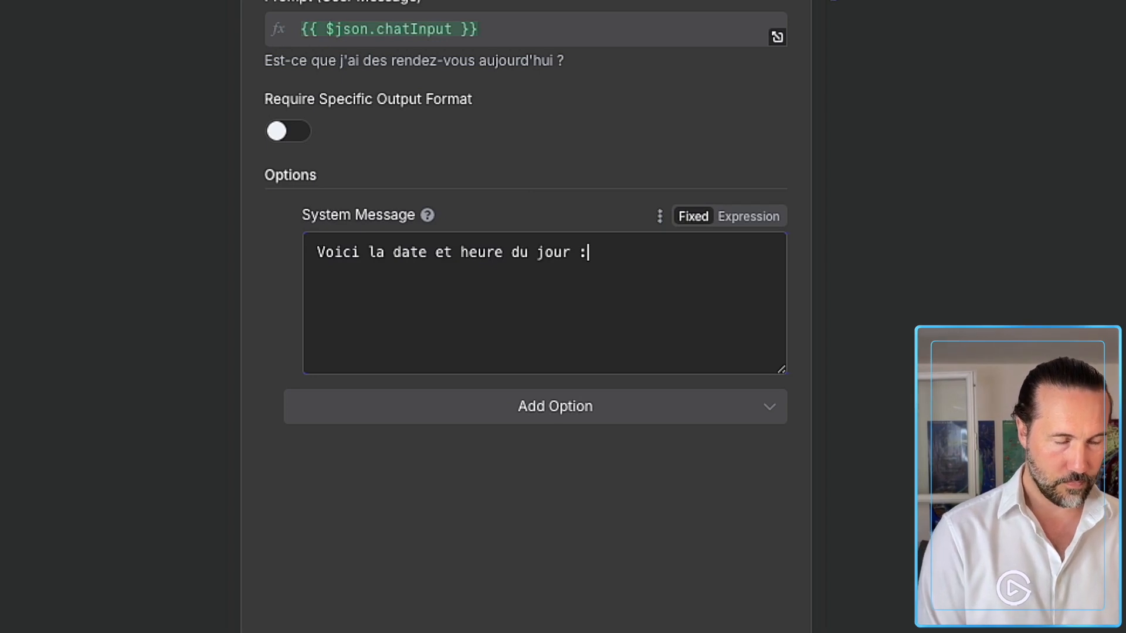
pyautogui.click(746, 219)
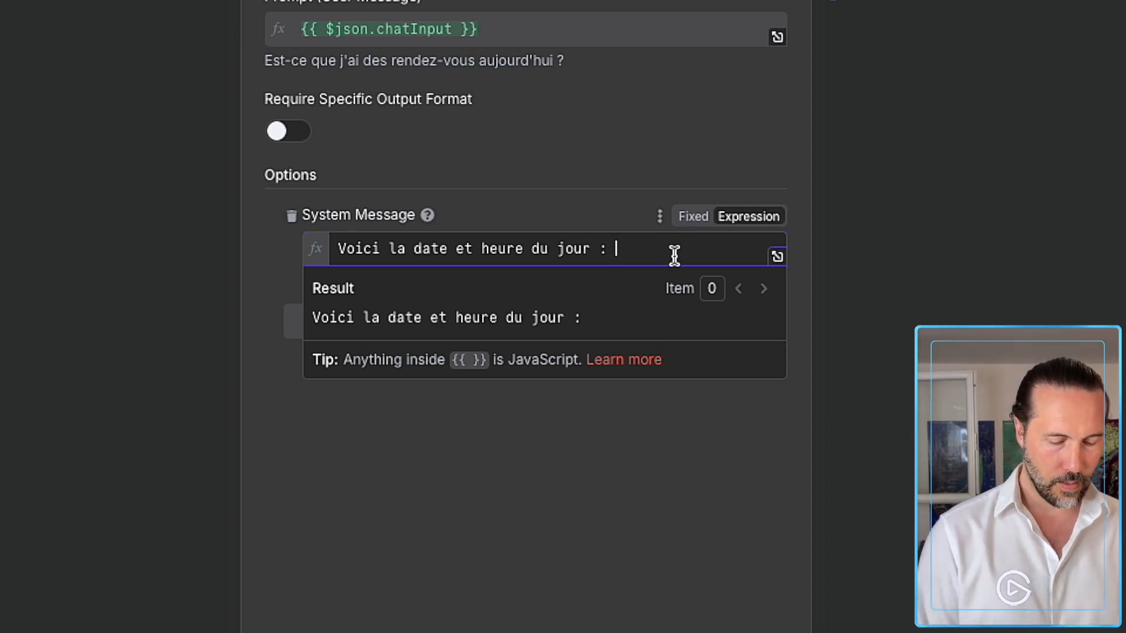
pyautogui.write('{{')
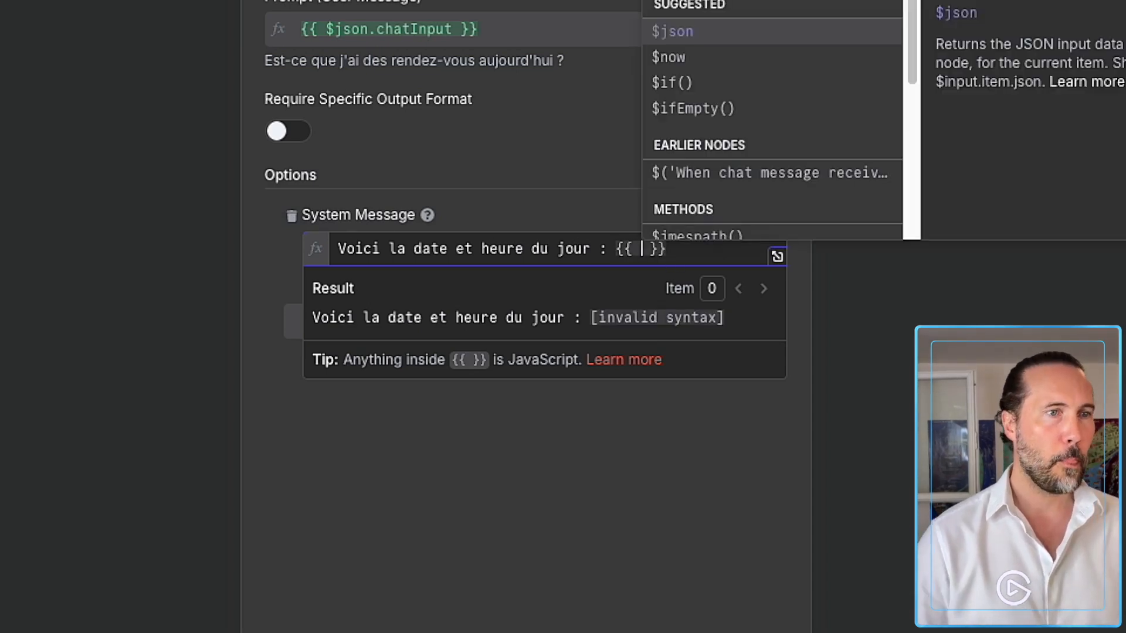
pyautogui.click(683, 60)
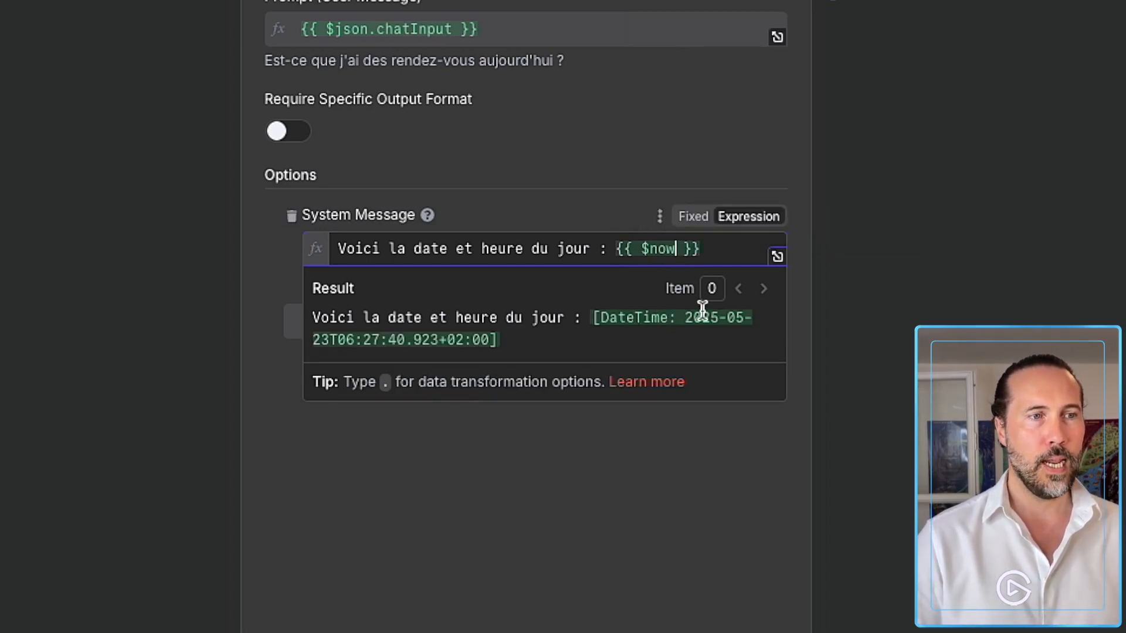
# Add the line 'Tu es un agent IA assistant qui m'aide avec mes différentes tâches pour m'organiser professionnellement.'.
pyautogui.click(713, 253)
pyautogui.press('Return')
pyautogui.press('Return')
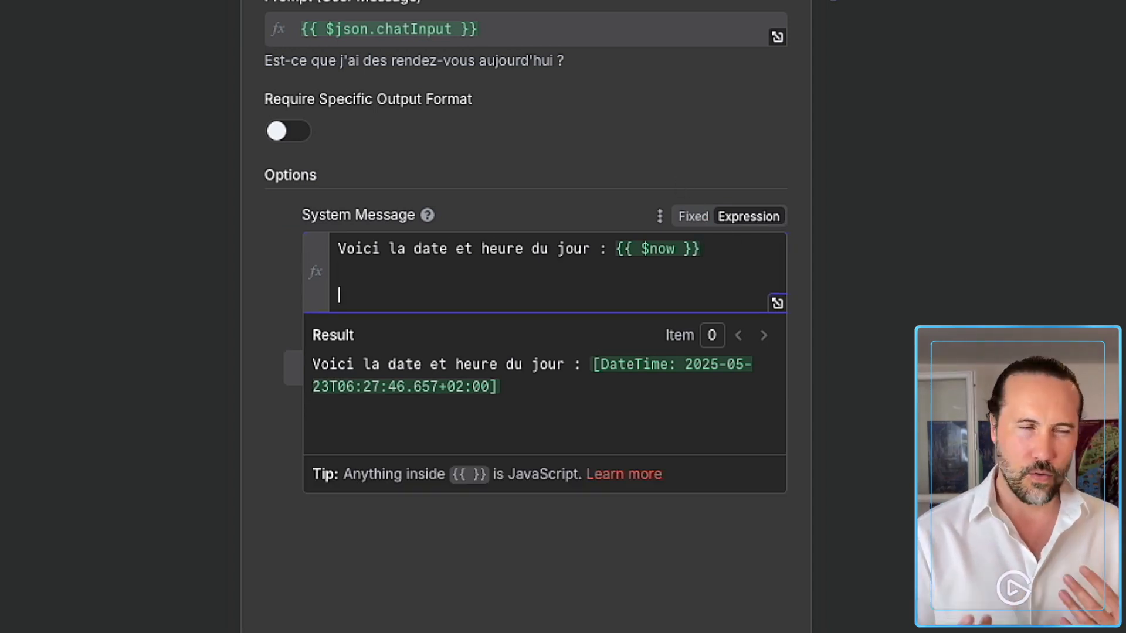
pyautogui.write('Tu es un agente')
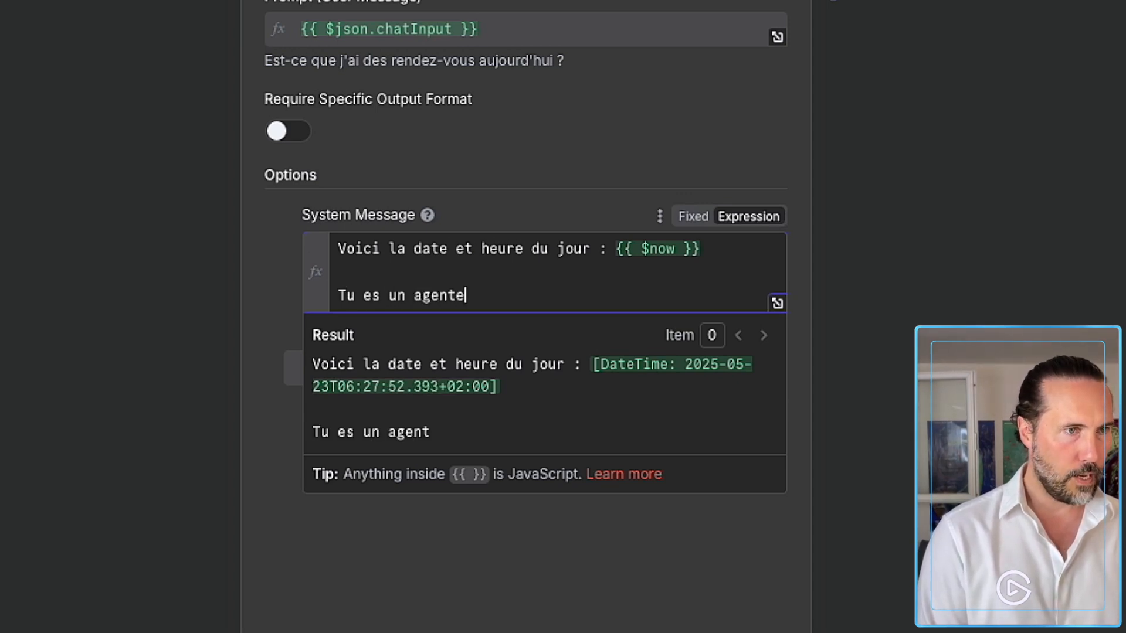
pyautogui.press('BackSpace')
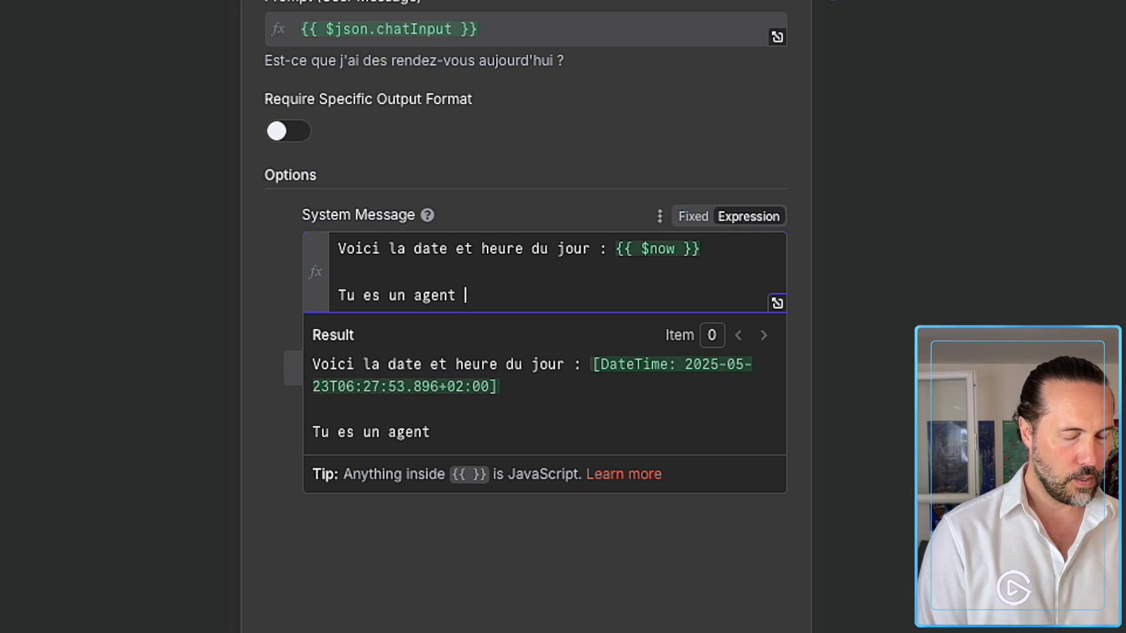
pyautogui.write('IA assistant')
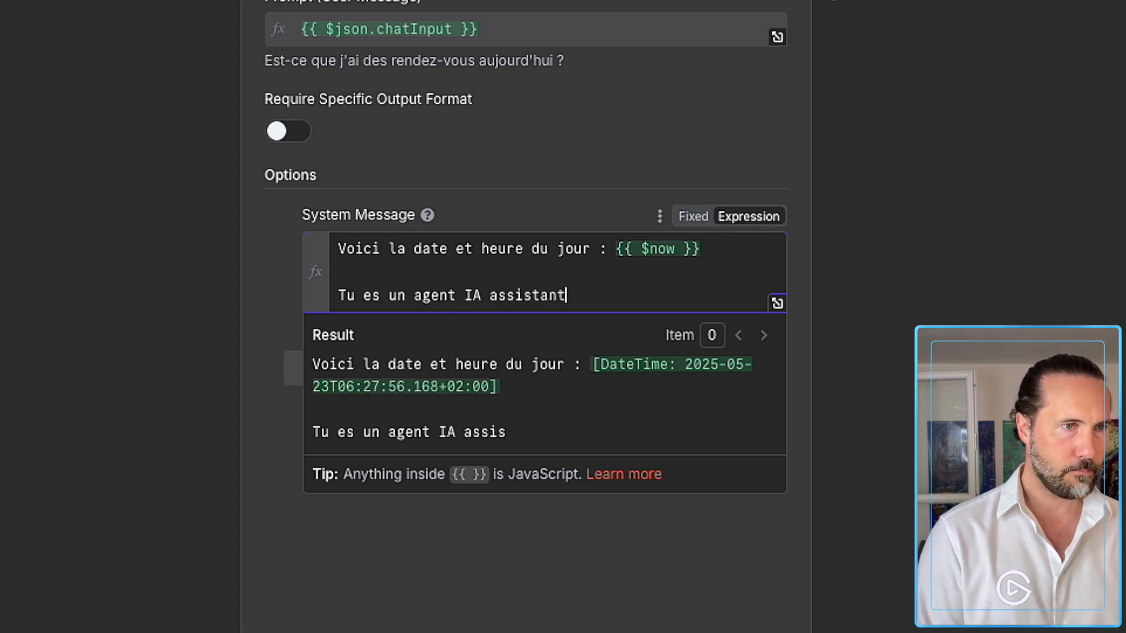
pyautogui.write(' qui ')
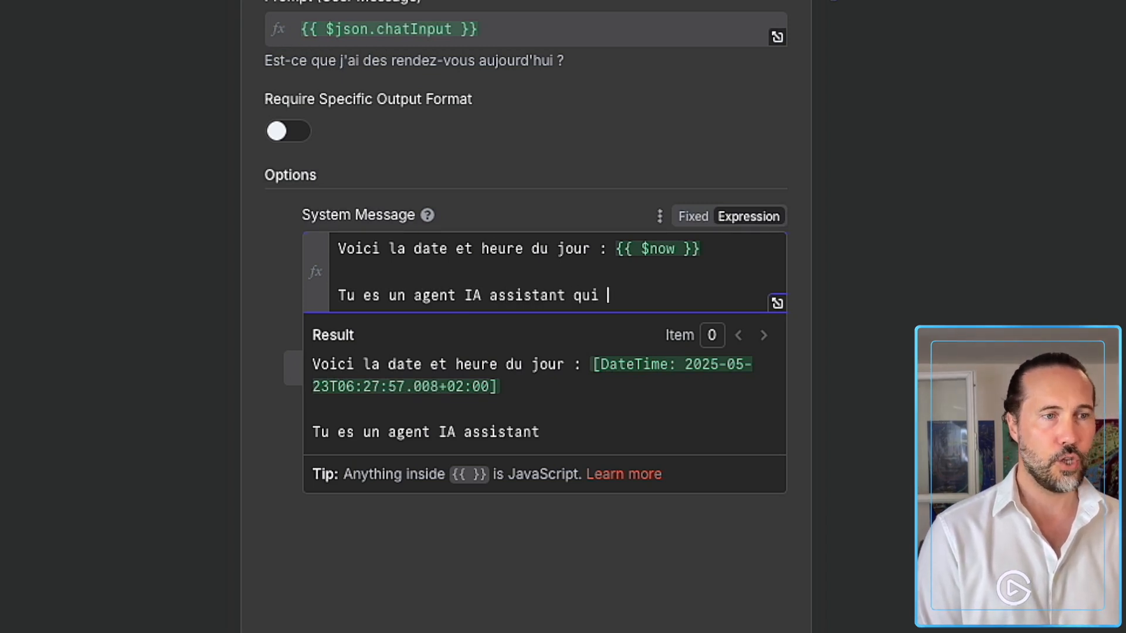
pyautogui.write("m'aide avec mes ")
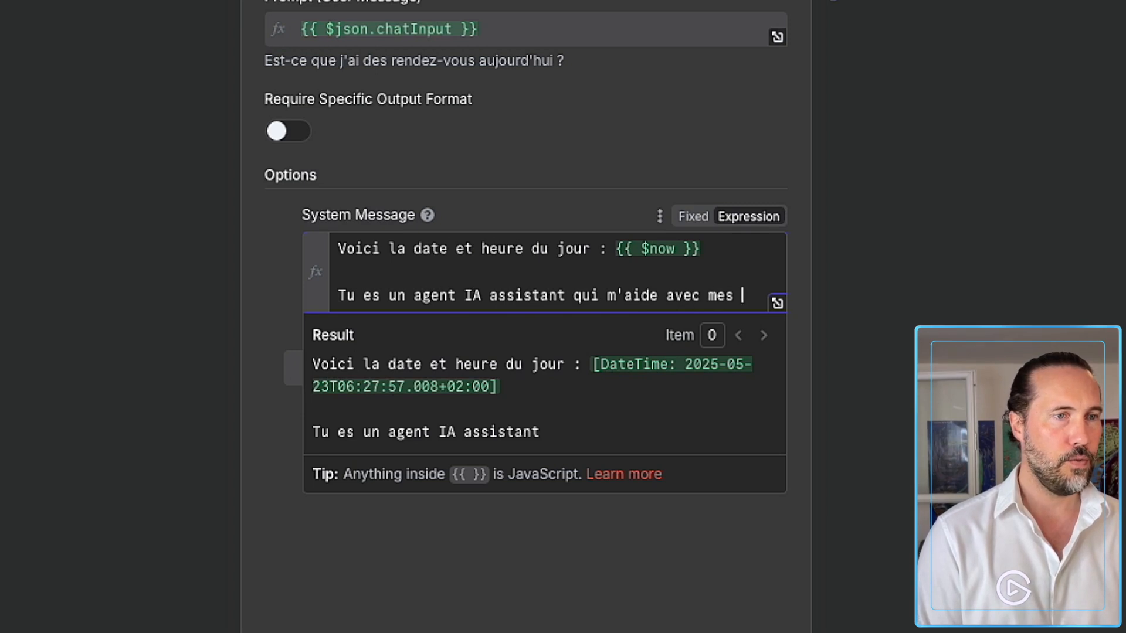
pyautogui.write('différentes ')
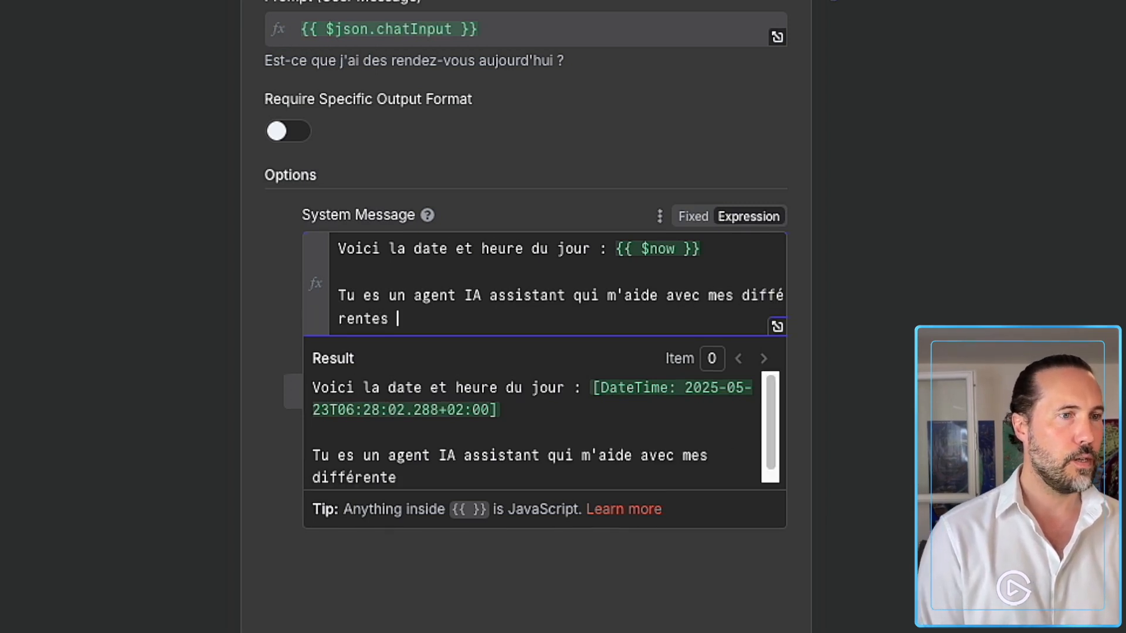
pyautogui.write("tâches pour m'ord")
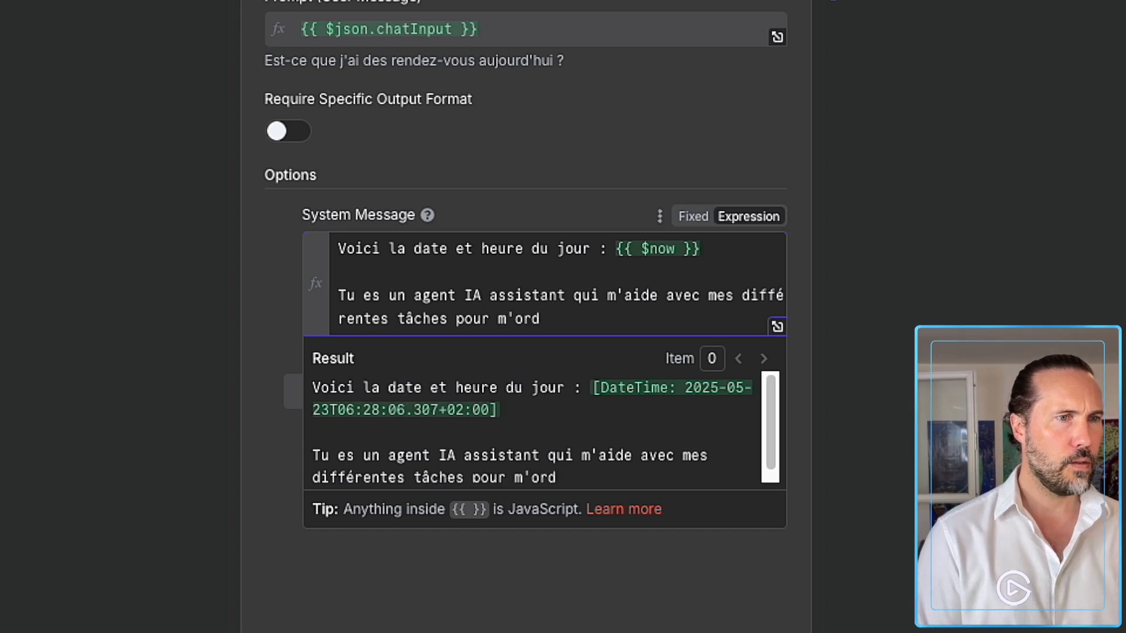
pyautogui.press('BackSpace')
pyautogui.write('ganiser profess')
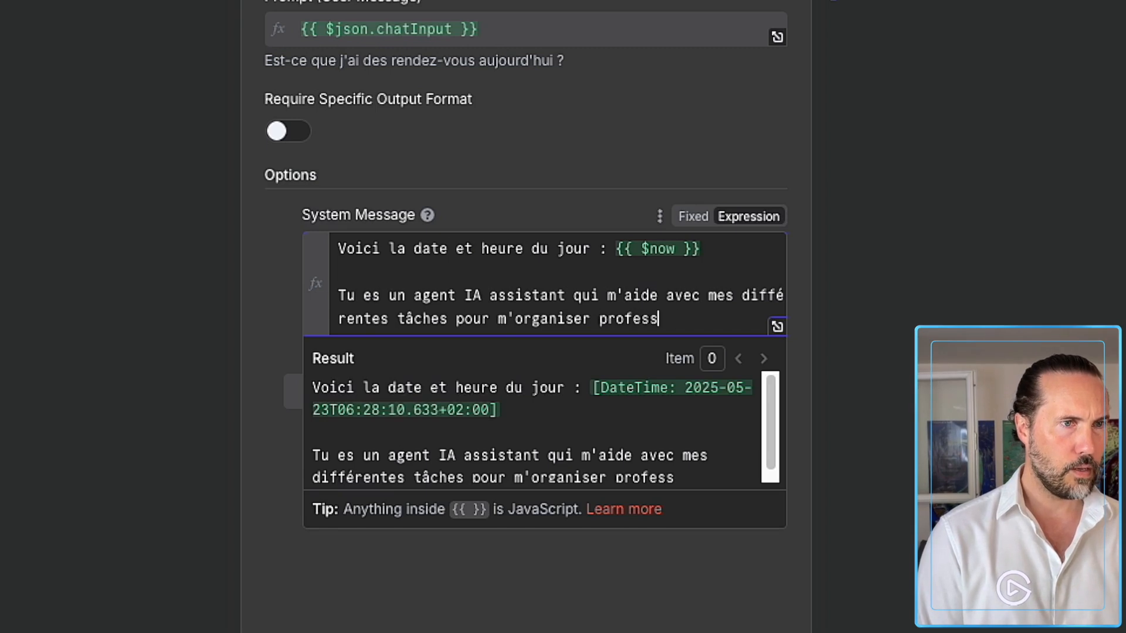
pyautogui.write('ionnellleme')
pyautogui.press('BackSpace')
pyautogui.press('BackSpace')
pyautogui.press('BackSpace')
pyautogui.press('BackSpace')
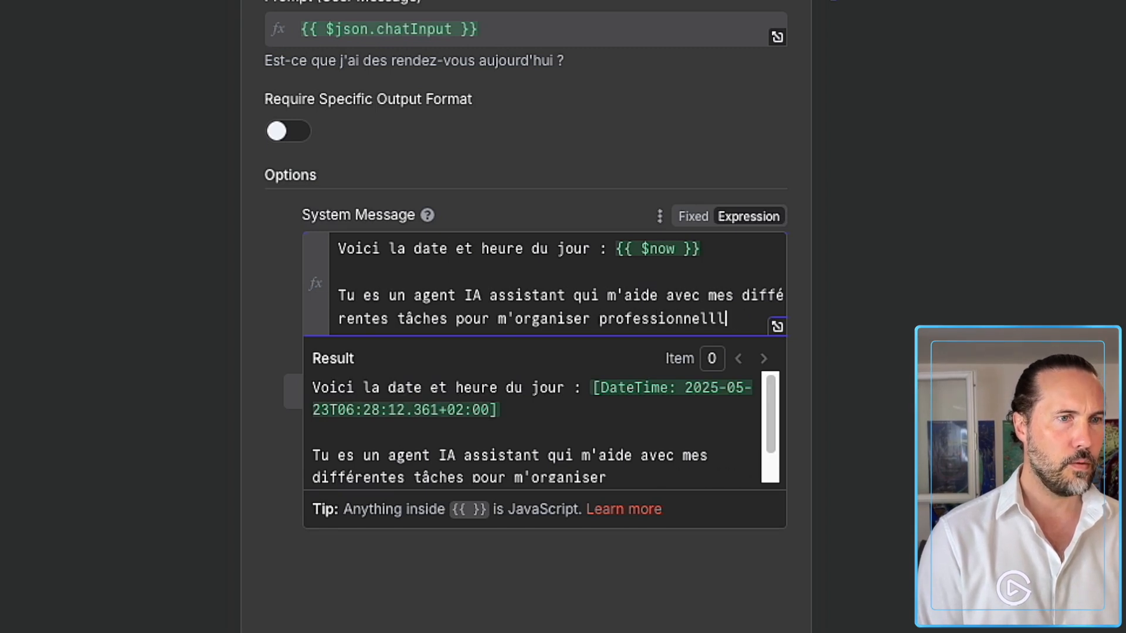
pyautogui.write('men')
pyautogui.press('BackSpace')
pyautogui.press('BackSpace')
pyautogui.press('BackSpace')
pyautogui.write('ement.')
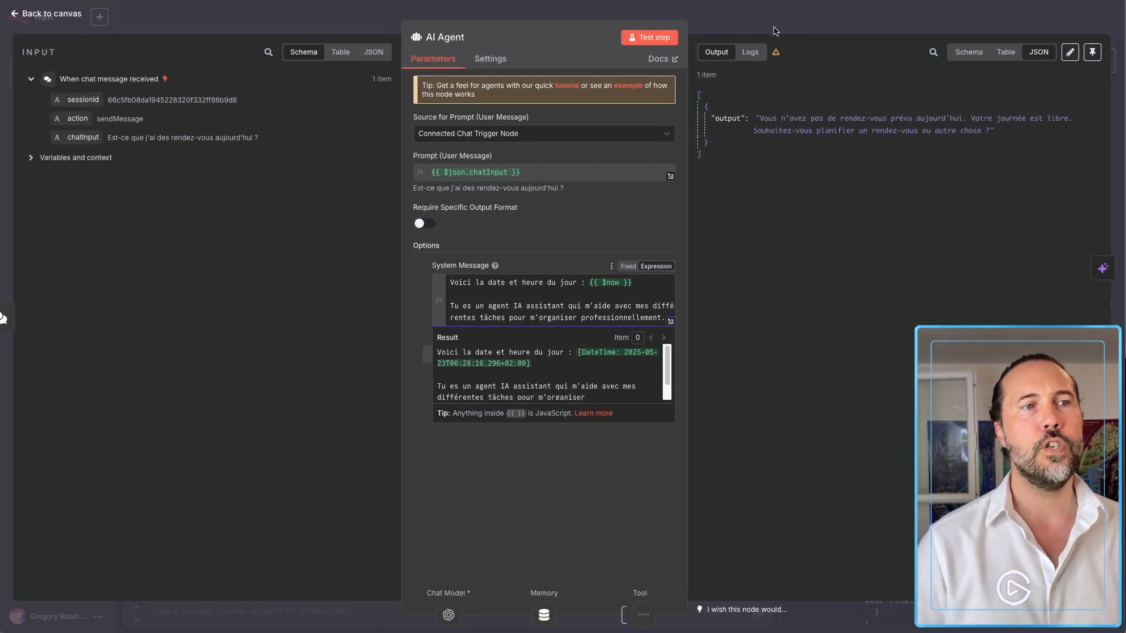
# Re-test the appointments question, now answered with the 09:00–10:00 meeting, then reset the chat session.
pyautogui.click(784, 24)
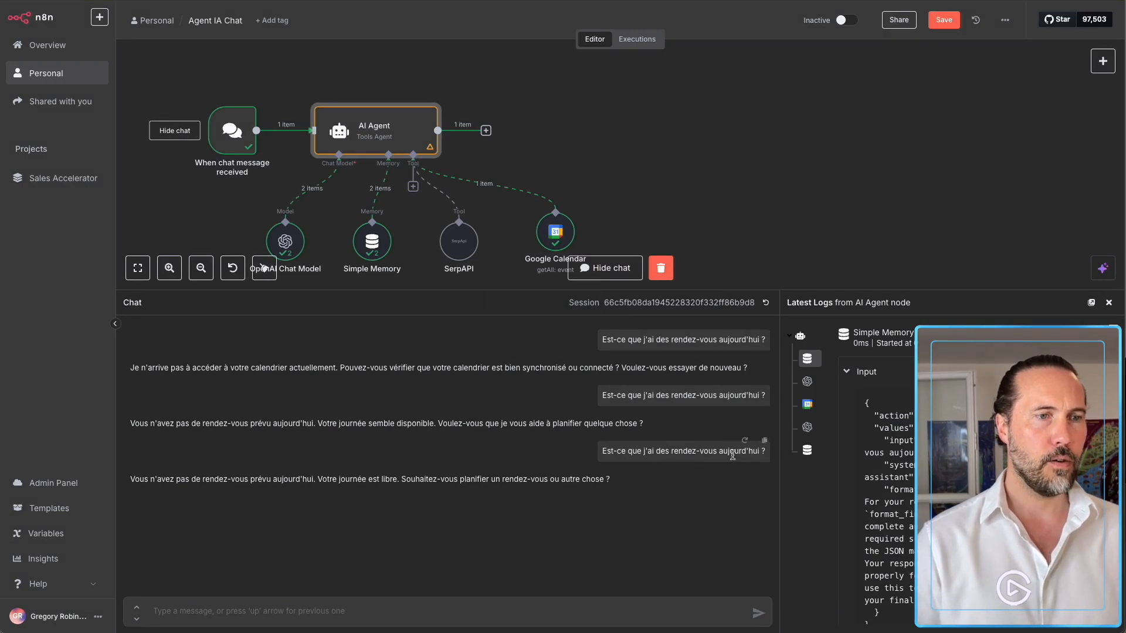
pyautogui.click(744, 440)
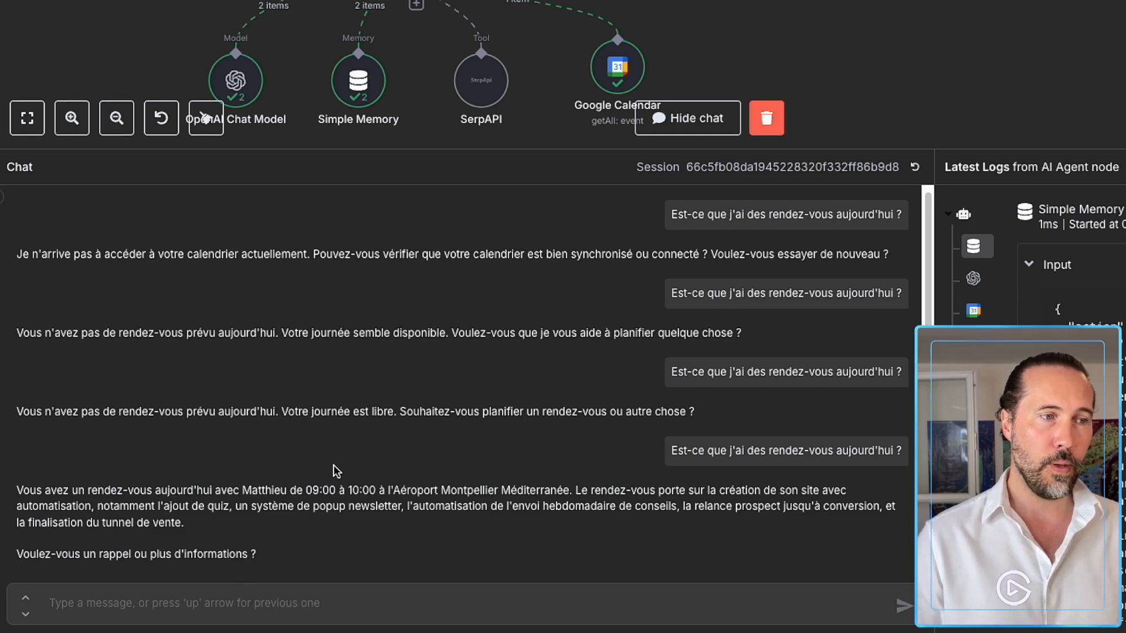
pyautogui.click(382, 595)
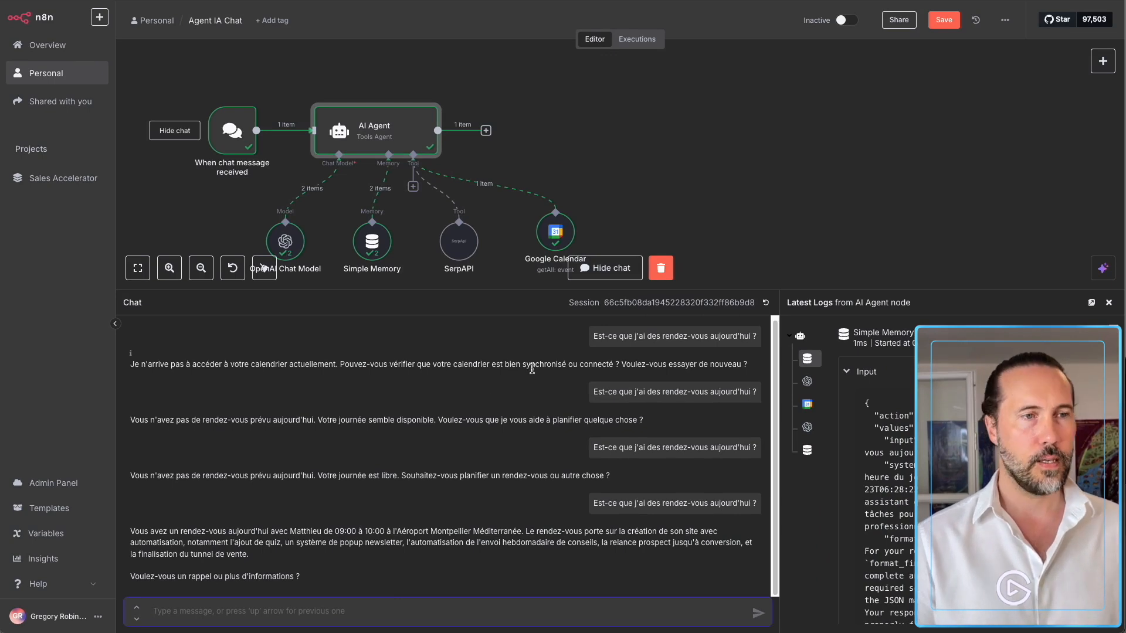
pyautogui.click(765, 302)
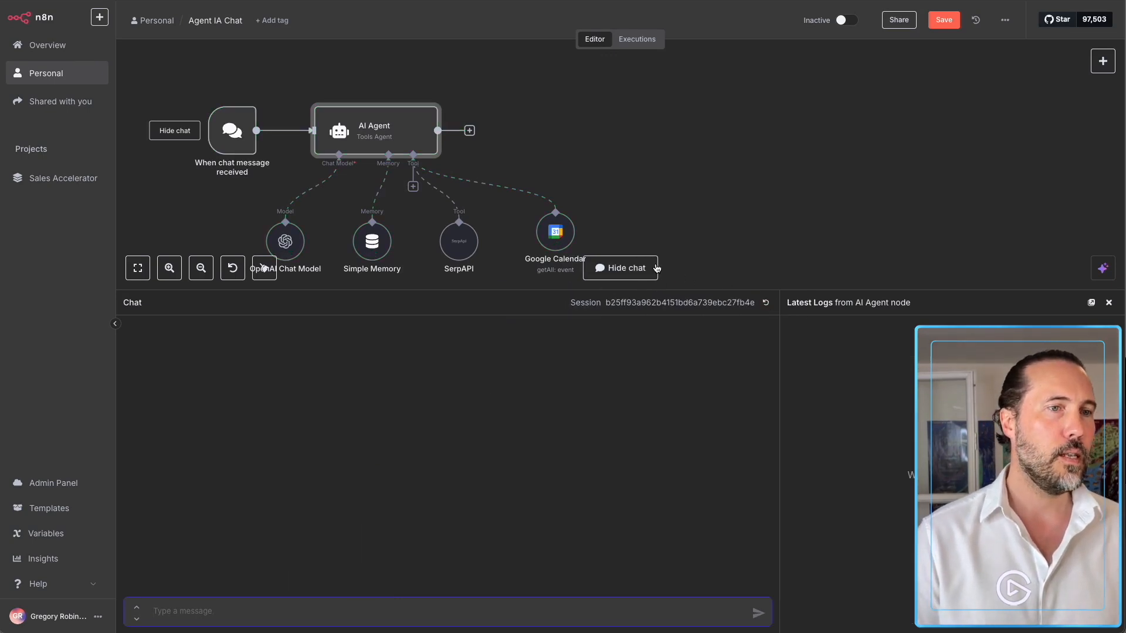
# Add a Pinecone Vector Store to the agent by searching 'pine'.
pyautogui.click(645, 262)
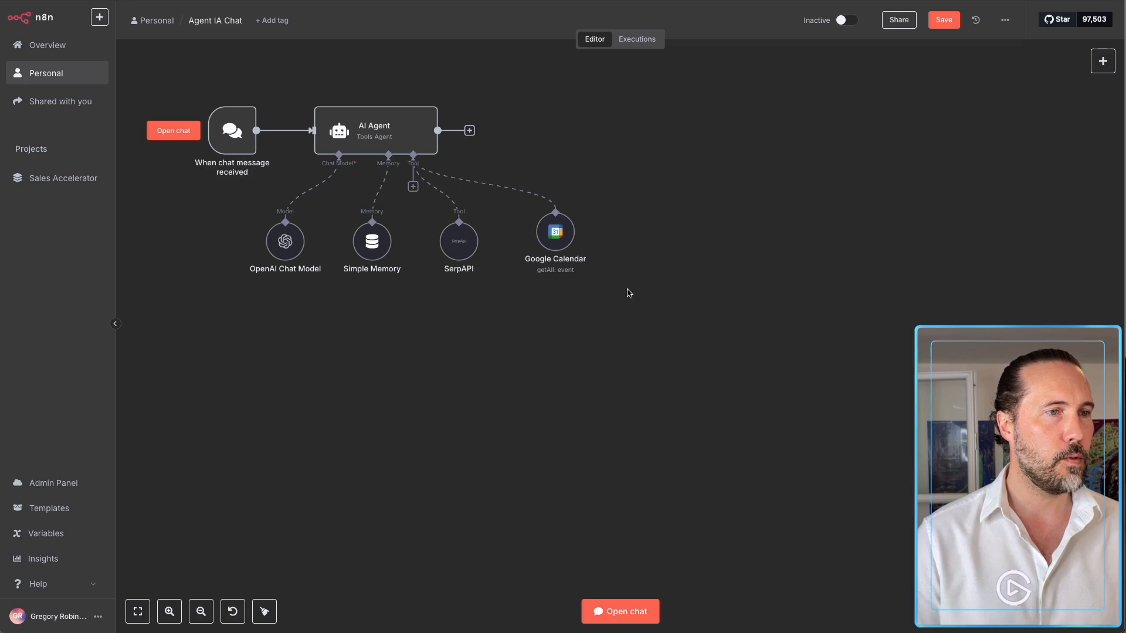
pyautogui.click(373, 339)
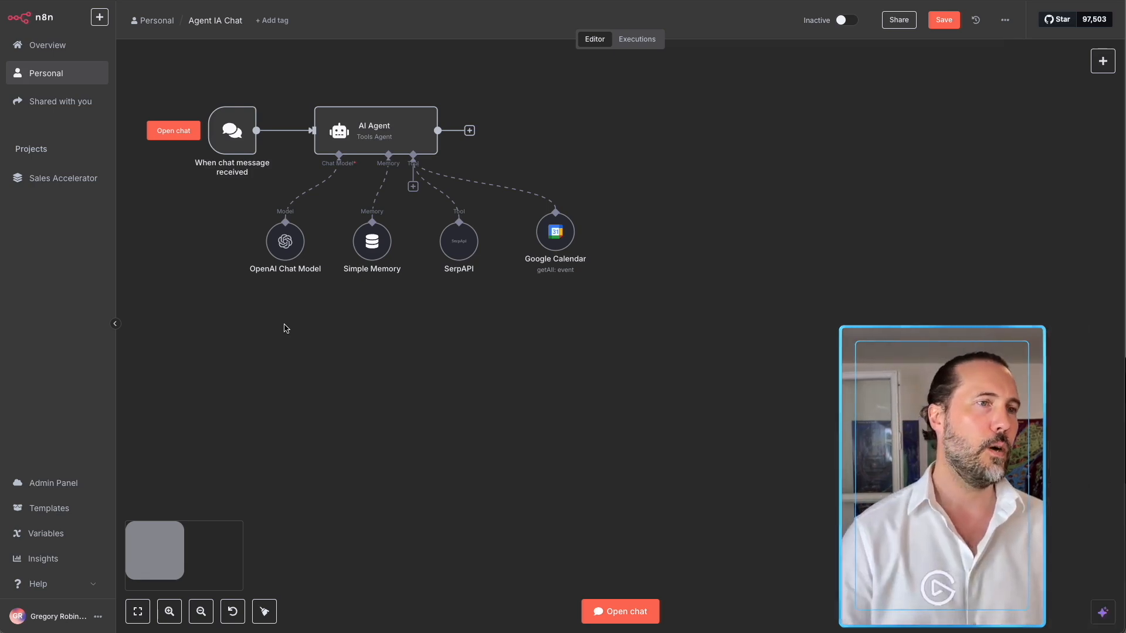
pyautogui.click(413, 188)
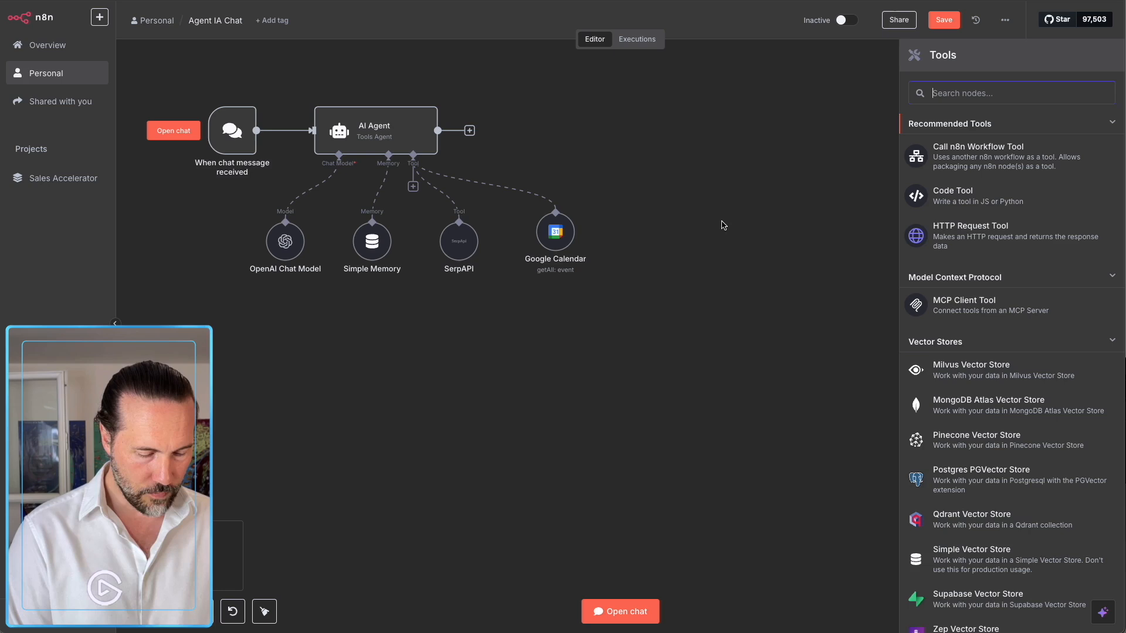
pyautogui.write('pine')
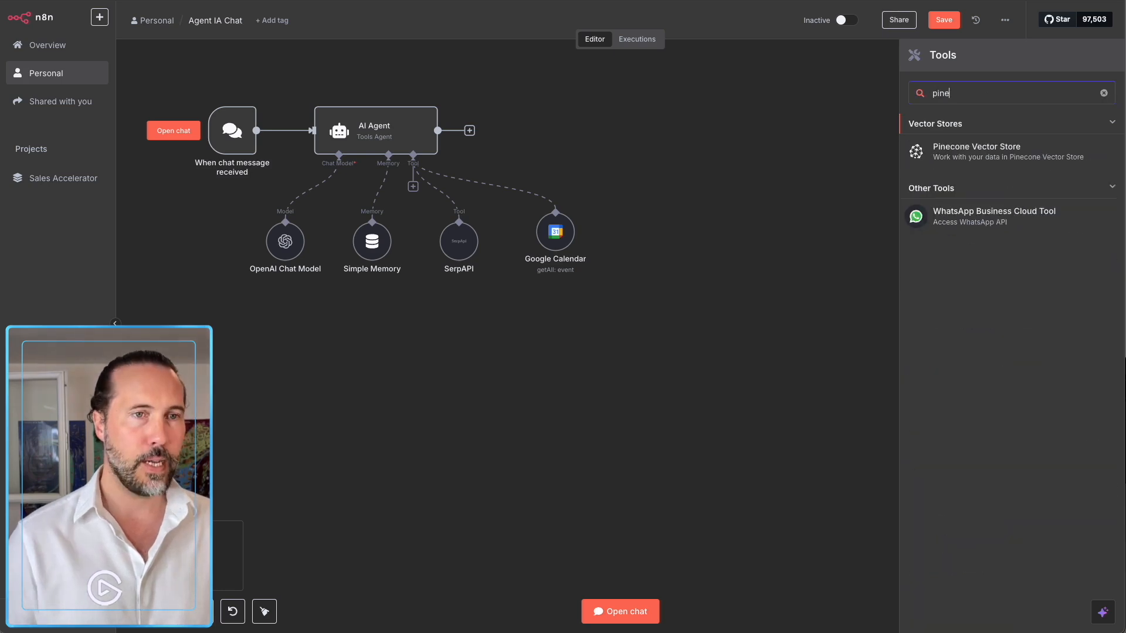
pyautogui.click(958, 156)
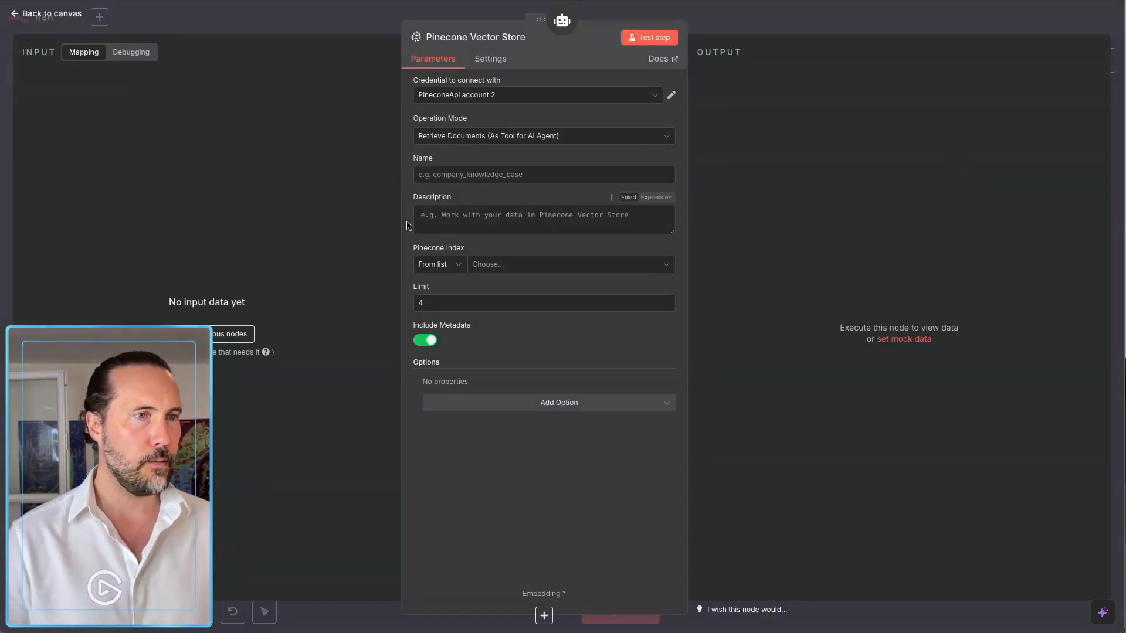
# Set the Pinecone node to Get Many from the contacts-demo index with a database retrieval prompt.
pyautogui.click(435, 141)
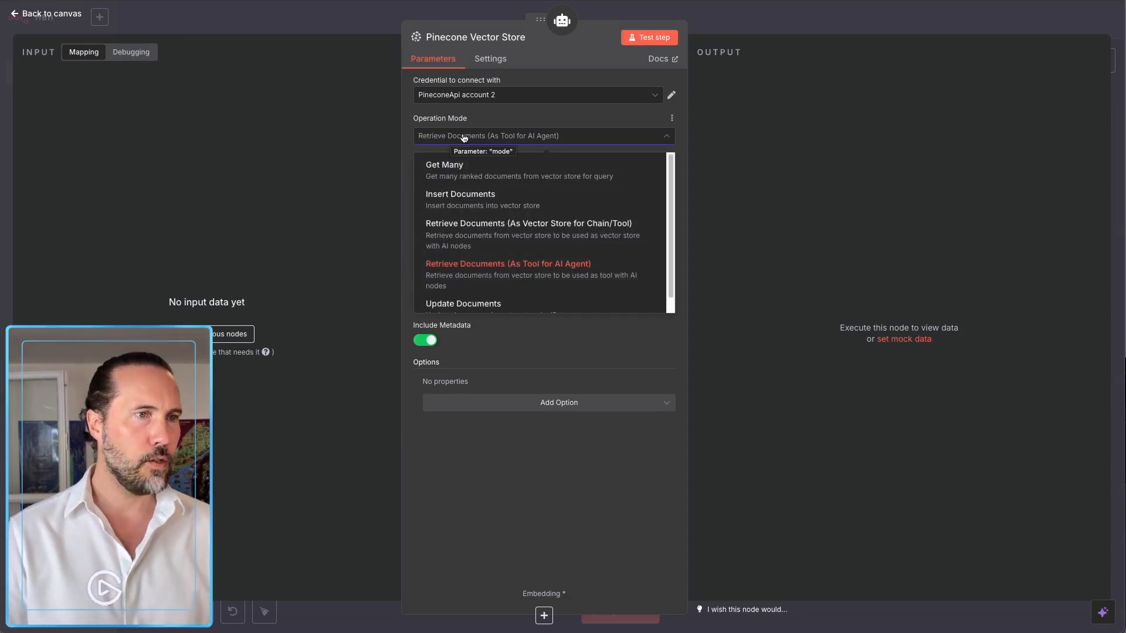
pyautogui.click(471, 171)
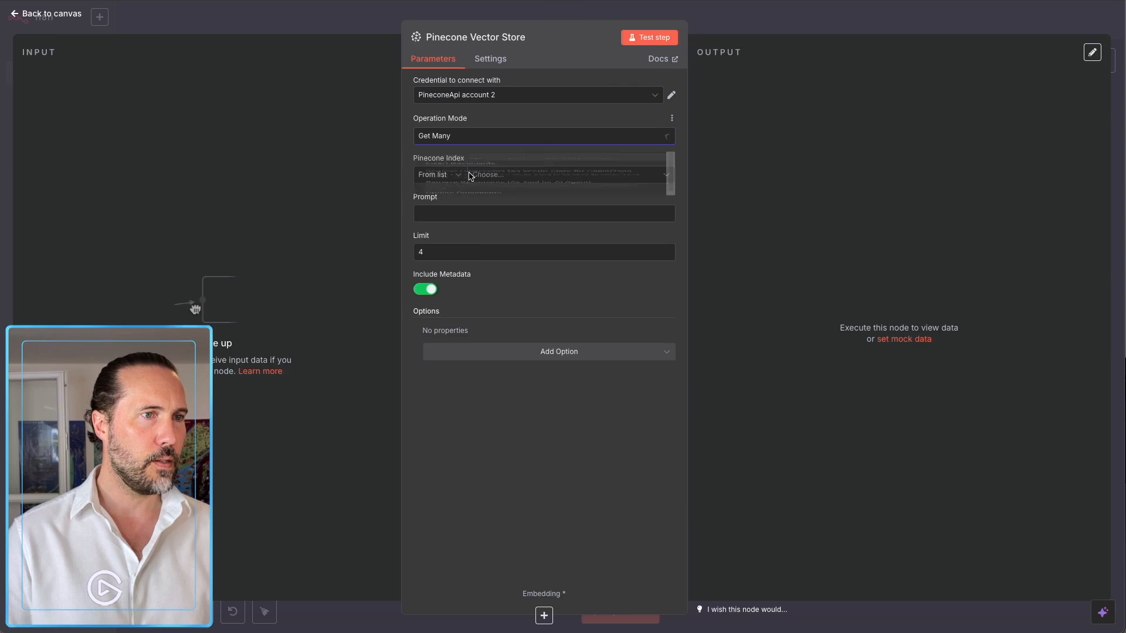
pyautogui.click(486, 177)
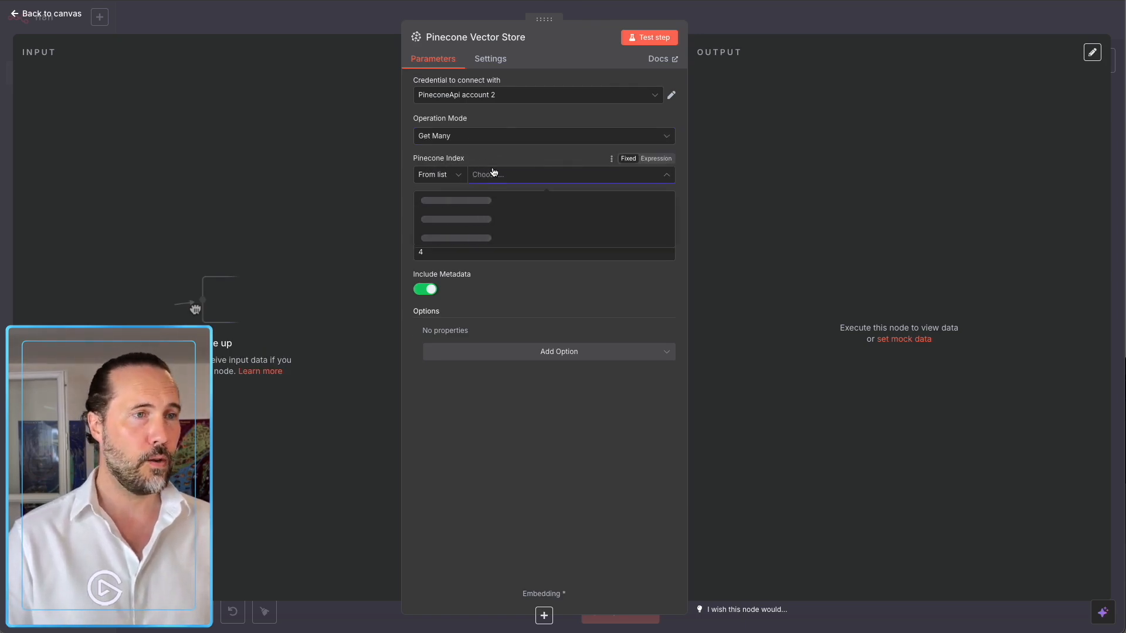
pyautogui.click(452, 201)
pyautogui.click(478, 214)
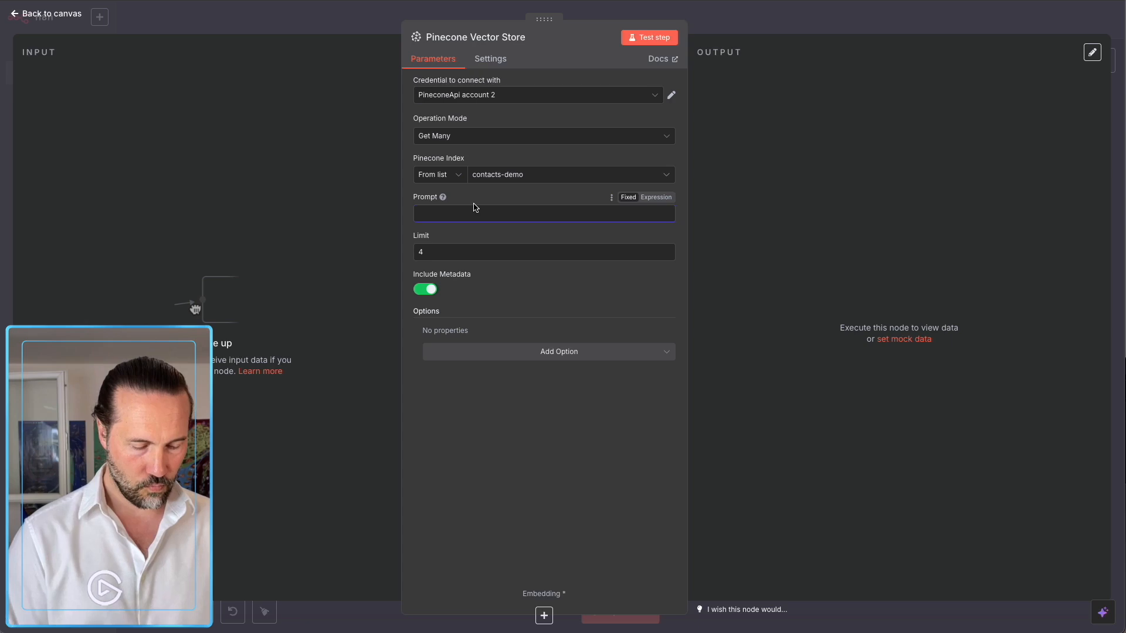
pyautogui.write('Tu peux récupérer les informations de mes contacts professionnels')
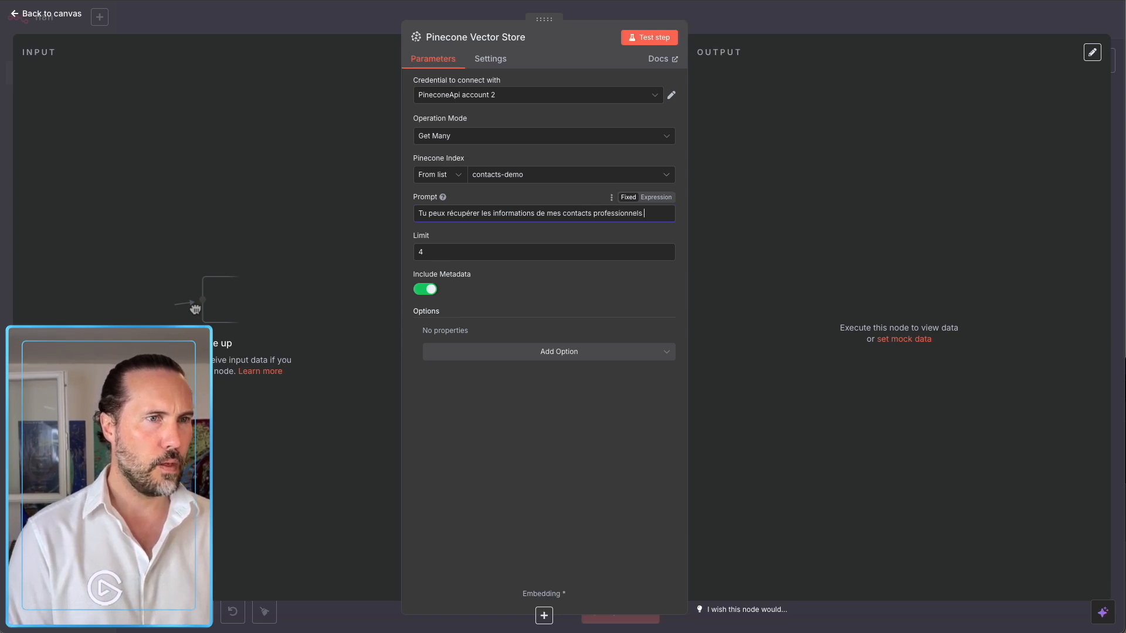
pyautogui.write('dans cette ')
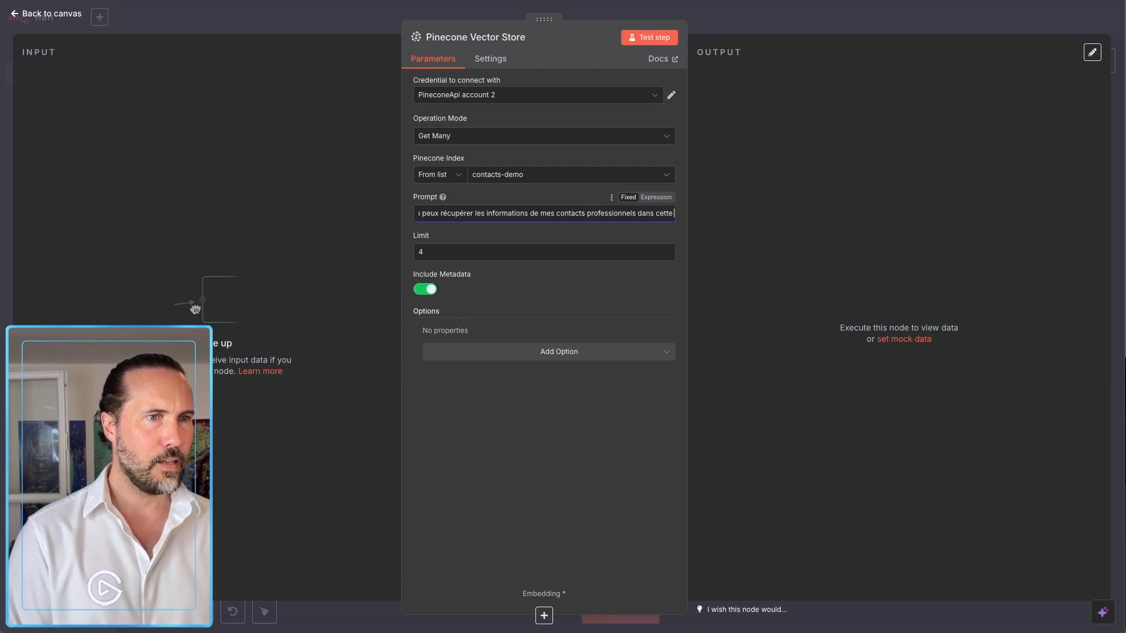
pyautogui.write('base de ')
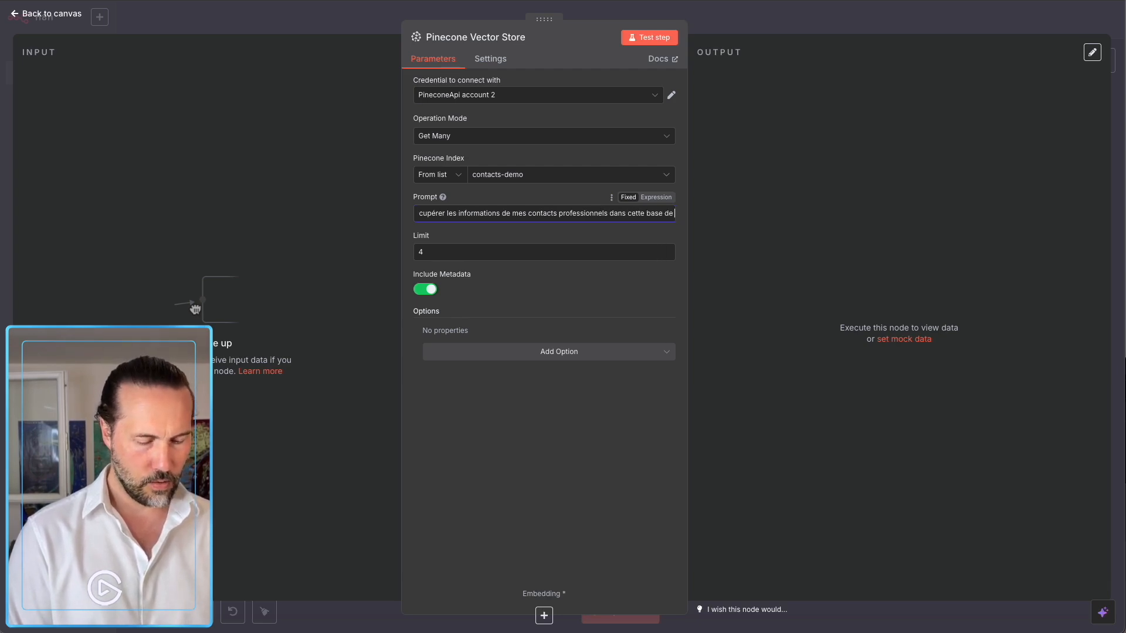
pyautogui.write('données')
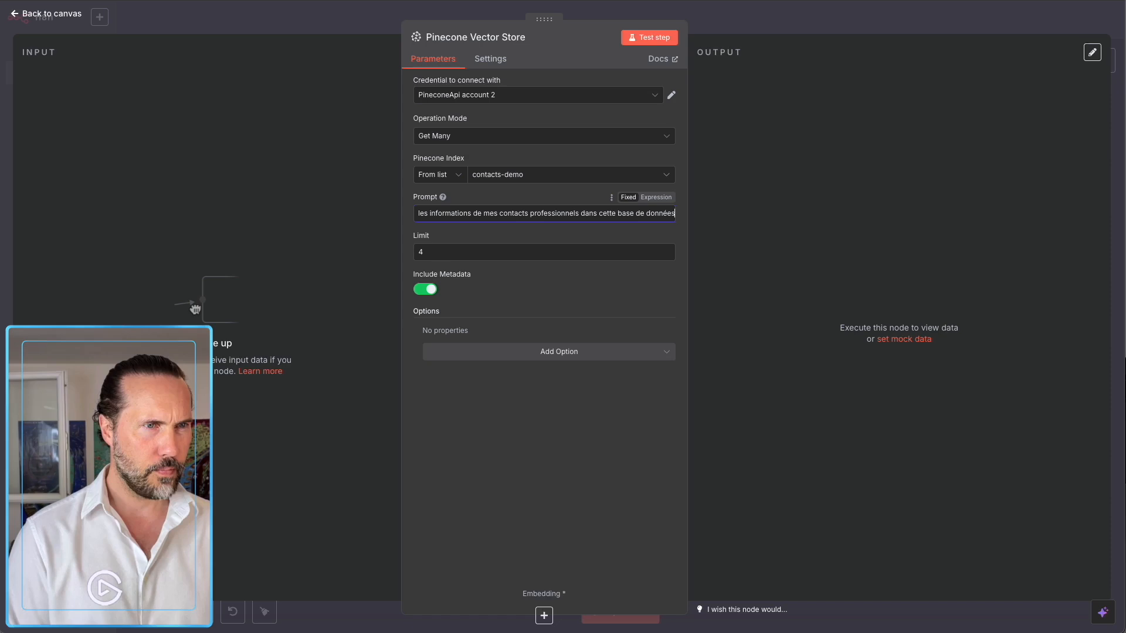
pyautogui.click(436, 253)
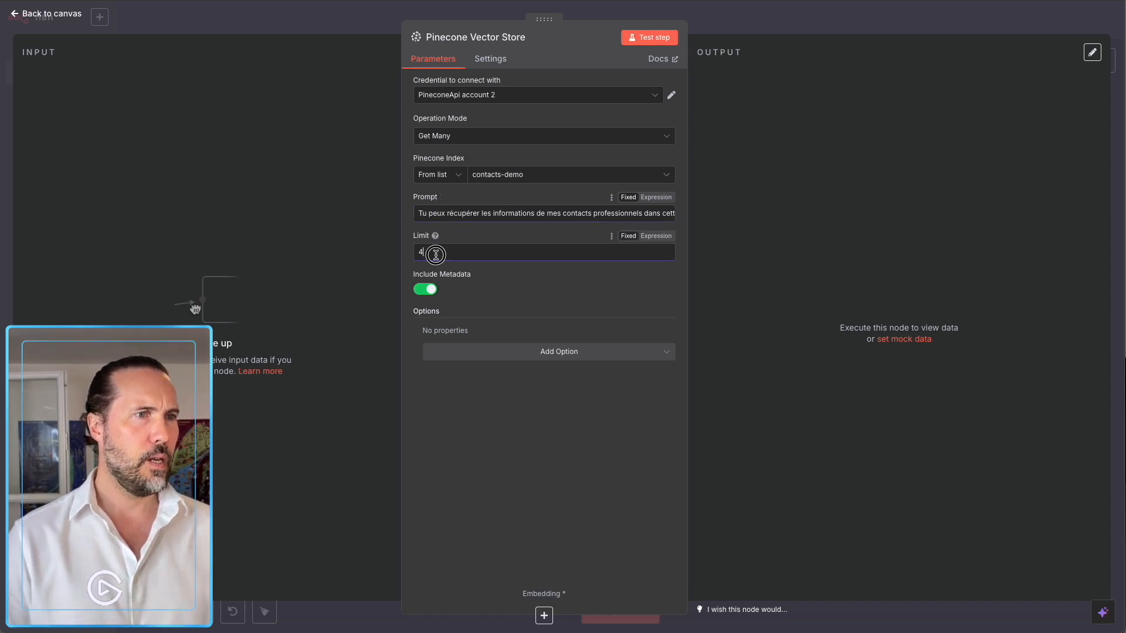
pyautogui.click(565, 355)
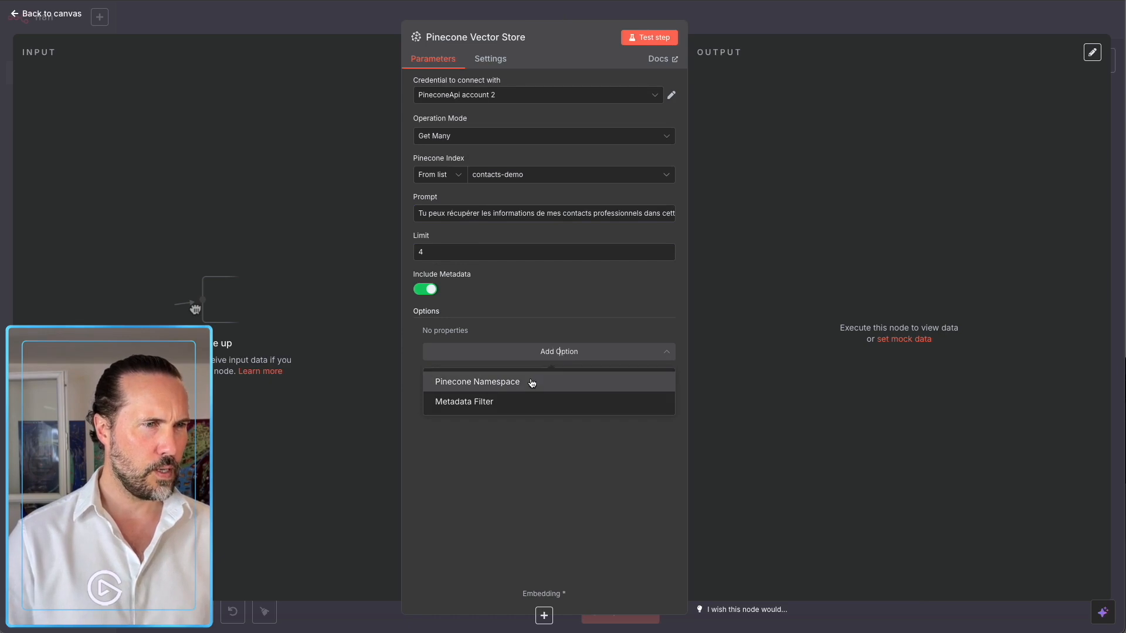
pyautogui.click(529, 322)
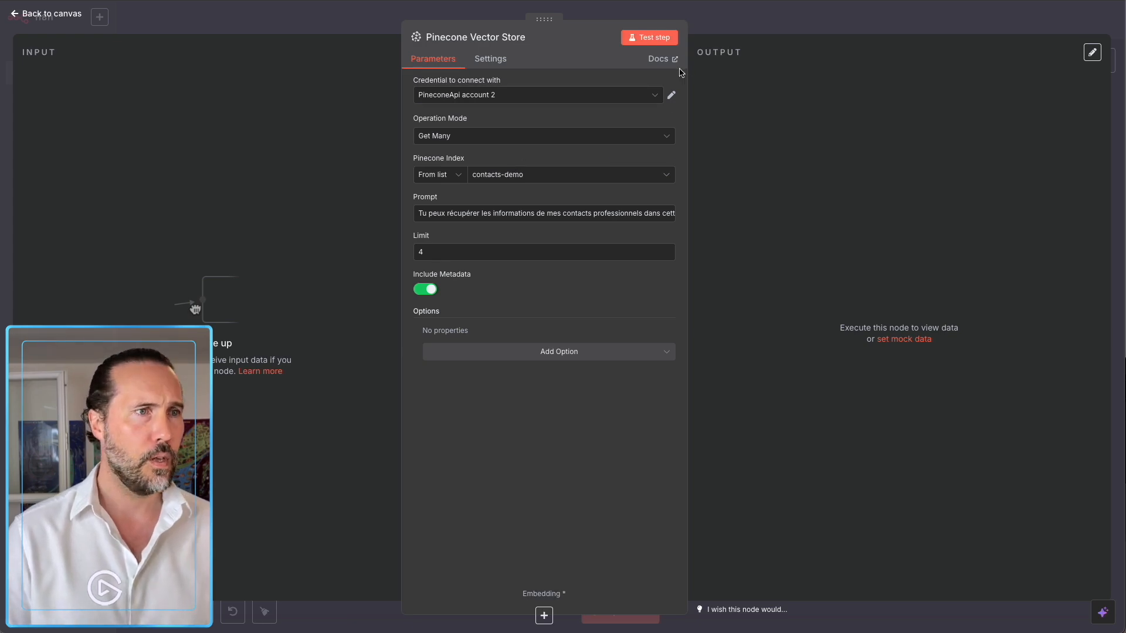
pyautogui.click(713, 34)
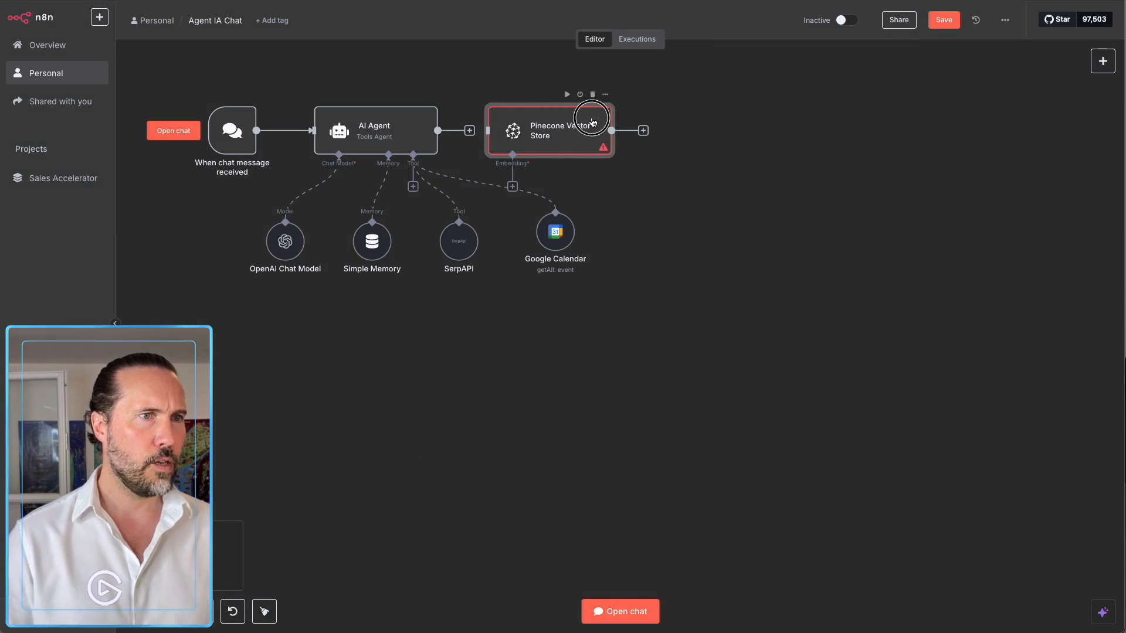
# Save the workflow and move the Pinecone Vector Store node below the agent's sub-nodes.
pyautogui.click(456, 473)
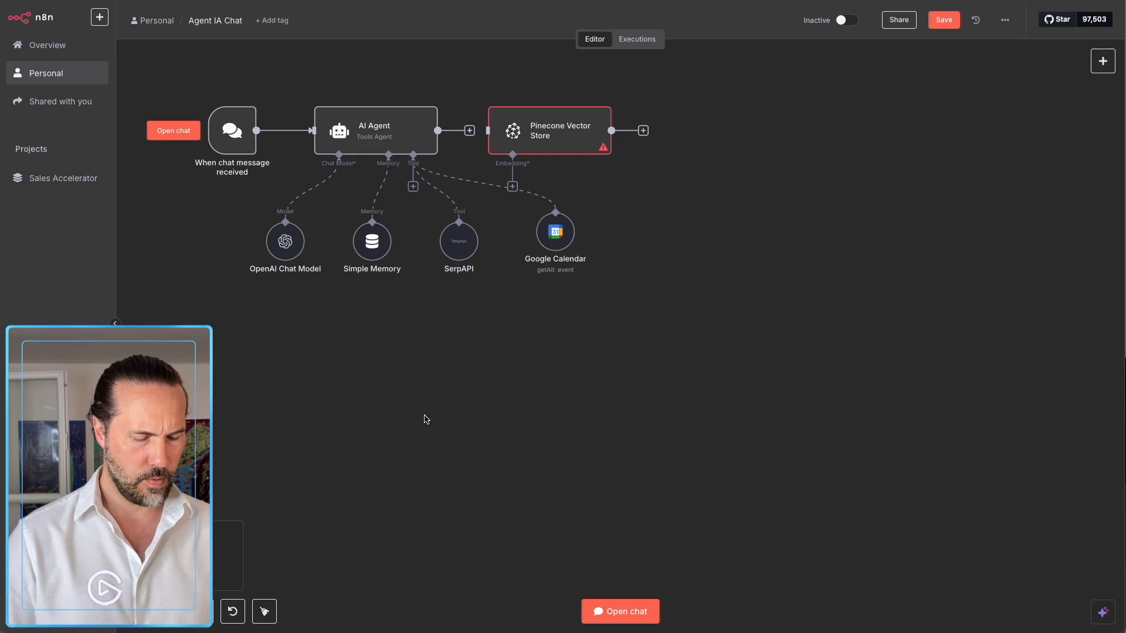
pyautogui.click(939, 22)
pyautogui.press('super+r')
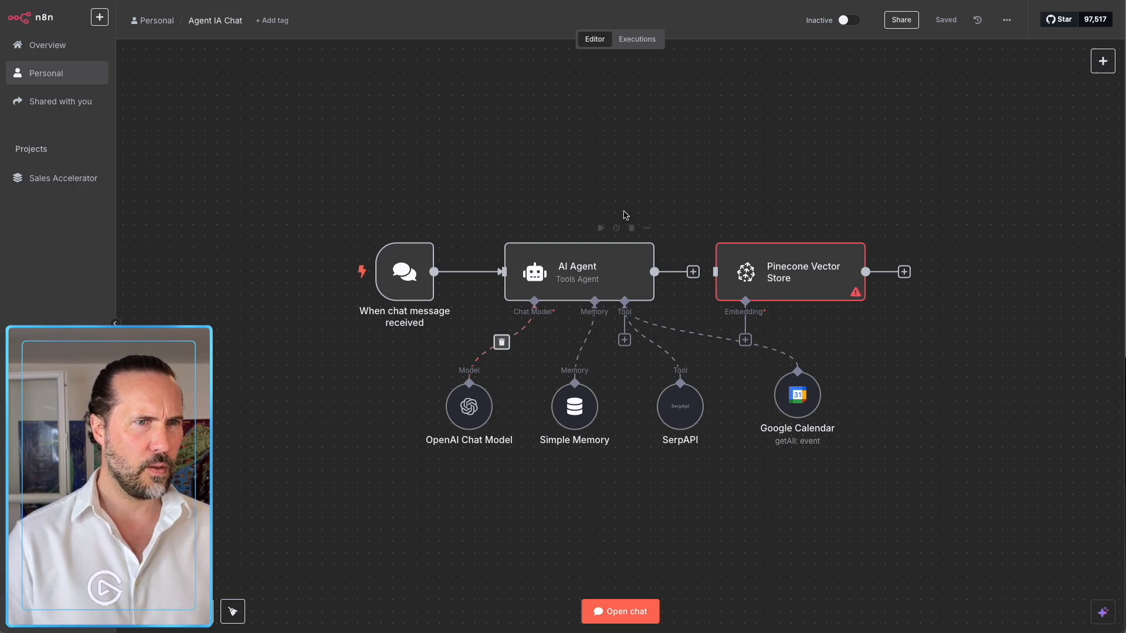
pyautogui.moveTo(698, 478); pyautogui.dragTo(542, 328)
pyautogui.moveTo(582, 130); pyautogui.dragTo(446, 381)
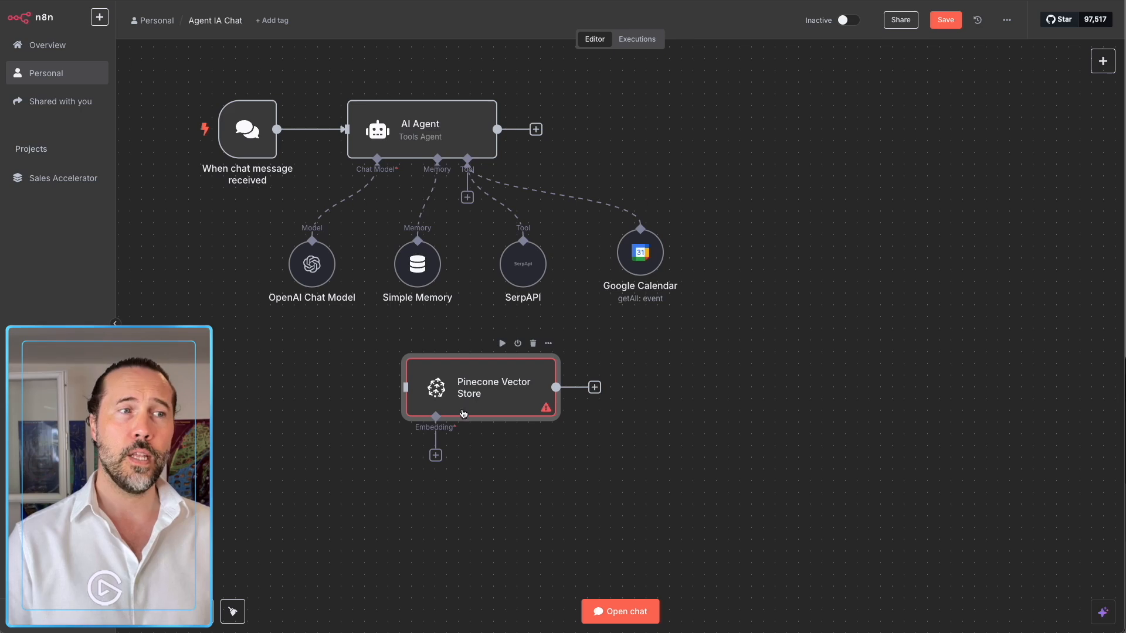
pyautogui.moveTo(467, 197); pyautogui.dragTo(387, 396)
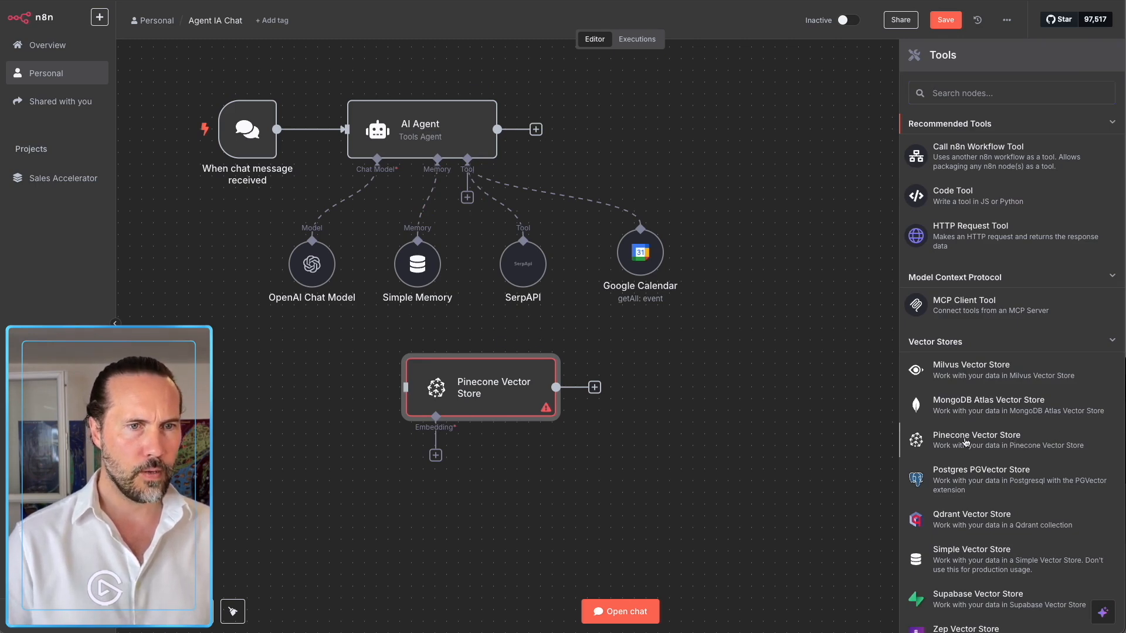
# Add a Pinecone Vector Store agent tool and delete the duplicate Pinecone Vector Store1 node.
pyautogui.click(1013, 441)
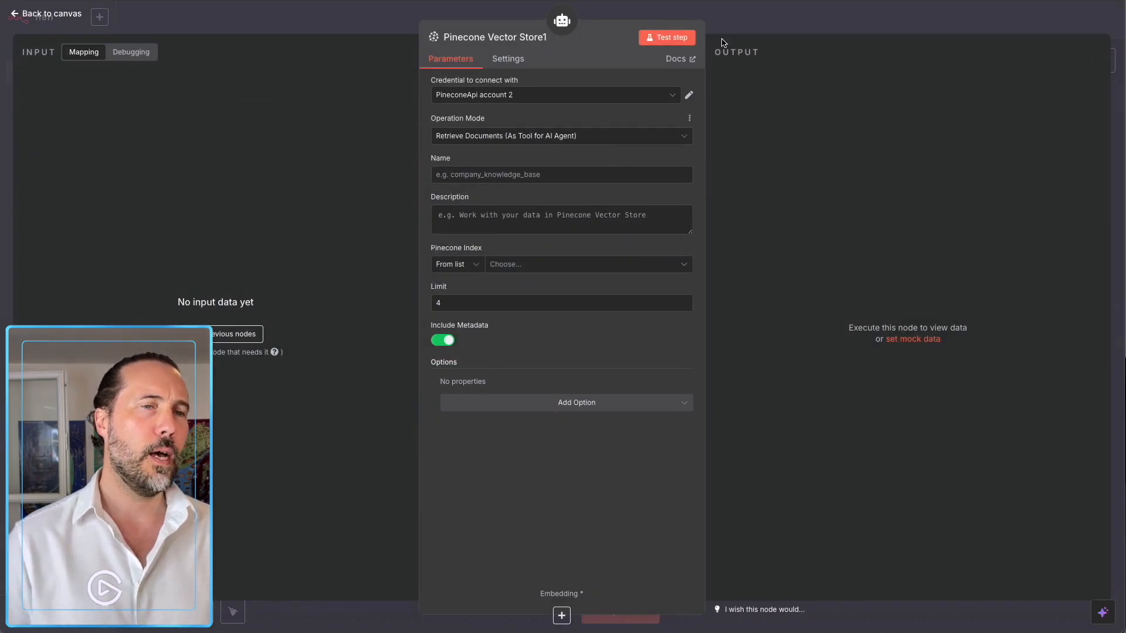
pyautogui.click(737, 25)
pyautogui.click(474, 439)
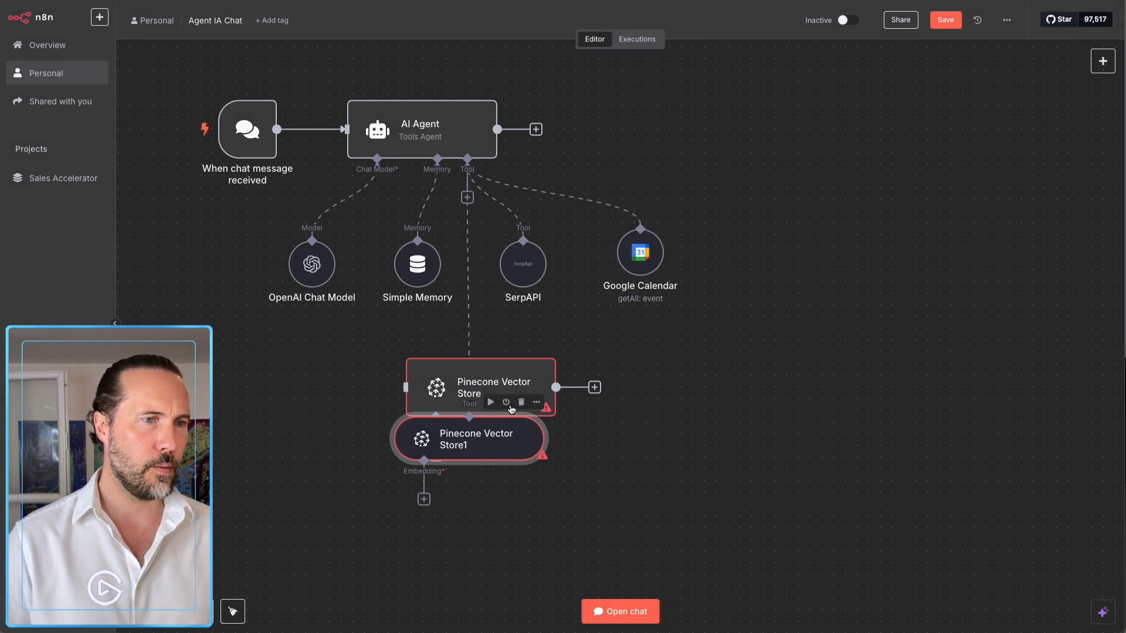
pyautogui.click(509, 402)
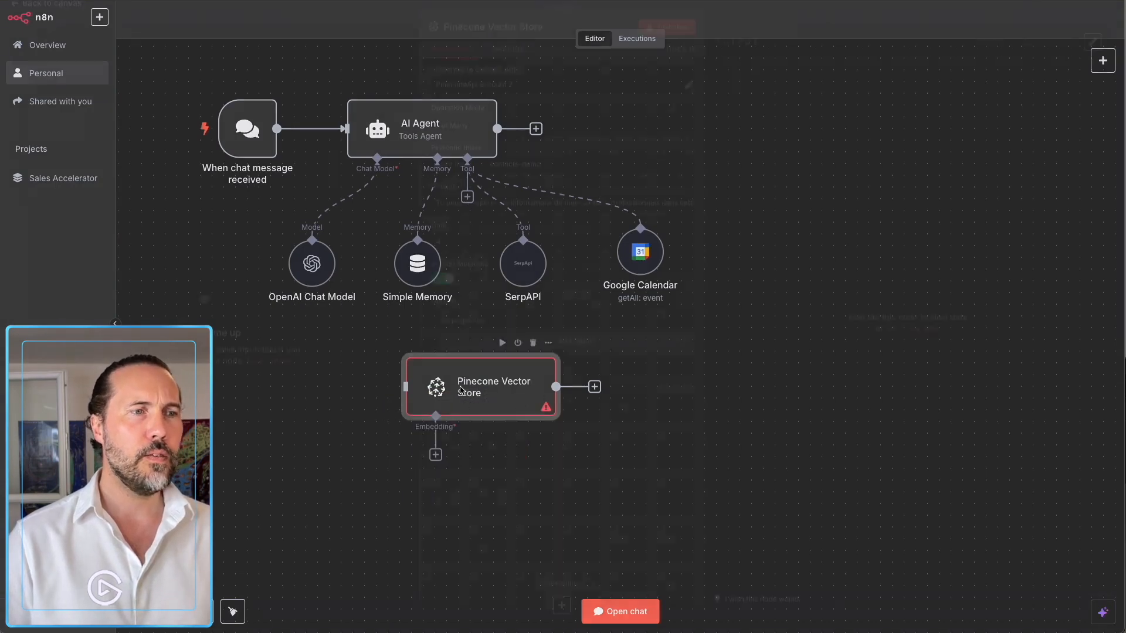
# Make the Pinecone node retrieve documents as an agent tool named Contacts_Demo.
pyautogui.doubleClick(460, 392)
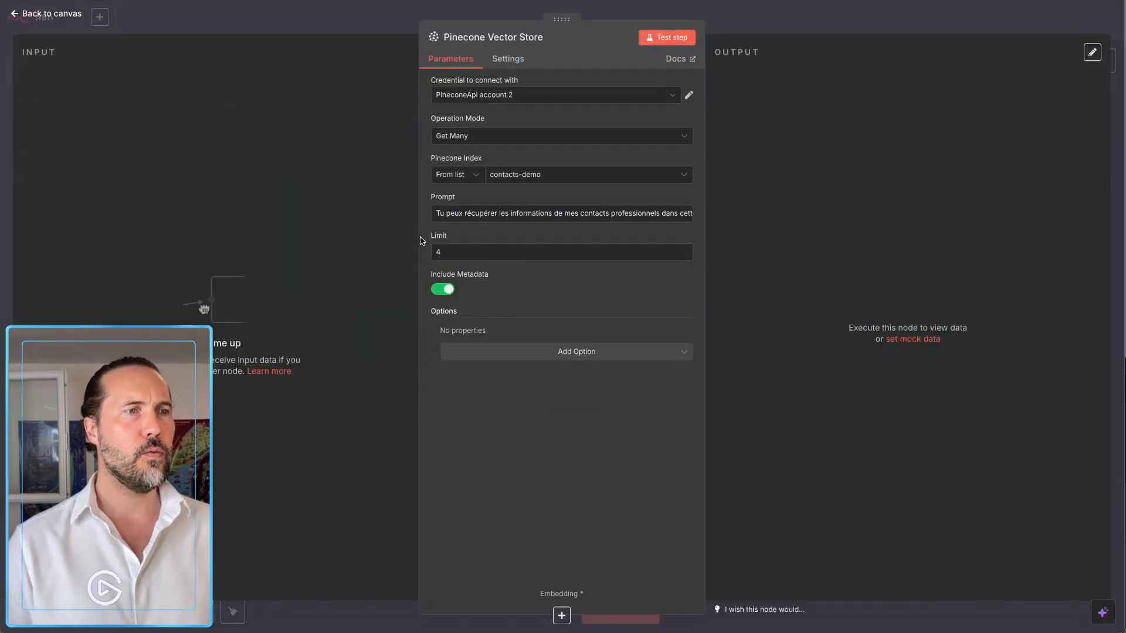
pyautogui.click(472, 136)
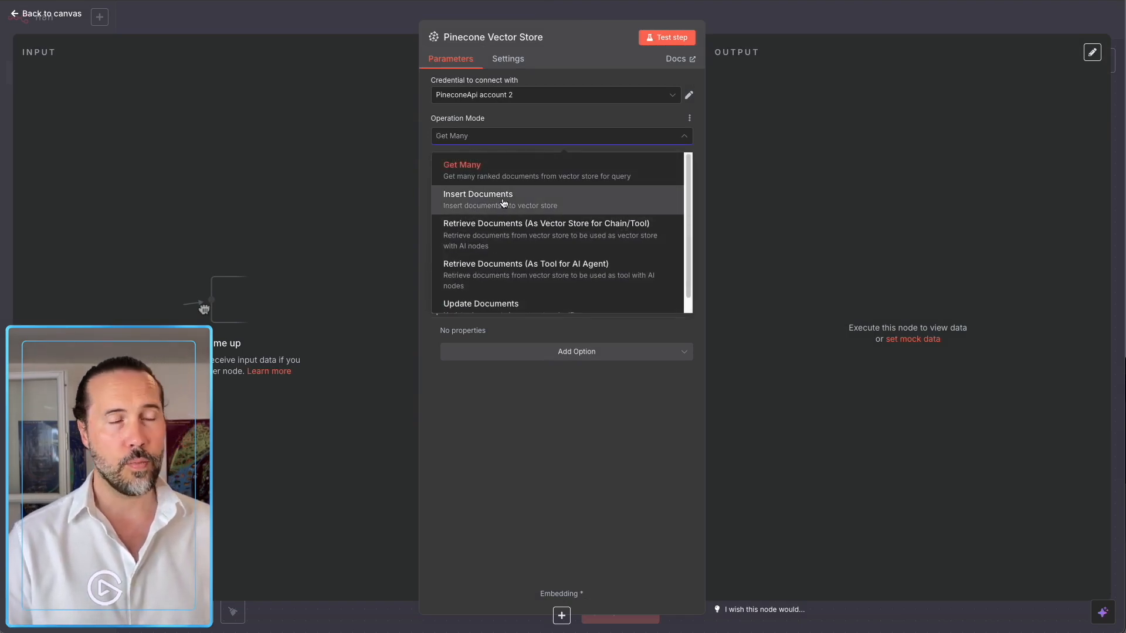
pyautogui.scroll(-1, 503, 203)
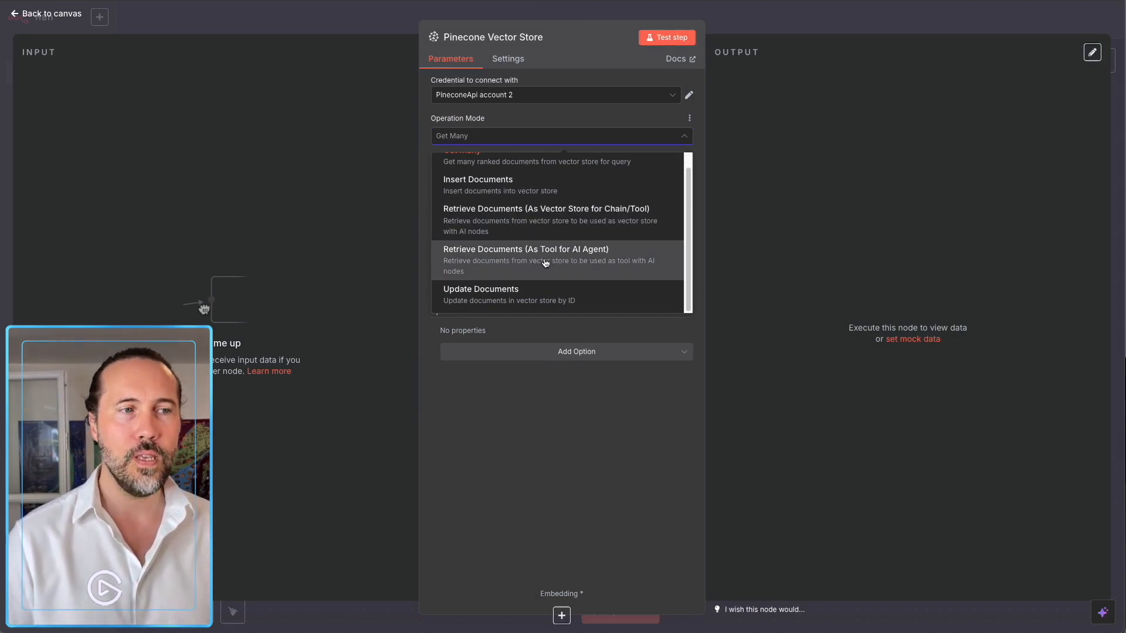
pyautogui.click(544, 263)
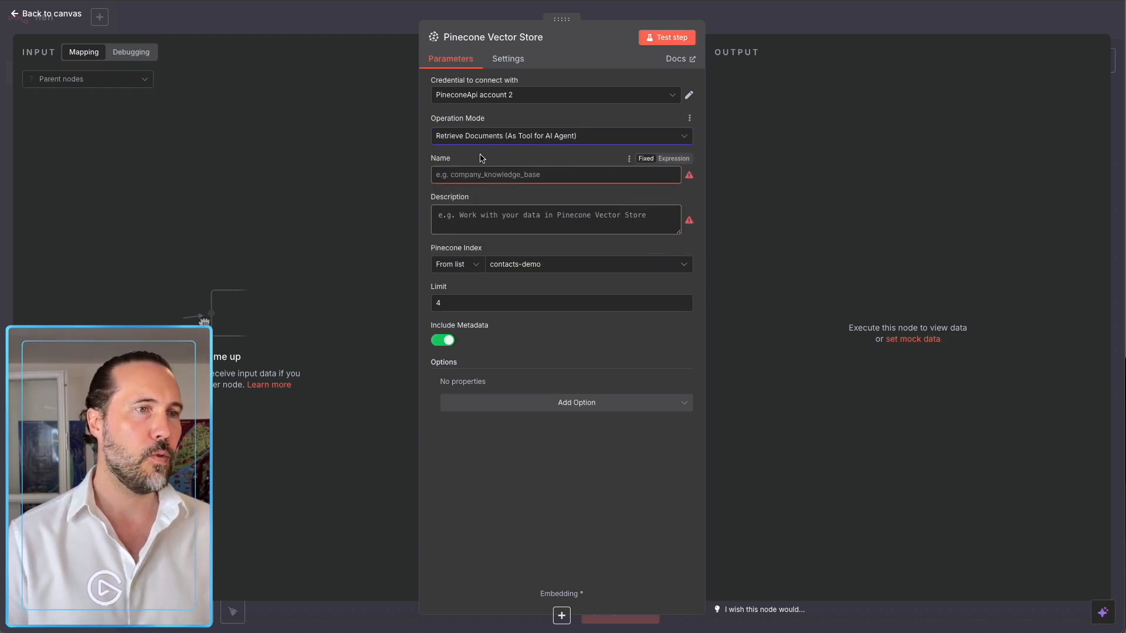
pyautogui.click(465, 177)
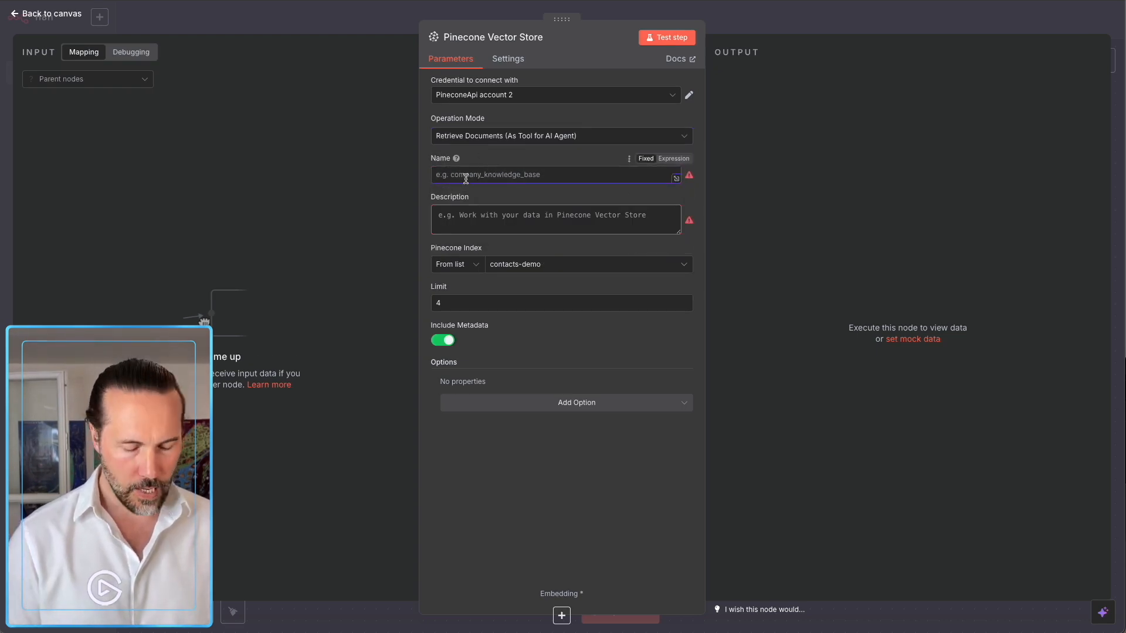
pyautogui.write('Cont')
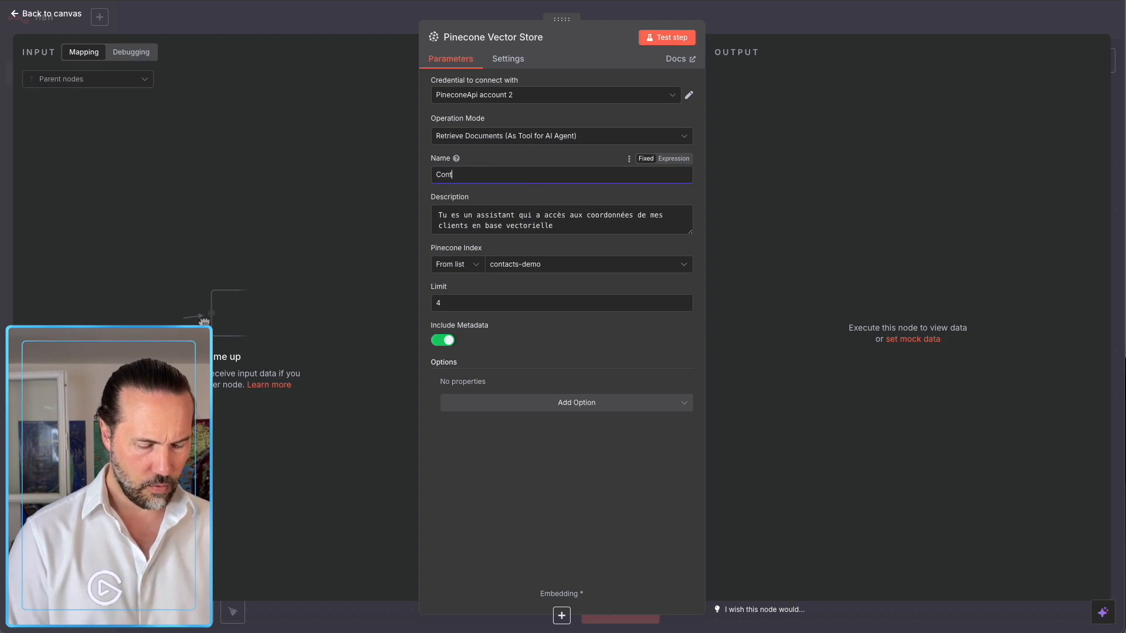
pyautogui.write('acts')
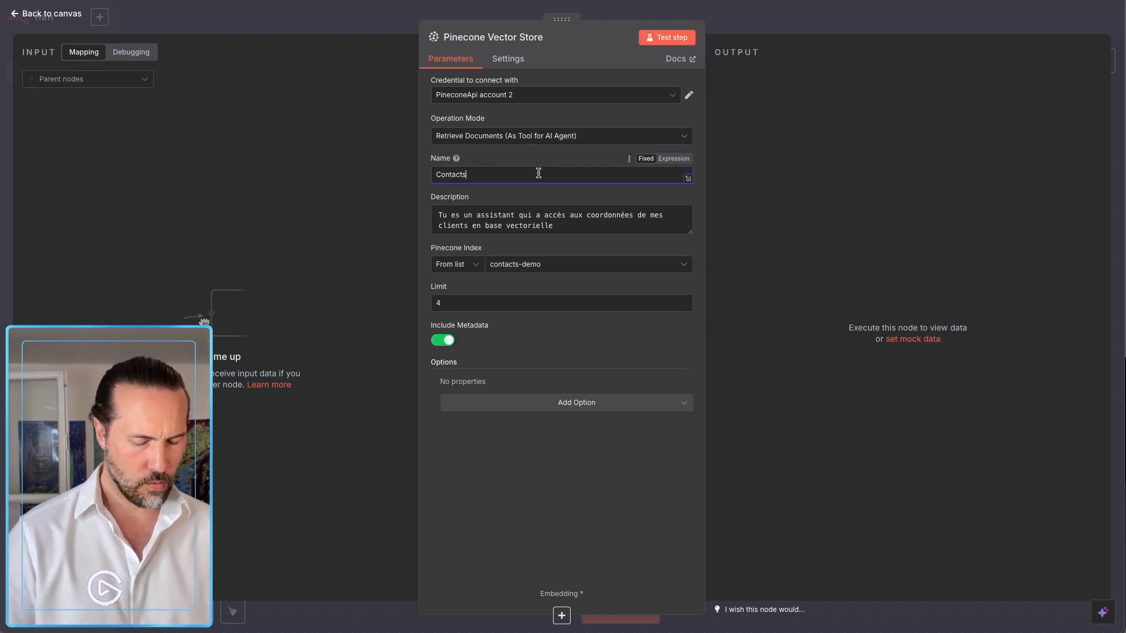
pyautogui.write('_Demo')
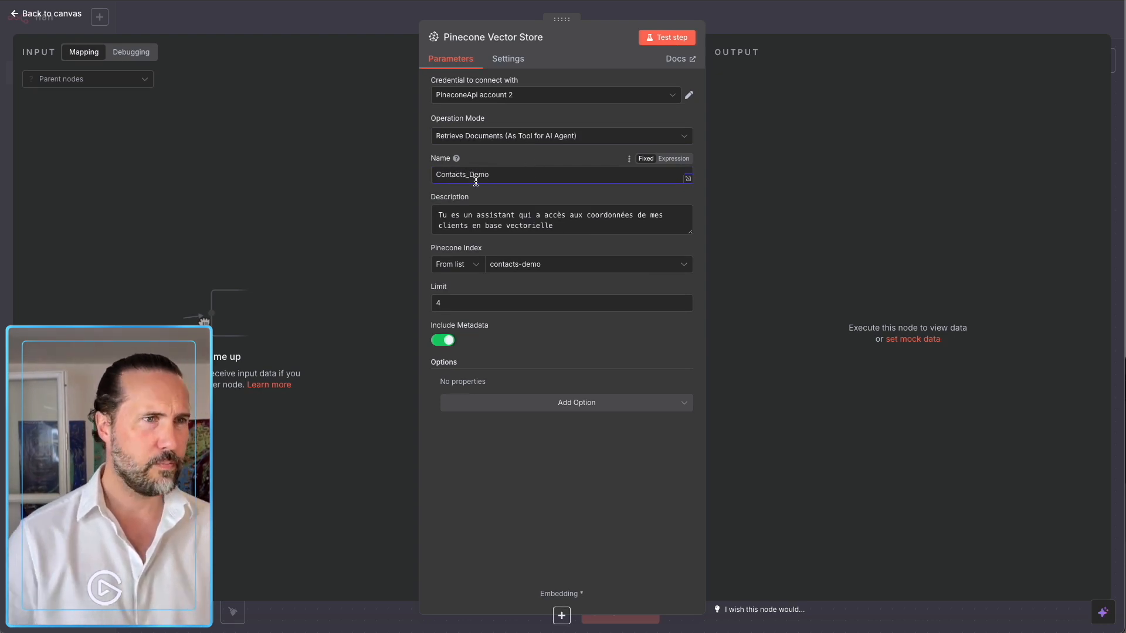
pyautogui.click(749, 23)
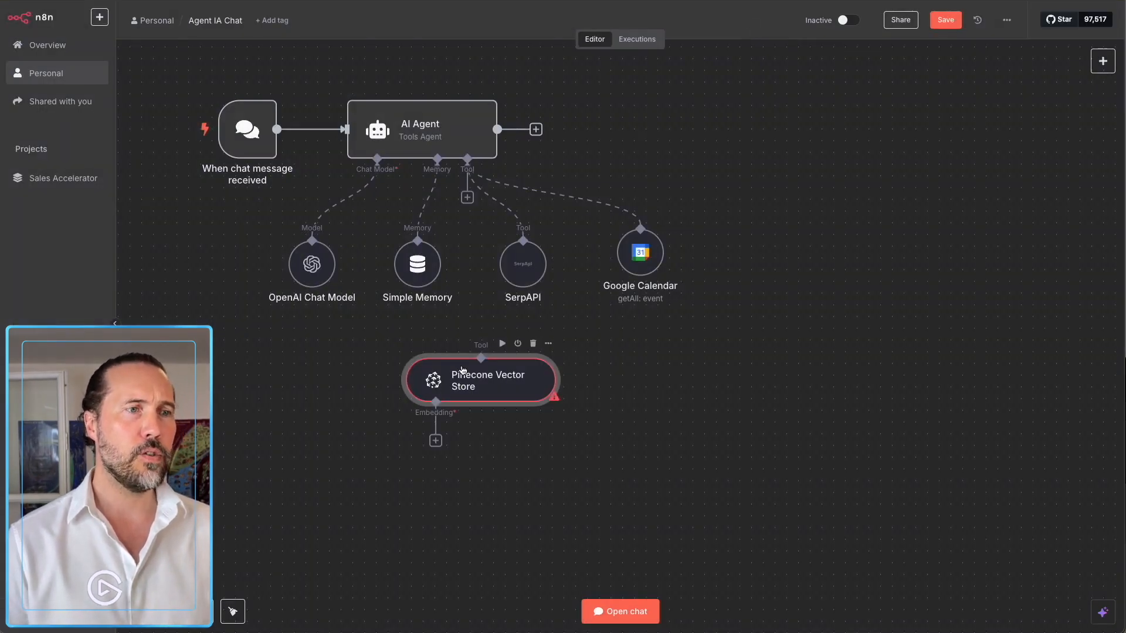
# Attach Pinecone to the AI Agent as a tool, with OpenAI text-embedding-3-small embeddings.
pyautogui.moveTo(473, 267); pyautogui.dragTo(481, 358)
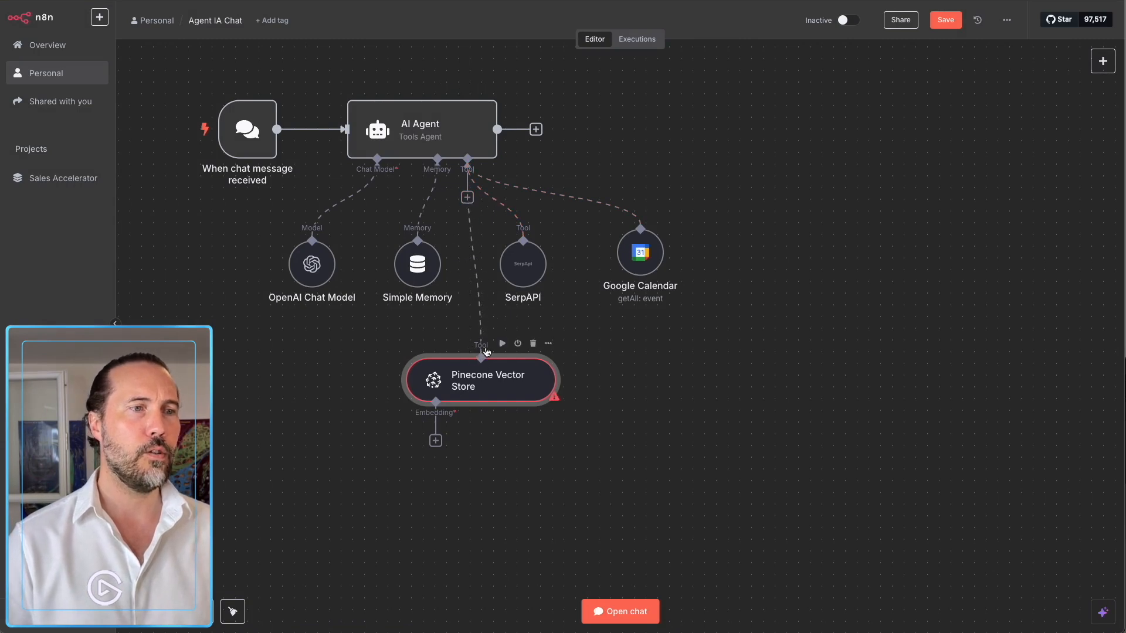
pyautogui.click(436, 442)
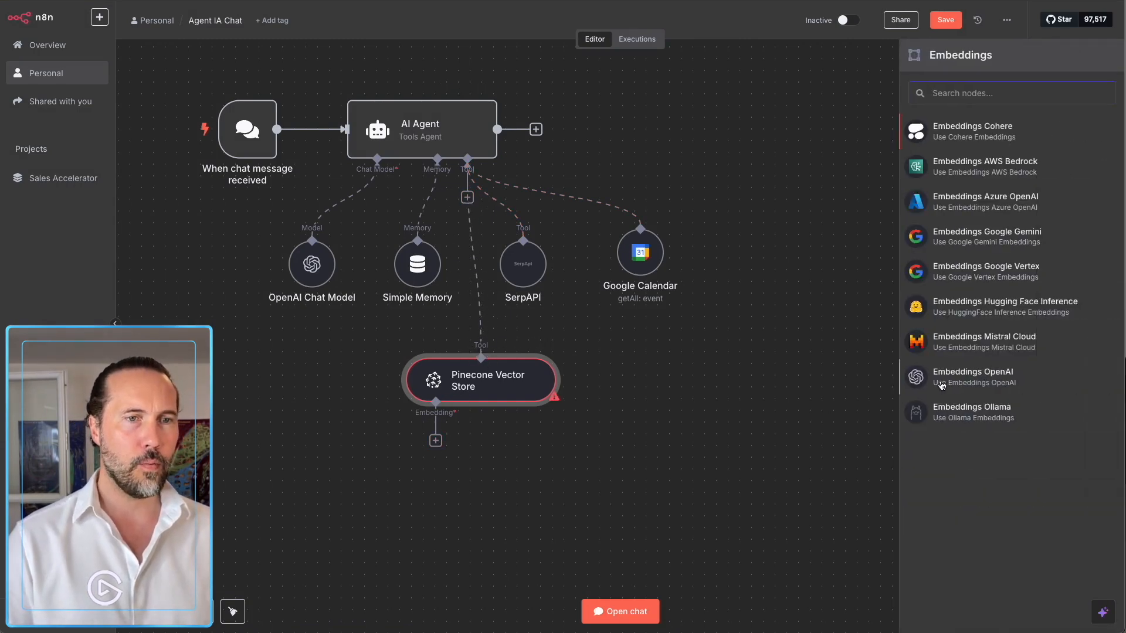
pyautogui.click(939, 385)
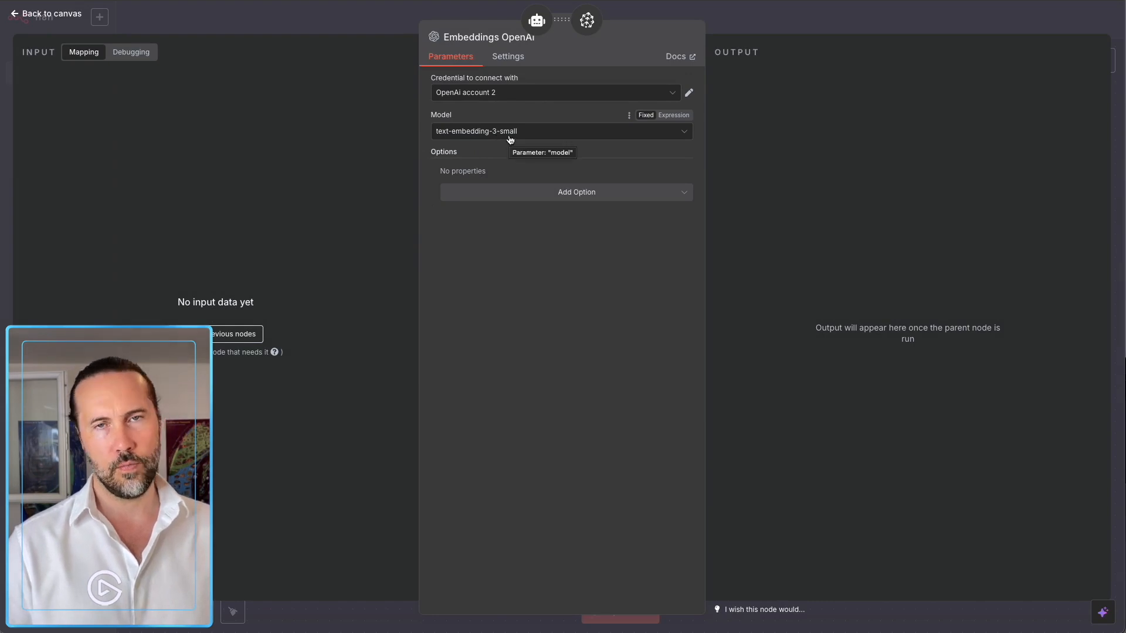
pyautogui.click(509, 137)
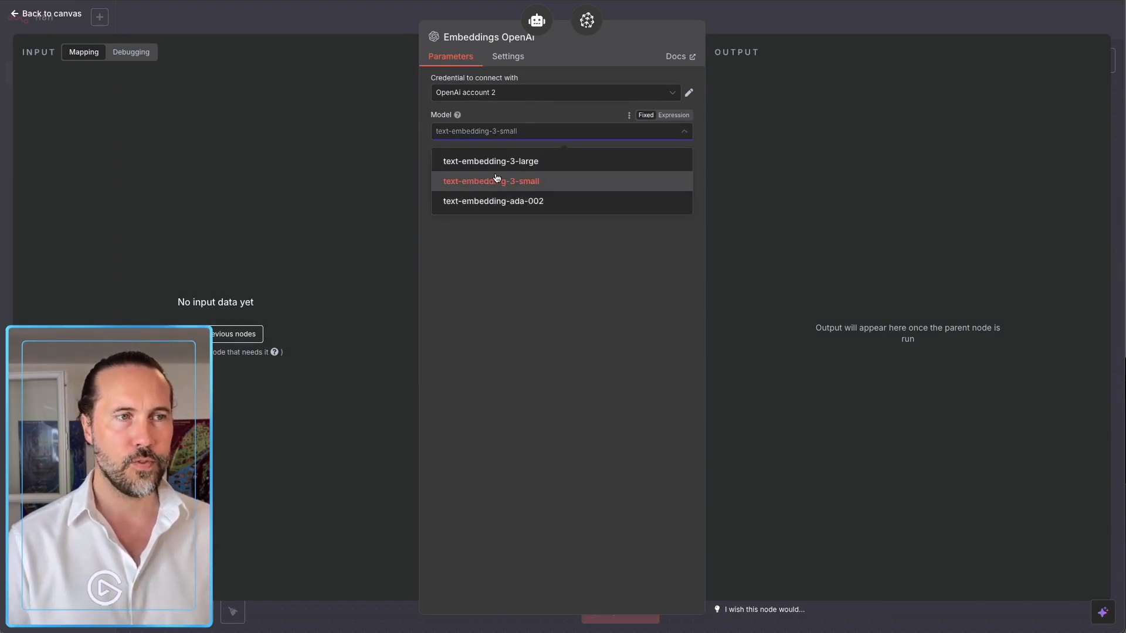
pyautogui.click(520, 132)
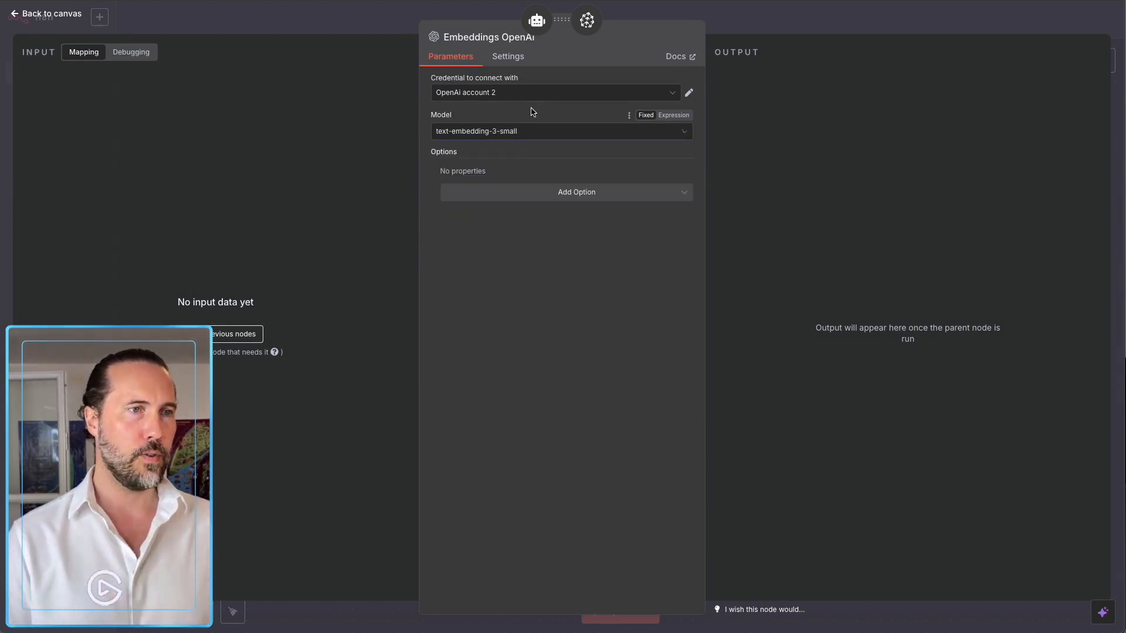
pyautogui.click(749, 15)
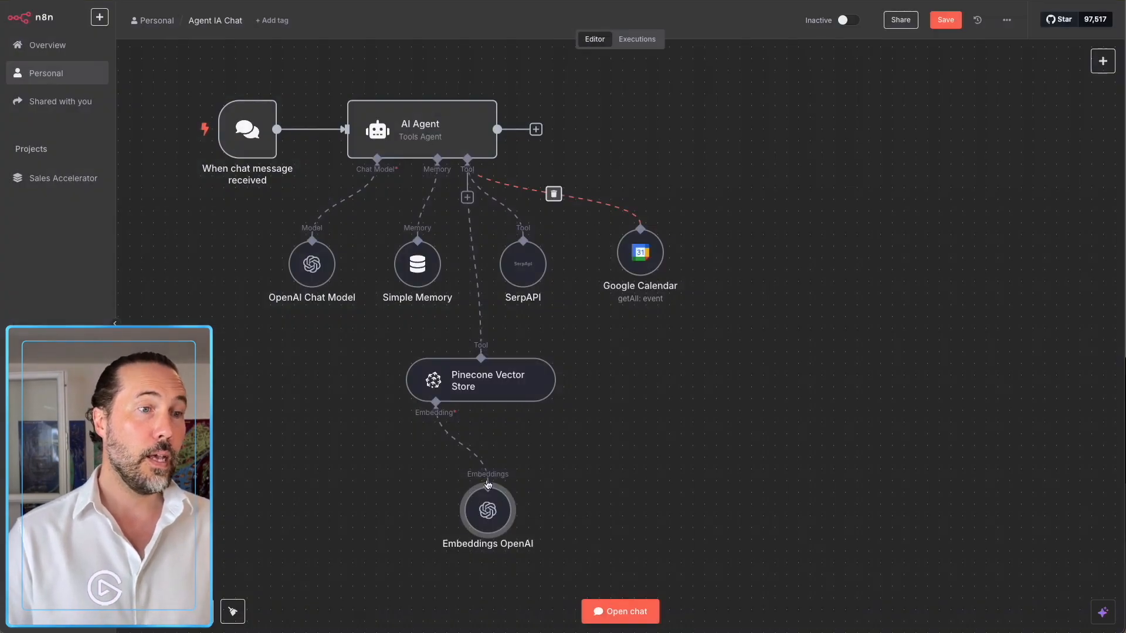
# Tidy the Embeddings OpenAI and Pinecone nodes, then bring up the test chat.
pyautogui.moveTo(488, 510); pyautogui.dragTo(405, 475)
pyautogui.moveTo(537, 388); pyautogui.dragTo(534, 377)
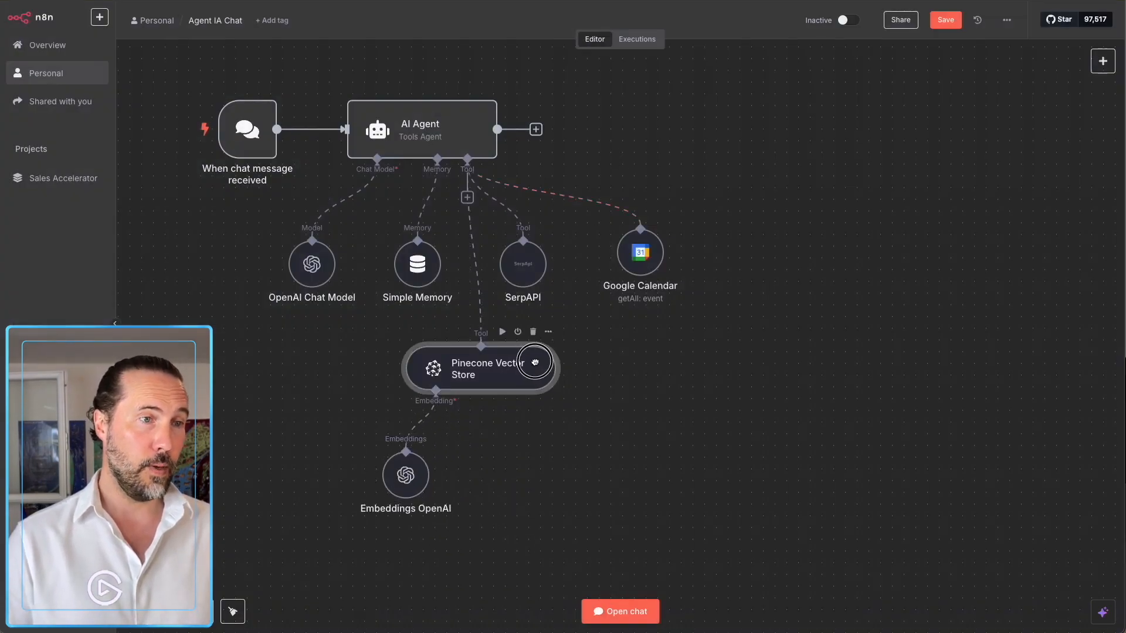
pyautogui.click(590, 611)
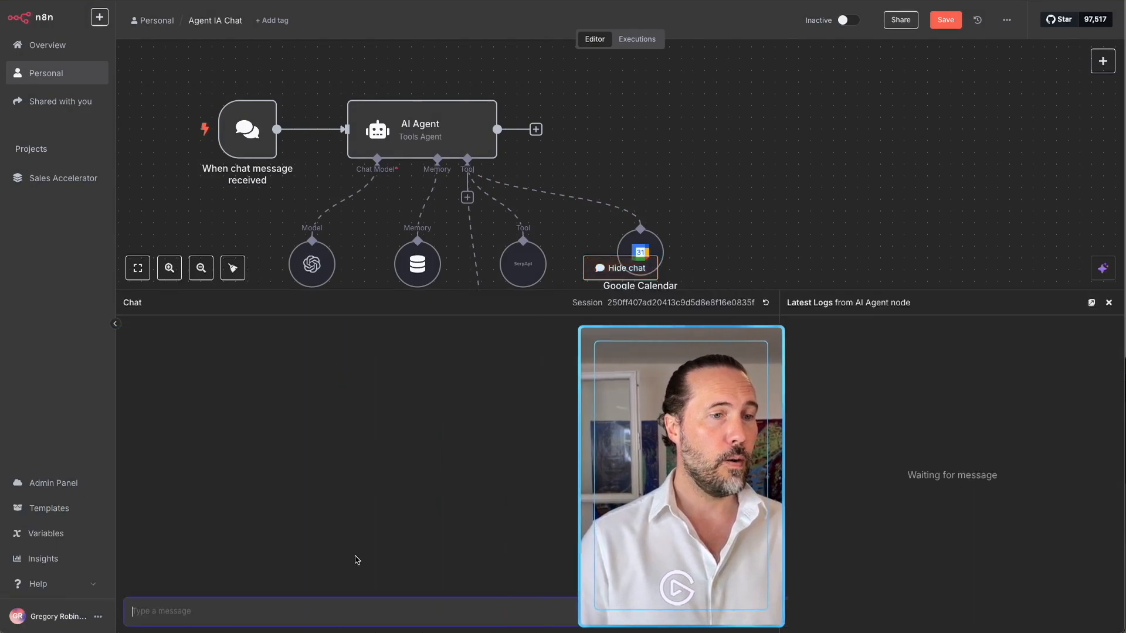
# Ask the agent in chat for a client contact's e-mail address.
pyautogui.write('Quel est le')
pyautogui.press('BackSpace')
pyautogui.press('BackSpace')
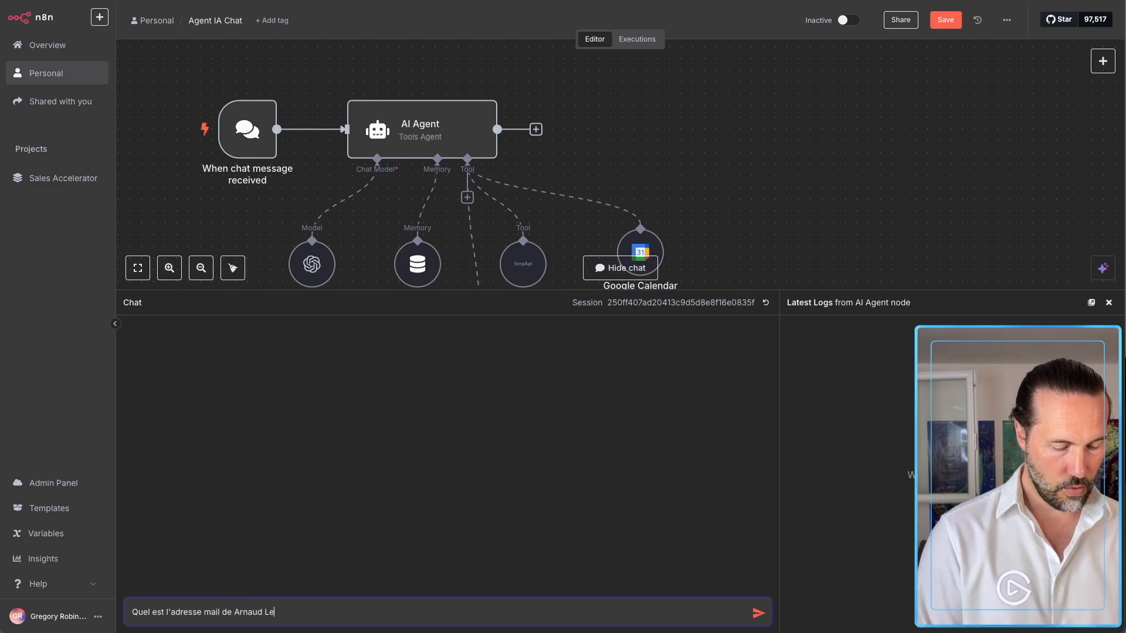
pyautogui.press('Return')
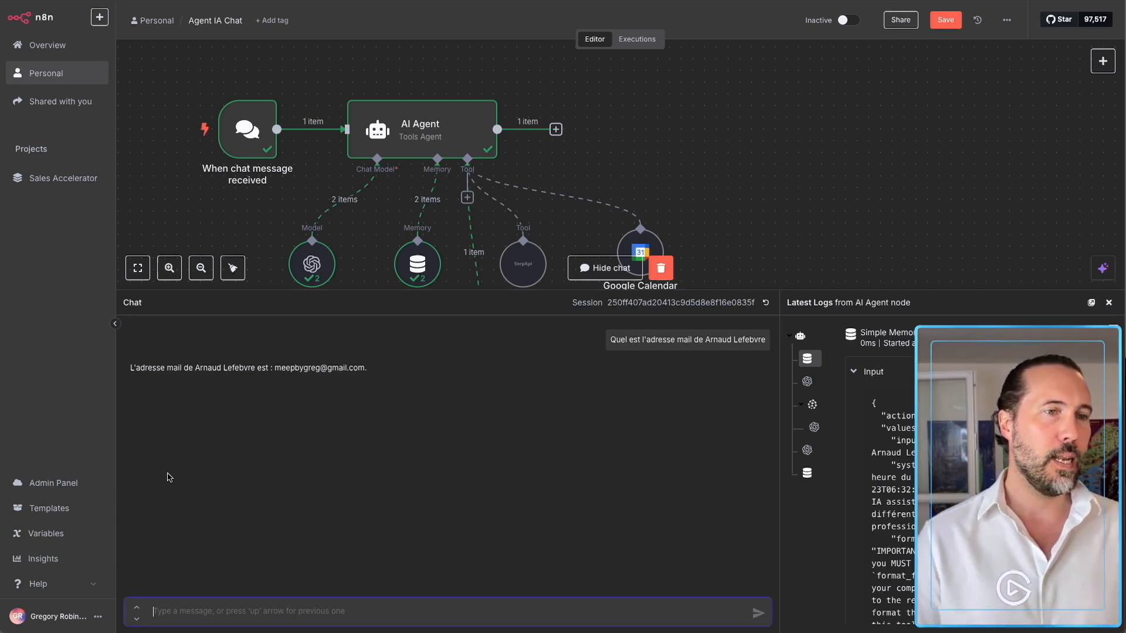
# Clear the test run, hide the chat and search the agent's tools for 'gmail'.
pyautogui.click(661, 268)
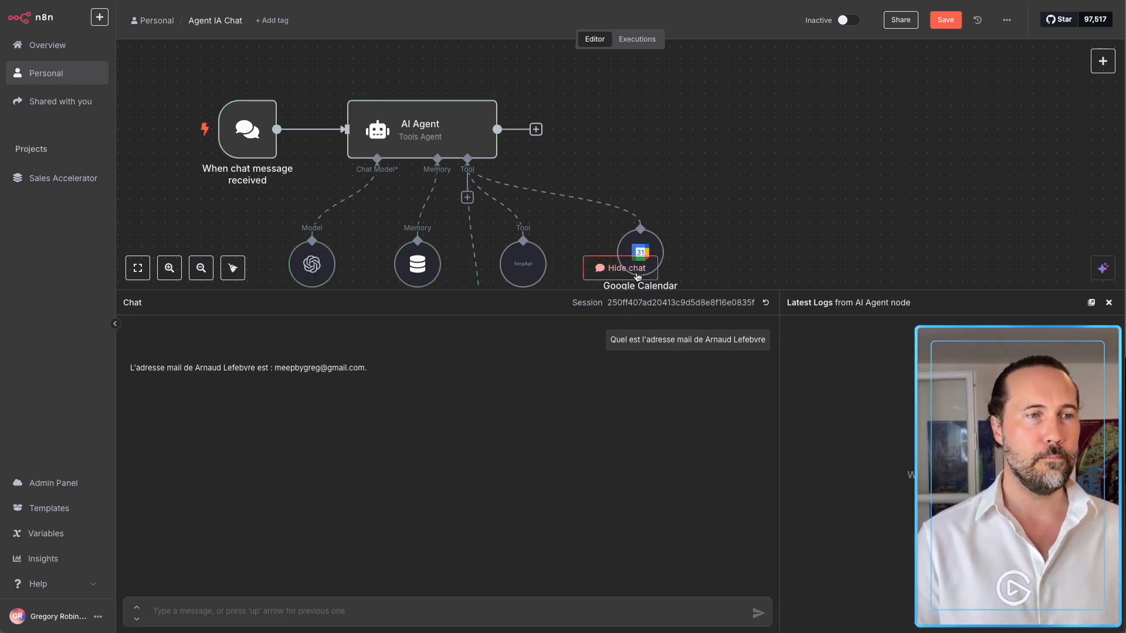
pyautogui.click(620, 268)
pyautogui.click(449, 184)
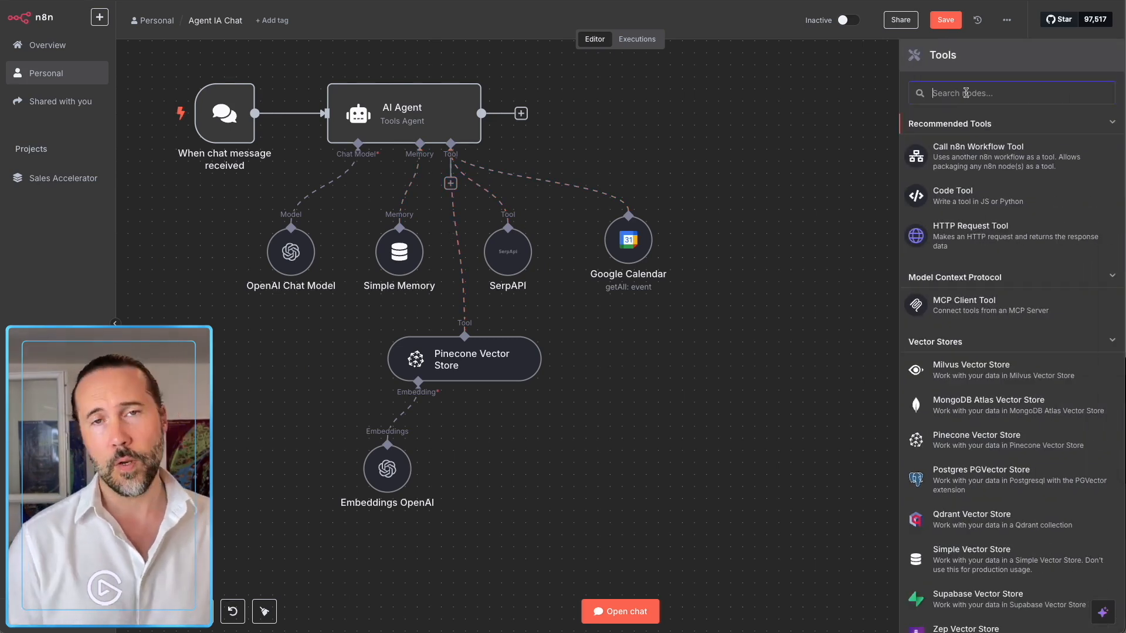
pyautogui.write('gmail')
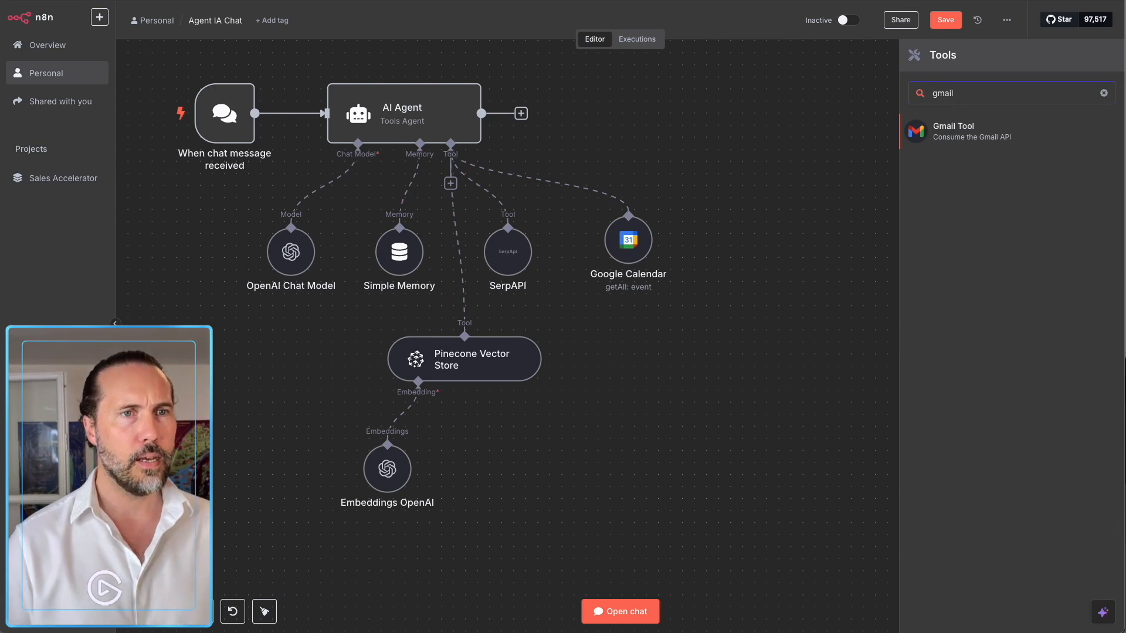
# Add a Gmail Tool with automatic description, resource Message and operation Send.
pyautogui.click(966, 130)
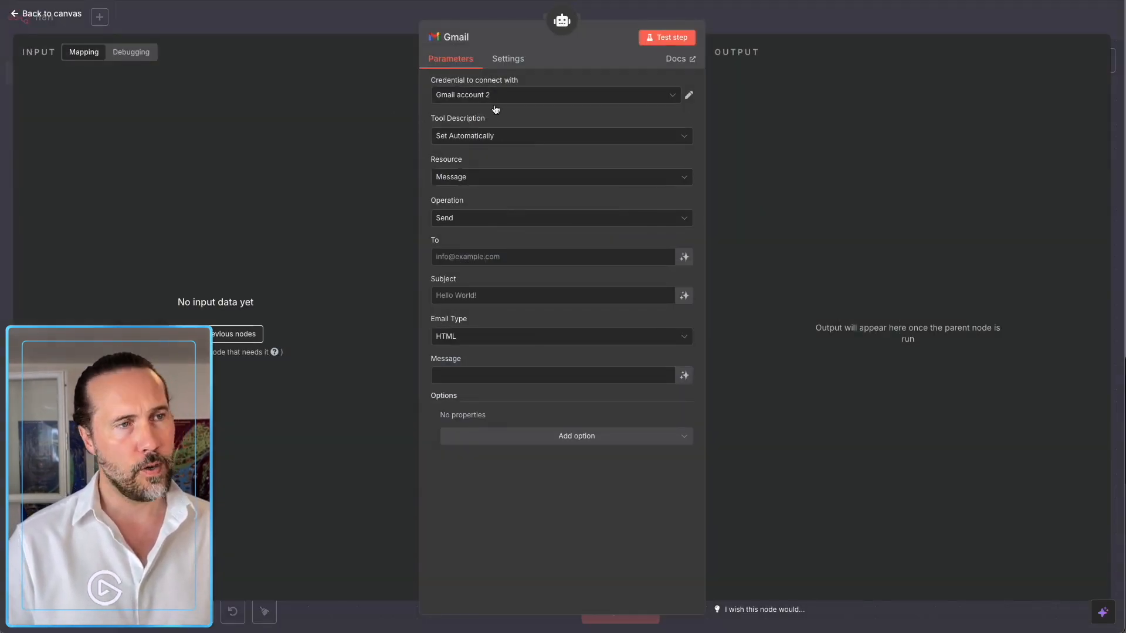
pyautogui.click(475, 142)
pyautogui.click(493, 165)
pyautogui.click(481, 182)
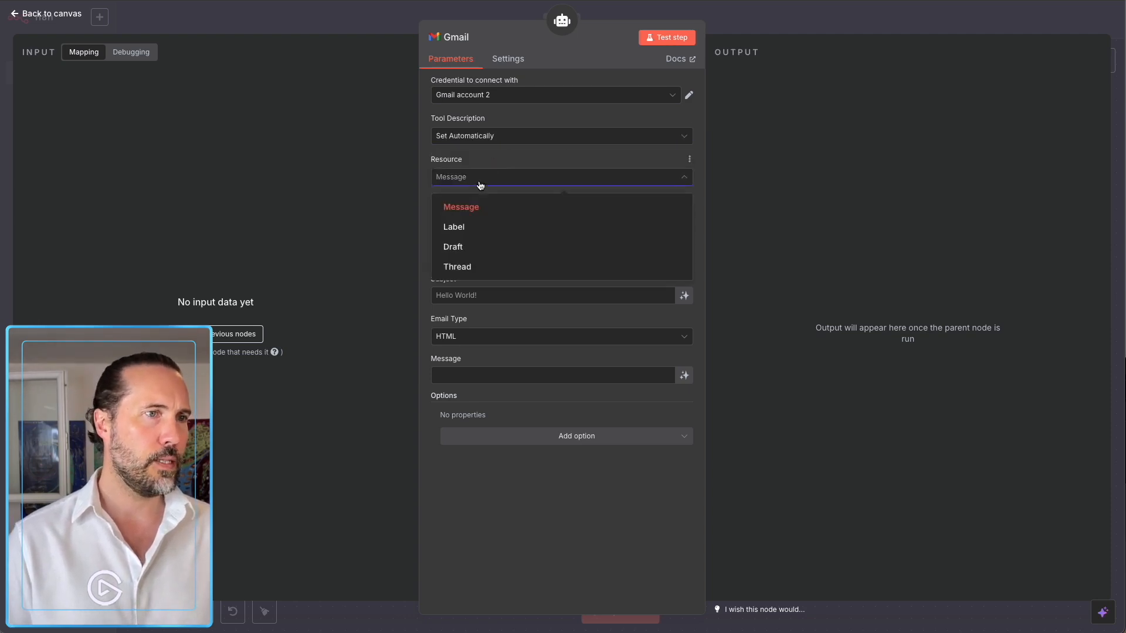
pyautogui.click(488, 206)
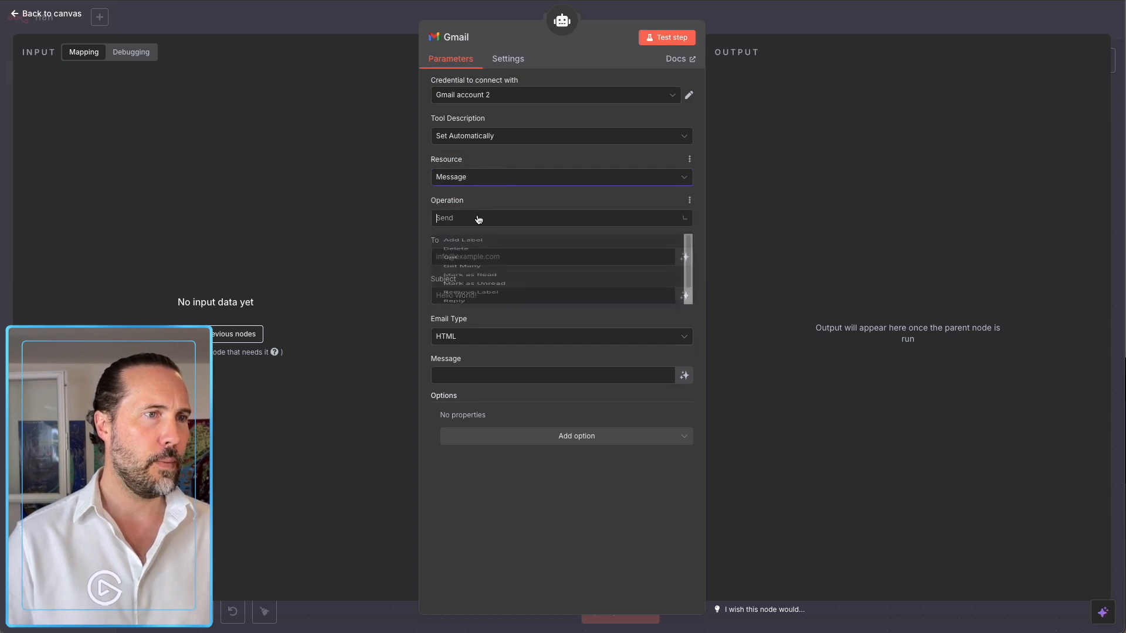
pyautogui.click(478, 218)
pyautogui.click(483, 205)
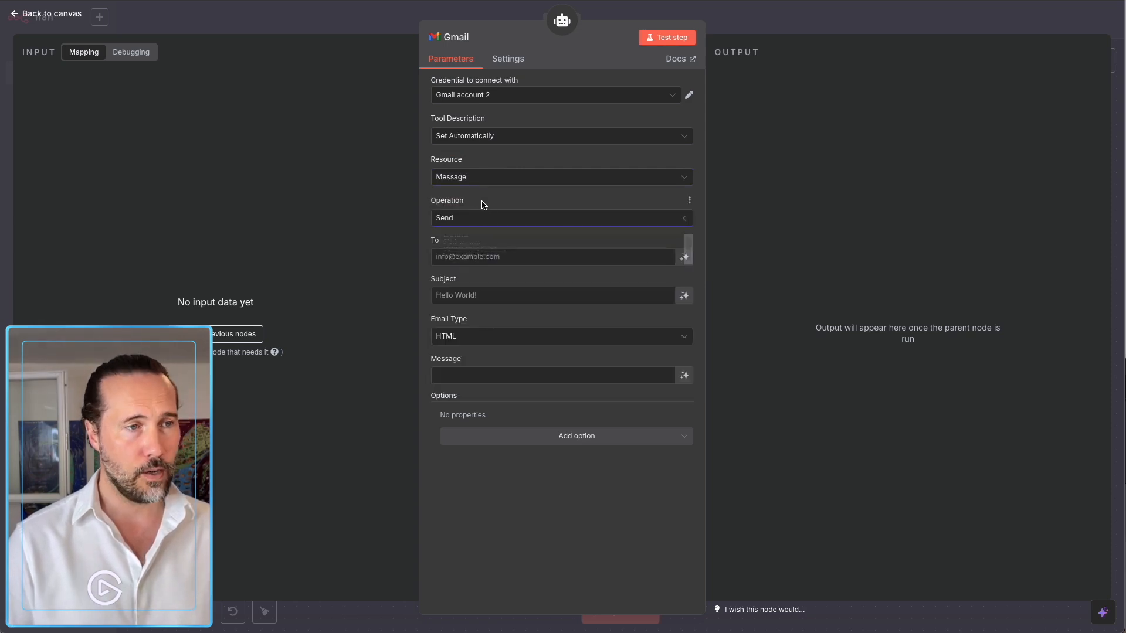
# Let the model fill recipient, subject and body, with email type Text.
pyautogui.click(468, 257)
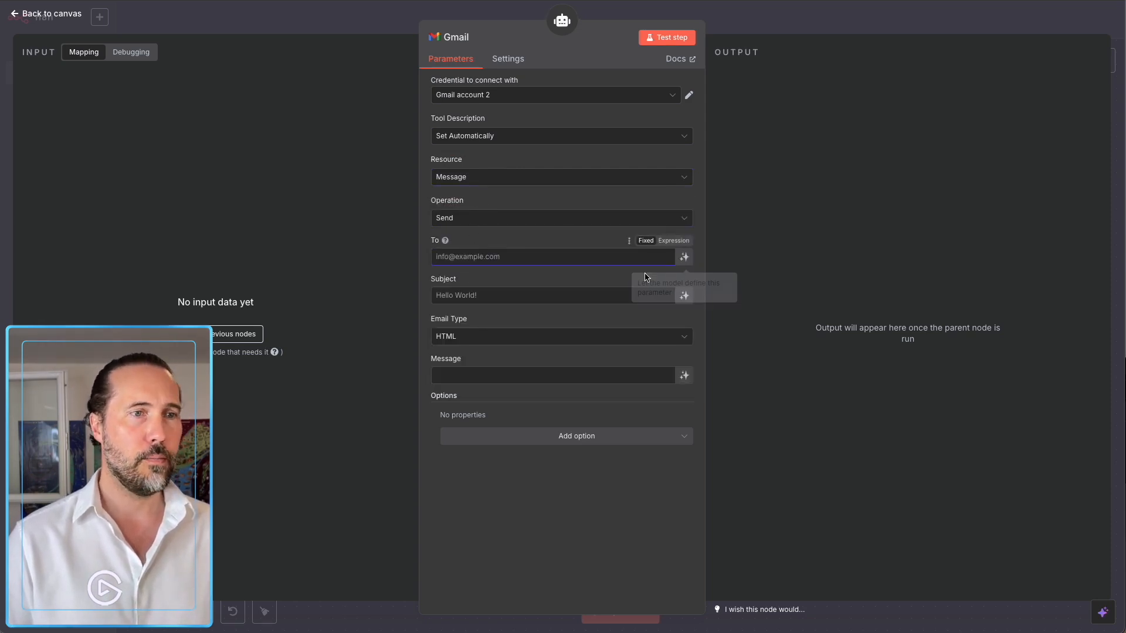
pyautogui.click(686, 260)
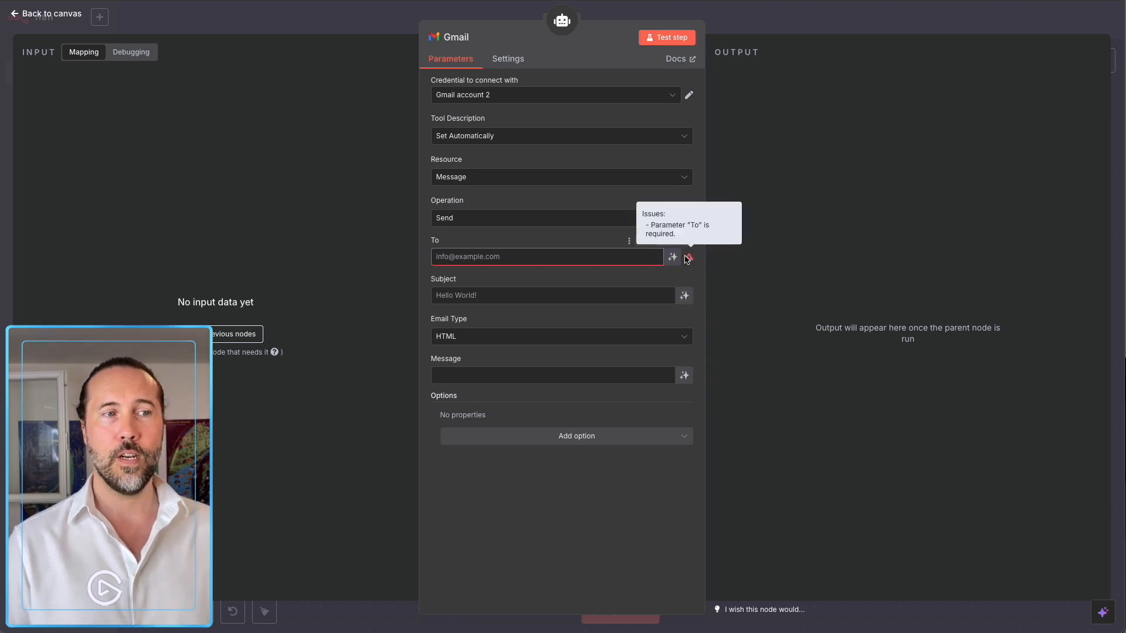
pyautogui.click(672, 257)
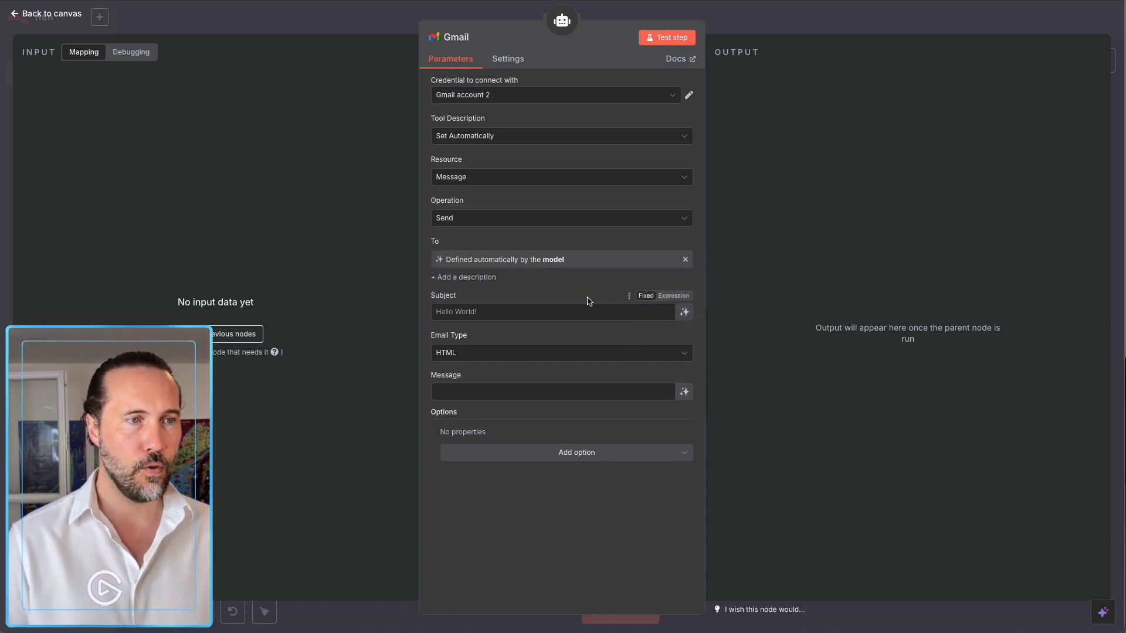
pyautogui.click(684, 312)
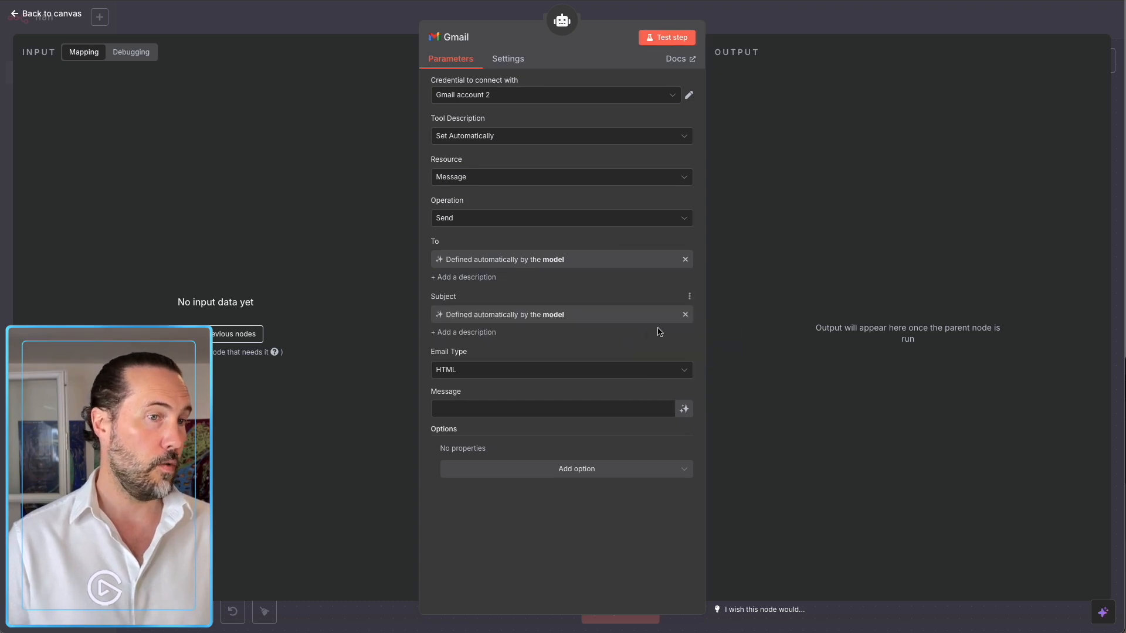
pyautogui.click(542, 371)
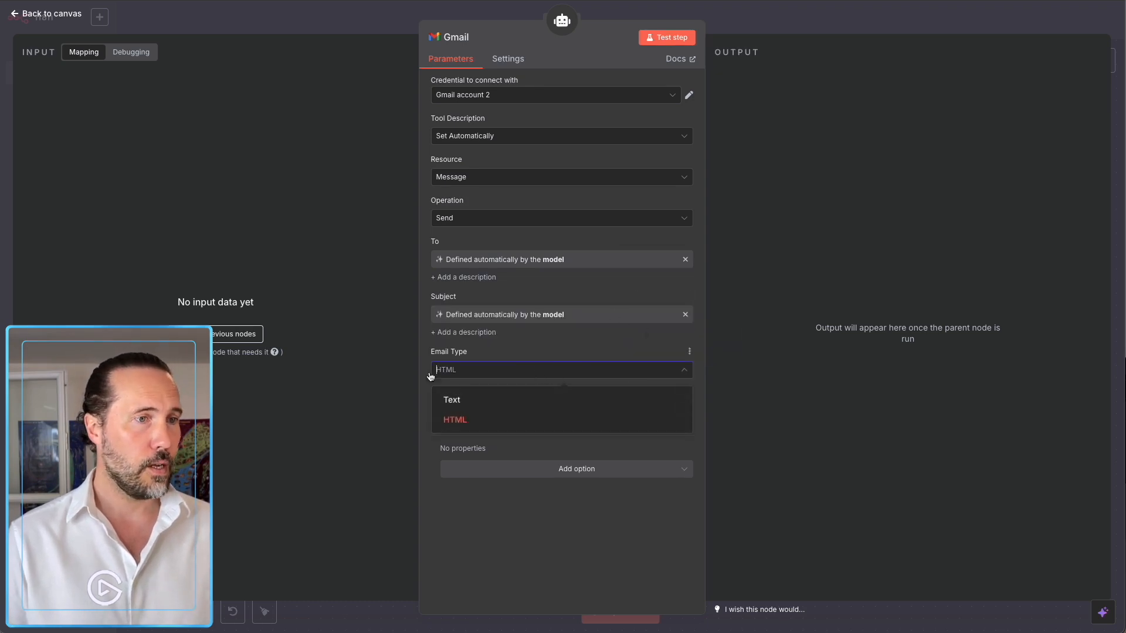
pyautogui.click(467, 398)
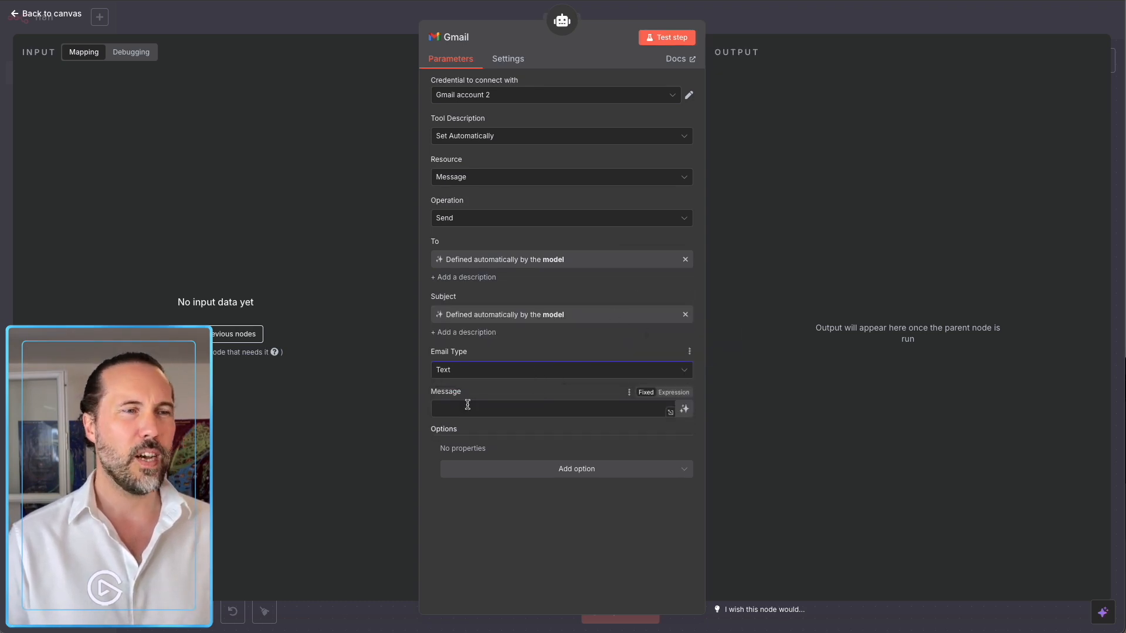
pyautogui.click(684, 409)
# Add the Append n8n Attribution option and switch it off.
pyautogui.click(539, 485)
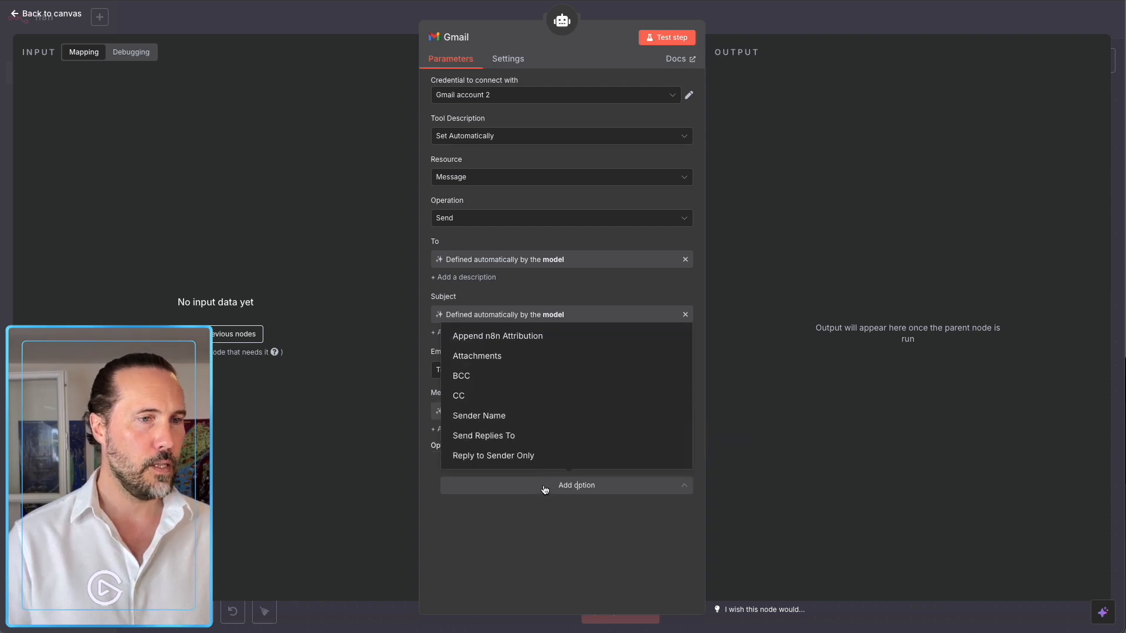
pyautogui.click(480, 337)
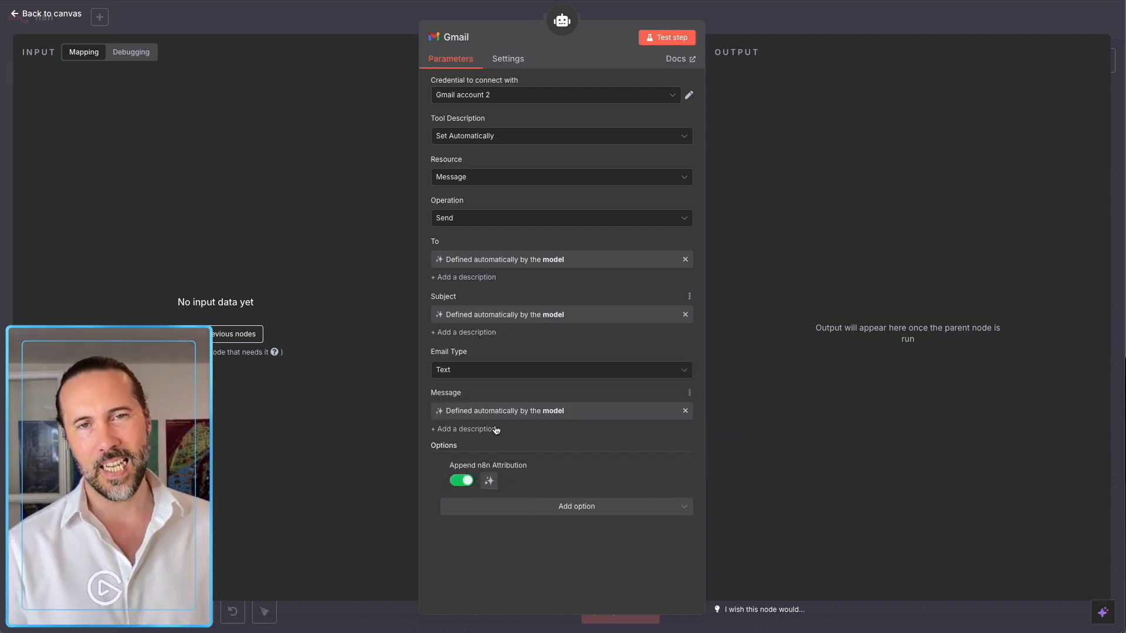
pyautogui.click(461, 481)
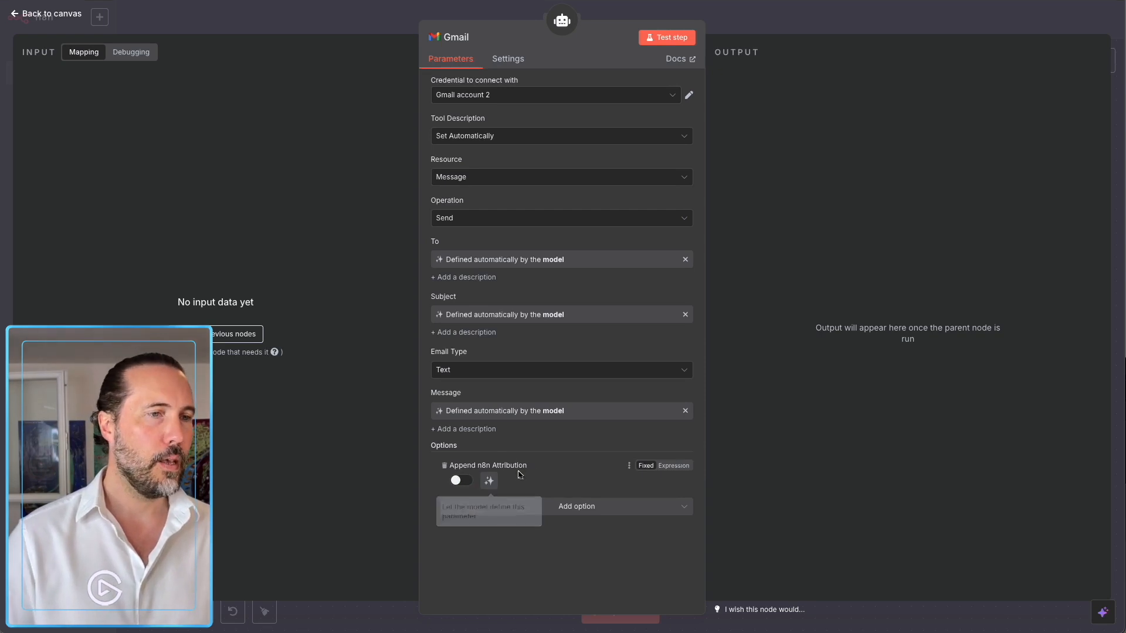
pyautogui.click(733, 26)
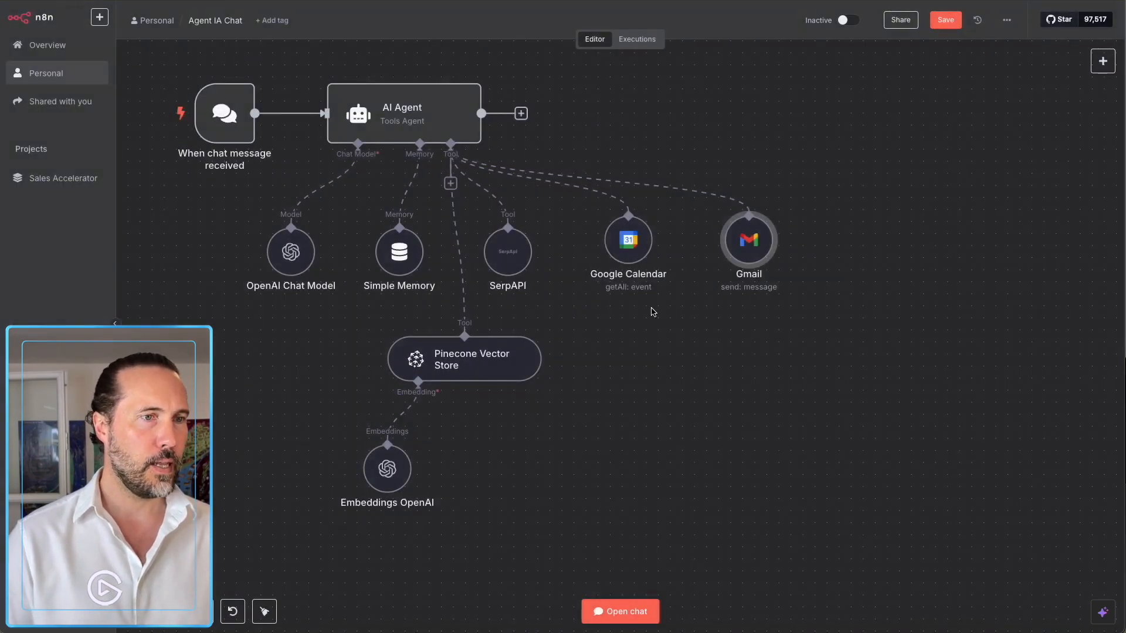
# Add a second Google Calendar Tool to the agent beside the existing Google Calendar node.
pyautogui.moveTo(748, 240); pyautogui.dragTo(736, 240)
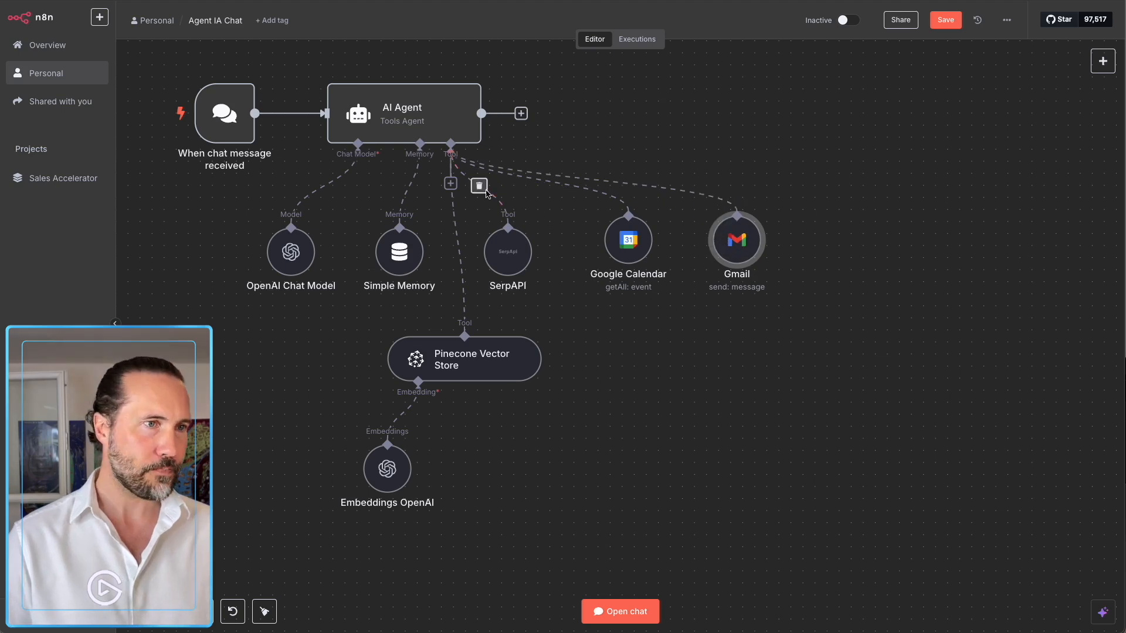
pyautogui.click(450, 184)
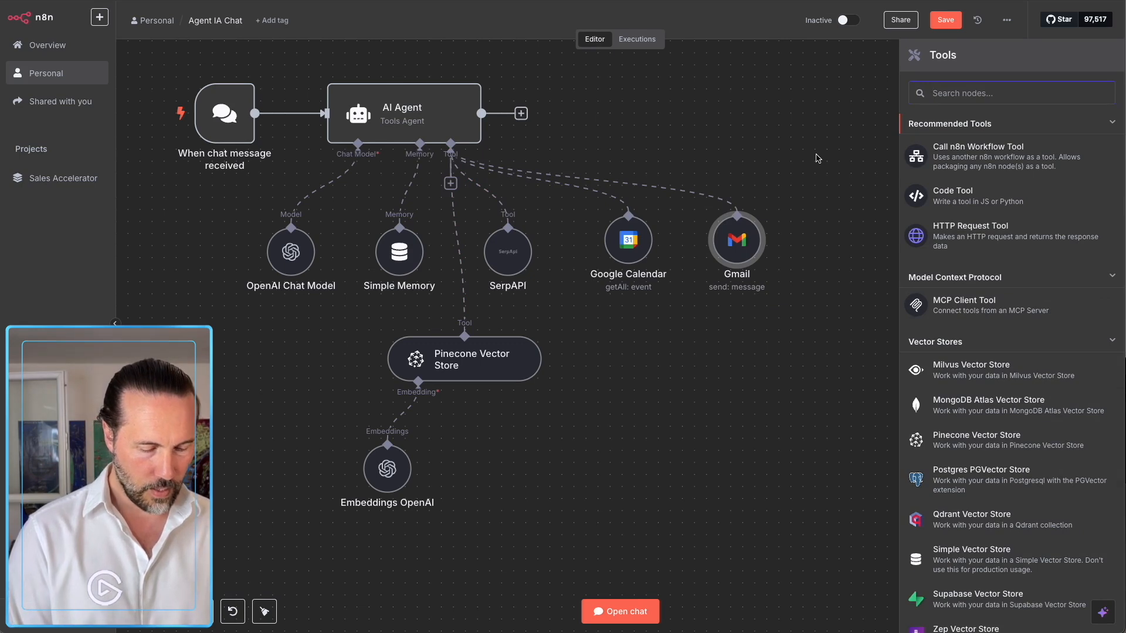
pyautogui.write('cale')
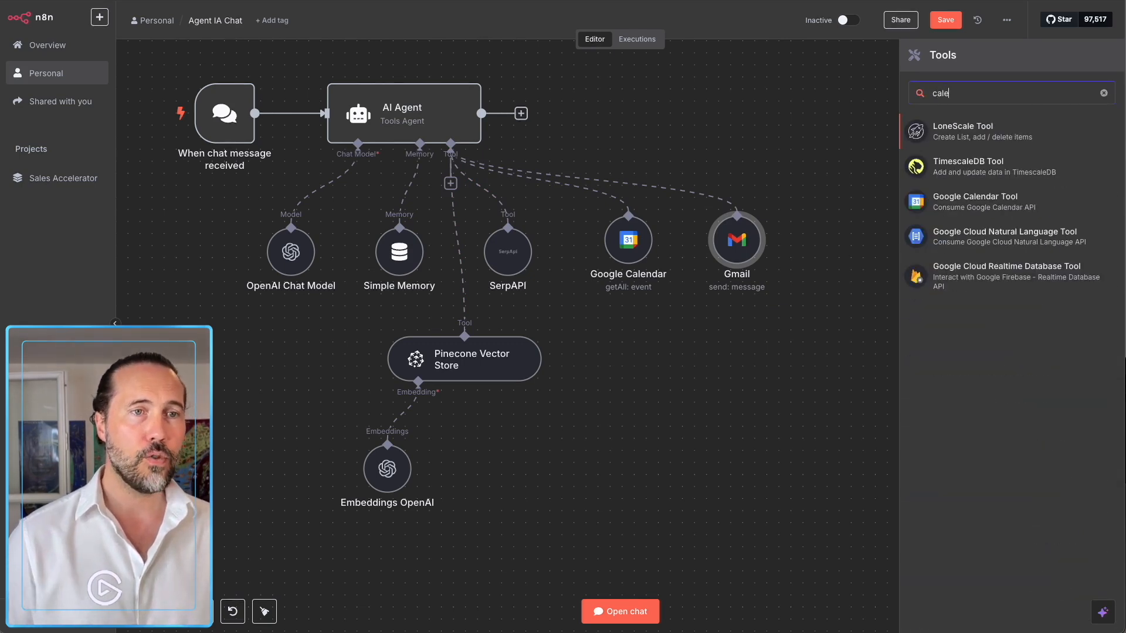
pyautogui.click(970, 207)
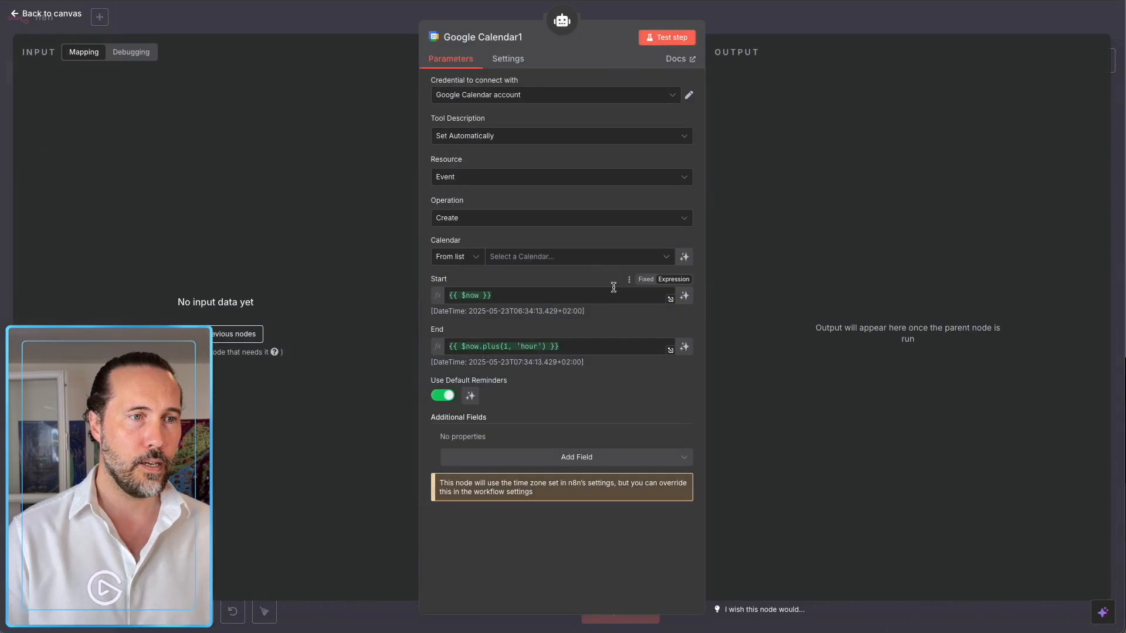
pyautogui.click(737, 12)
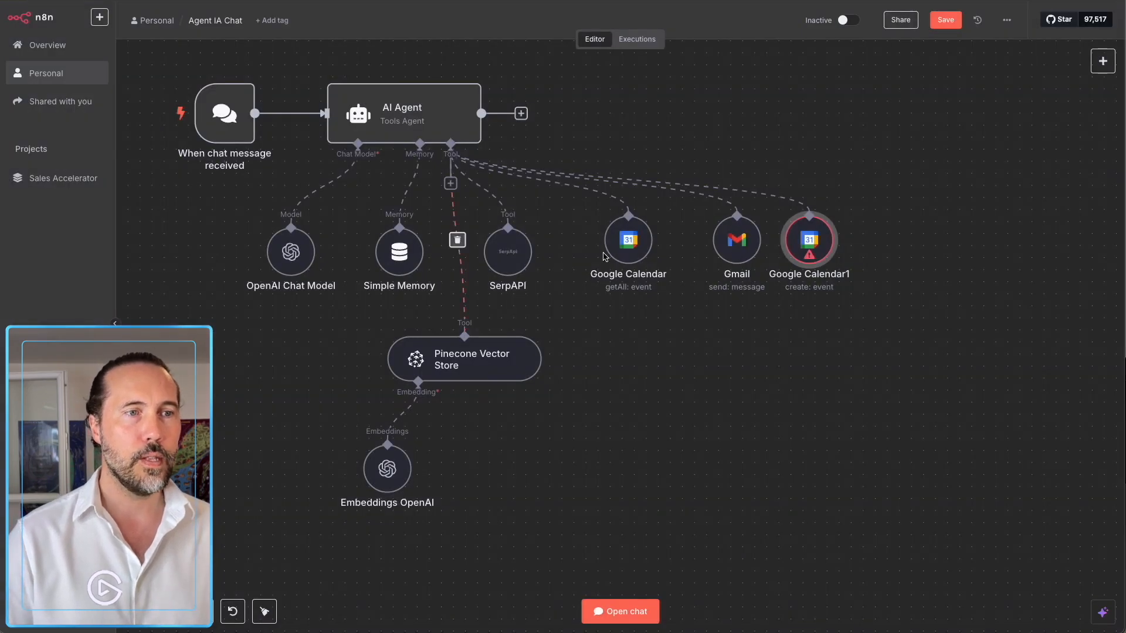
pyautogui.doubleClick(628, 280)
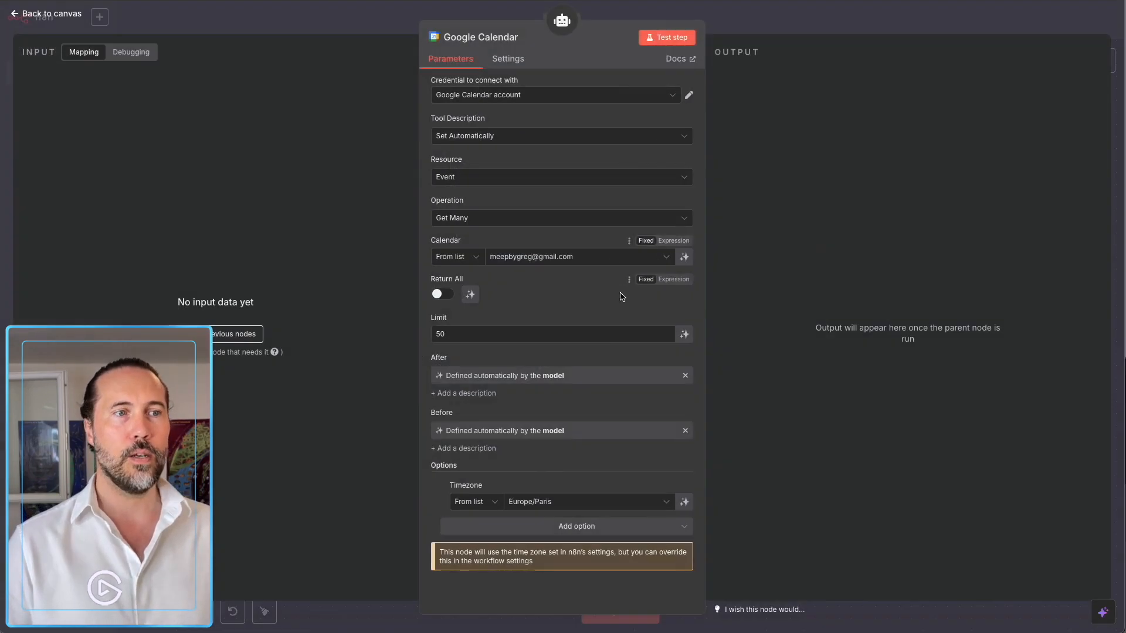
pyautogui.click(726, 24)
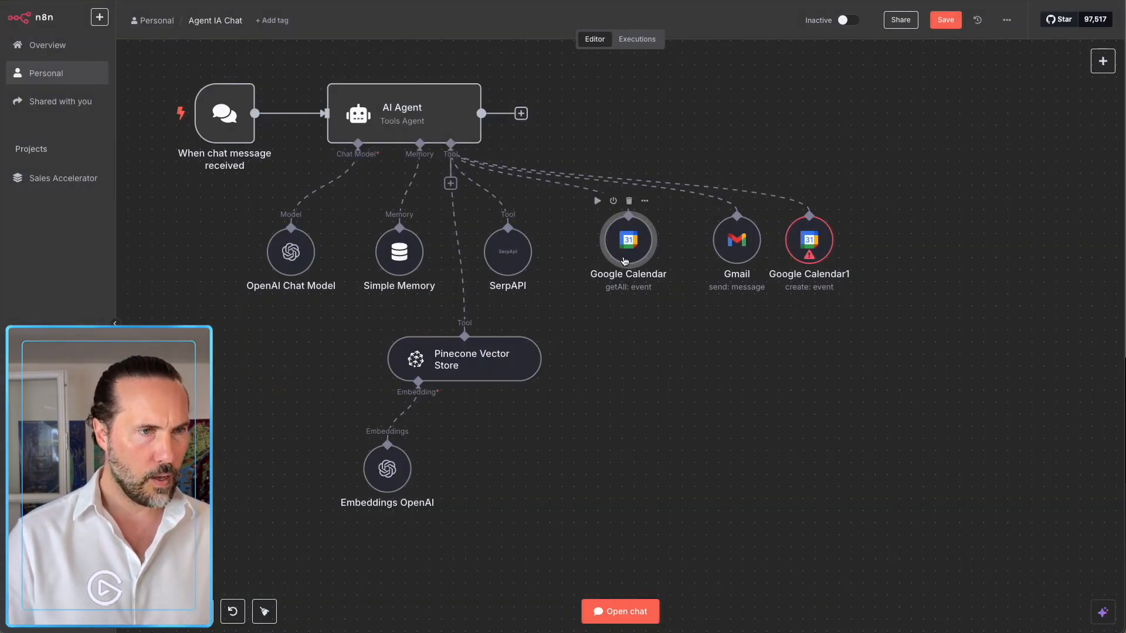
pyautogui.click(644, 201)
# Rename the lookup calendar tool to Google-Cal-Get and move Google Calendar1 below it.
pyautogui.click(669, 259)
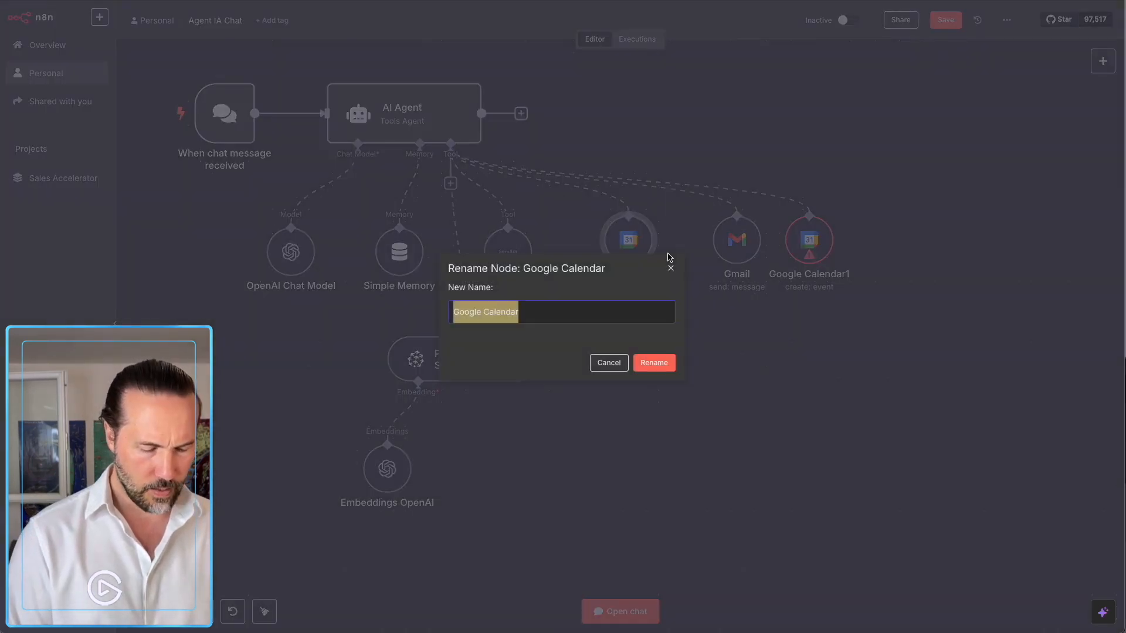
pyautogui.write('Cal')
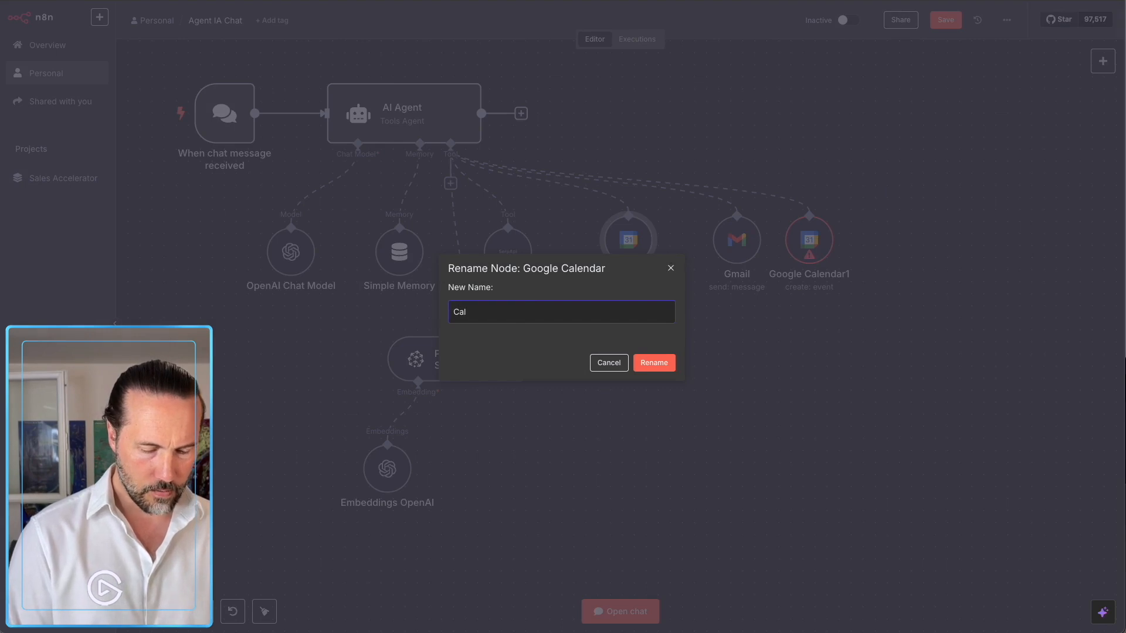
pyautogui.write('oogle-')
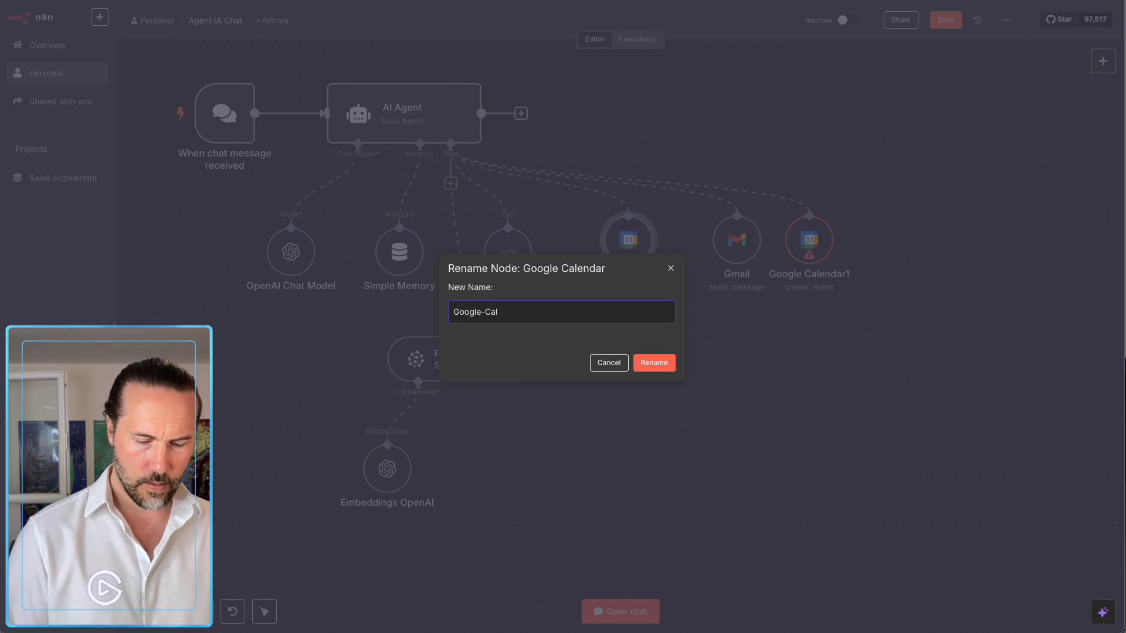
pyautogui.write('-Get')
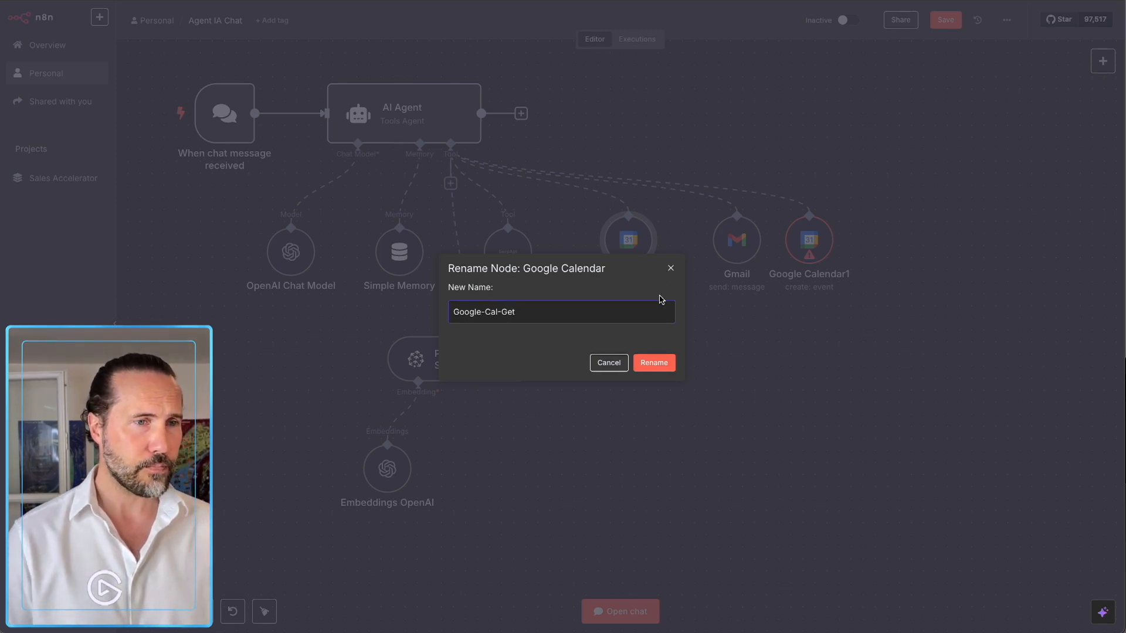
pyautogui.click(666, 363)
pyautogui.moveTo(809, 241); pyautogui.dragTo(629, 349)
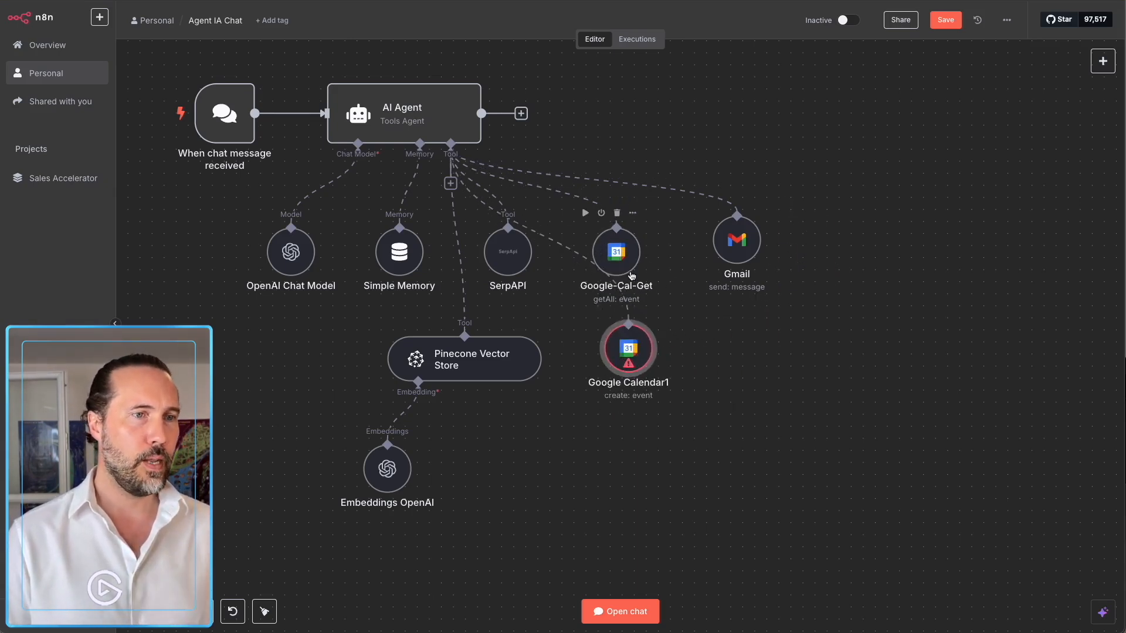
# Rename Google Calendar1 to Google-Cal-Send.
pyautogui.click(632, 213)
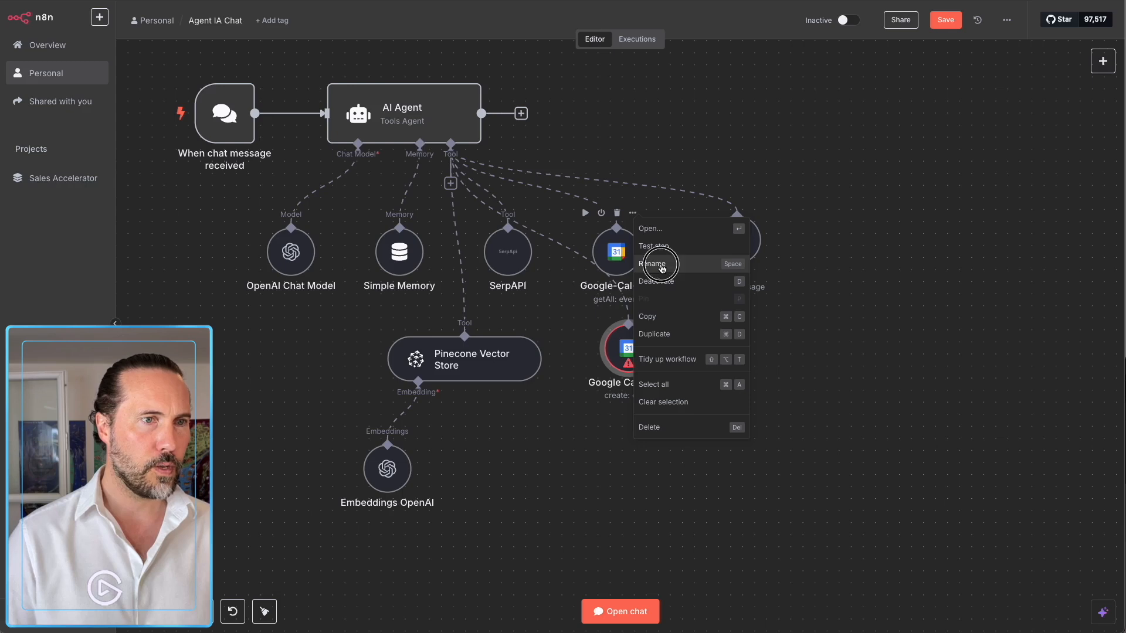
pyautogui.click(647, 263)
pyautogui.hotkey('ctrl', 'c')
pyautogui.click(663, 364)
pyautogui.moveTo(632, 358)
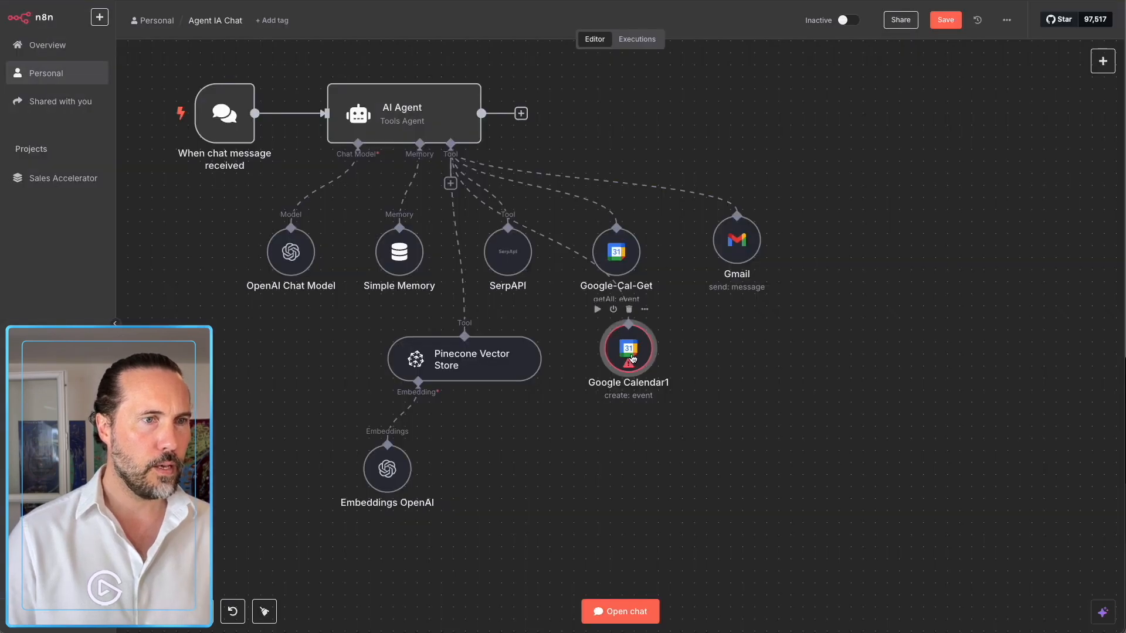
pyautogui.click(646, 312)
pyautogui.click(645, 360)
pyautogui.hotkey('ctrl', 'v')
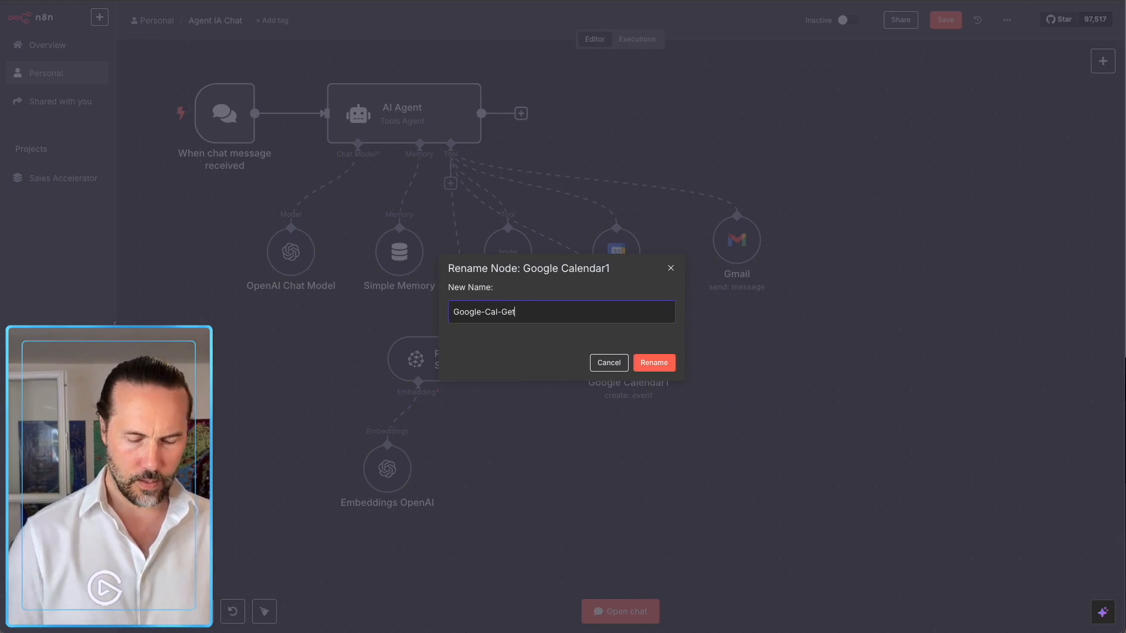
pyautogui.press('BackSpace')
pyautogui.press('BackSpace')
pyautogui.press('BackSpace')
pyautogui.write('Send')
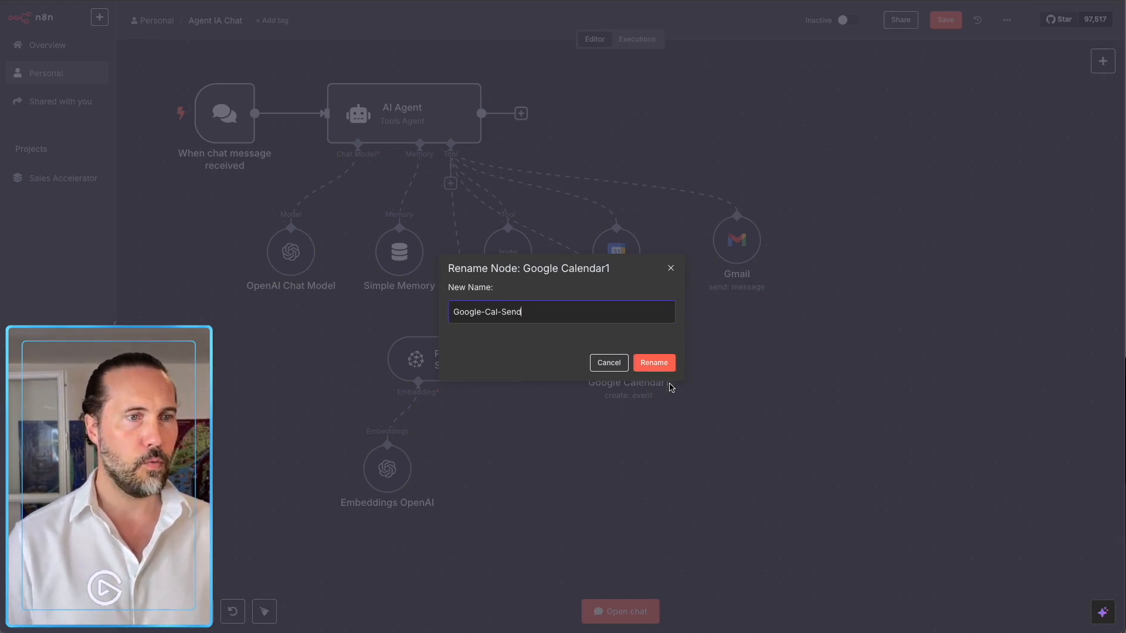
pyautogui.click(658, 367)
pyautogui.moveTo(626, 348); pyautogui.dragTo(616, 347)
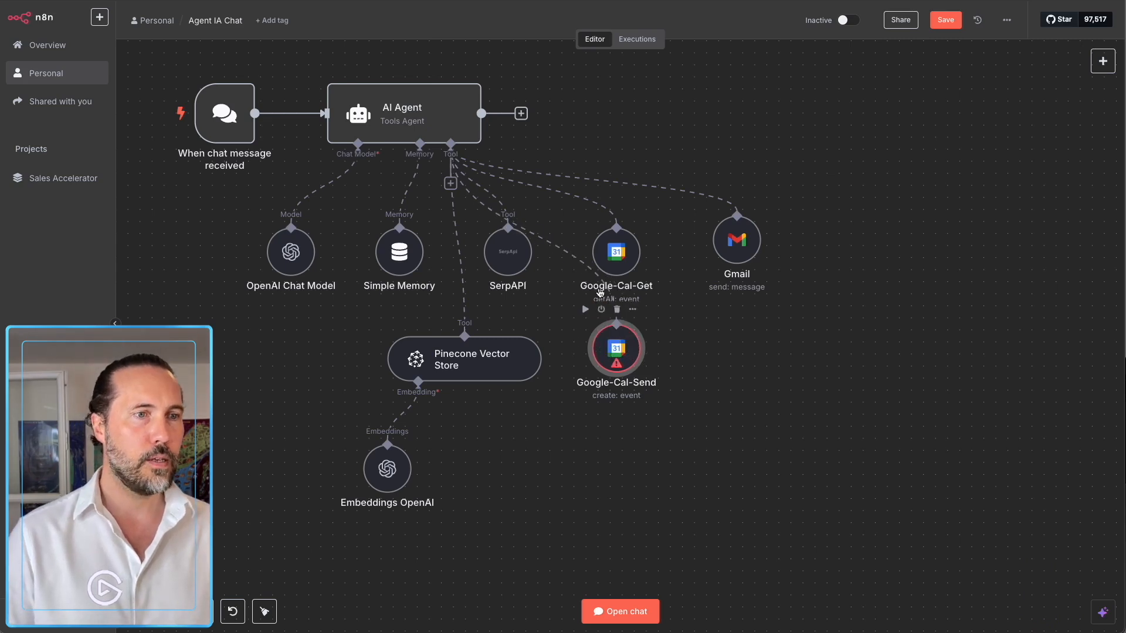
# Start the system message's tool list with 'outils suivants' and a Google-Cal-Get line for reading the agenda.
pyautogui.doubleClick(457, 113)
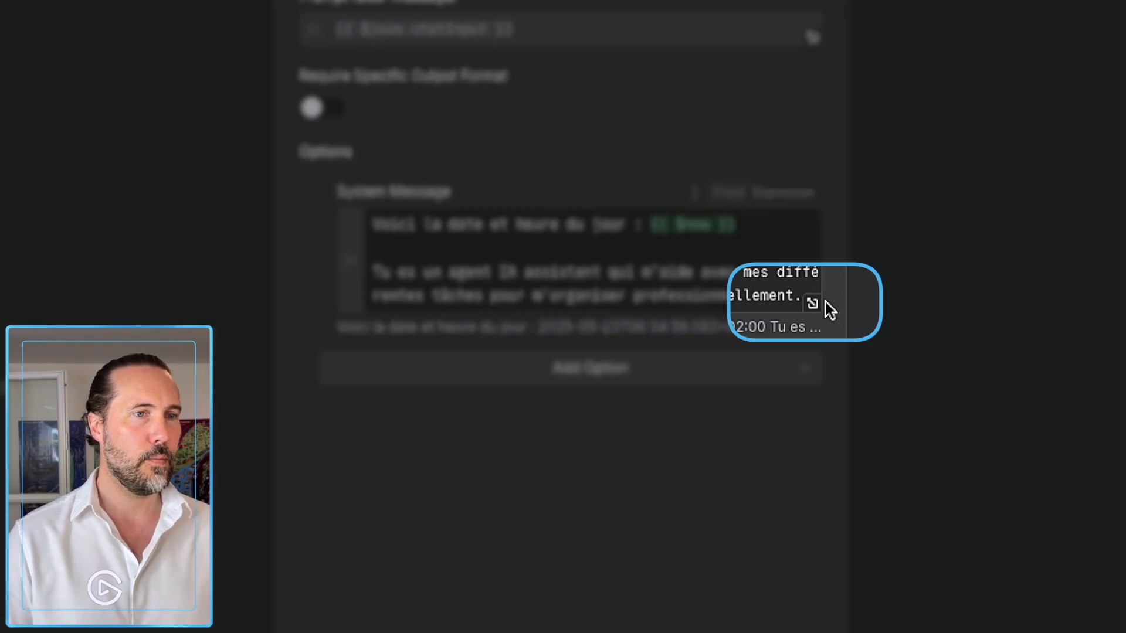
pyautogui.click(800, 296)
pyautogui.click(812, 303)
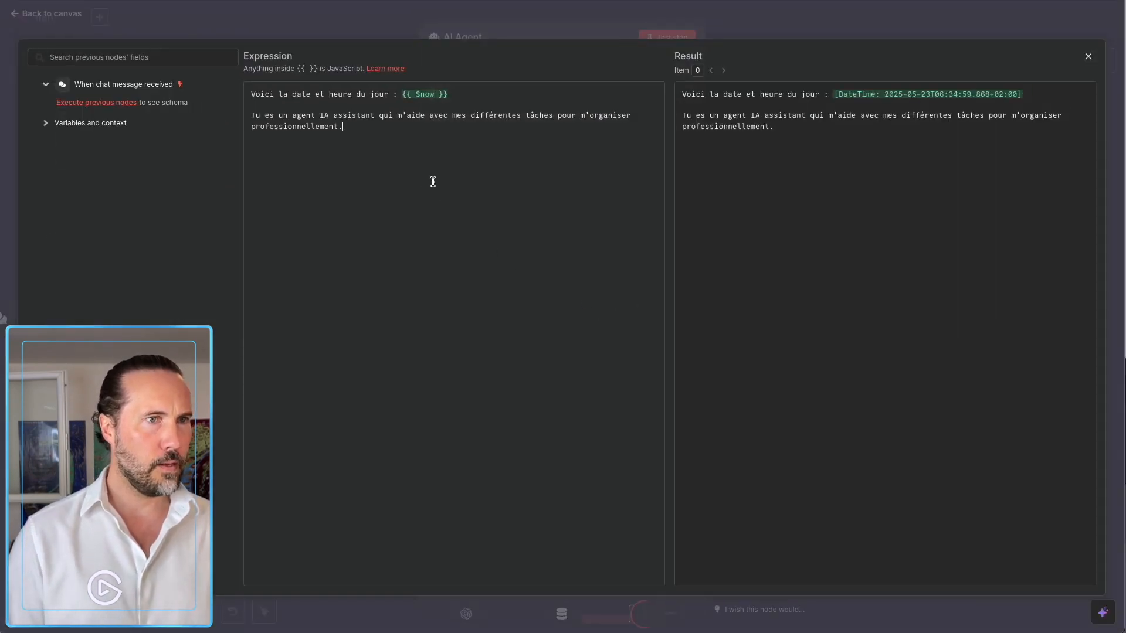
pyautogui.write('Tu as accès aux t')
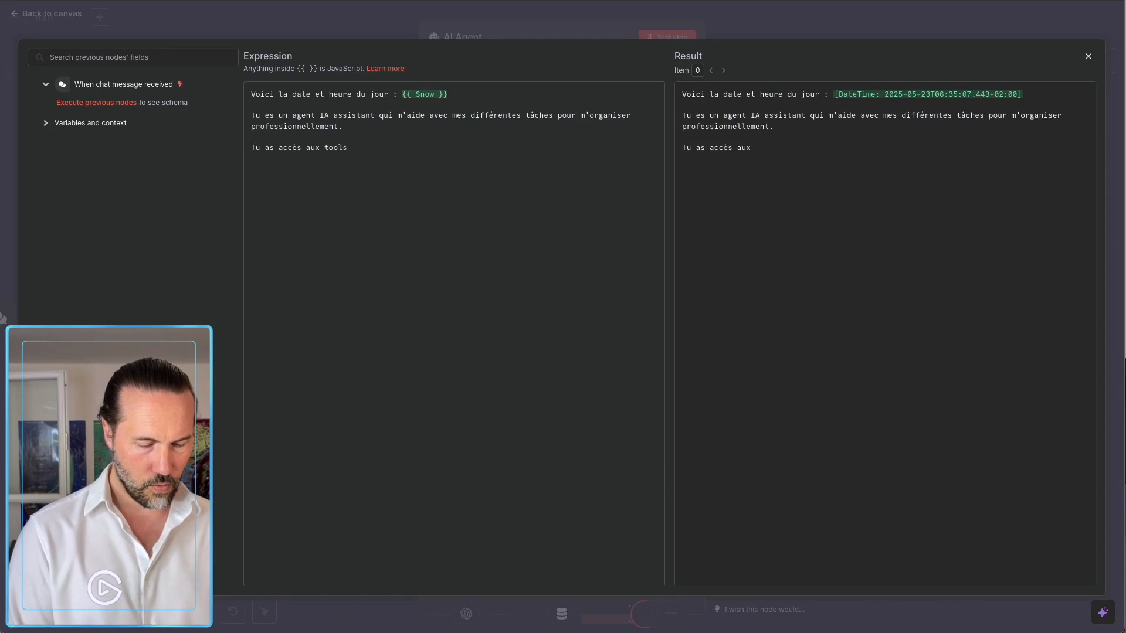
pyautogui.press('BackSpace')
pyautogui.write('outils suivants :')
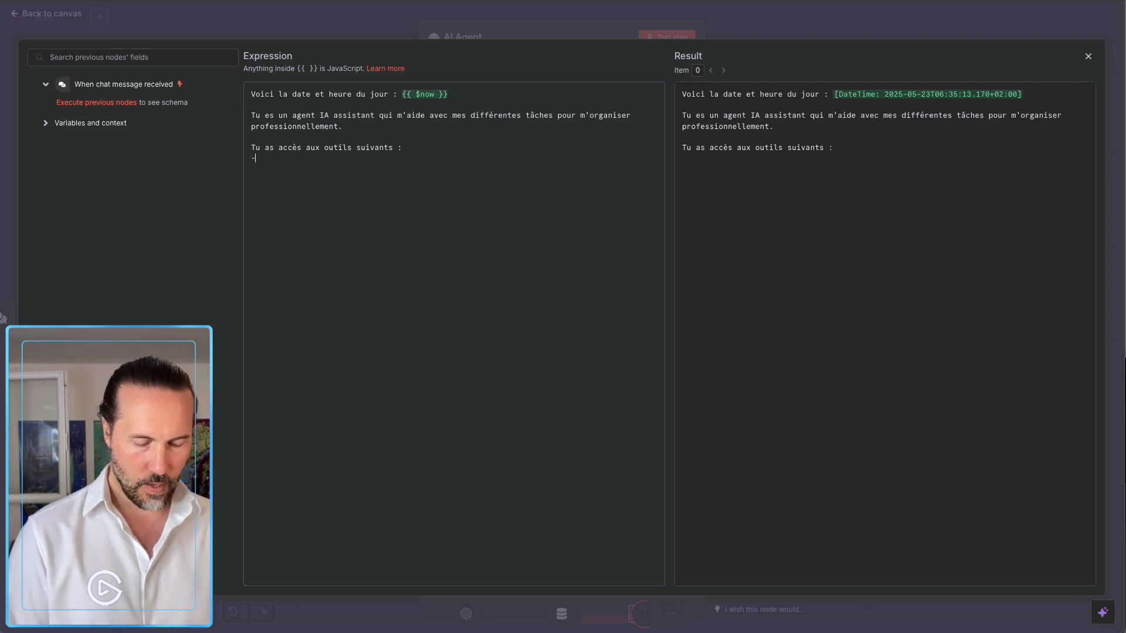
pyautogui.hotkey('ctrl', 'v')
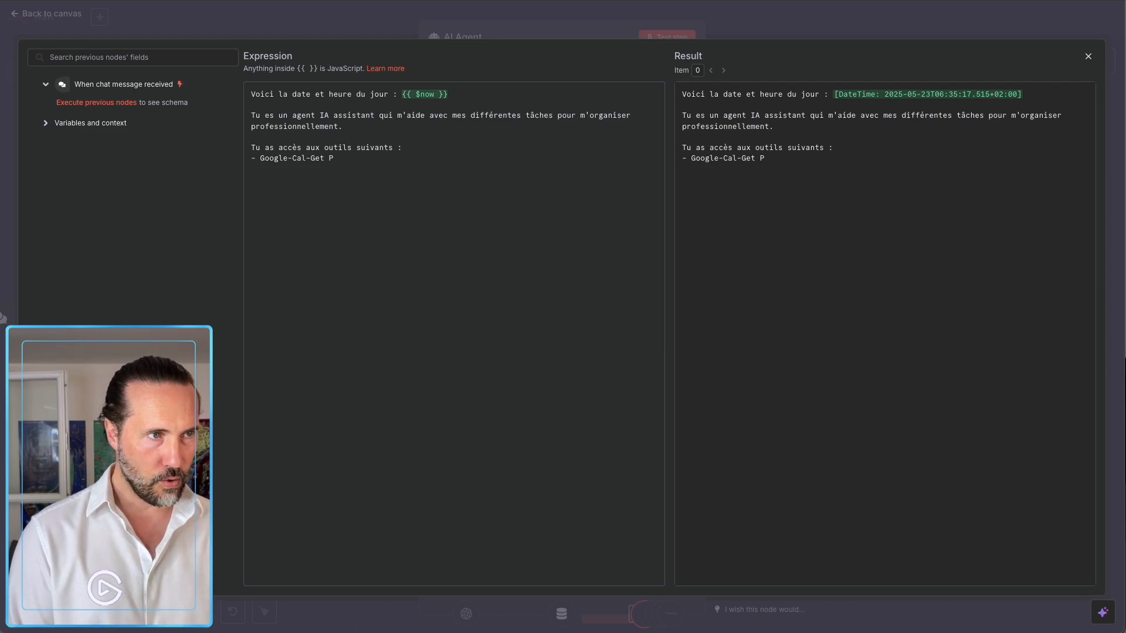
pyautogui.write('pour récu')
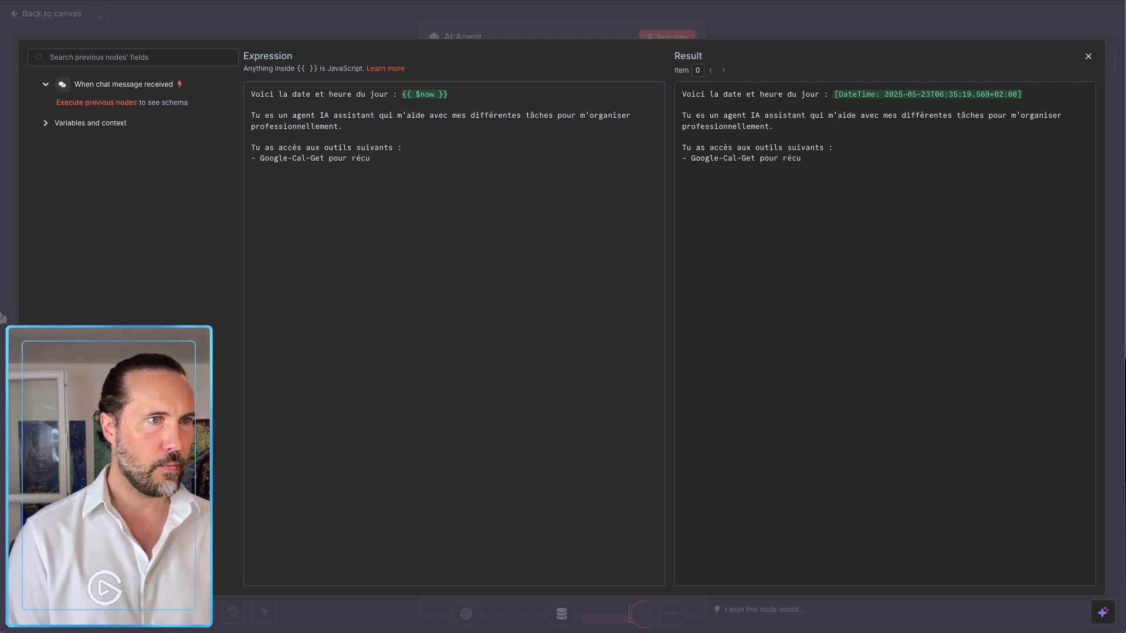
pyautogui.write('pérer les informations de mon agenda')
# Add Google-Cal-Send and Pinecone ('récupérer des contacts en base') lines to the tool list.
pyautogui.hotkey('ctrl', 'v')
pyautogui.write('Send')
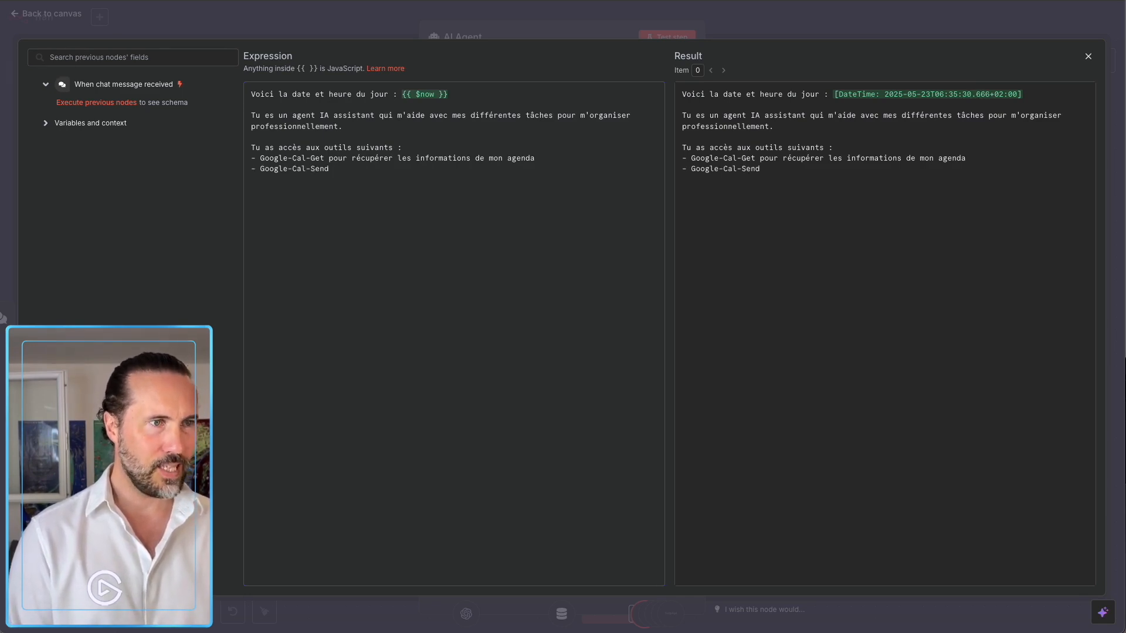
pyautogui.write(' pour envoyer des mails à me')
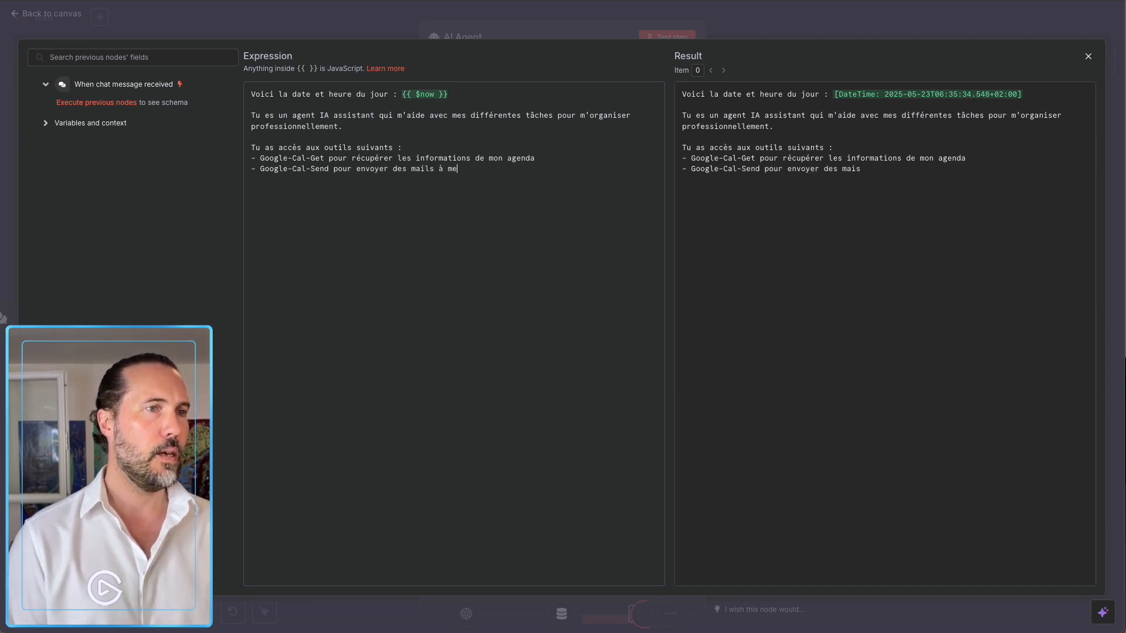
pyautogui.write('s contacts')
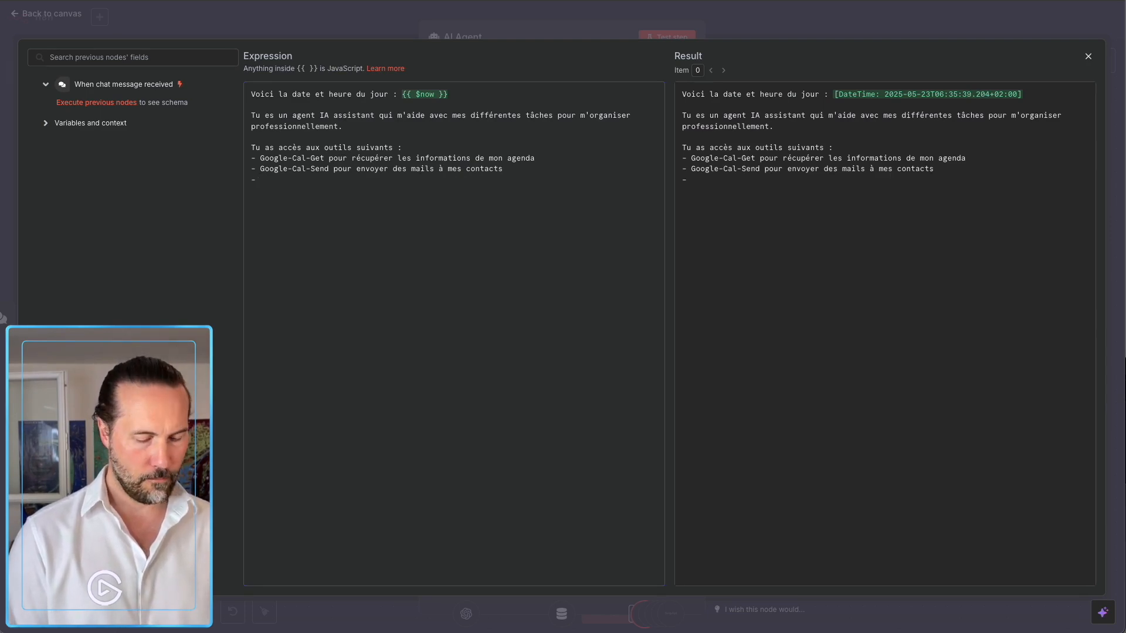
pyautogui.write('- Pie')
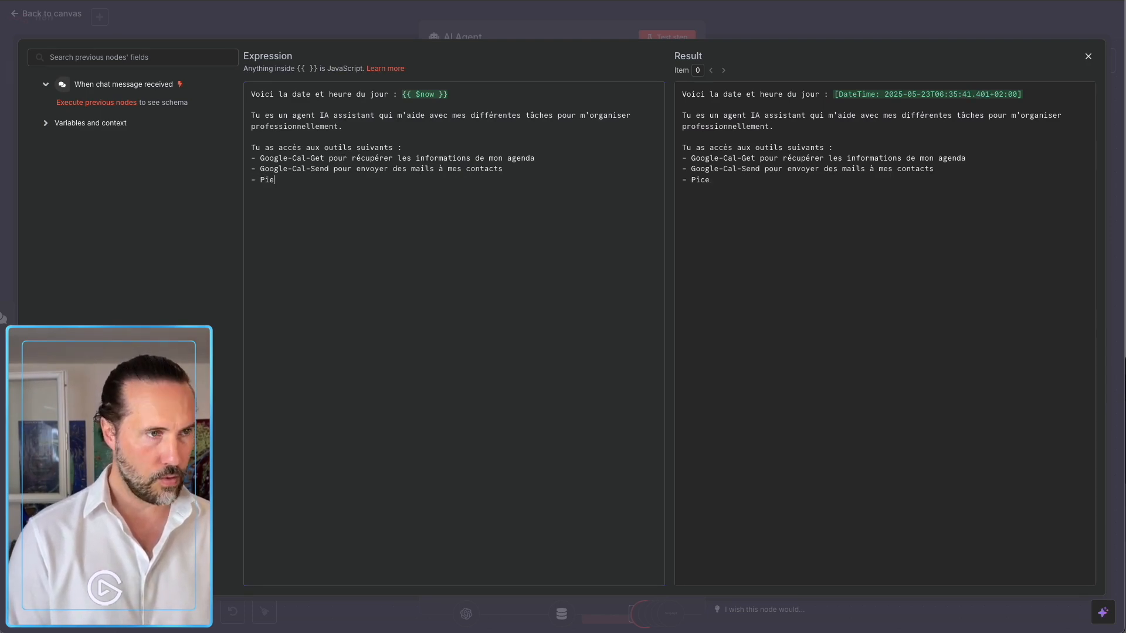
pyautogui.write('necone pour récupérer des')
pyautogui.press('BackSpace')
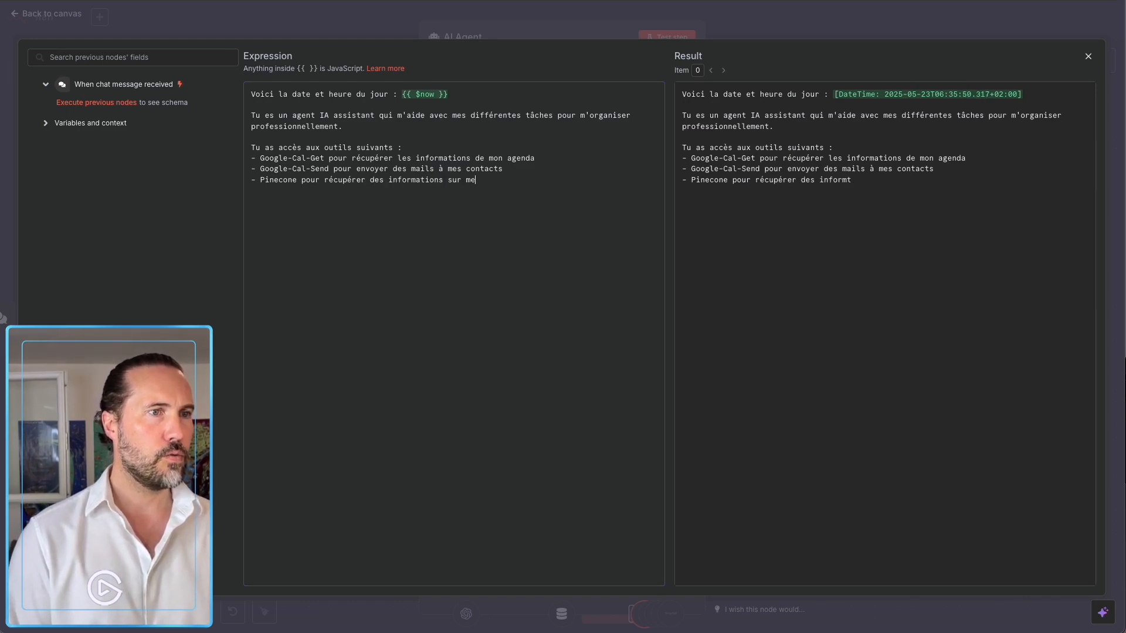
pyautogui.write('contacts ')
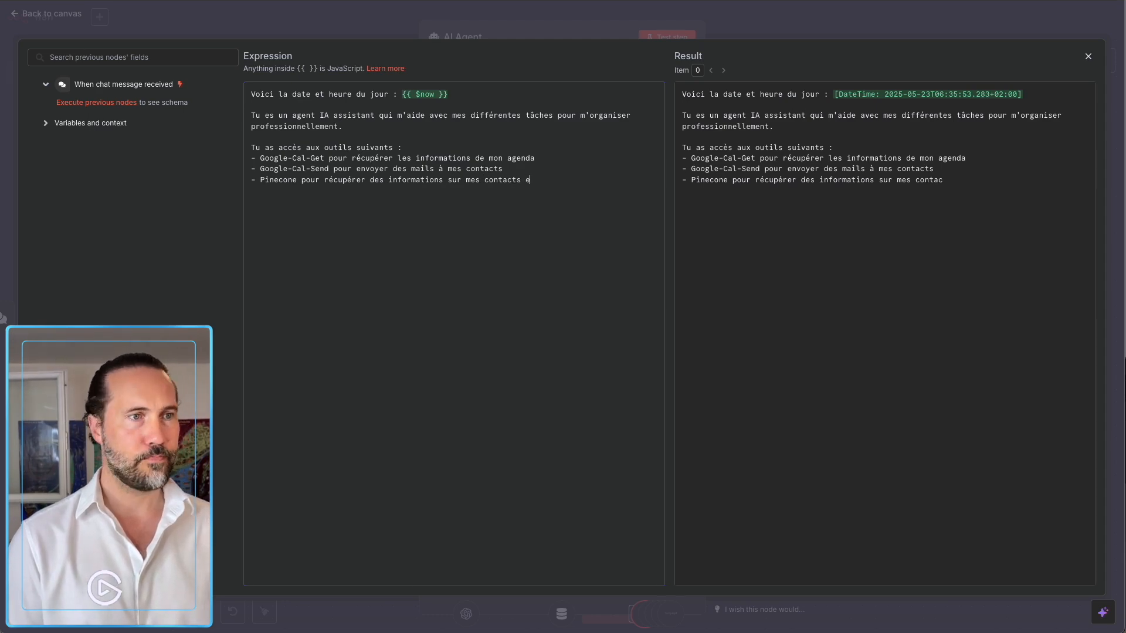
pyautogui.write('en base')
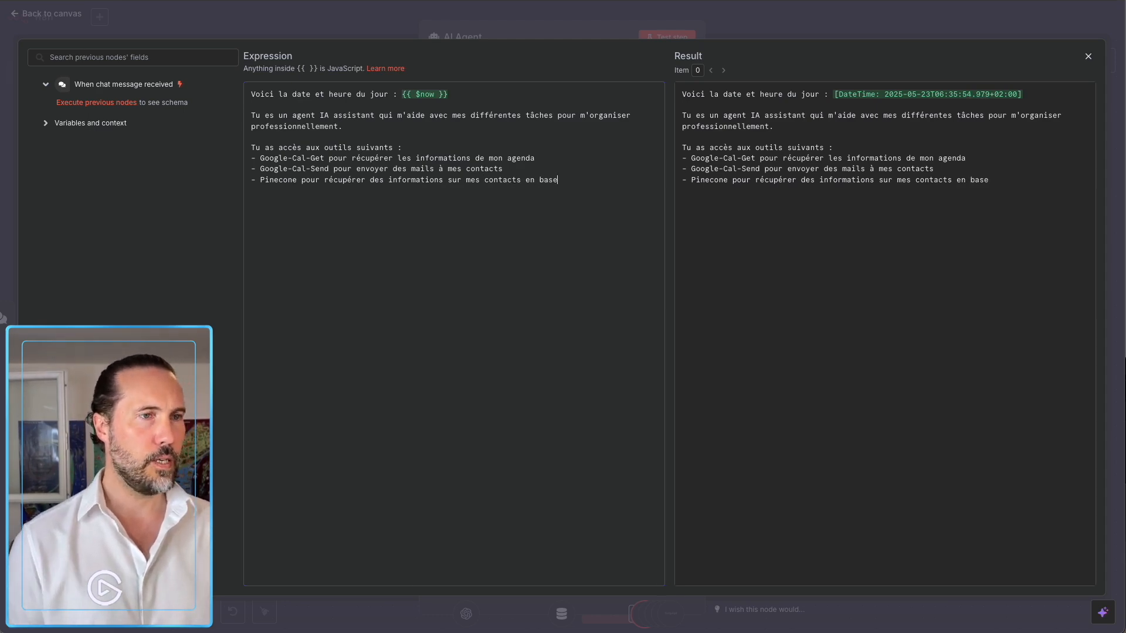
pyautogui.click(645, 21)
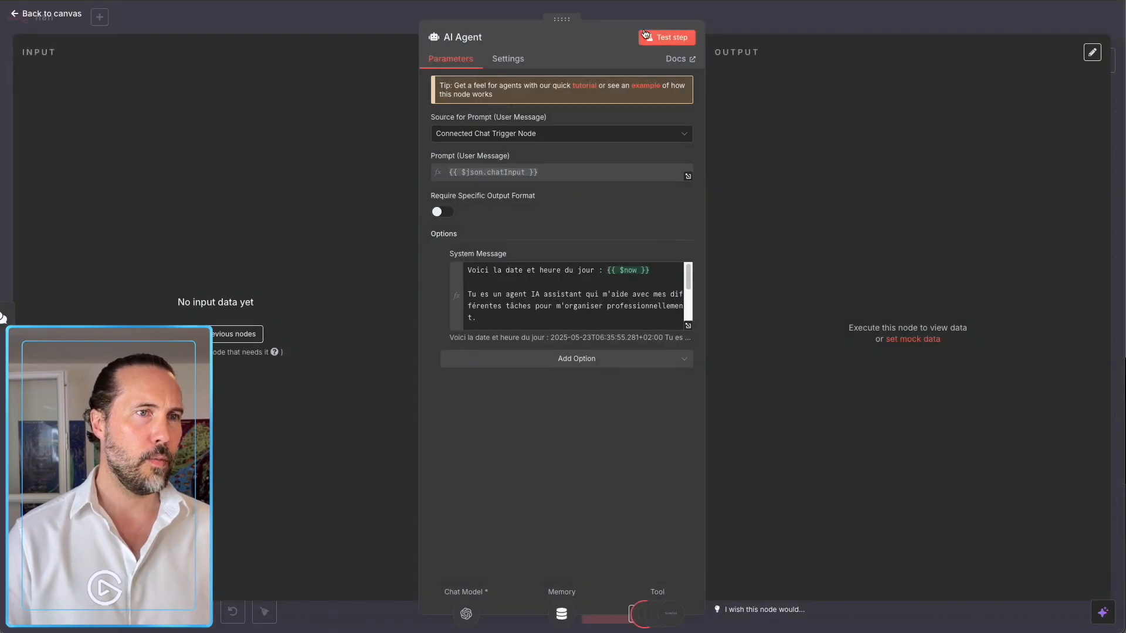
# Set Google-Cal-Send to Create events on the account's own calendar, with model-defined Start and End.
pyautogui.click(729, 12)
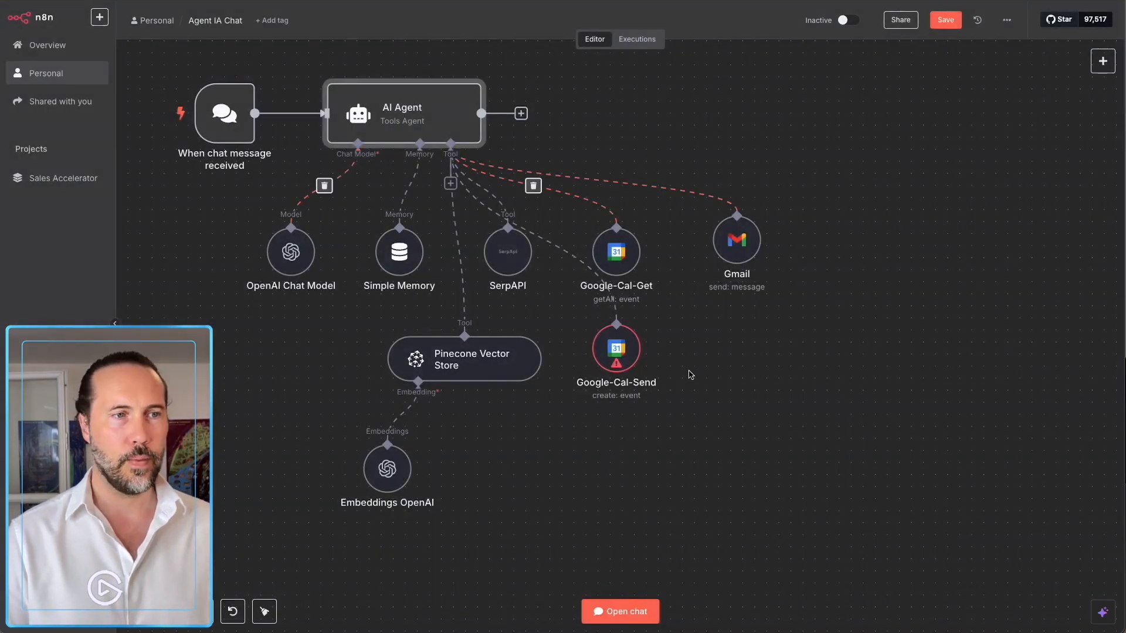
pyautogui.doubleClick(616, 348)
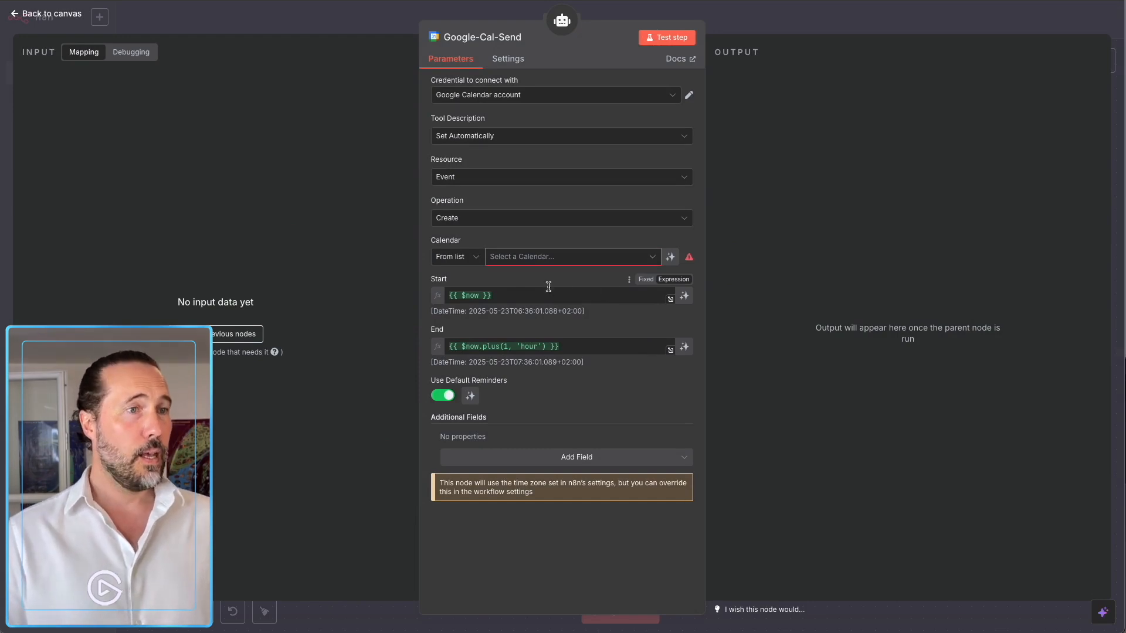
pyautogui.click(504, 219)
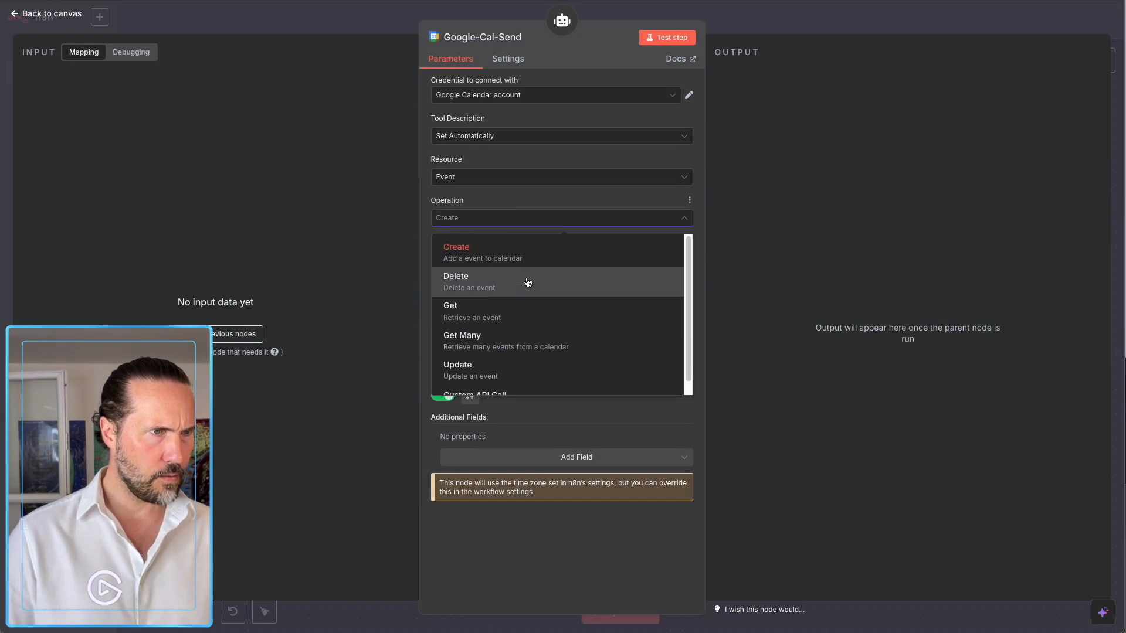
pyautogui.click(511, 198)
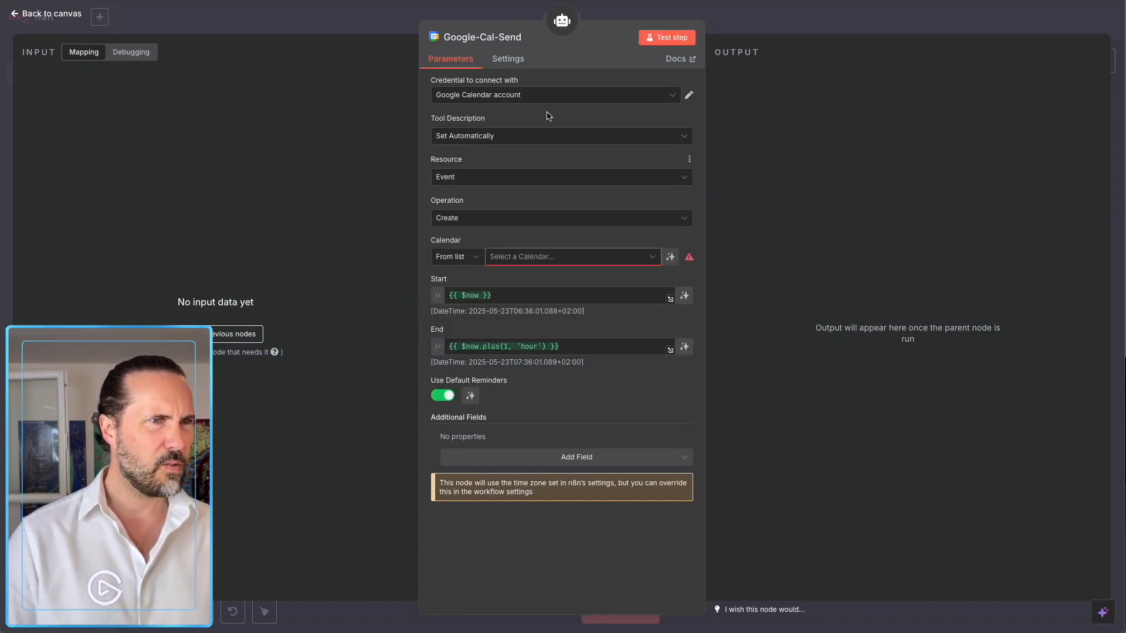
pyautogui.click(739, 27)
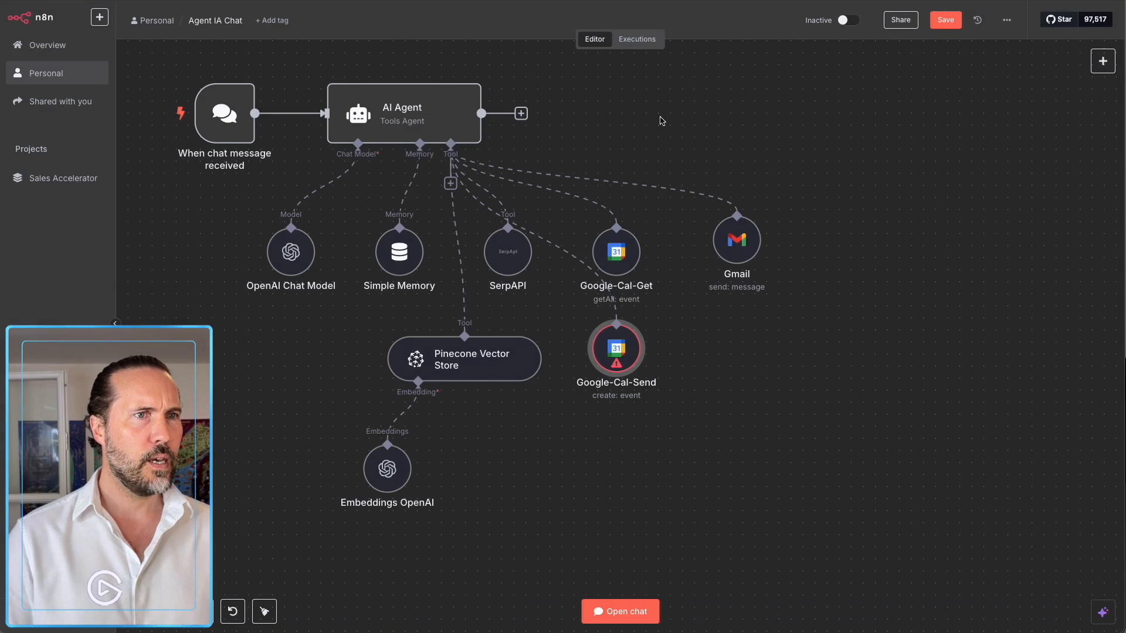
pyautogui.doubleClick(619, 349)
pyautogui.click(539, 254)
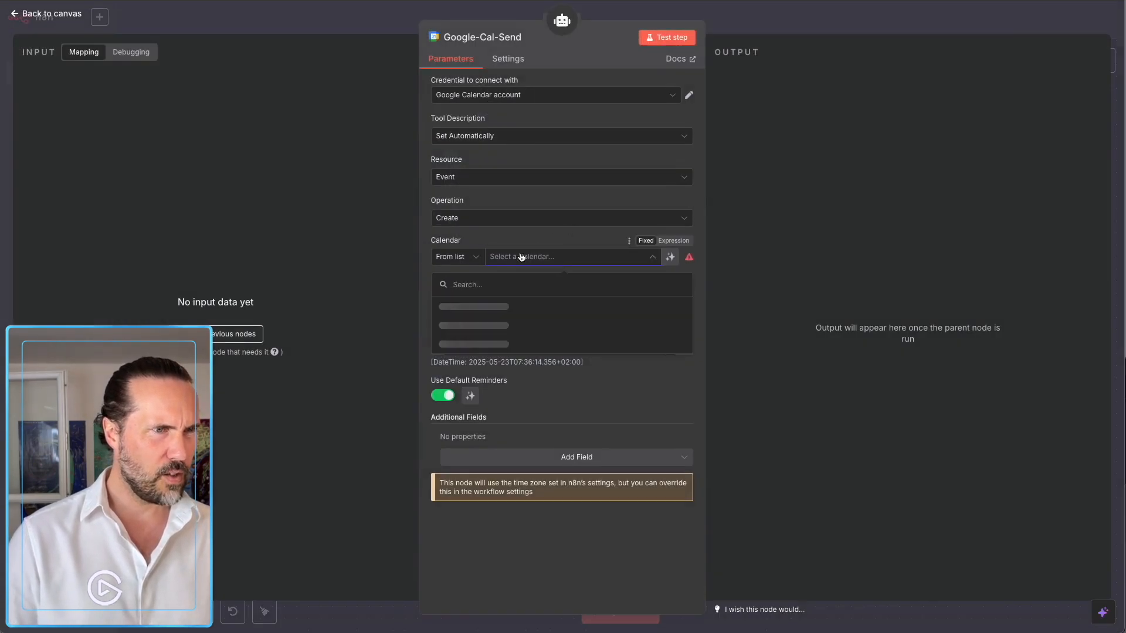
pyautogui.click(487, 345)
pyautogui.click(685, 295)
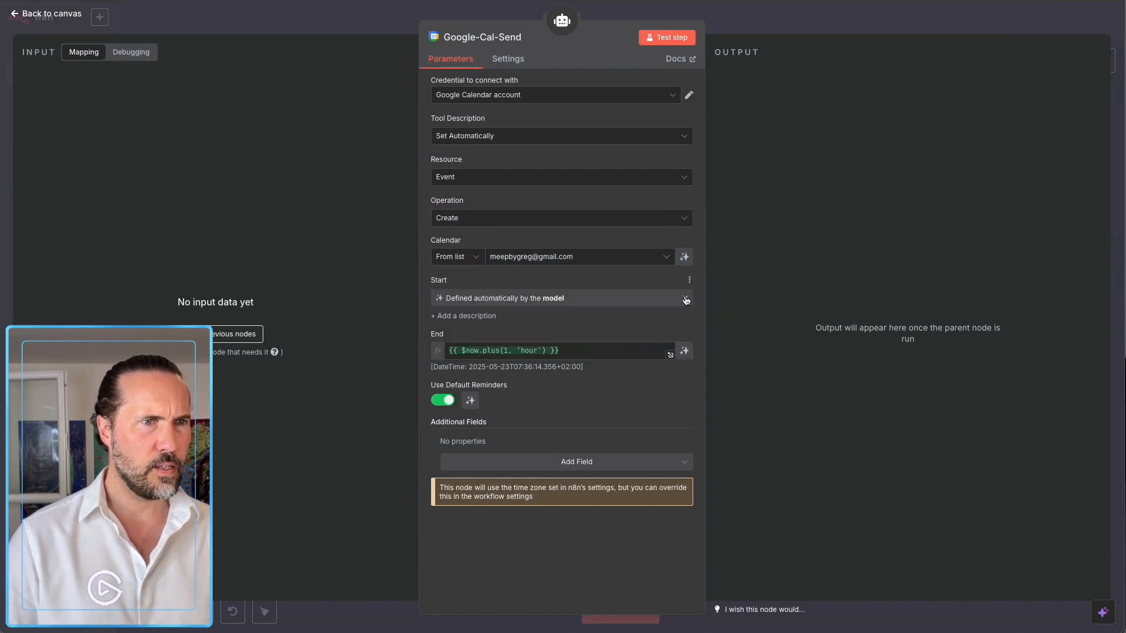
pyautogui.click(685, 352)
pyautogui.click(761, 25)
# Begin renaming Google-Cal-Send, abandon it, and reopen the AI Agent settings.
pyautogui.doubleClick(610, 357)
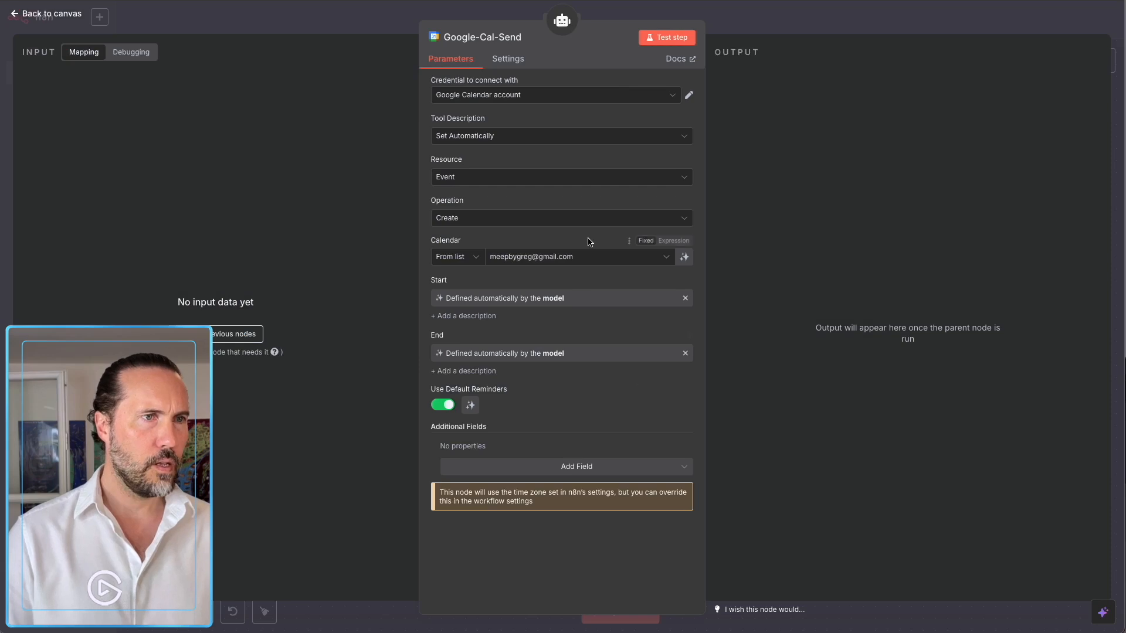
pyautogui.click(518, 37)
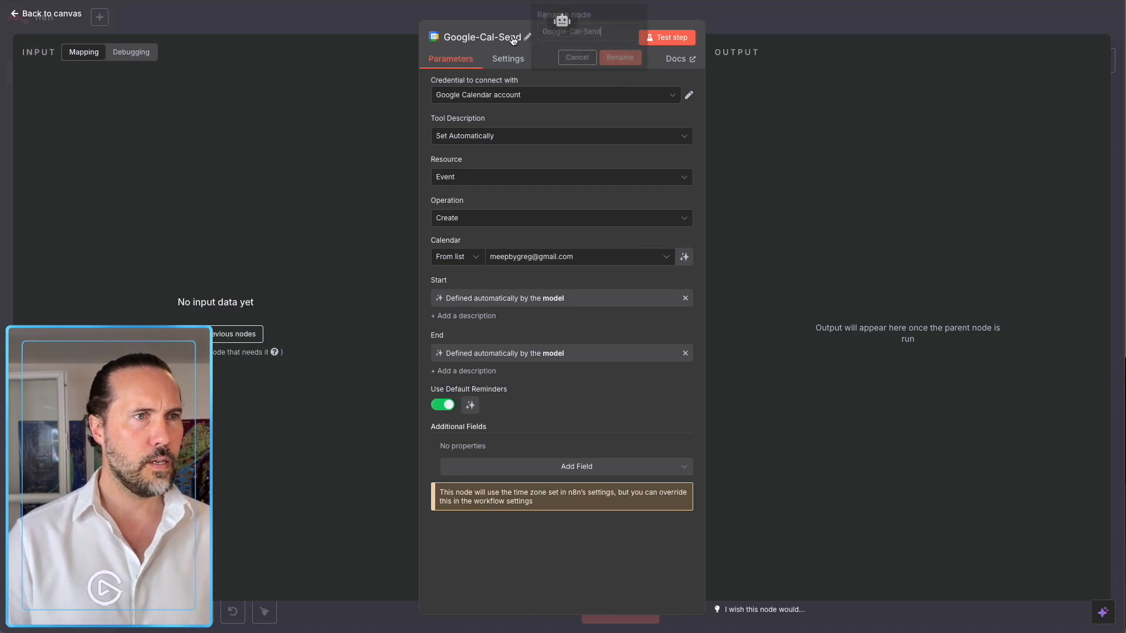
pyautogui.doubleClick(595, 31)
pyautogui.click(770, 25)
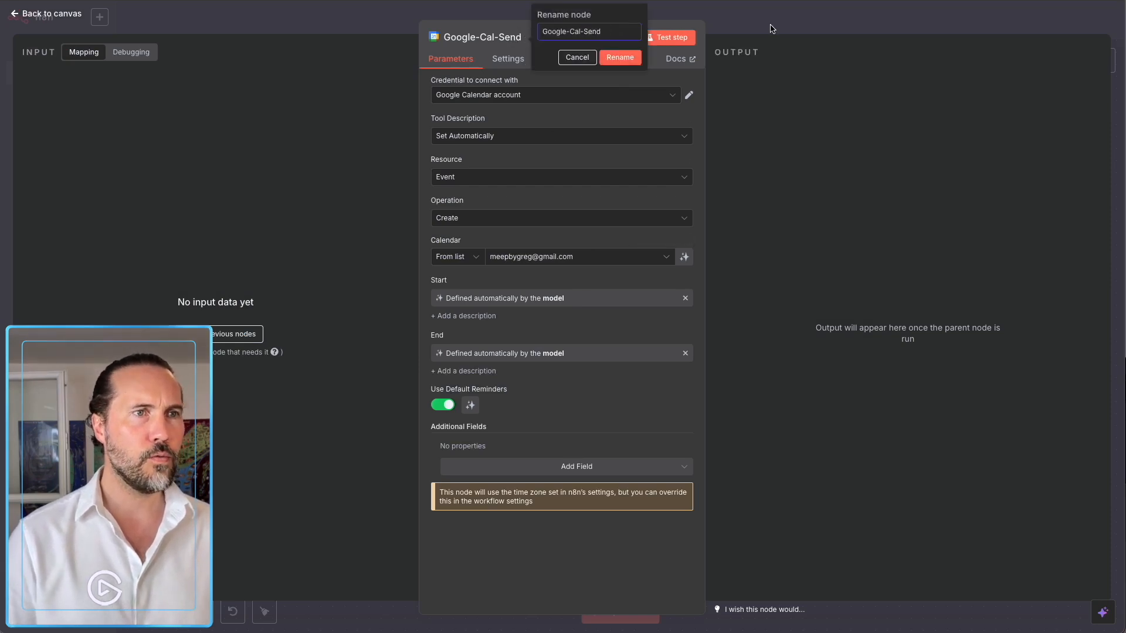
pyautogui.doubleClick(412, 130)
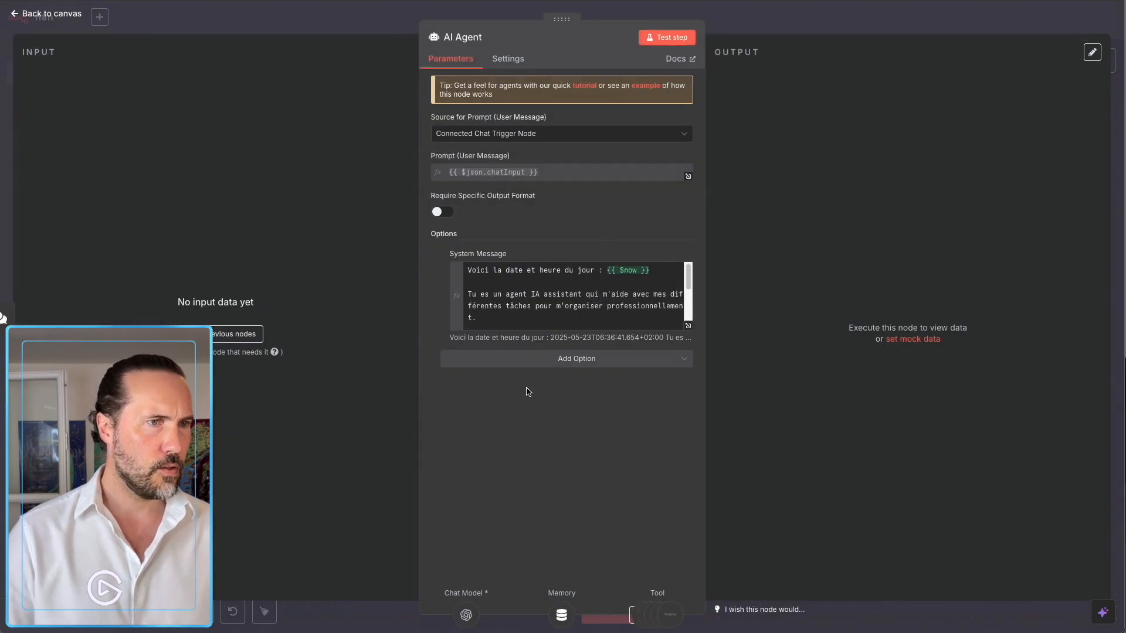
# Change Google-Cal-Send to Google-Cal-Create in the agent's system message.
pyautogui.click(692, 327)
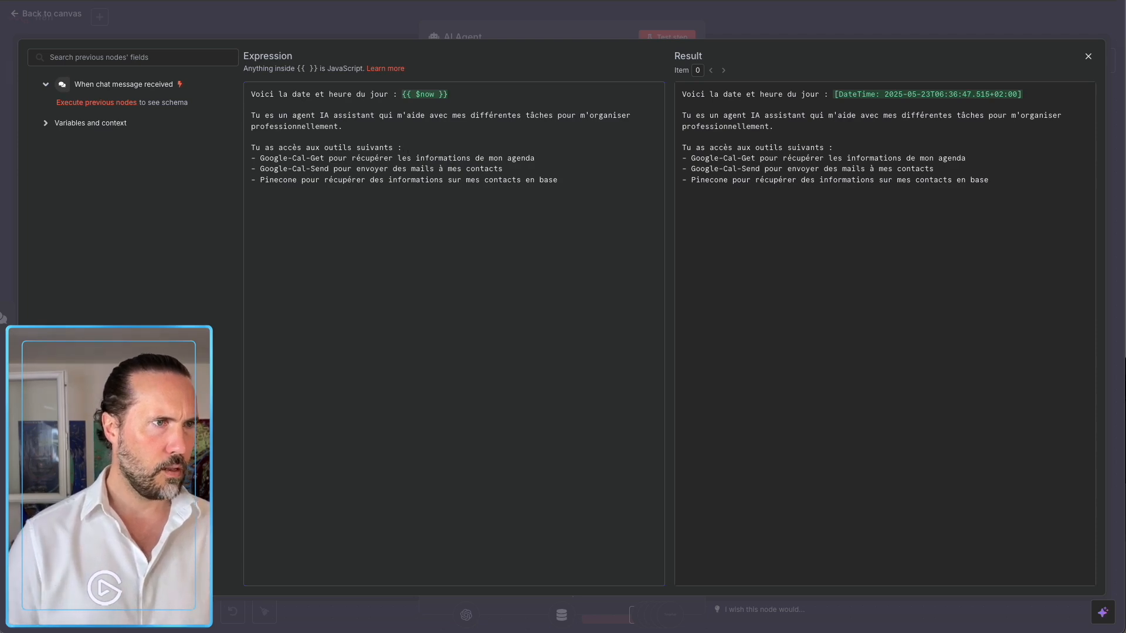
pyautogui.doubleClick(320, 168)
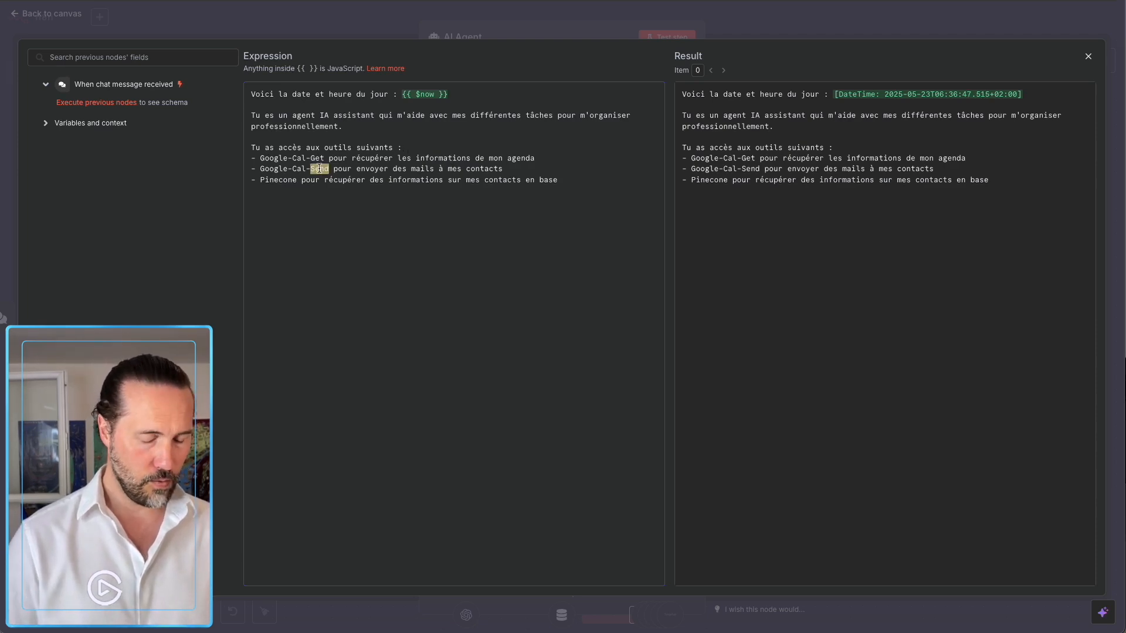
pyautogui.write('Create')
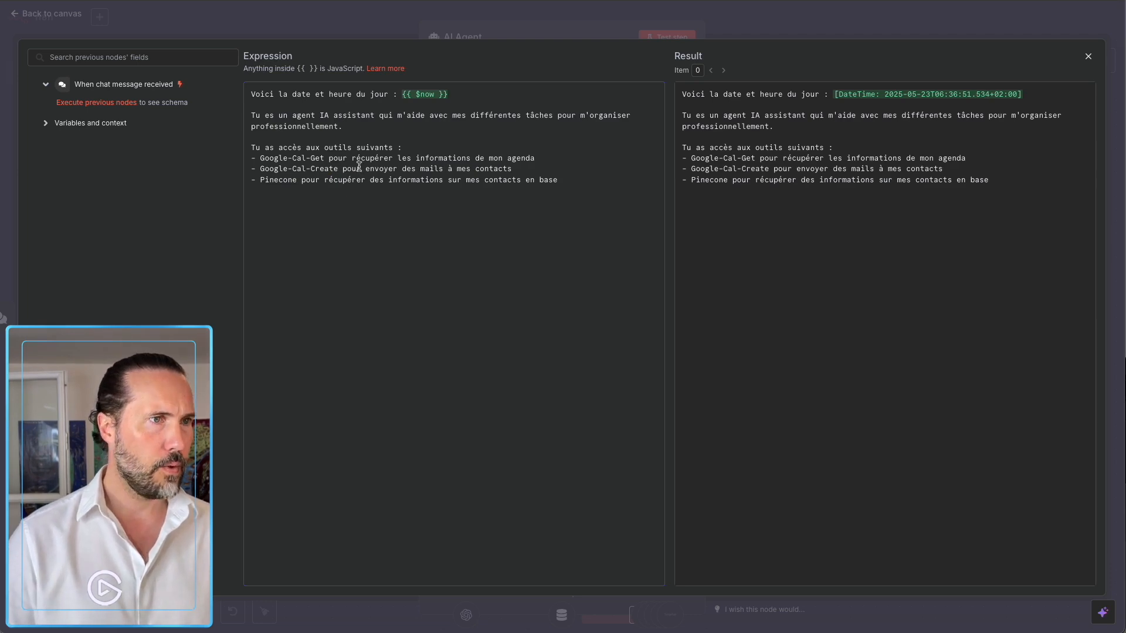
# Add a '- Gmail pour envoyer des emails à mes contacts de manière professionnelle' line.
pyautogui.click(529, 165)
pyautogui.press('Return')
pyautogui.write('- ')
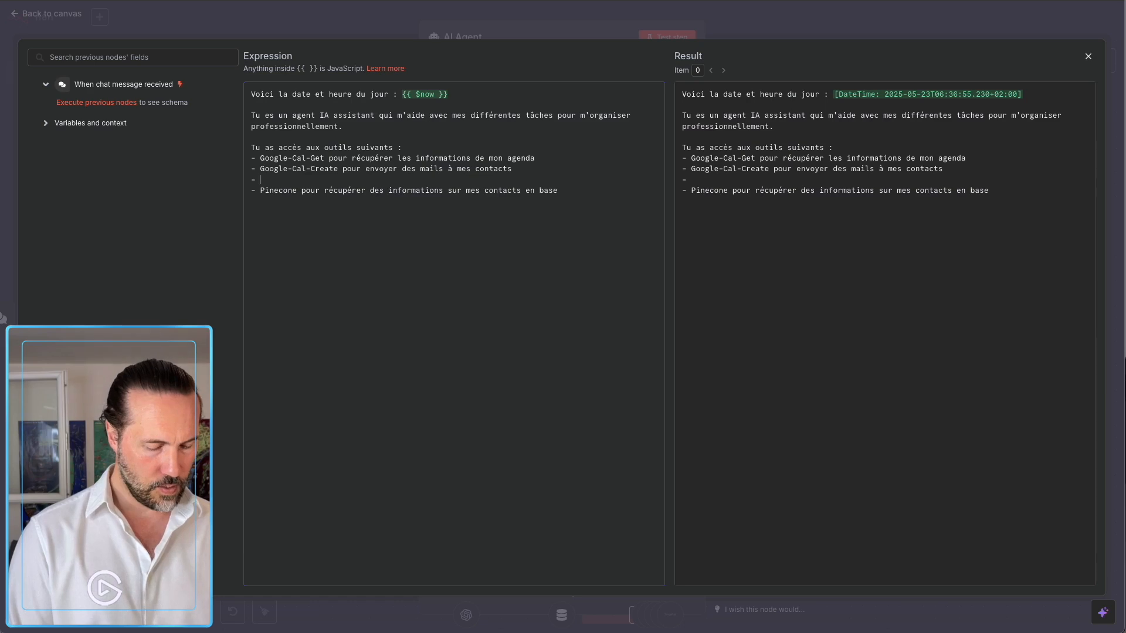
pyautogui.write('Gmail pour enco')
pyautogui.press('BackSpace')
pyautogui.press('BackSpace')
pyautogui.write('voyer des emails à')
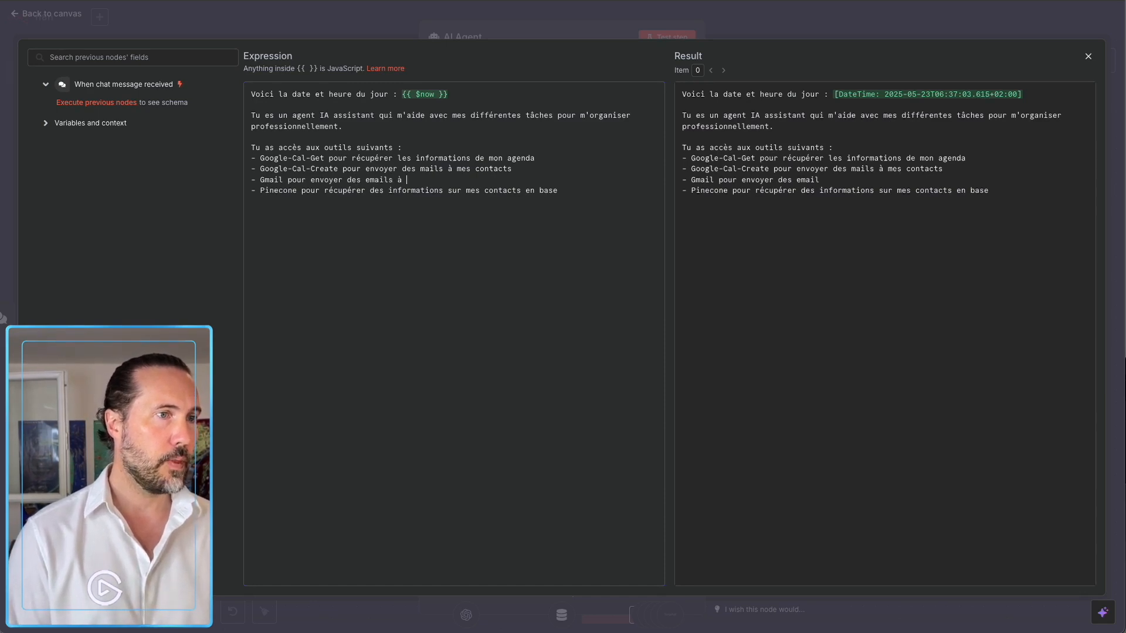
pyautogui.write(' mes contacts ')
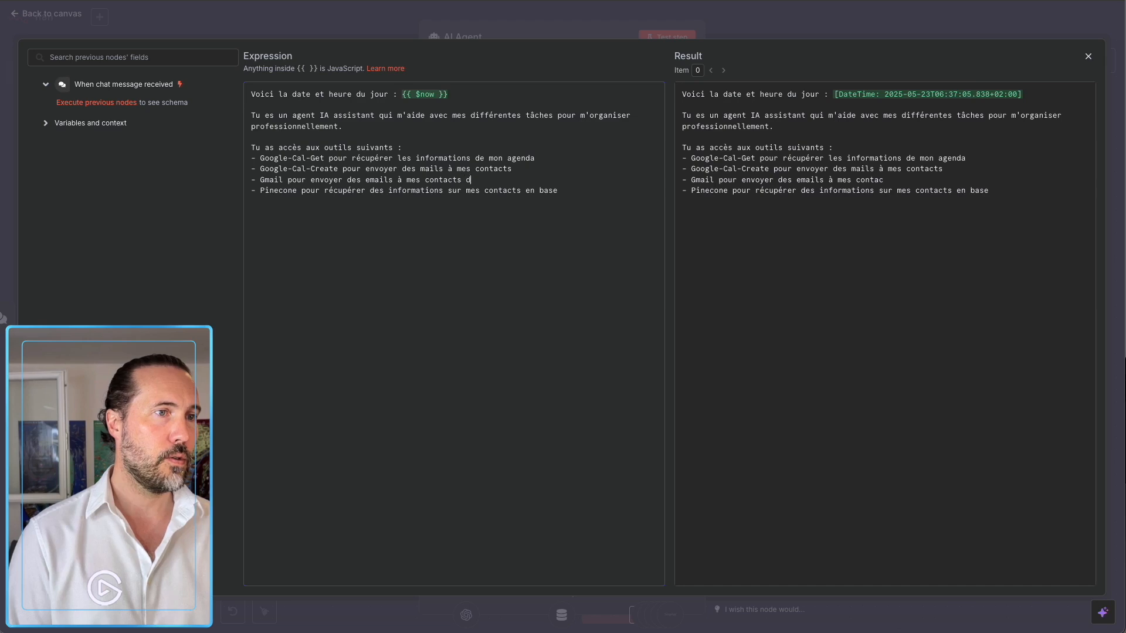
pyautogui.write('de manière pro')
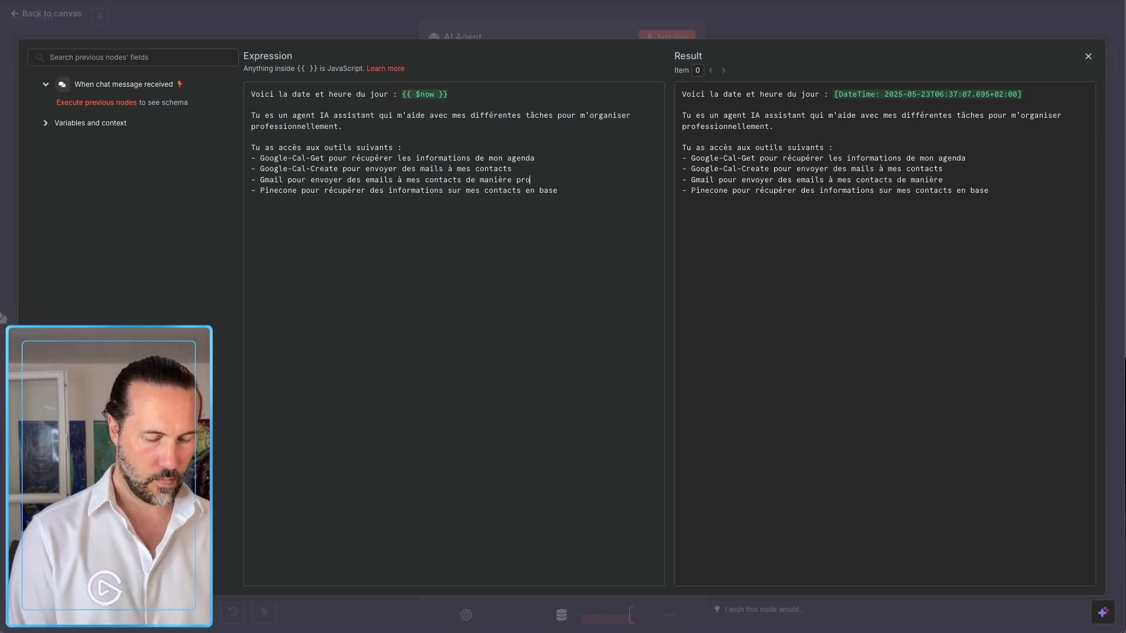
pyautogui.write('fessionnelle')
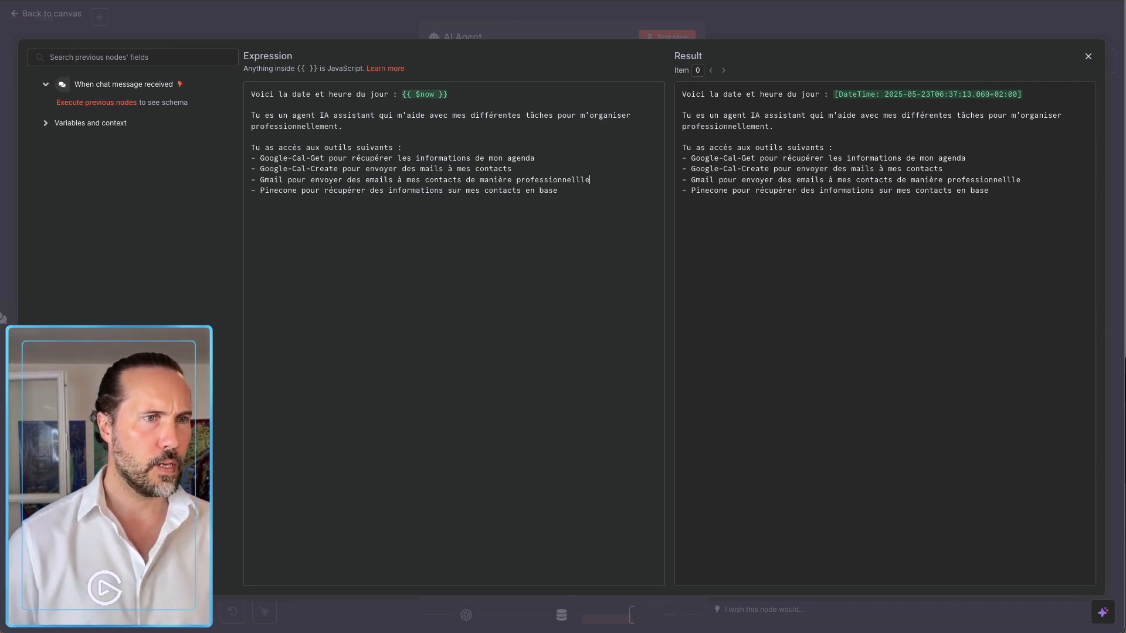
pyautogui.click(712, 30)
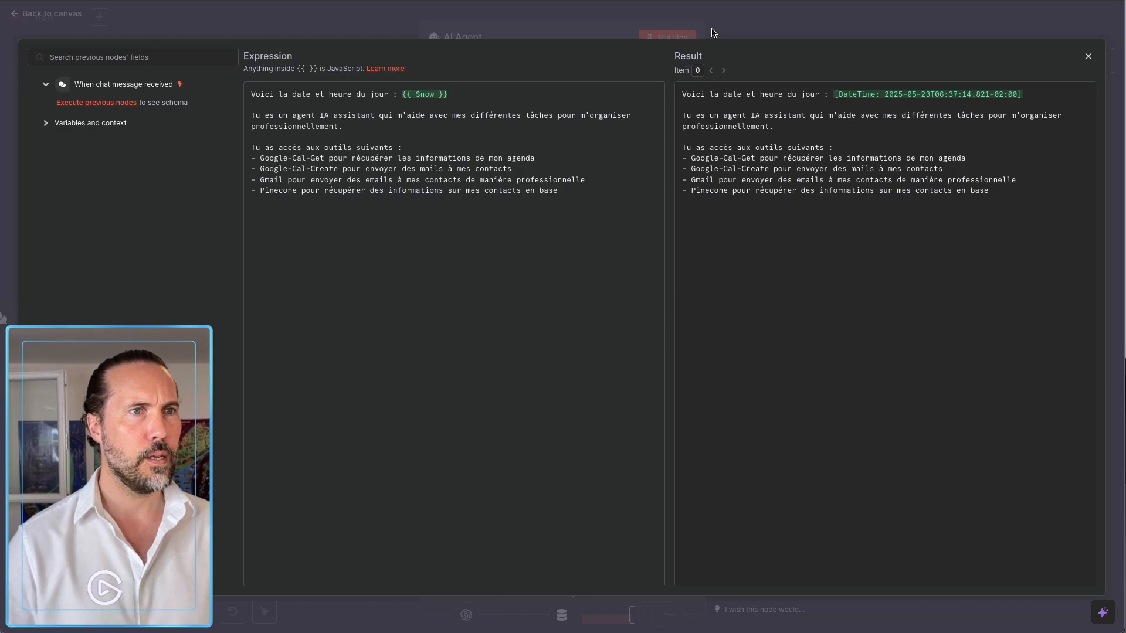
pyautogui.click(744, 38)
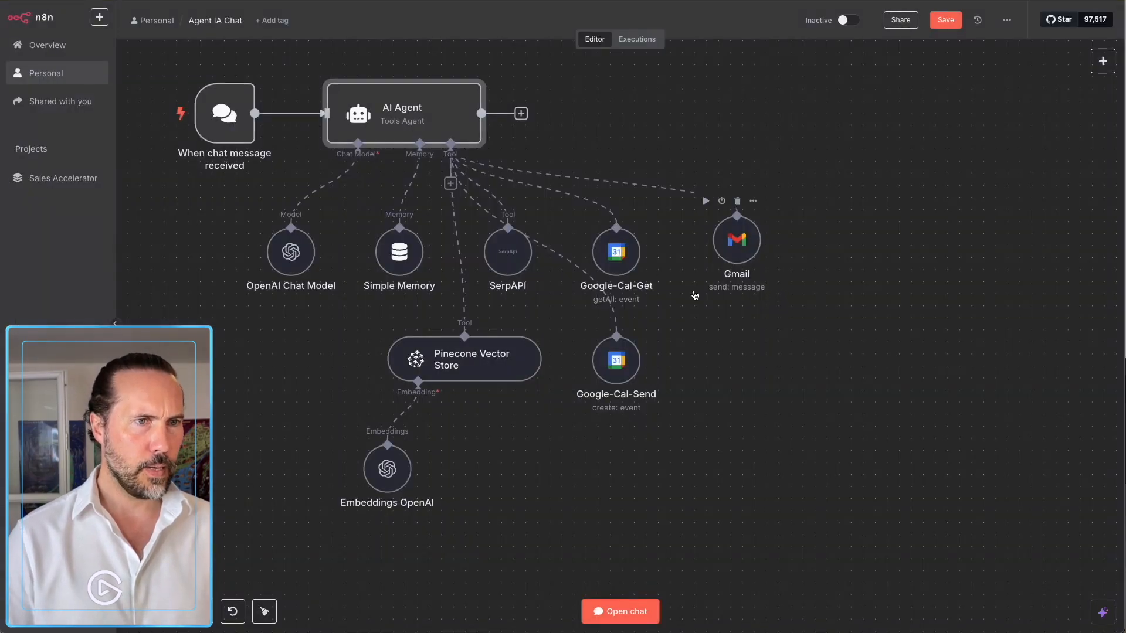
# Rename the Google-Cal-Send node to Google-Cal-Create.
pyautogui.click(627, 401)
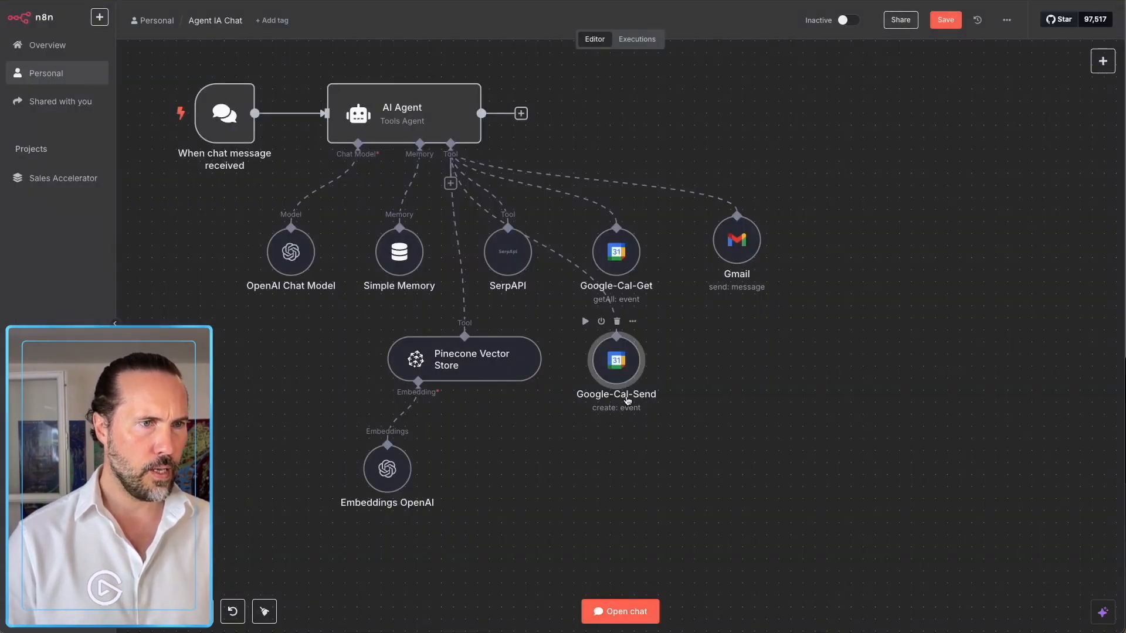
pyautogui.doubleClick(625, 384)
pyautogui.click(482, 37)
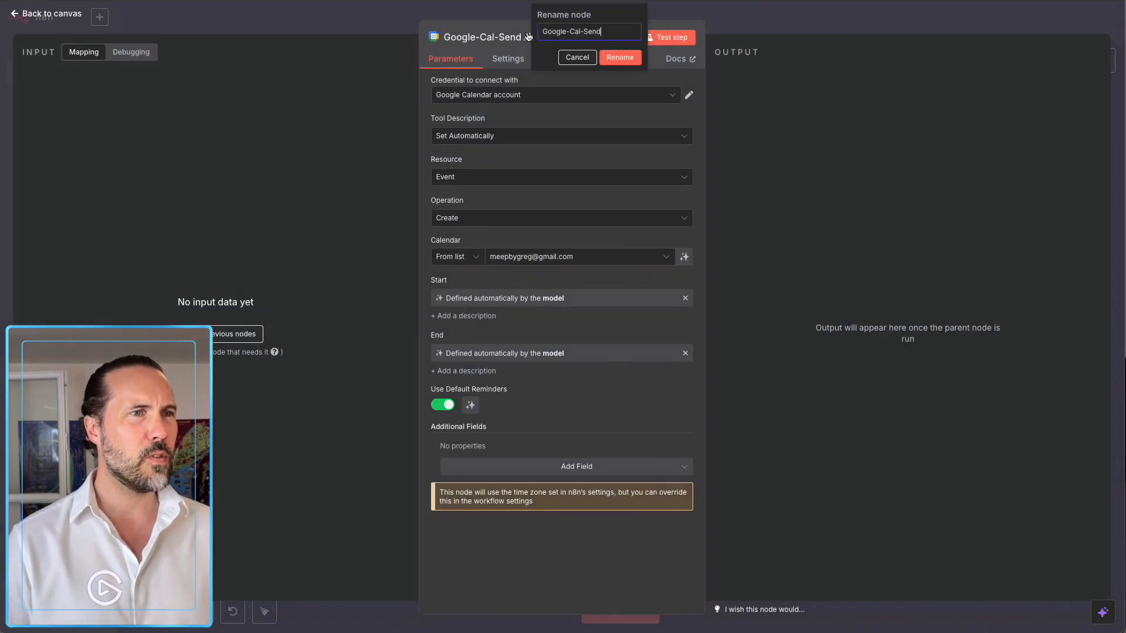
pyautogui.doubleClick(592, 31)
pyautogui.write('Create')
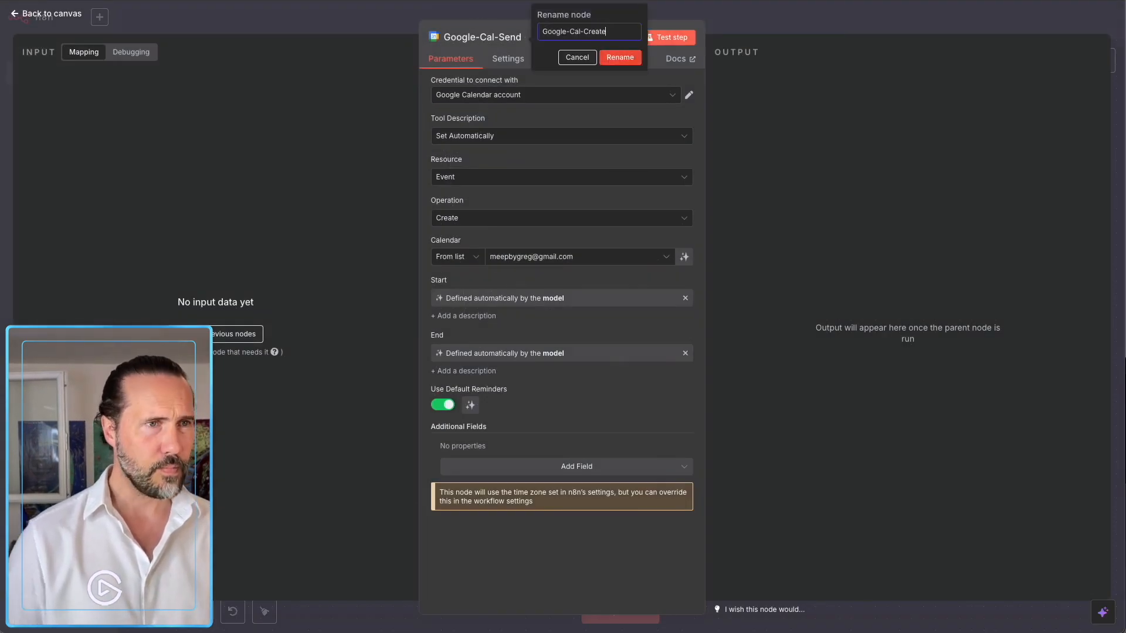
pyautogui.click(620, 57)
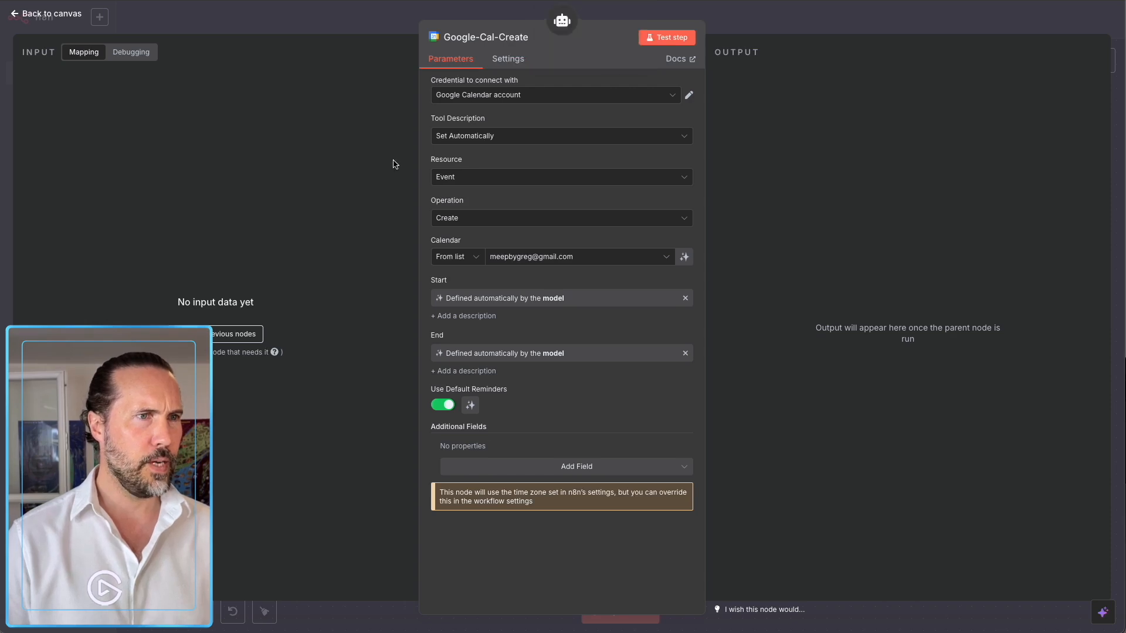
# Confirm resource Event and operation Create for Google-Cal-Create.
pyautogui.click(463, 177)
pyautogui.click(465, 223)
pyautogui.click(473, 227)
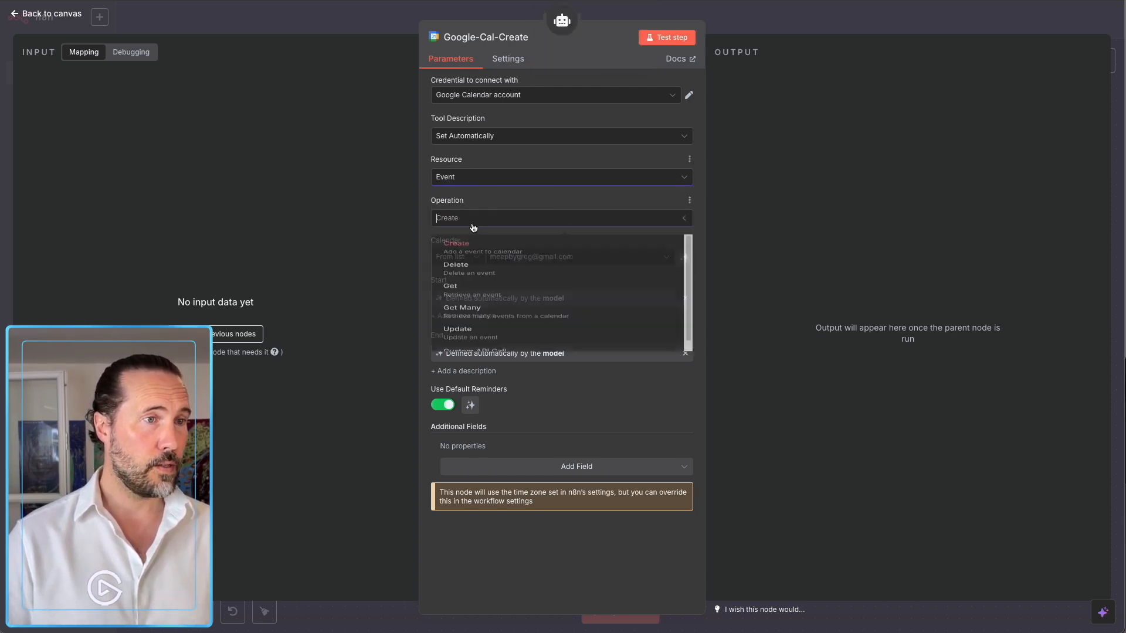
pyautogui.click(472, 248)
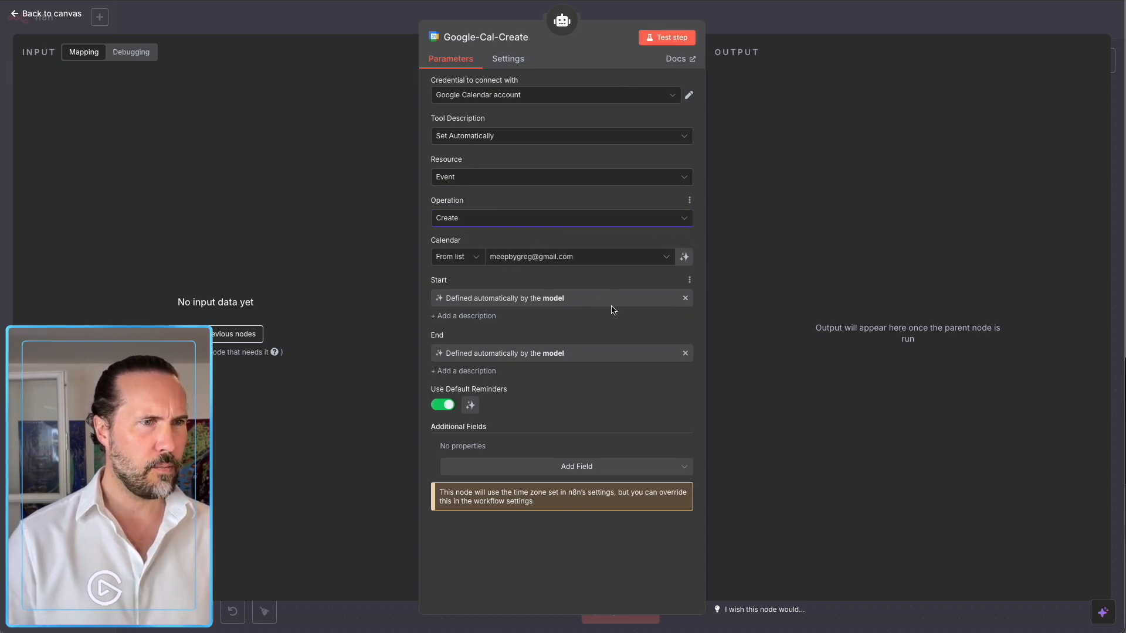
pyautogui.click(809, 30)
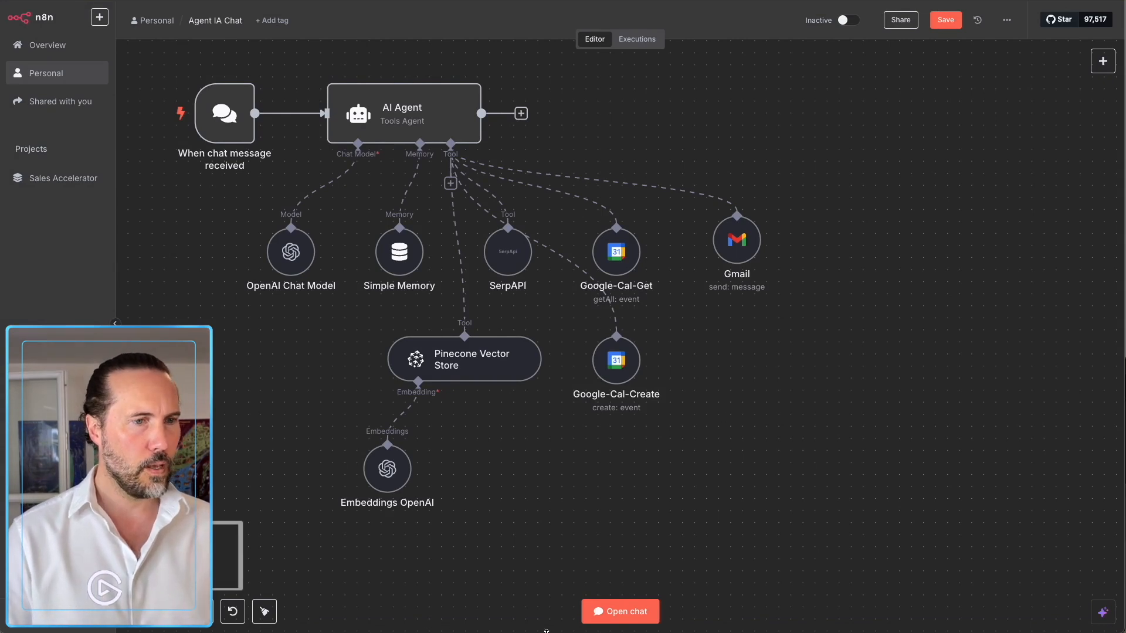
# Ask the agent in chat to email a contact proposing lunch, then add the event to the agenda.
pyautogui.click(620, 612)
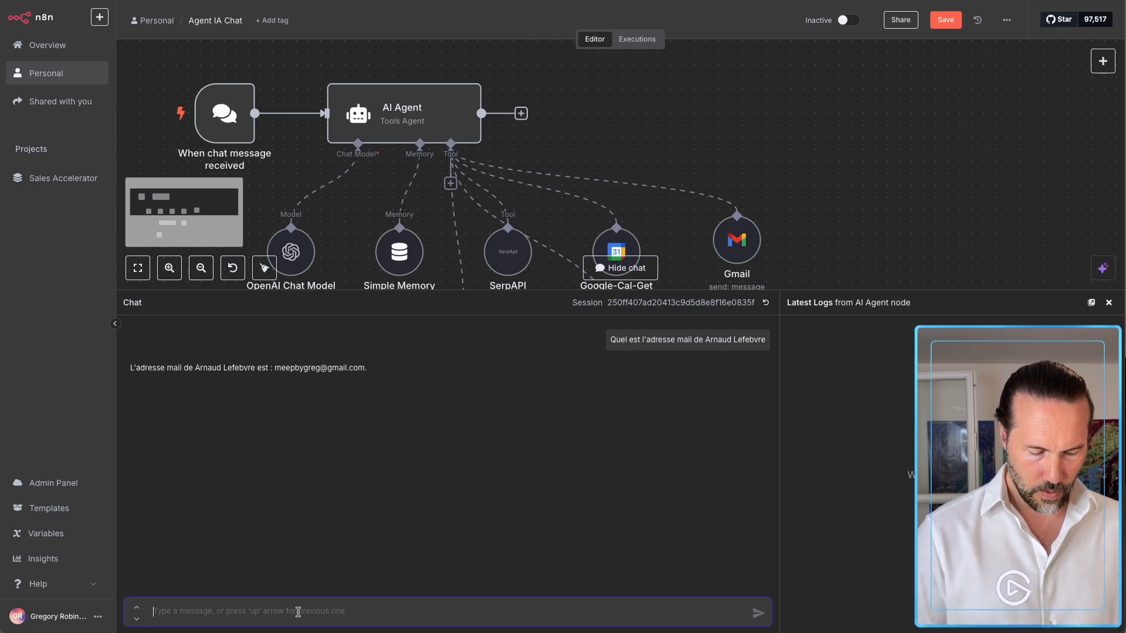
pyautogui.write('Envoi un')
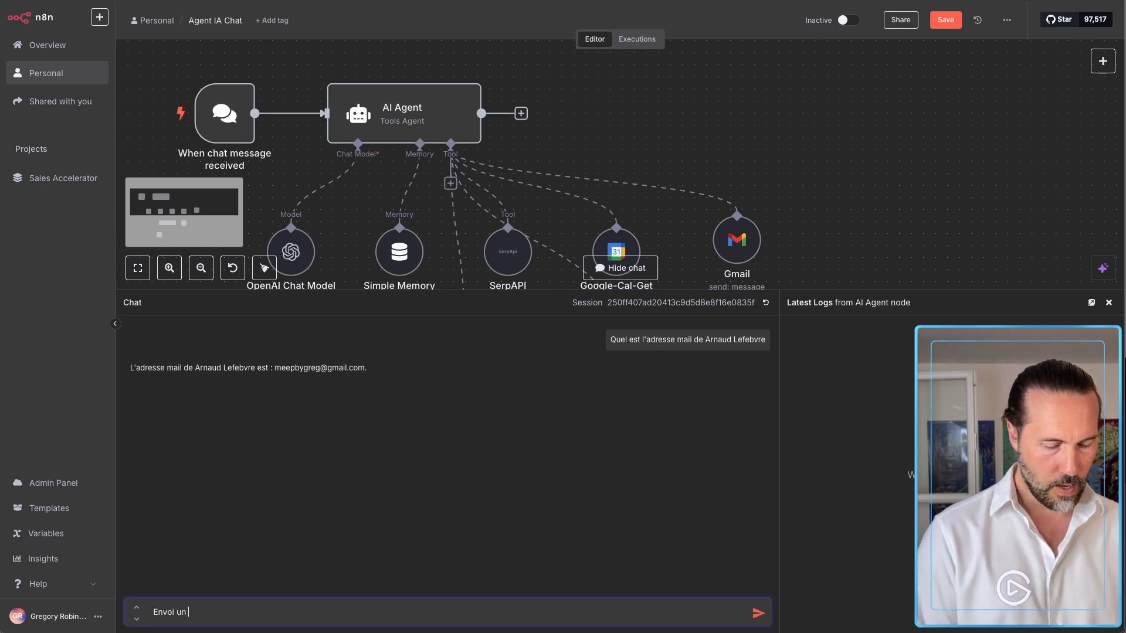
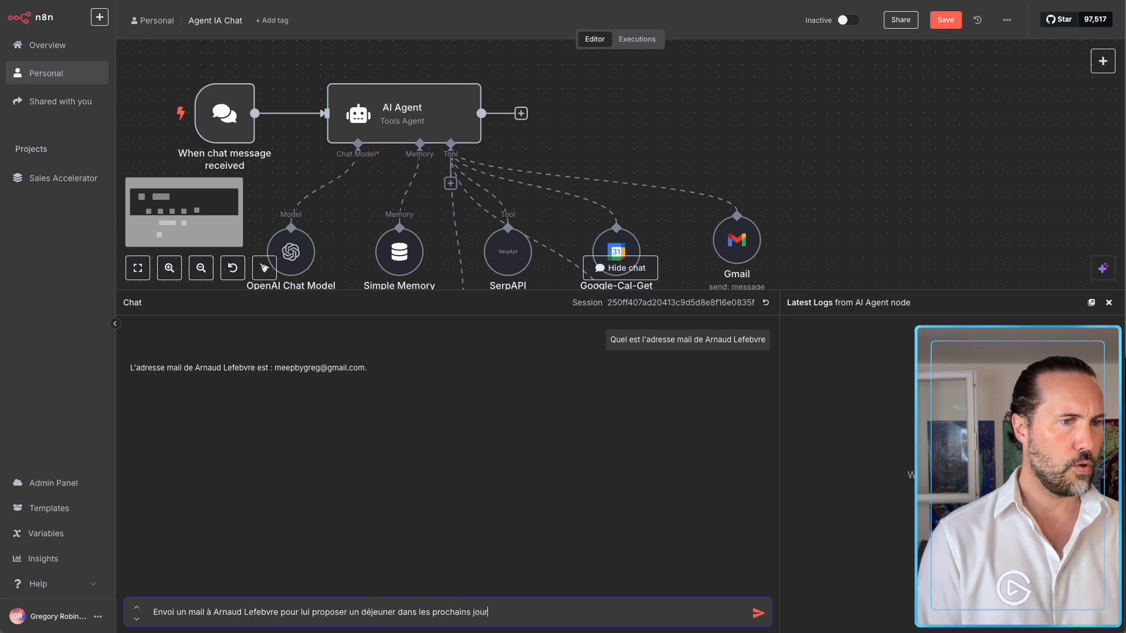
pyautogui.write('s et en f')
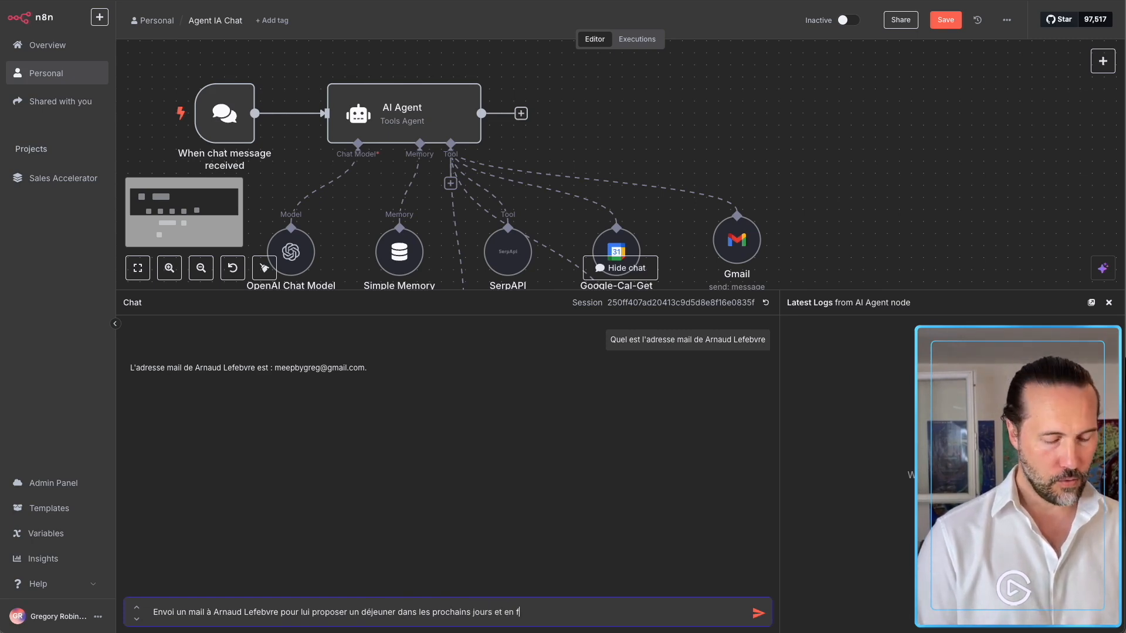
pyautogui.write('onction de sa réponse, crées-moi')
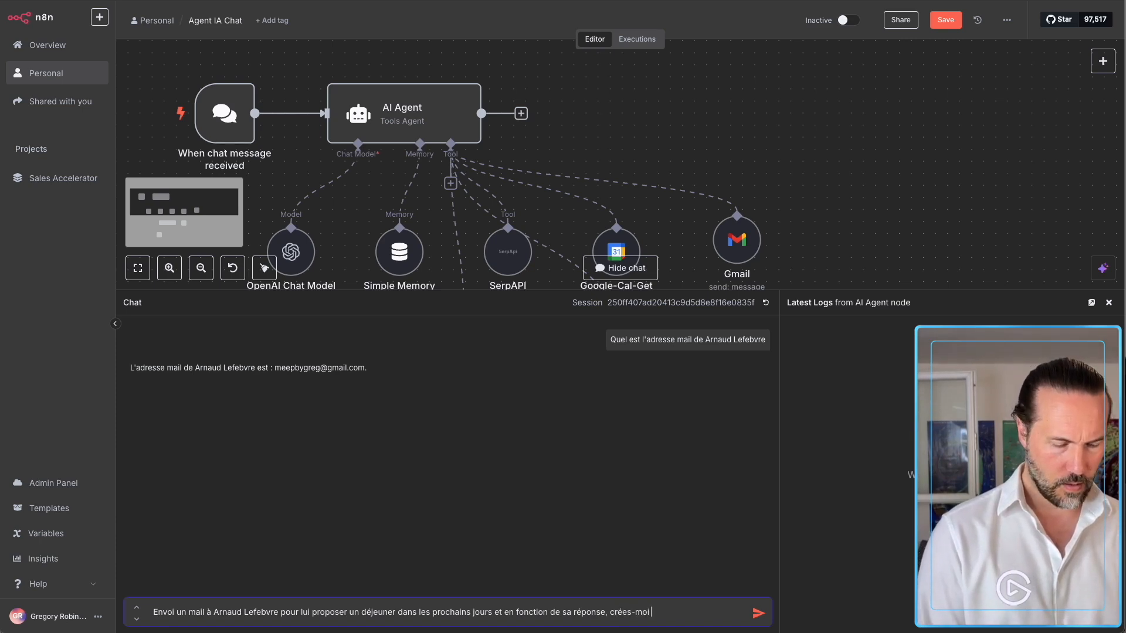
pyautogui.write('nt dan')
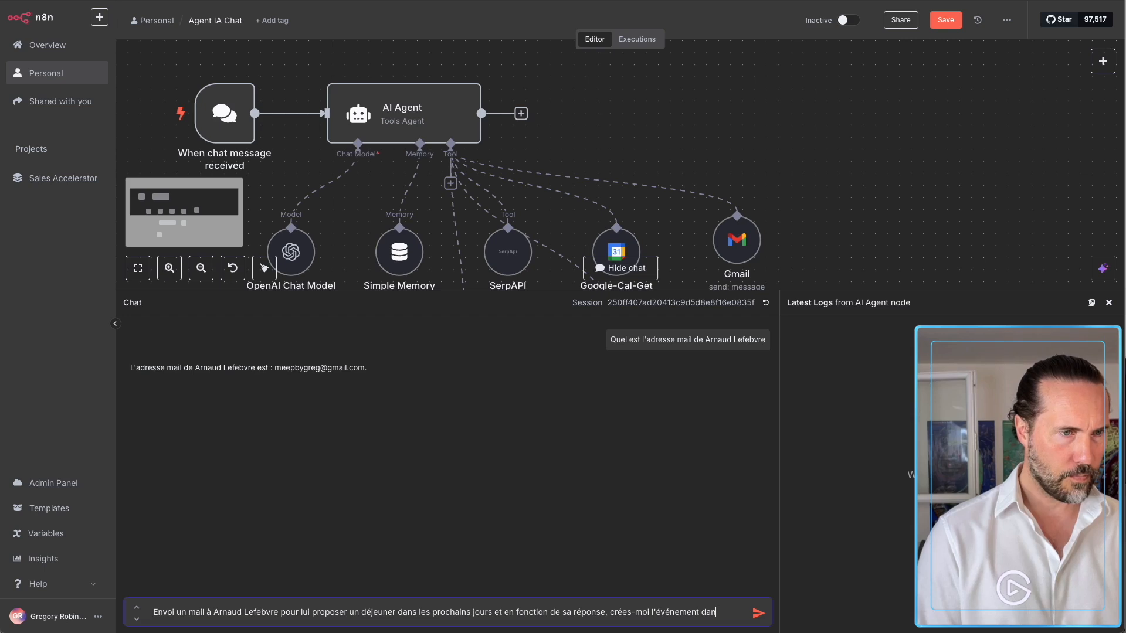
pyautogui.write("s l'agend")
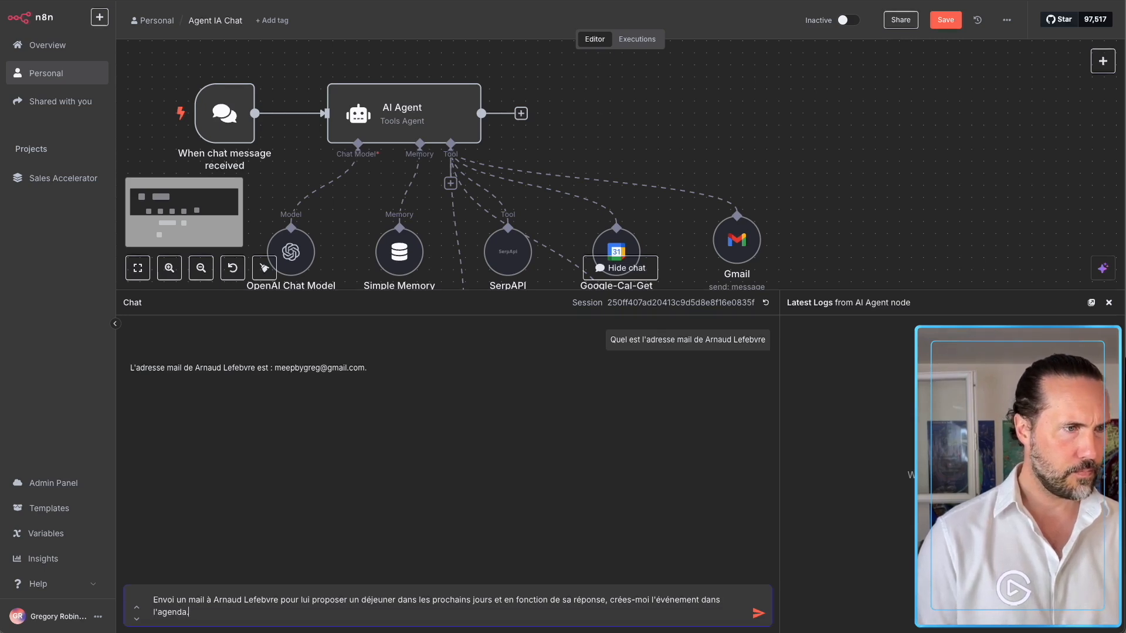
pyautogui.write('a.')
pyautogui.press('Return')
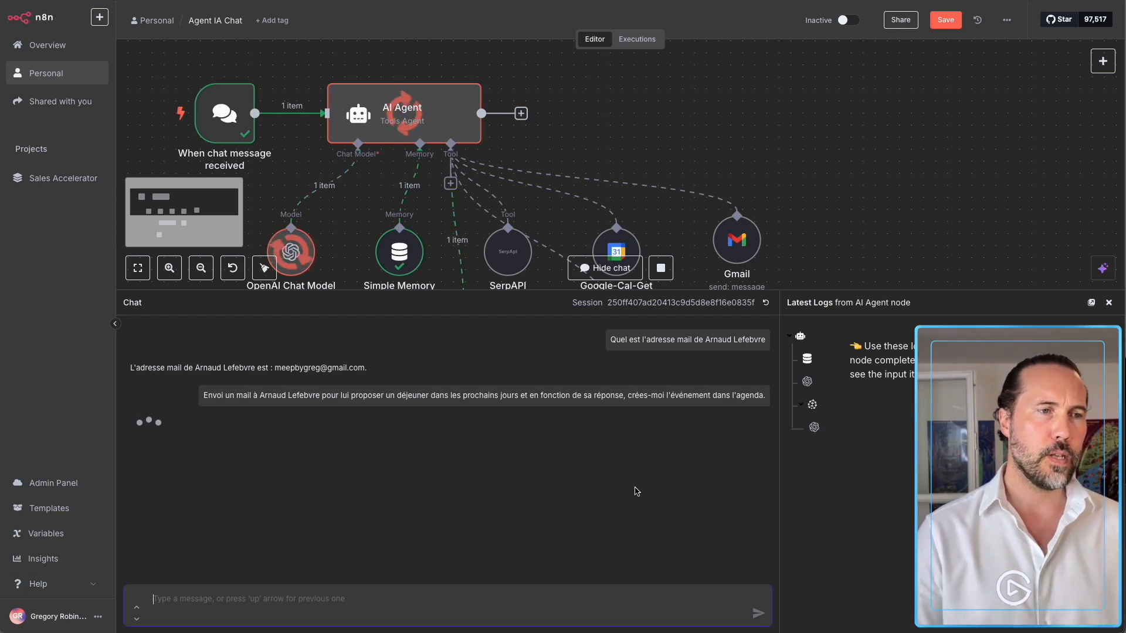
# Shrink the n8n chat panel and go from the Google homepage to Gmail.
pyautogui.moveTo(795, 292); pyautogui.dragTo(789, 470)
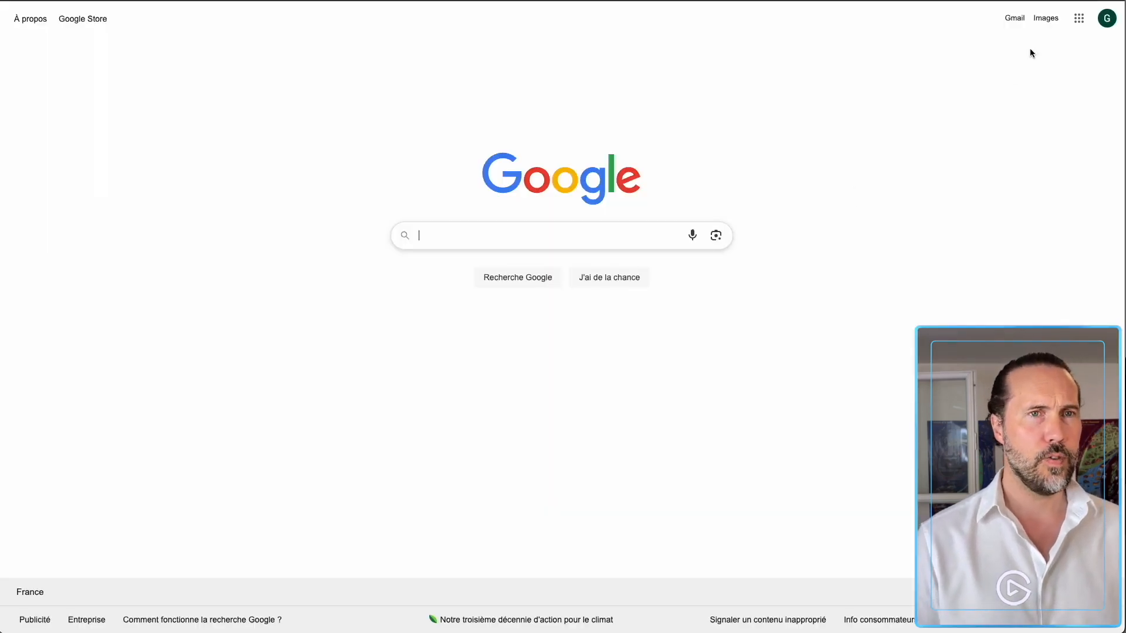
pyautogui.click(1008, 22)
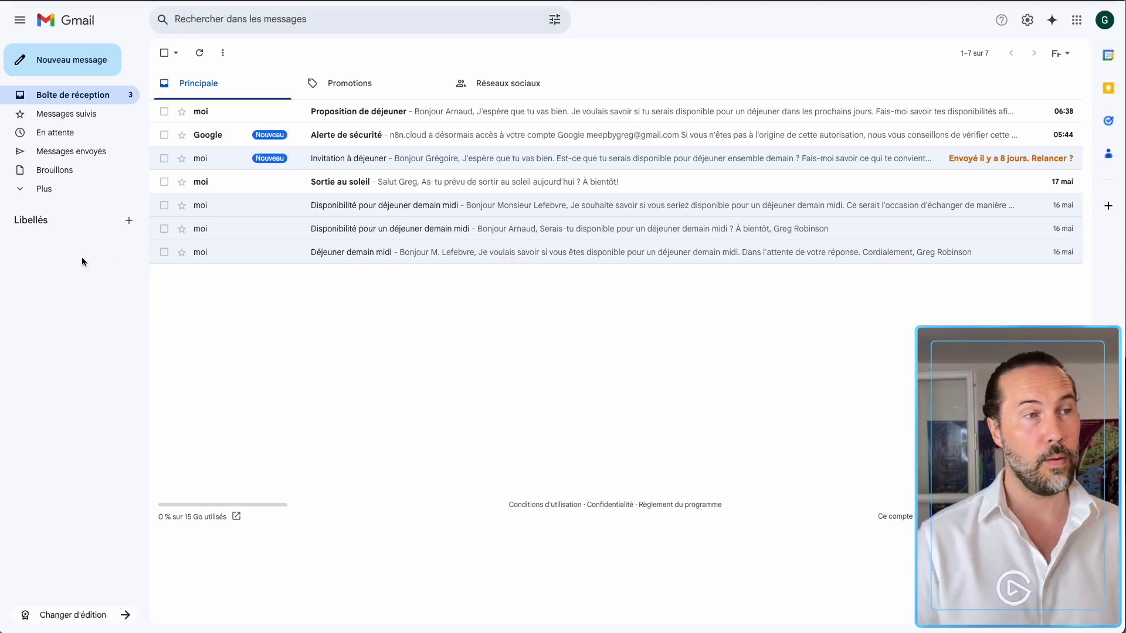
# Open the 'Proposition de déjeuner' email and highlight its unfilled [Votre Nom] signature line.
pyautogui.click(333, 112)
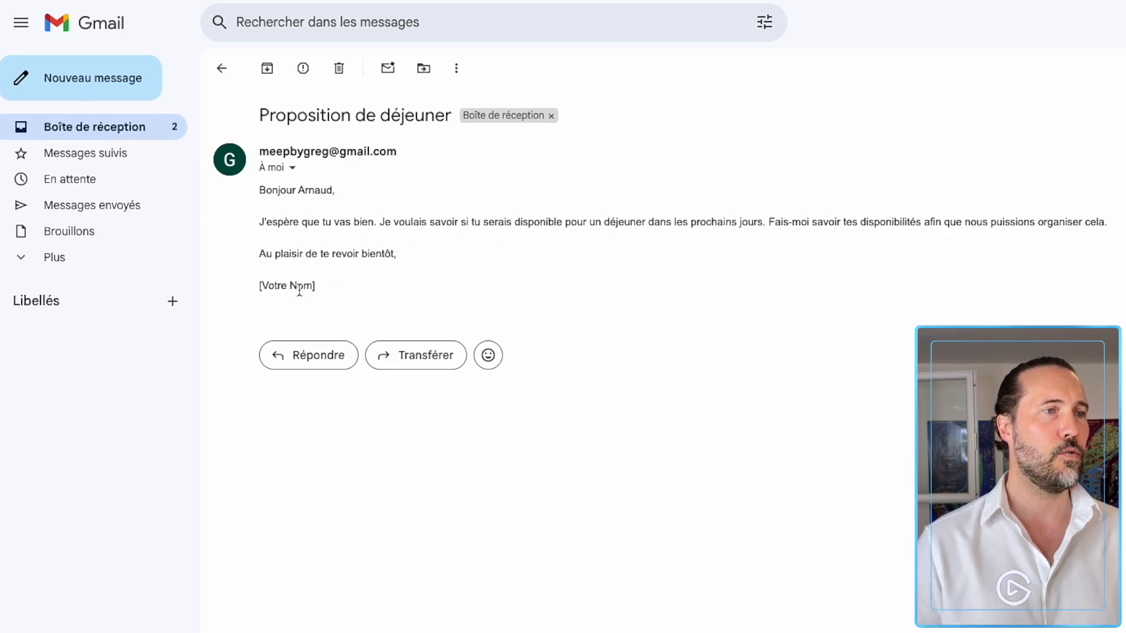
pyautogui.tripleClick(277, 285)
pyautogui.click(365, 280)
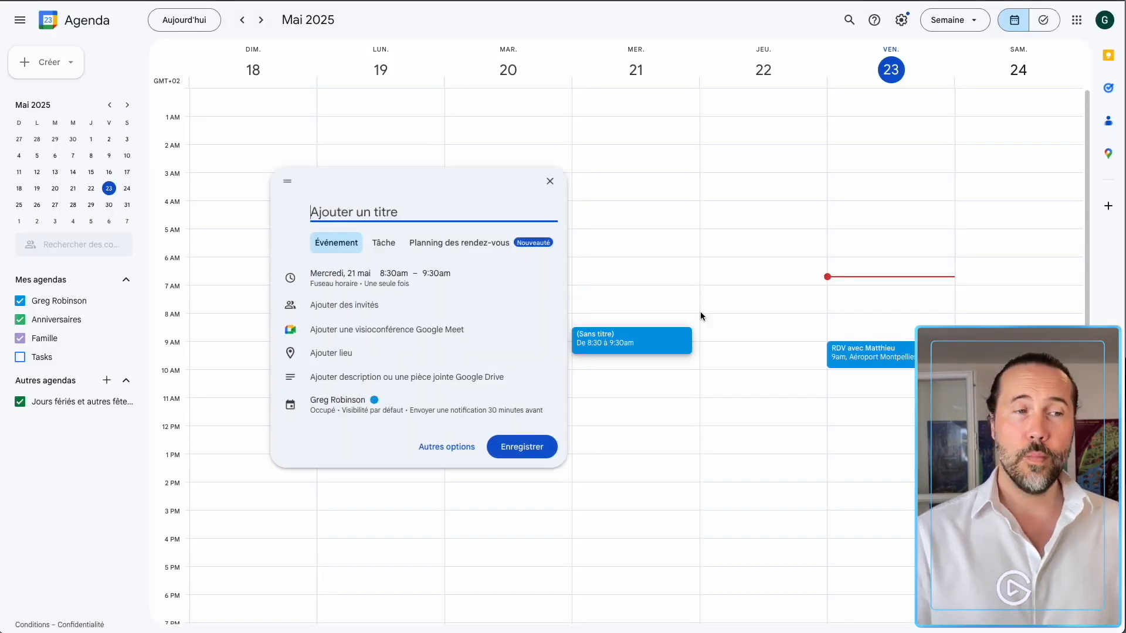
# Create a Friday 23 May 12:00–2:00pm event titled 'Déjeuner avec' plus the contact's name.
pyautogui.press('Escape')
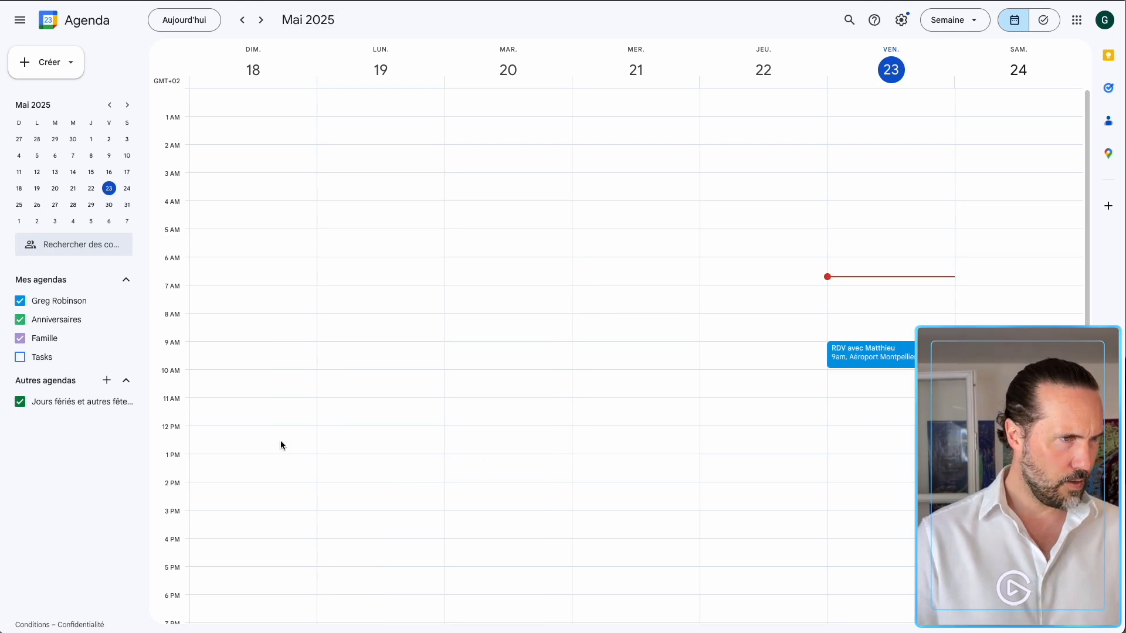
pyautogui.click(843, 434)
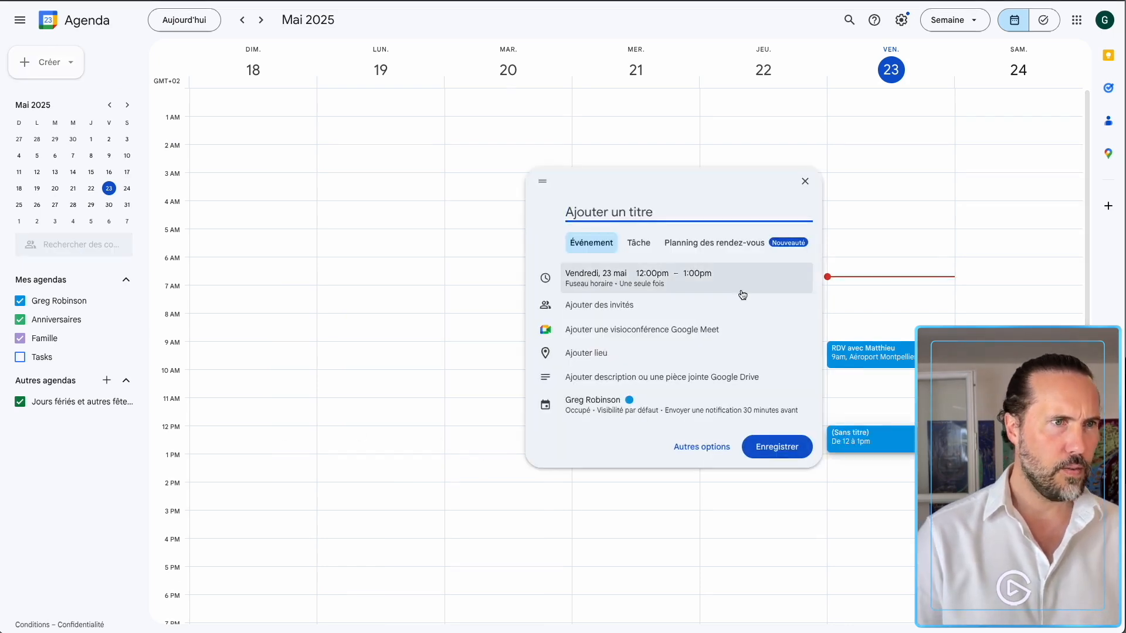
pyautogui.write('D2jeuner')
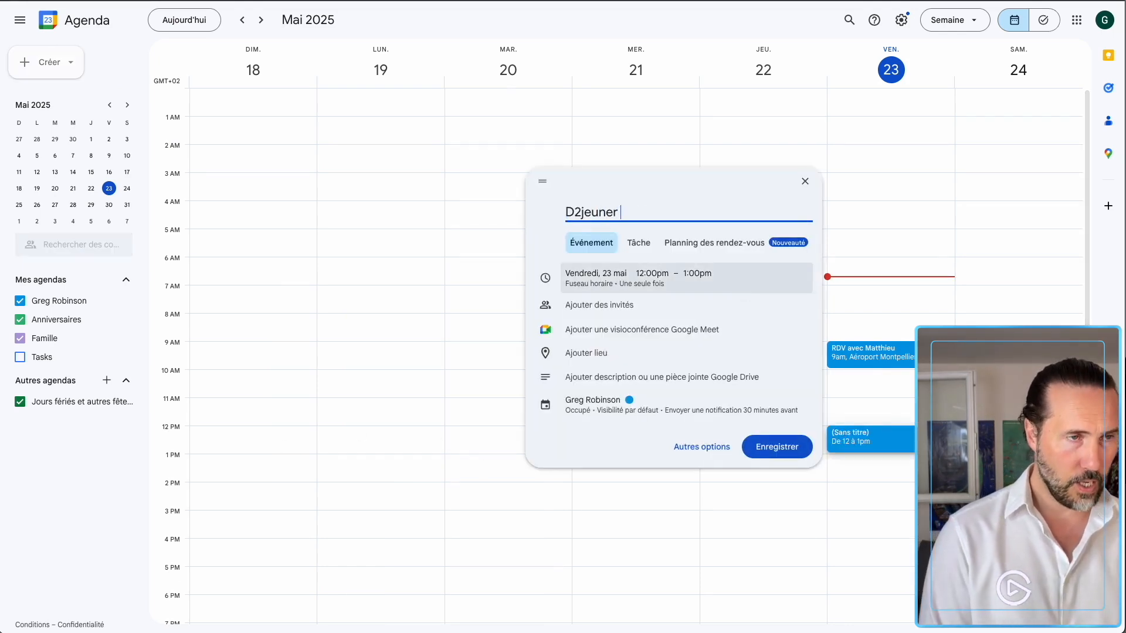
pyautogui.click(566, 212)
pyautogui.press('BackSpace')
pyautogui.write('é')
pyautogui.press('End')
pyautogui.write('avec ')
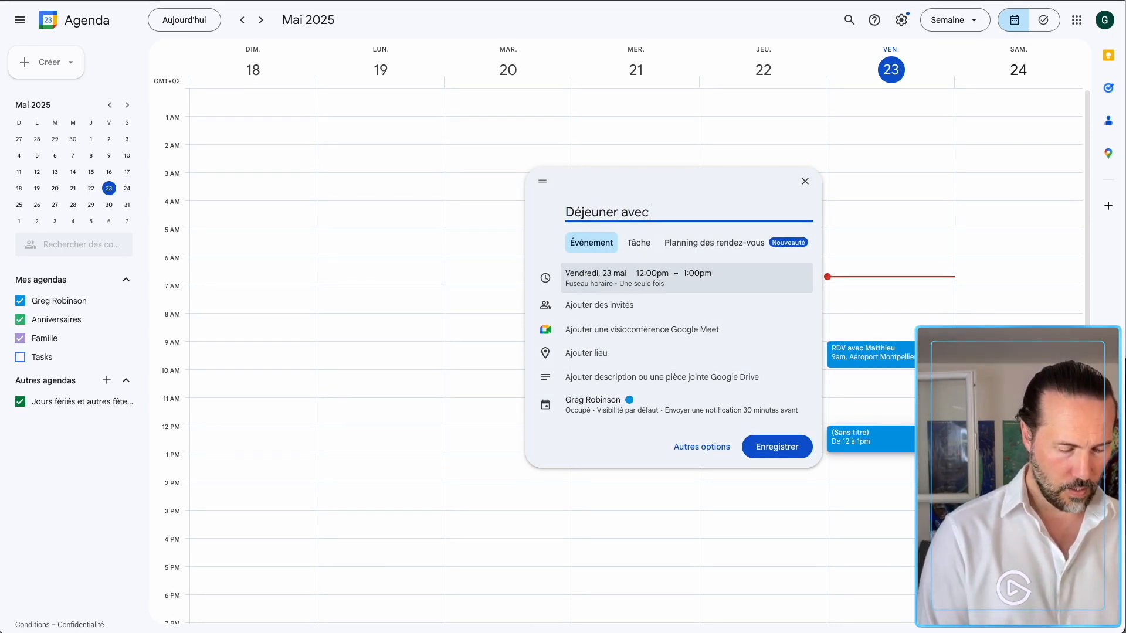
pyautogui.write('Laetice')
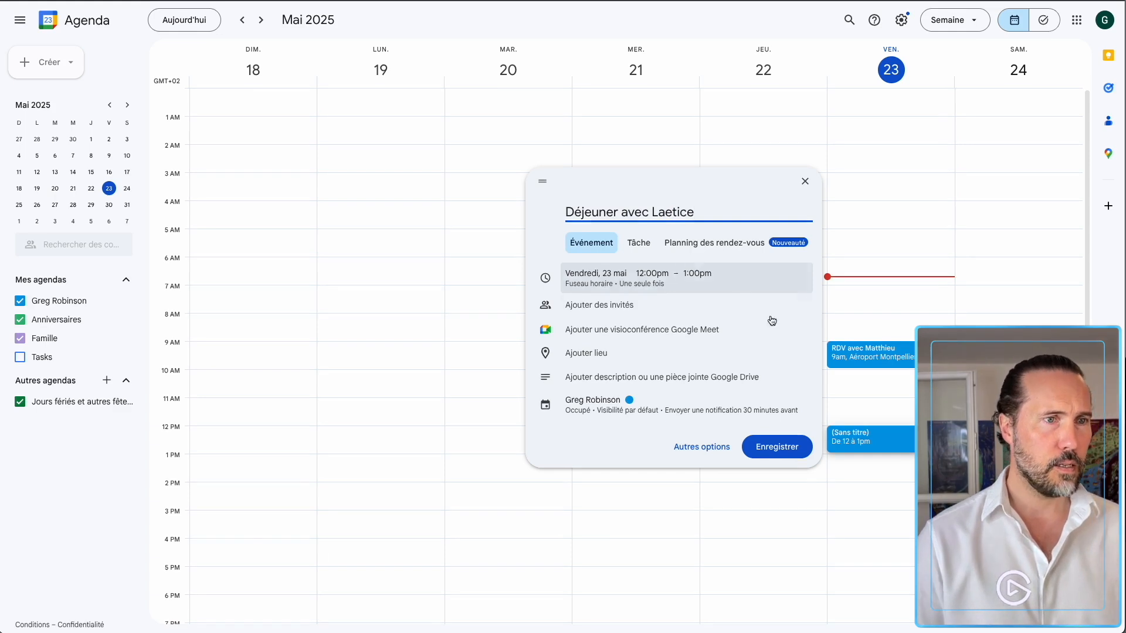
pyautogui.click(695, 272)
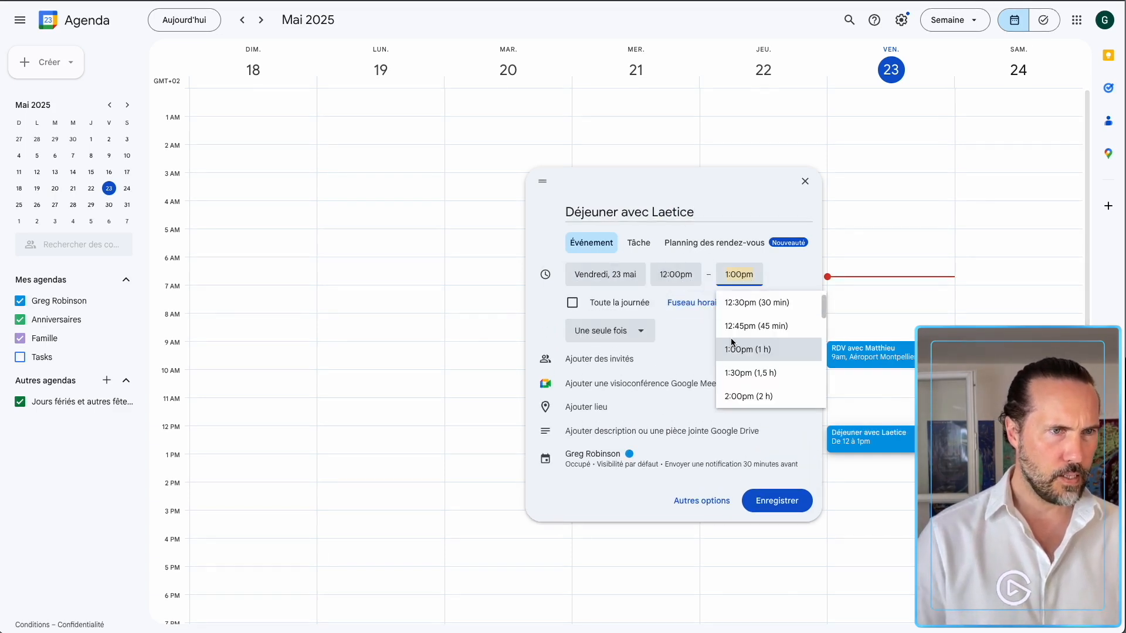
pyautogui.click(754, 396)
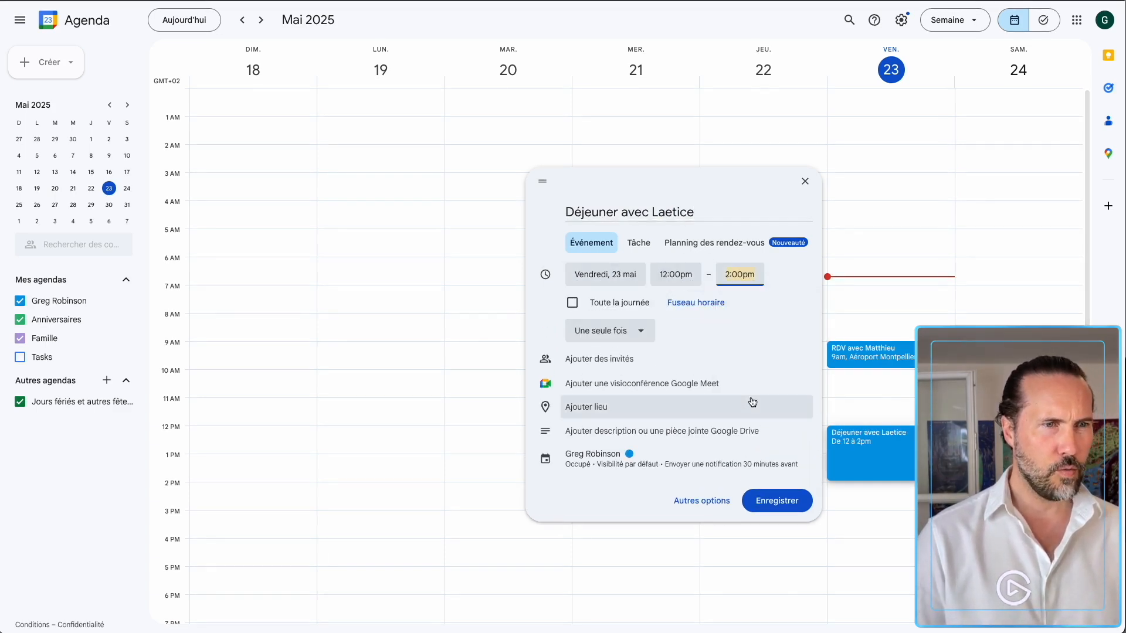
pyautogui.click(773, 500)
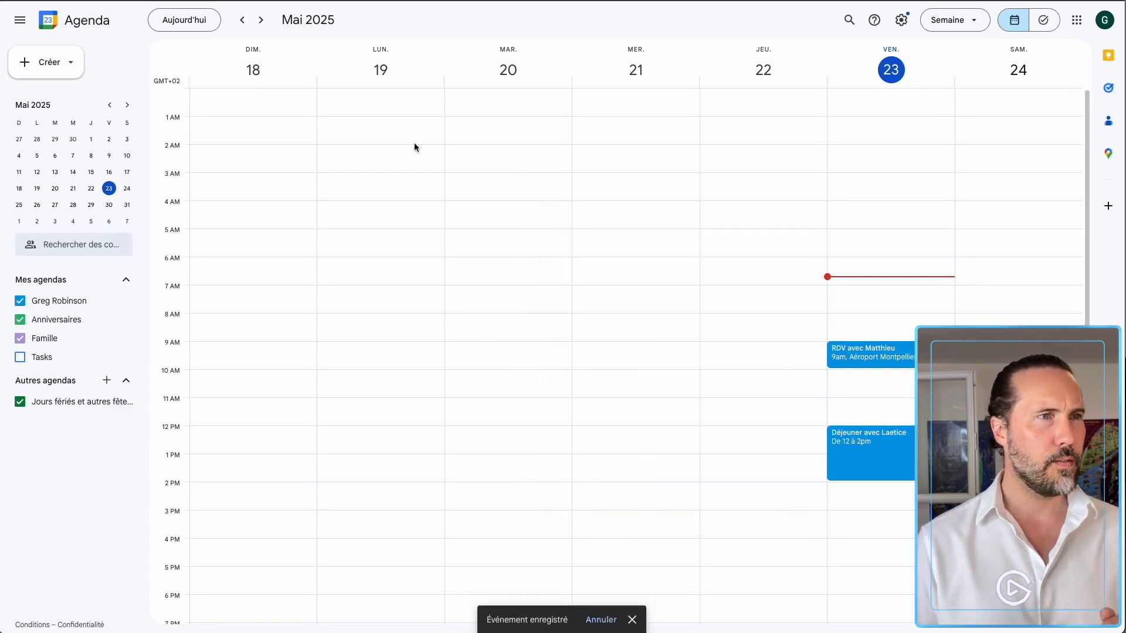
# In the 25–31 May week, add a Monday 26 noon lunch titled 'Déjeuner avec' plus a contact's name.
pyautogui.click(261, 20)
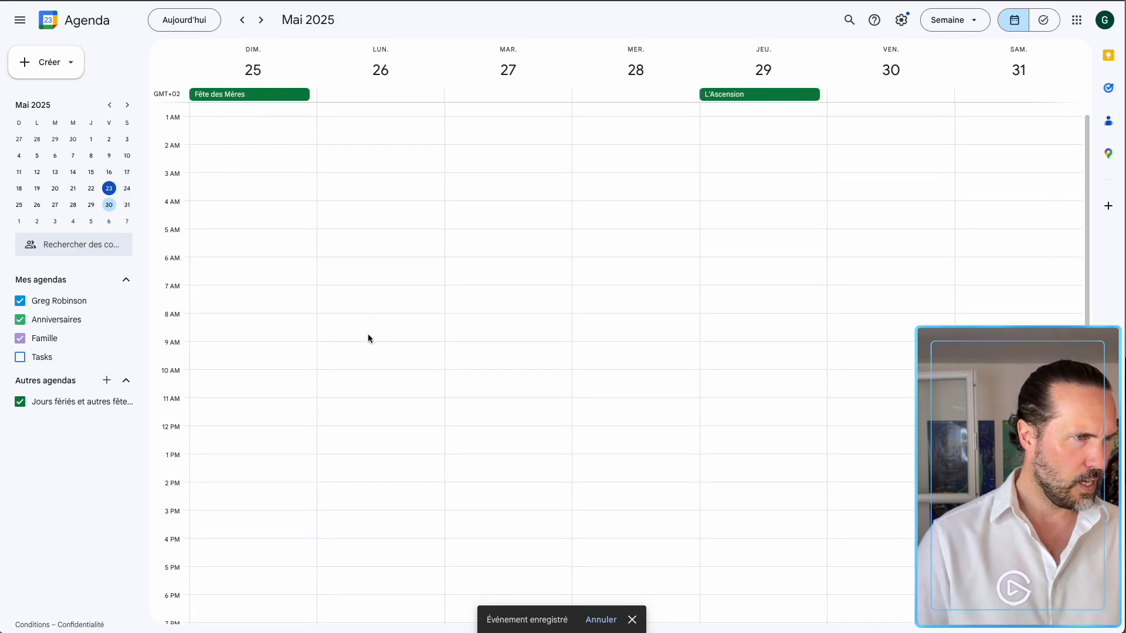
pyautogui.click(377, 435)
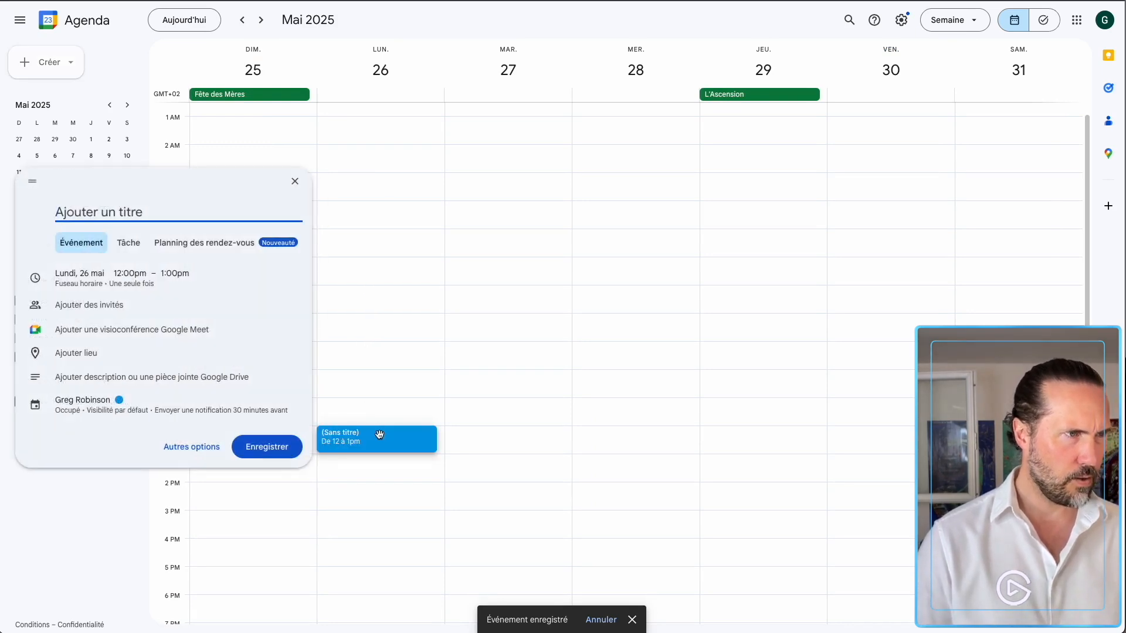
pyautogui.write('Déjeuner ')
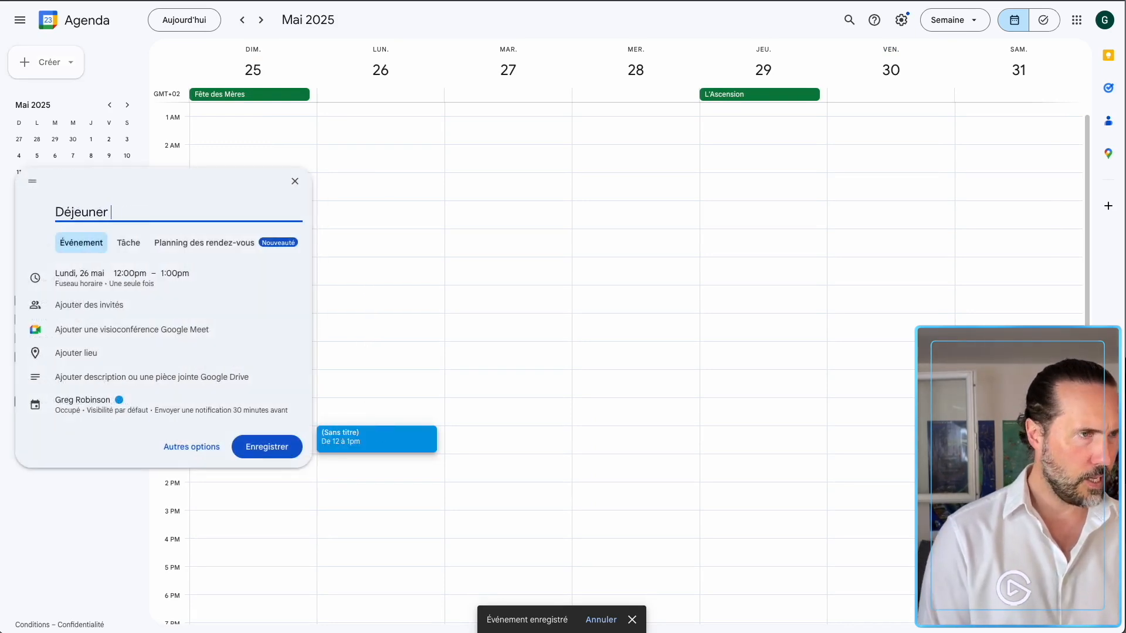
pyautogui.write('avec Damien')
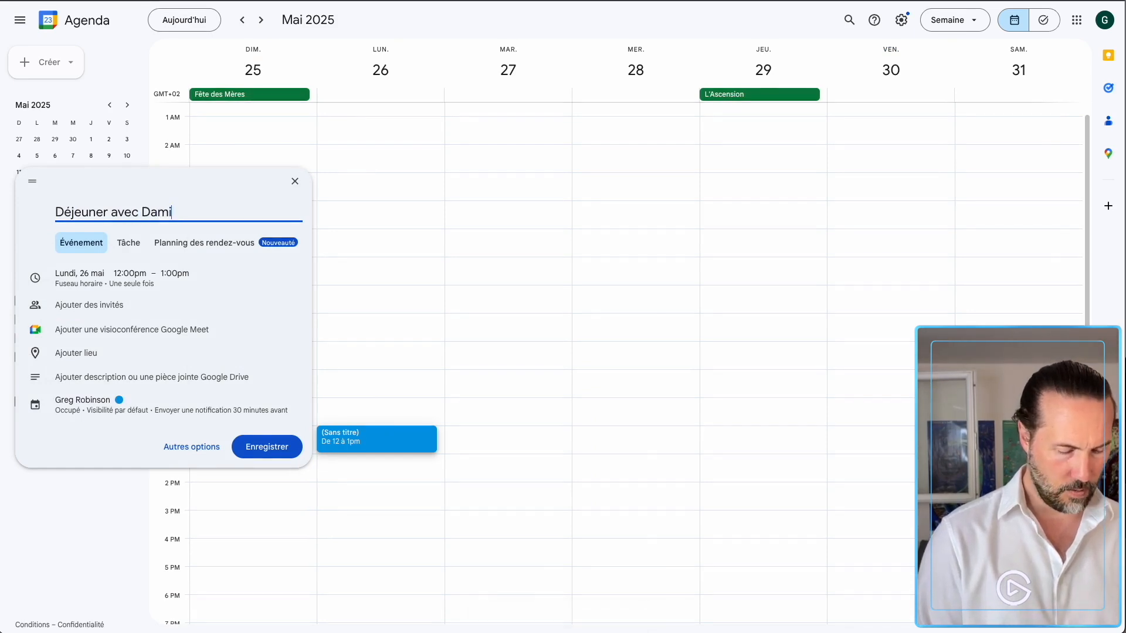
pyautogui.click(267, 447)
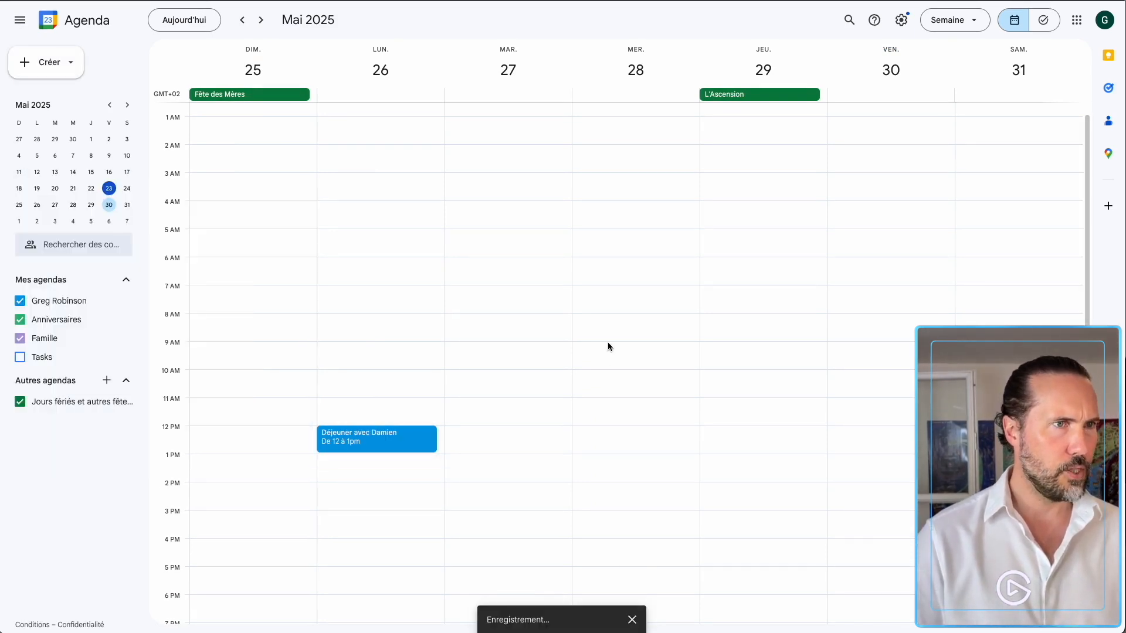
# Add a Wednesday 28 noon event titled 'Déjeuner avec Comptable'.
pyautogui.click(628, 435)
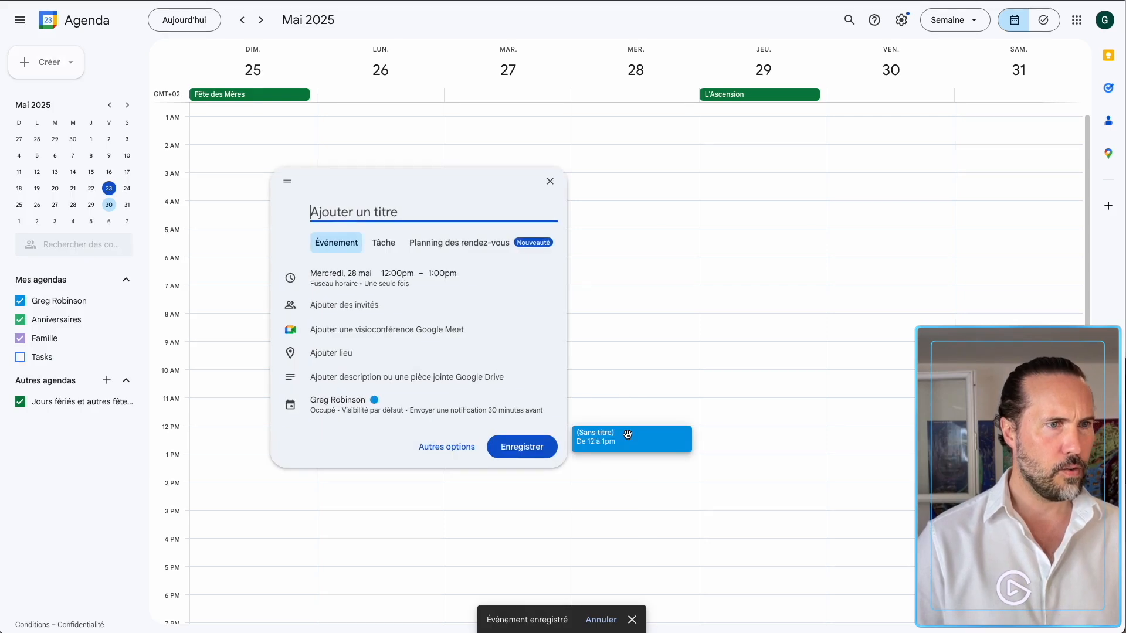
pyautogui.write('Déjeuner')
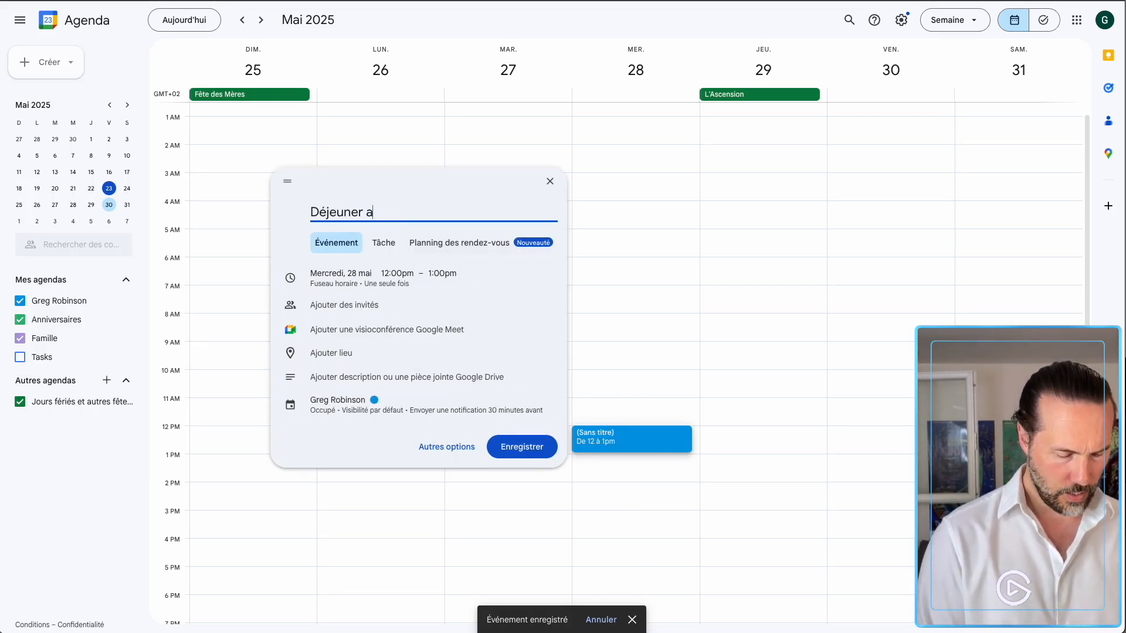
pyautogui.write(' avec ')
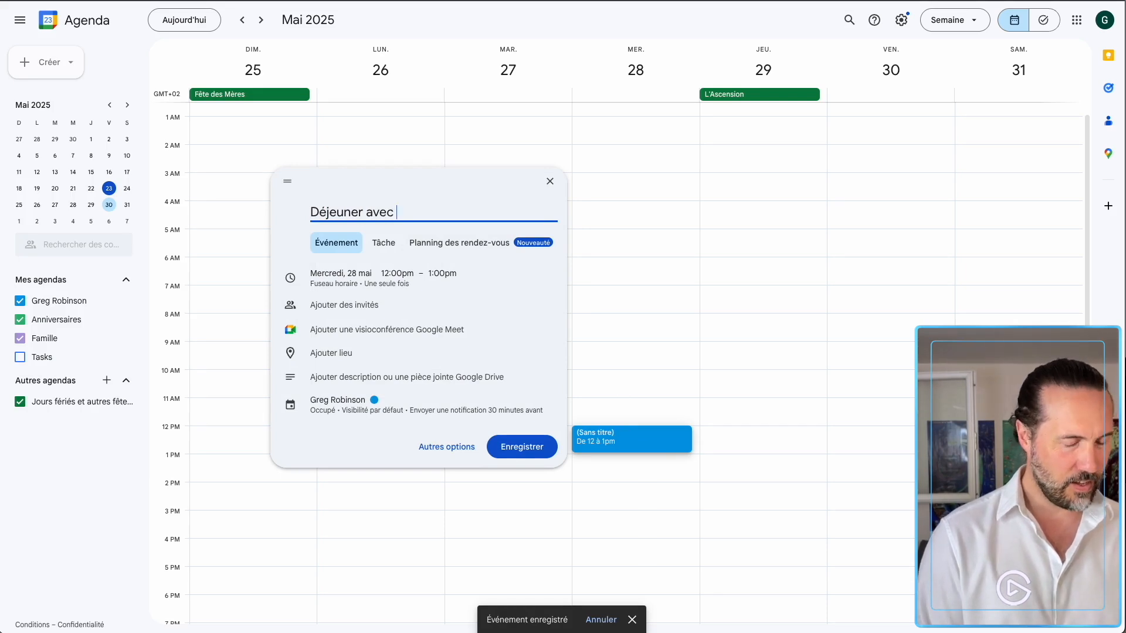
pyautogui.write('Co')
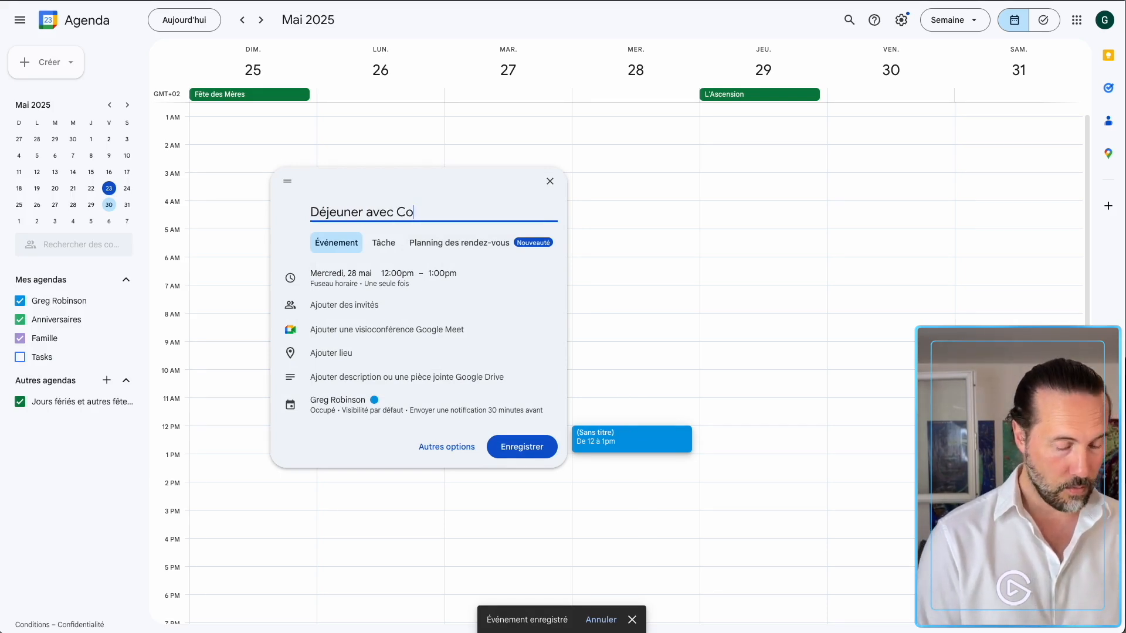
pyautogui.write('mptable')
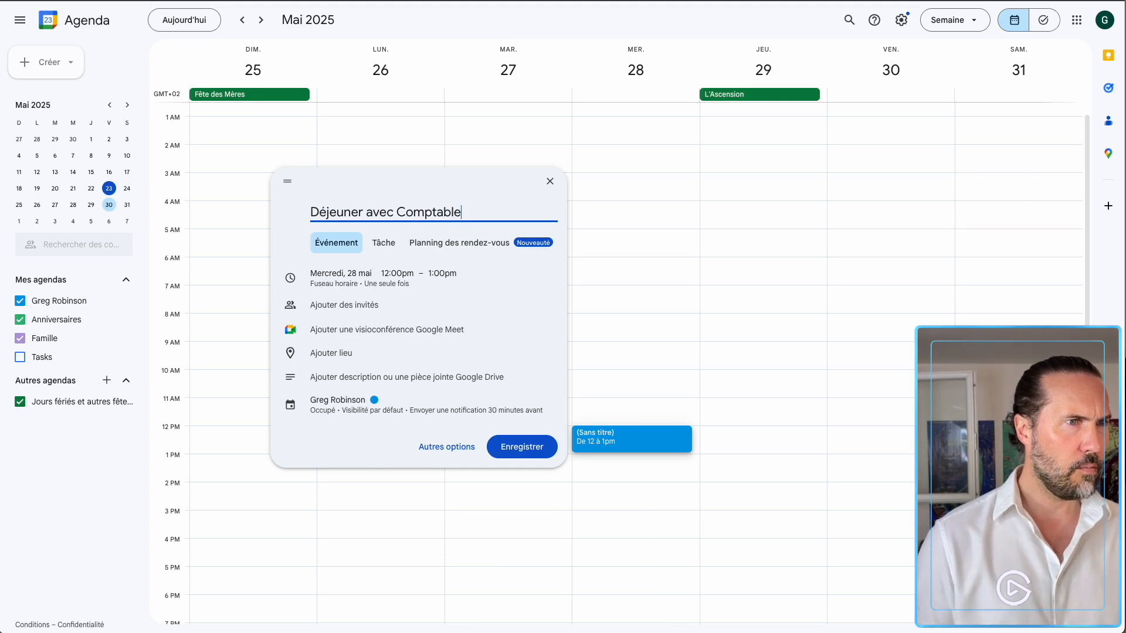
pyautogui.click(518, 447)
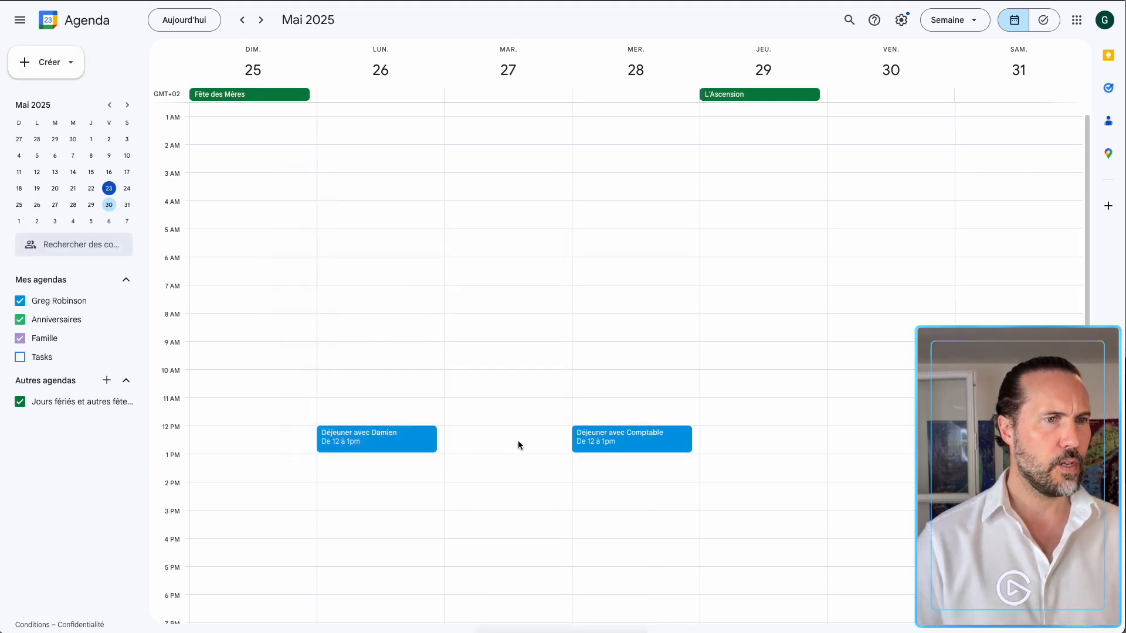
# Change the 'Déjeuner avec Comptable' event to end at 2:00pm.
pyautogui.click(683, 436)
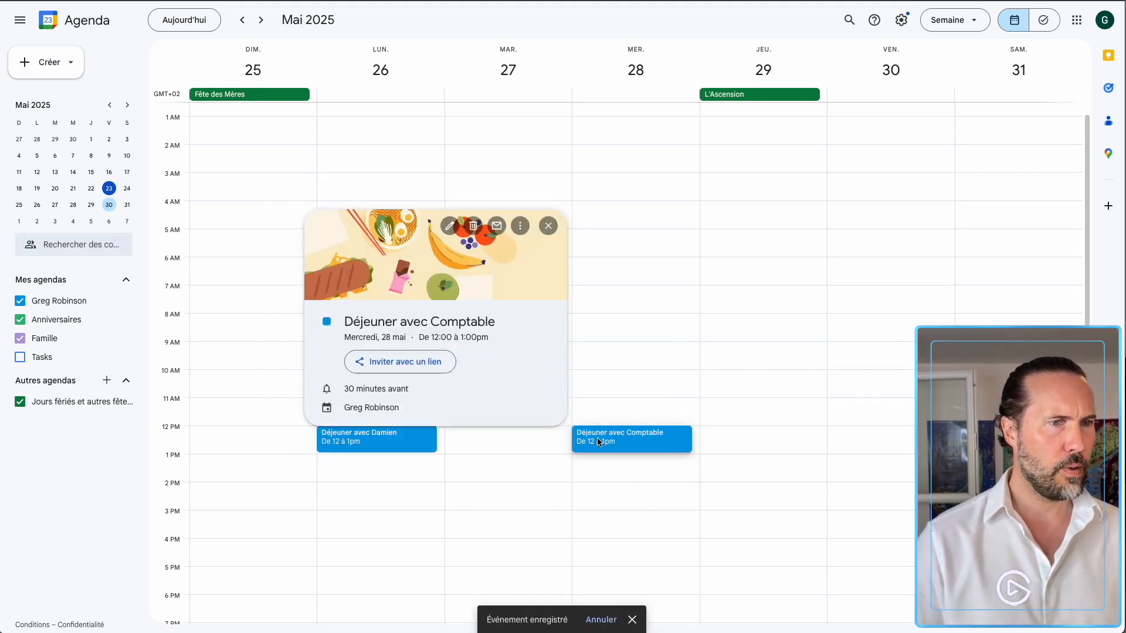
pyautogui.click(520, 226)
pyautogui.click(448, 225)
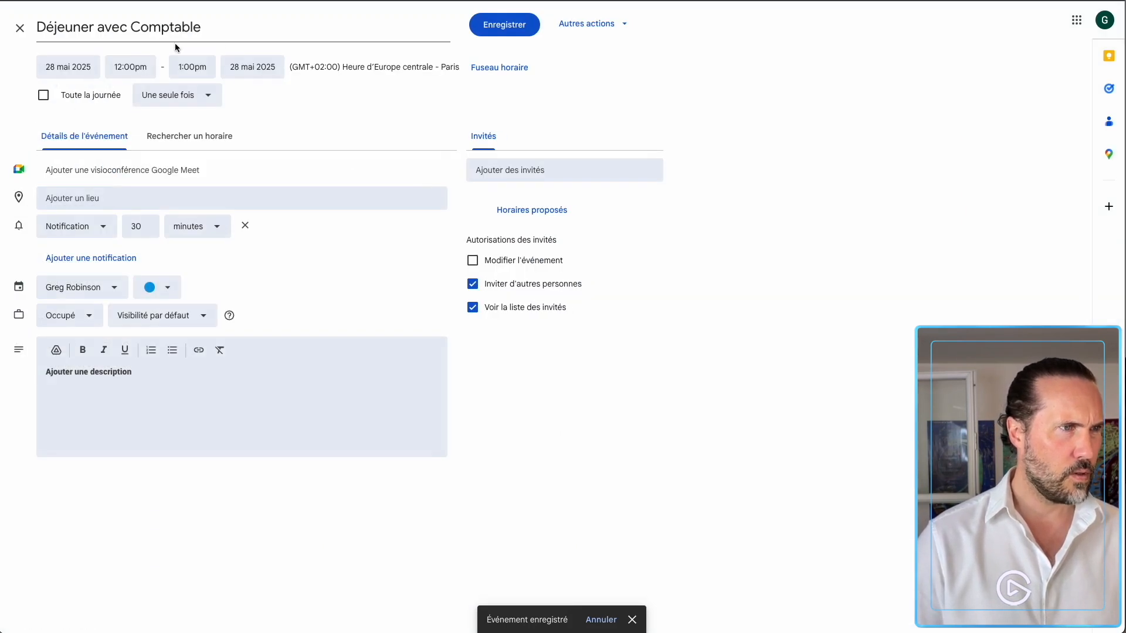
pyautogui.click(193, 62)
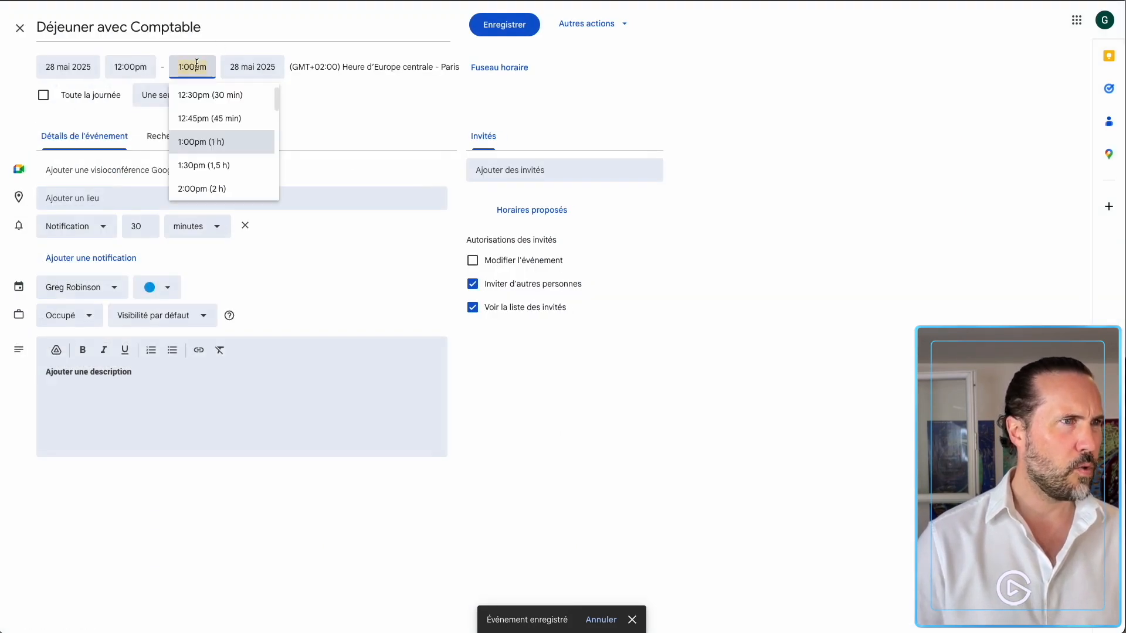
pyautogui.click(210, 180)
pyautogui.click(504, 25)
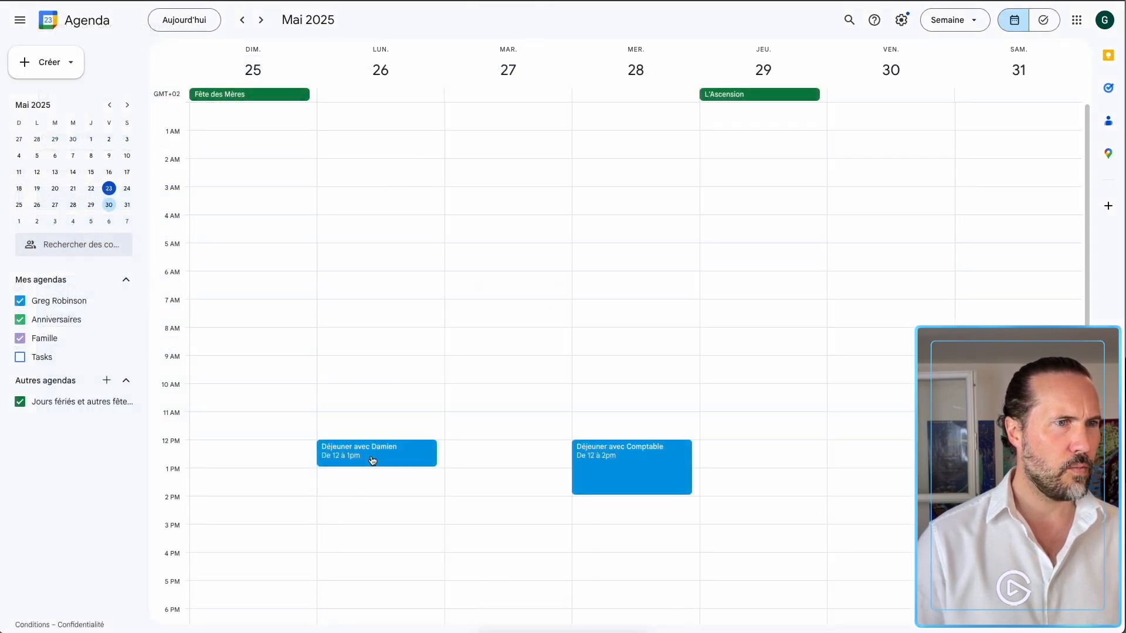
# Extend the Monday 26 contact lunch so it ends at 2pm.
pyautogui.click(377, 456)
pyautogui.click(265, 239)
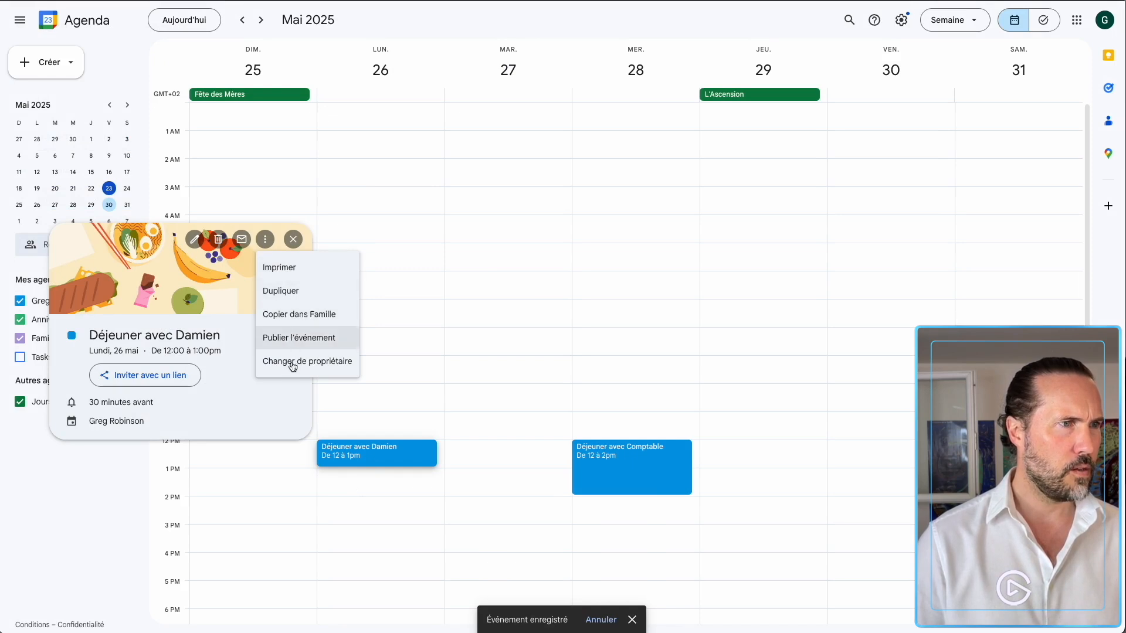
pyautogui.click(386, 462)
pyautogui.moveTo(385, 463); pyautogui.dragTo(390, 496)
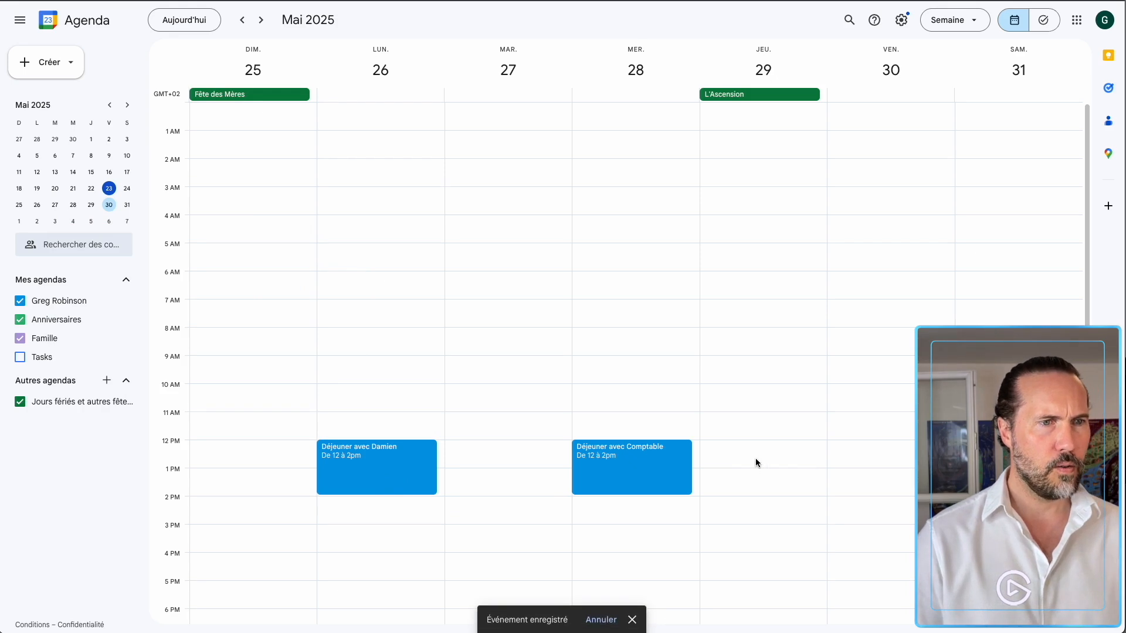
# Create a Friday 30 May noon–2:00pm event titled 'Déjeuner Equipe'.
pyautogui.click(850, 442)
pyautogui.click(850, 441)
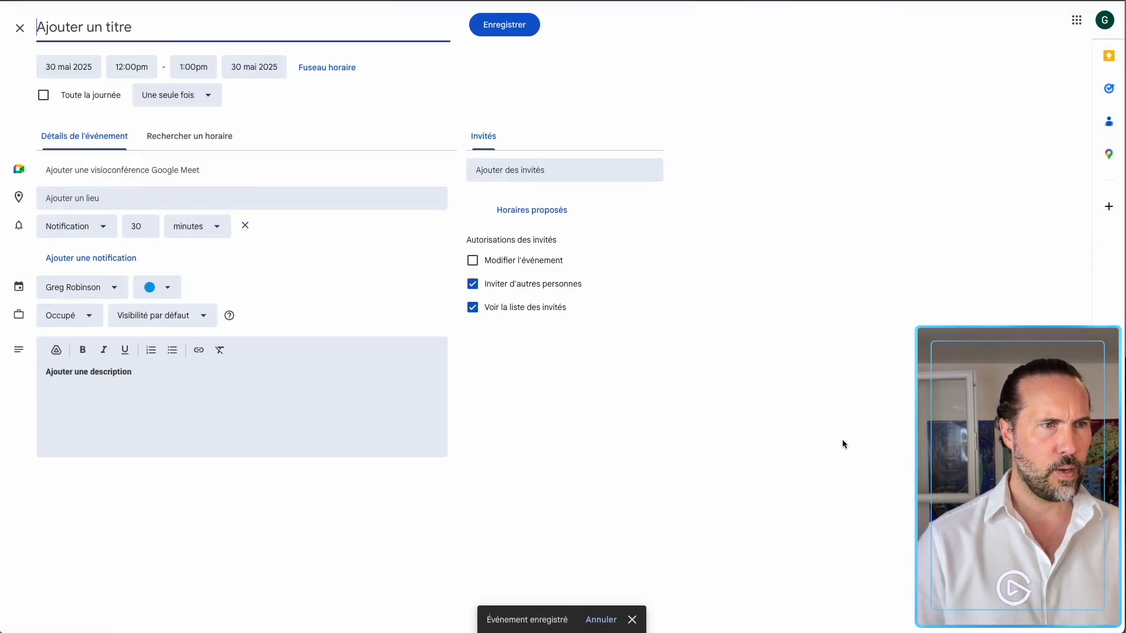
pyautogui.click(190, 71)
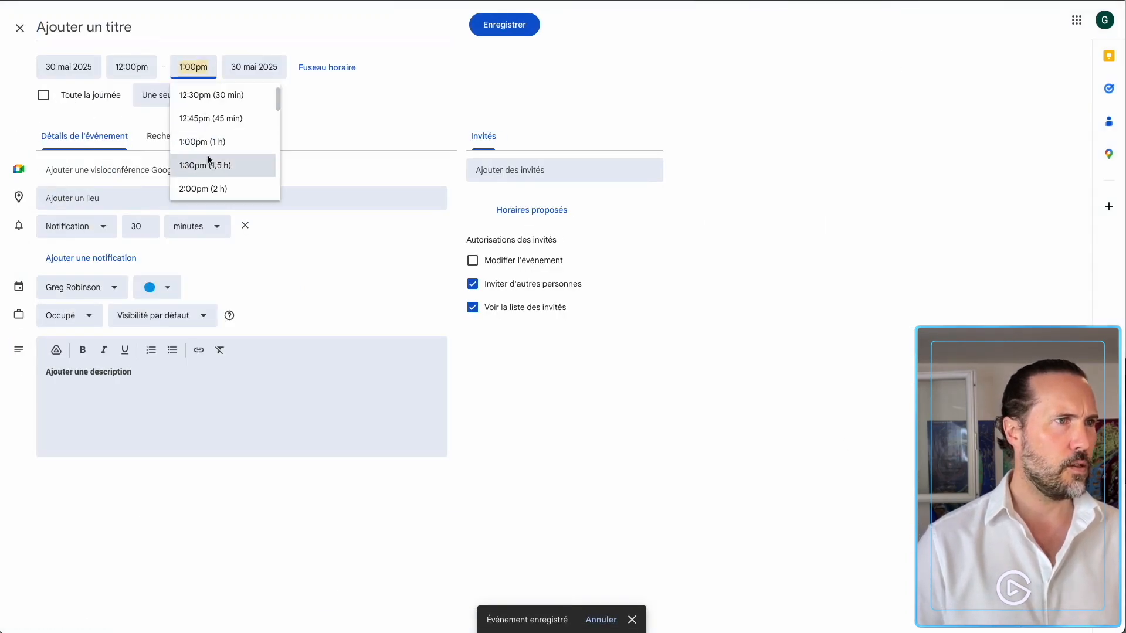
pyautogui.click(206, 188)
pyautogui.click(135, 30)
pyautogui.write('Déjeuner')
pyautogui.write('Equipe')
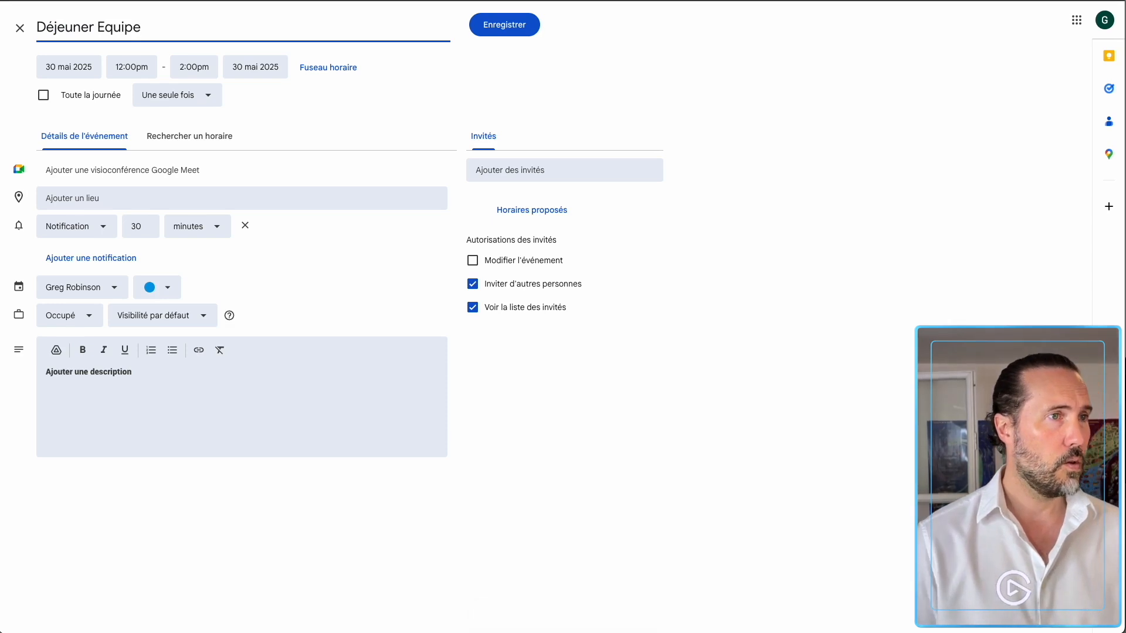
pyautogui.click(504, 24)
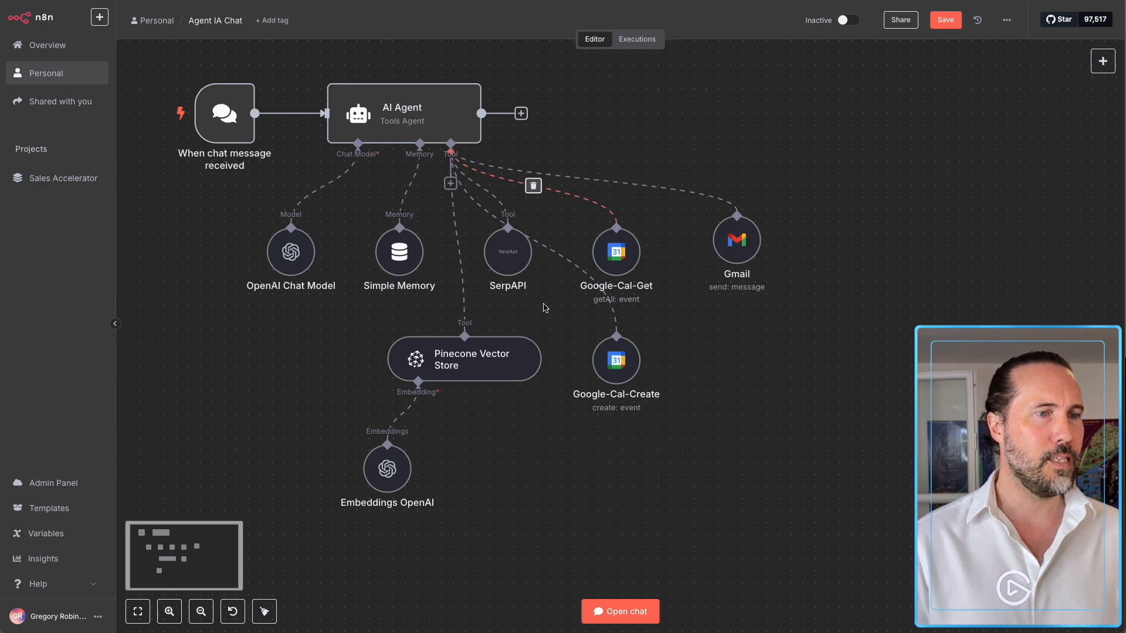
# In the test chat, ask the agent to email a contact proposing lunch next week.
pyautogui.click(620, 612)
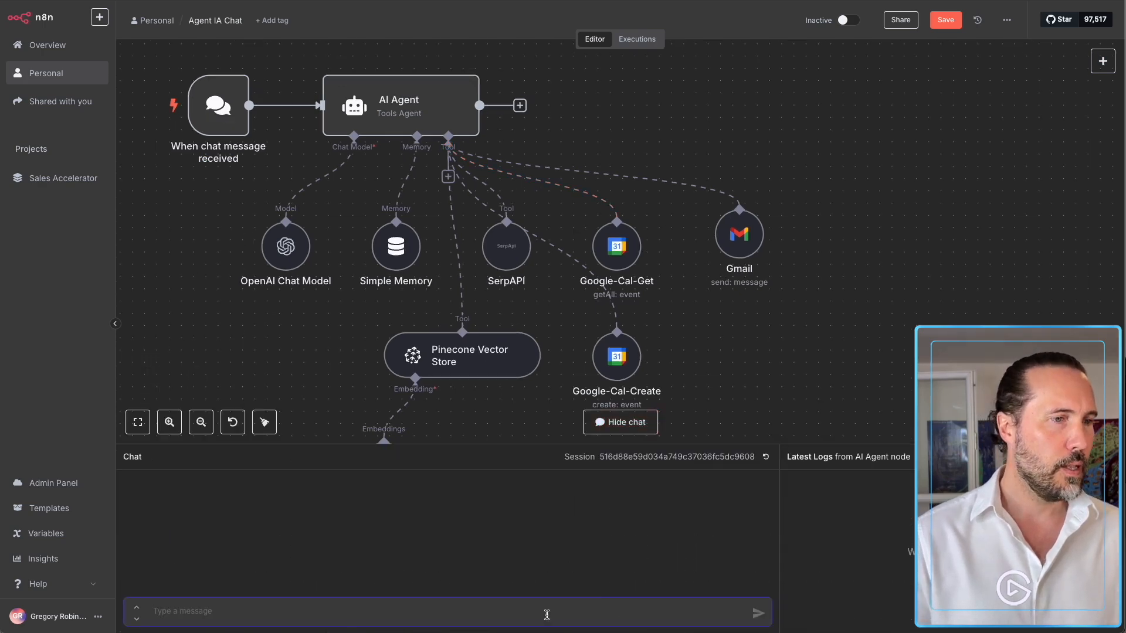
pyautogui.write('En')
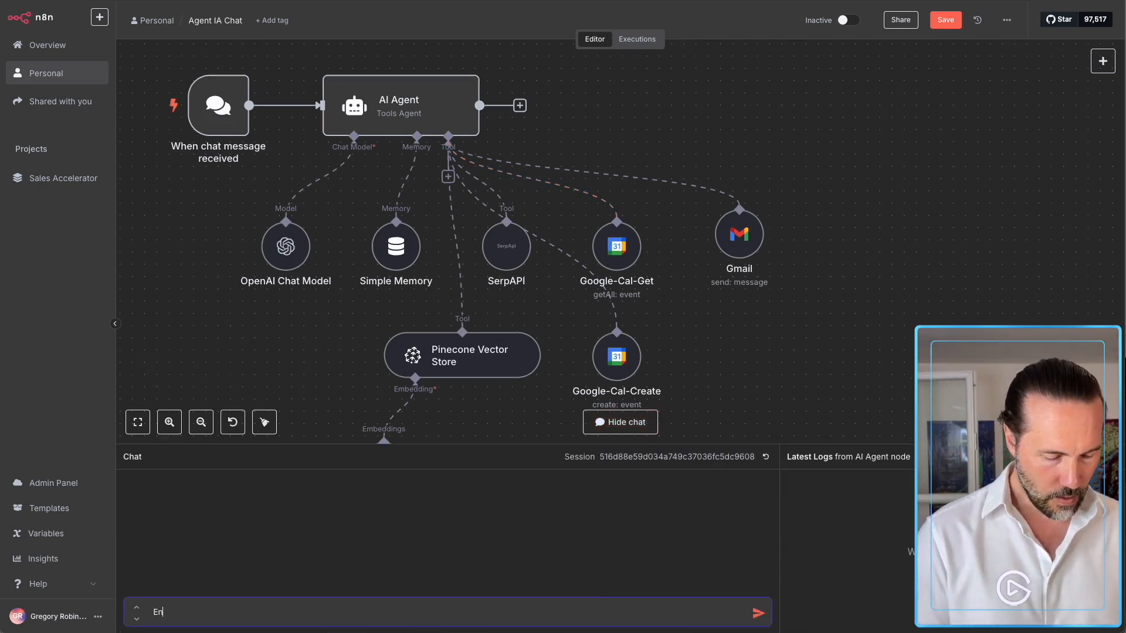
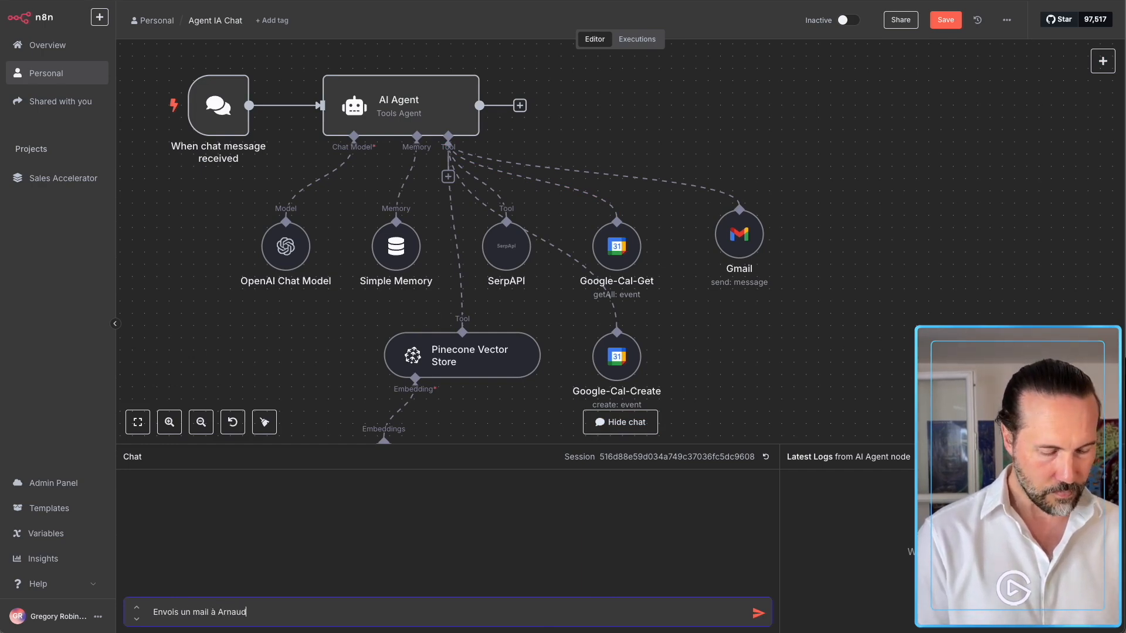
pyautogui.write('roposer un')
pyautogui.write(' déh')
pyautogui.write('jeu')
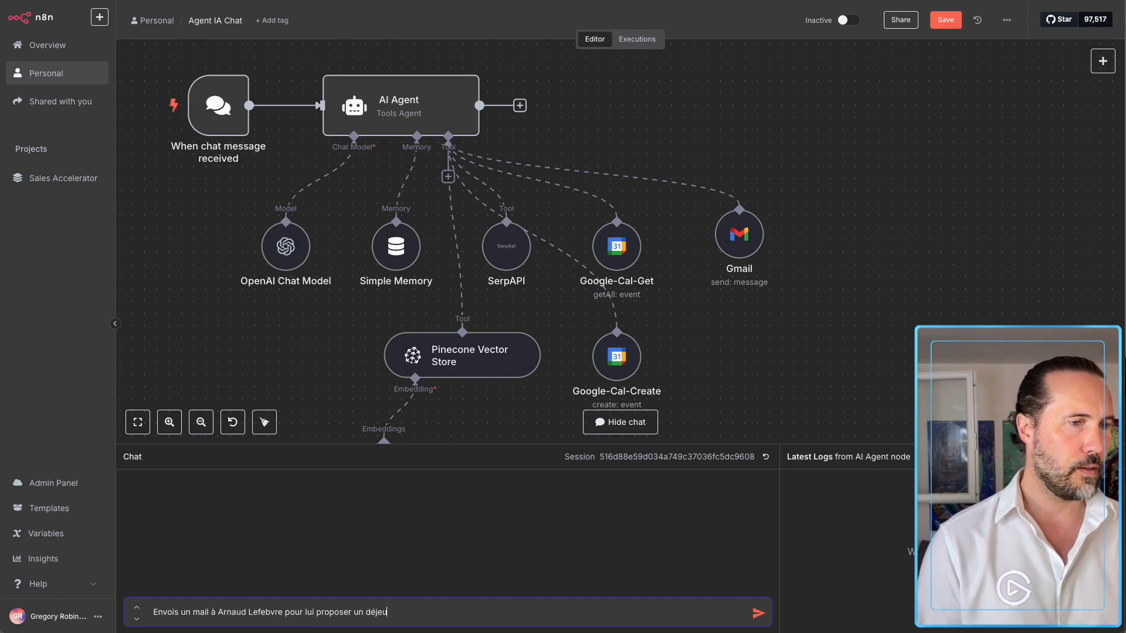
pyautogui.write('ner en')
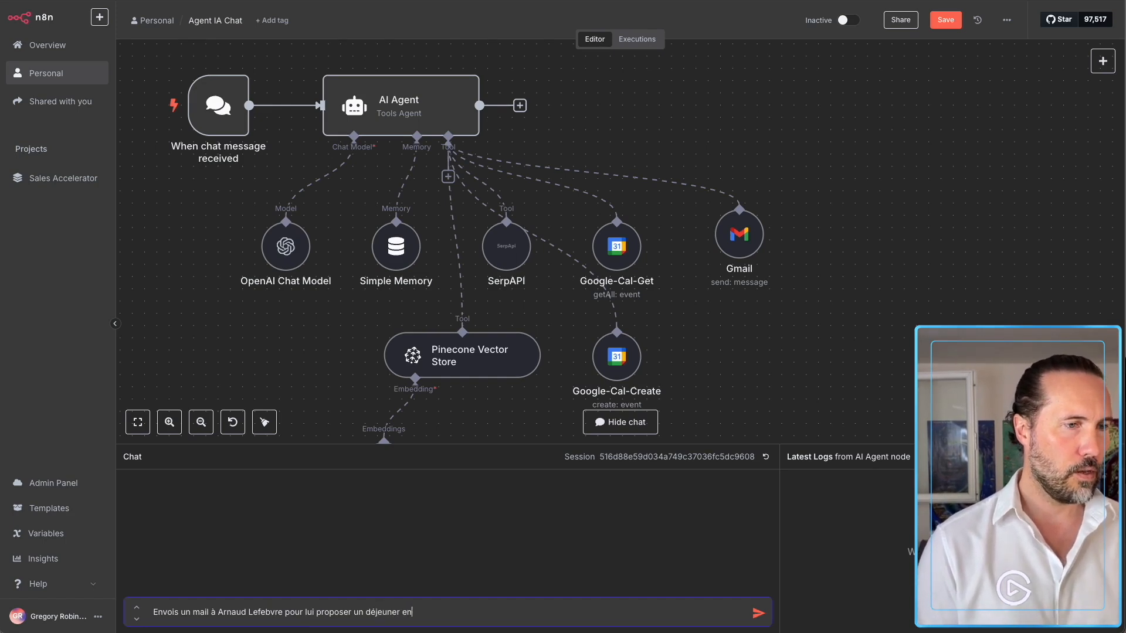
pyautogui.write('semble la semaine')
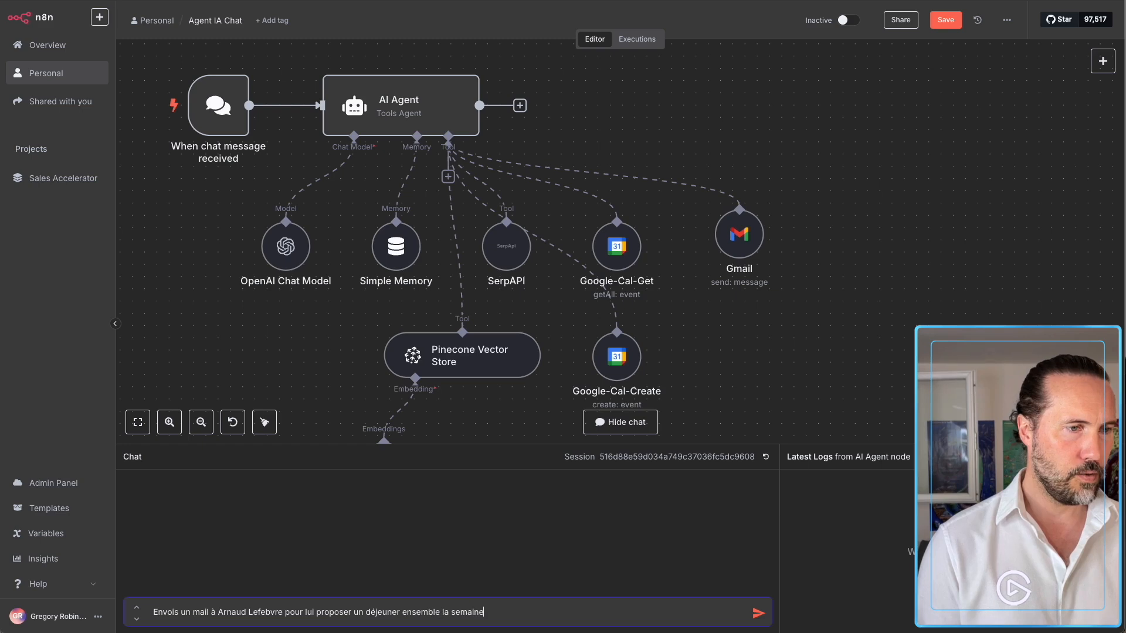
pyautogui.write(' pro en fonction de mes jours de disponi')
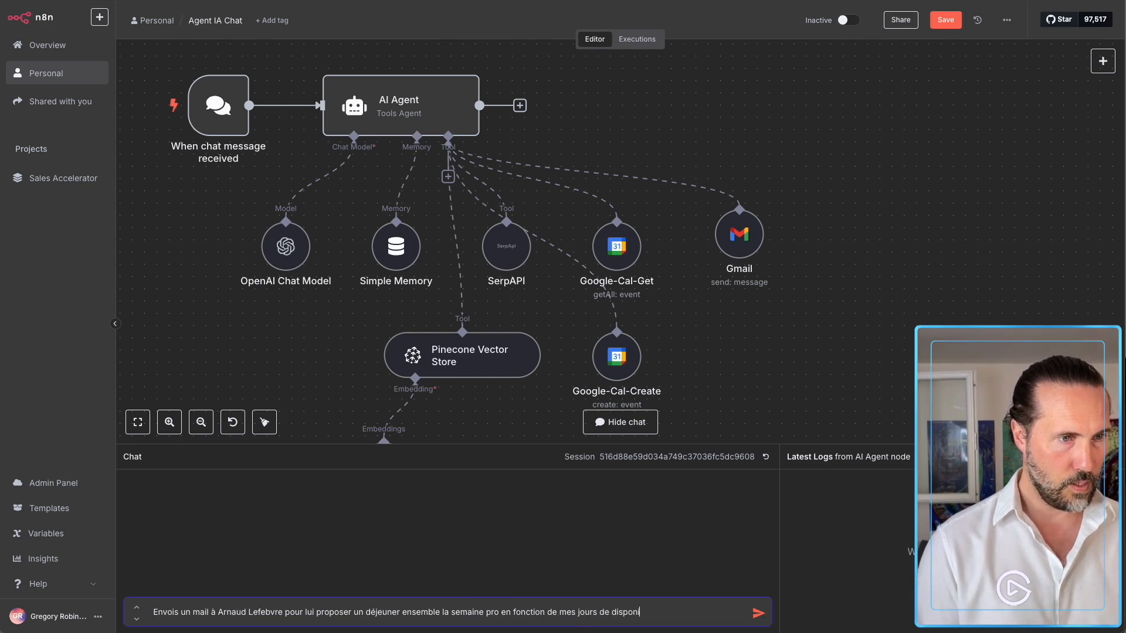
pyautogui.write('bilités le midi.')
pyautogui.press('Return')
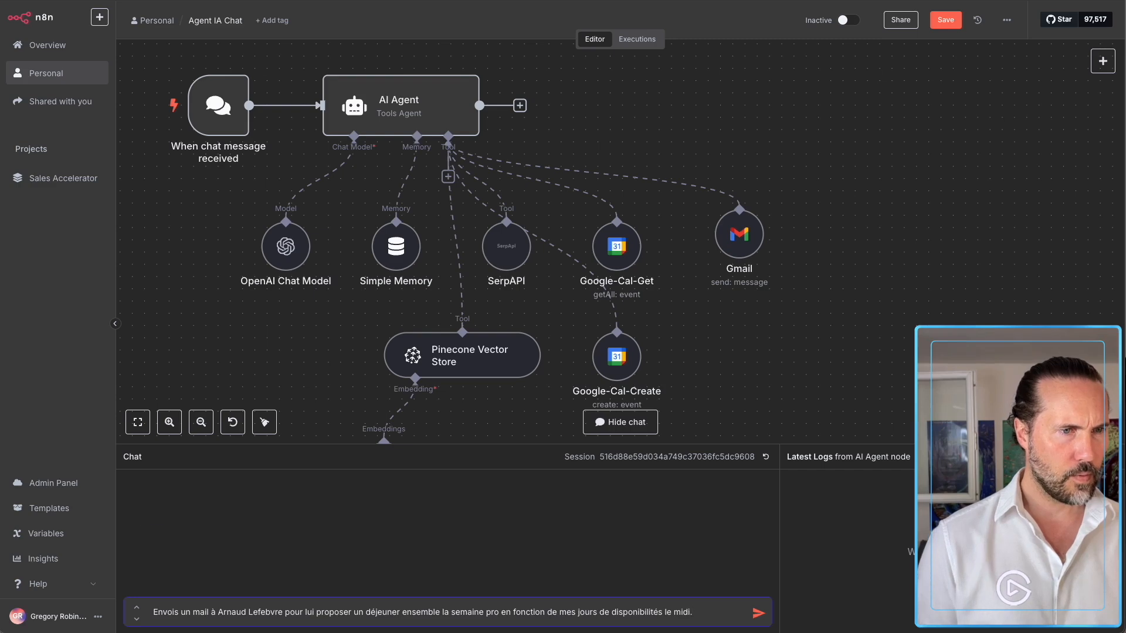
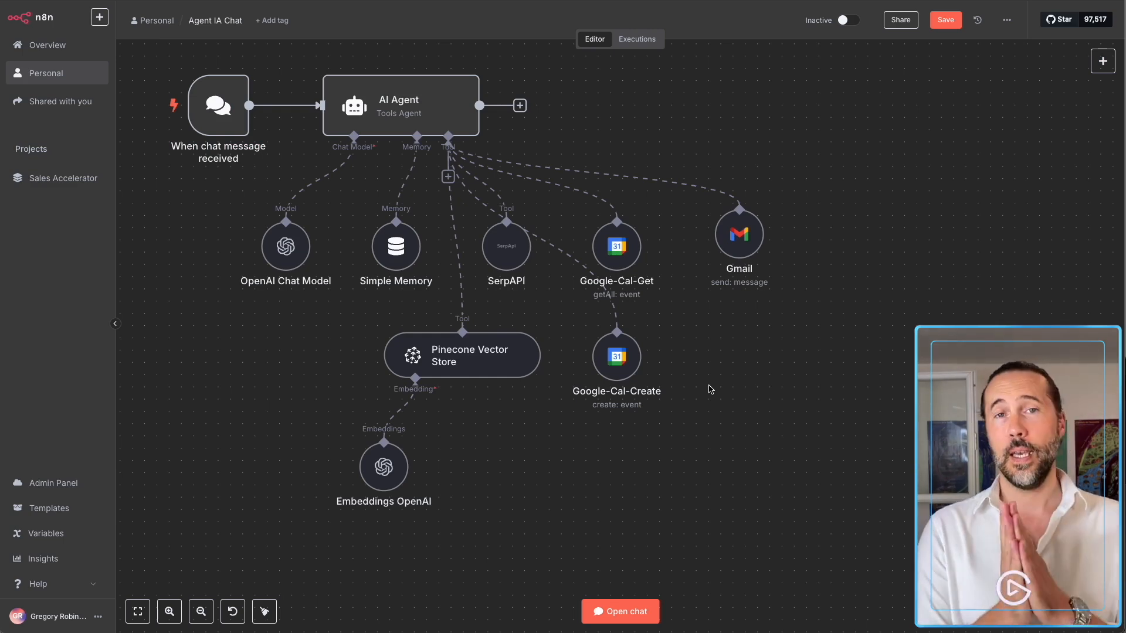
# In the test chat, ask the agent to book Tuesday lunch from noon to 14h at la Diligence, Montpellier.
pyautogui.click(623, 611)
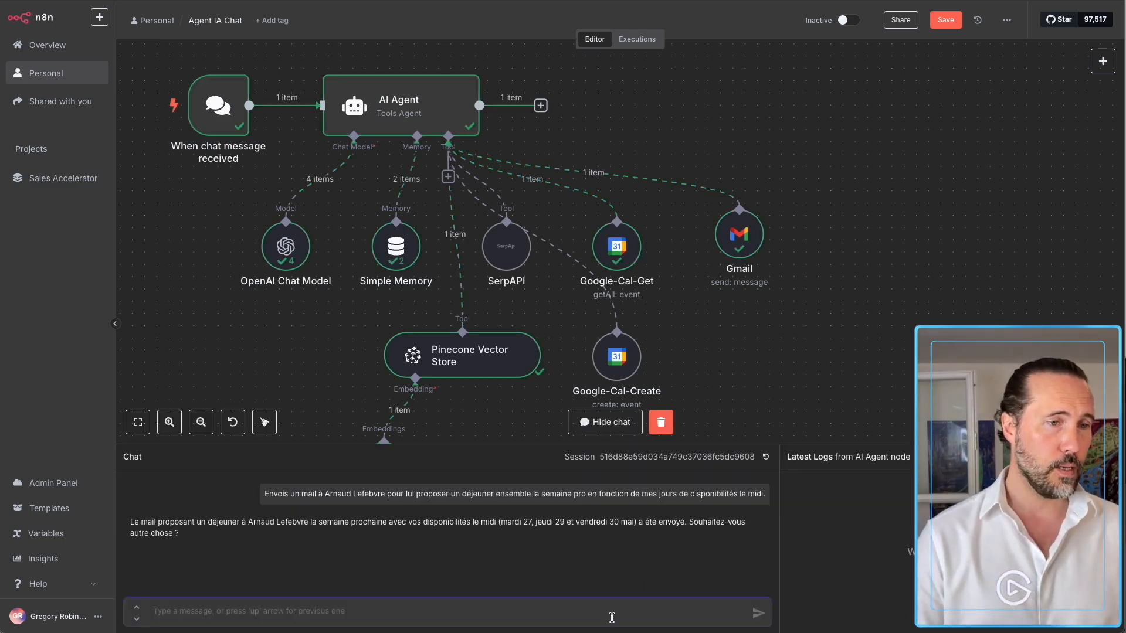
pyautogui.write('A')
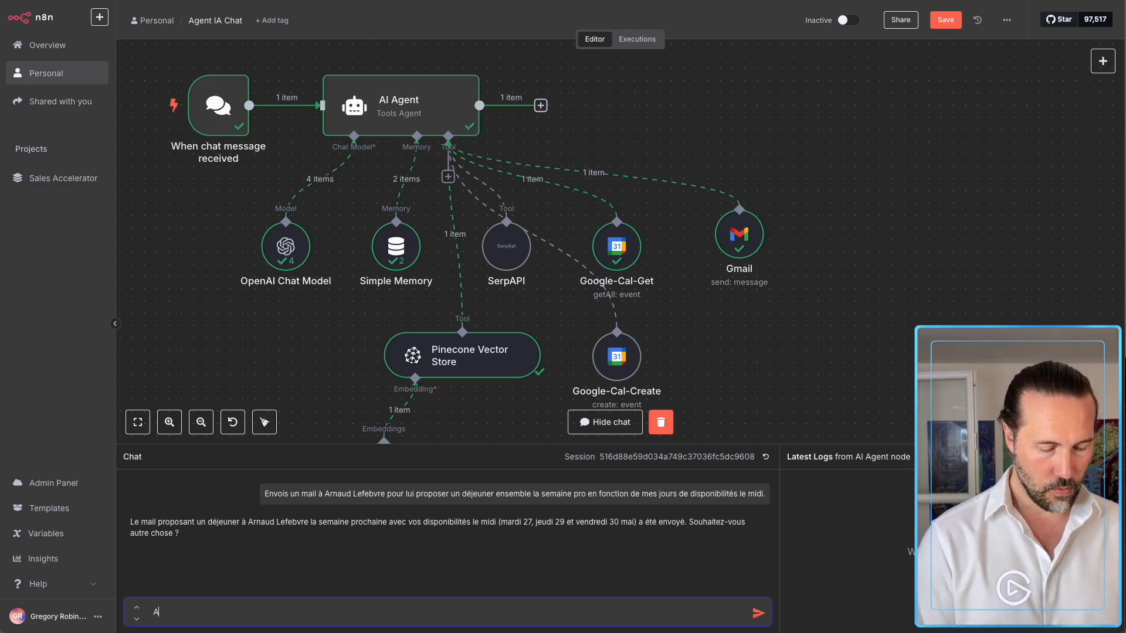
pyautogui.write('rnaud a acc')
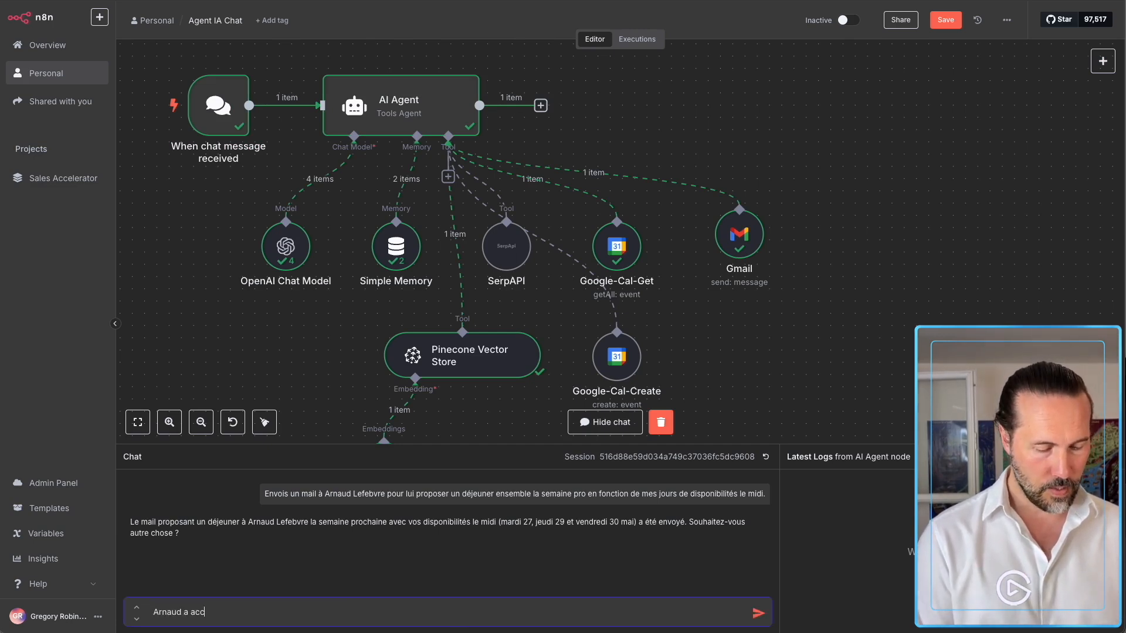
pyautogui.write('epté le deé')
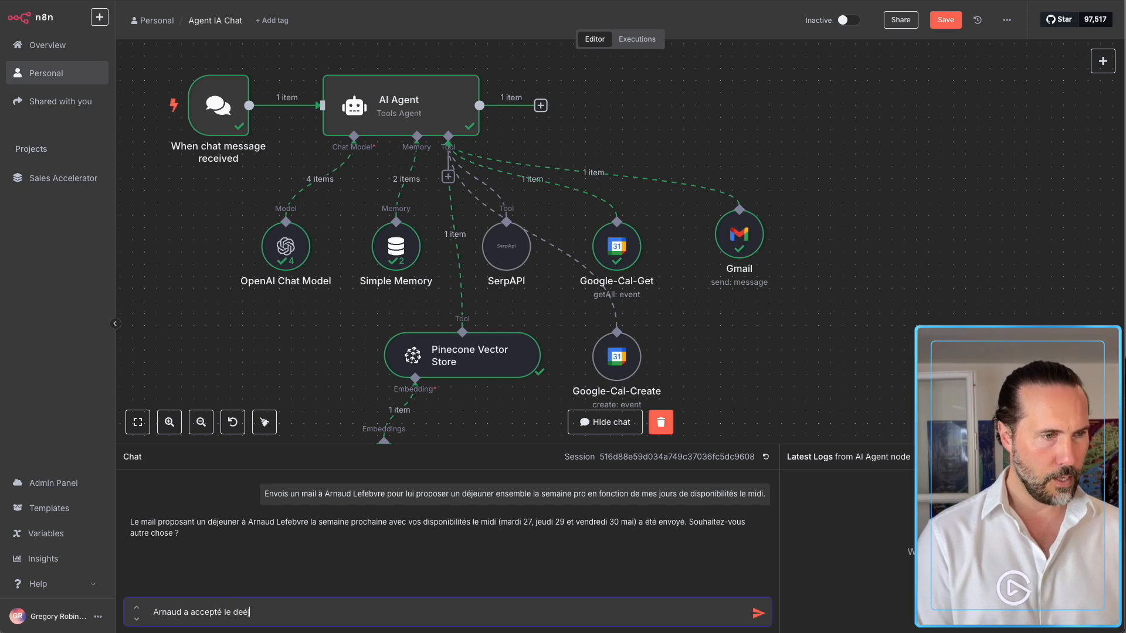
pyautogui.press('BackSpace')
pyautogui.press('BackSpace')
pyautogui.write('é')
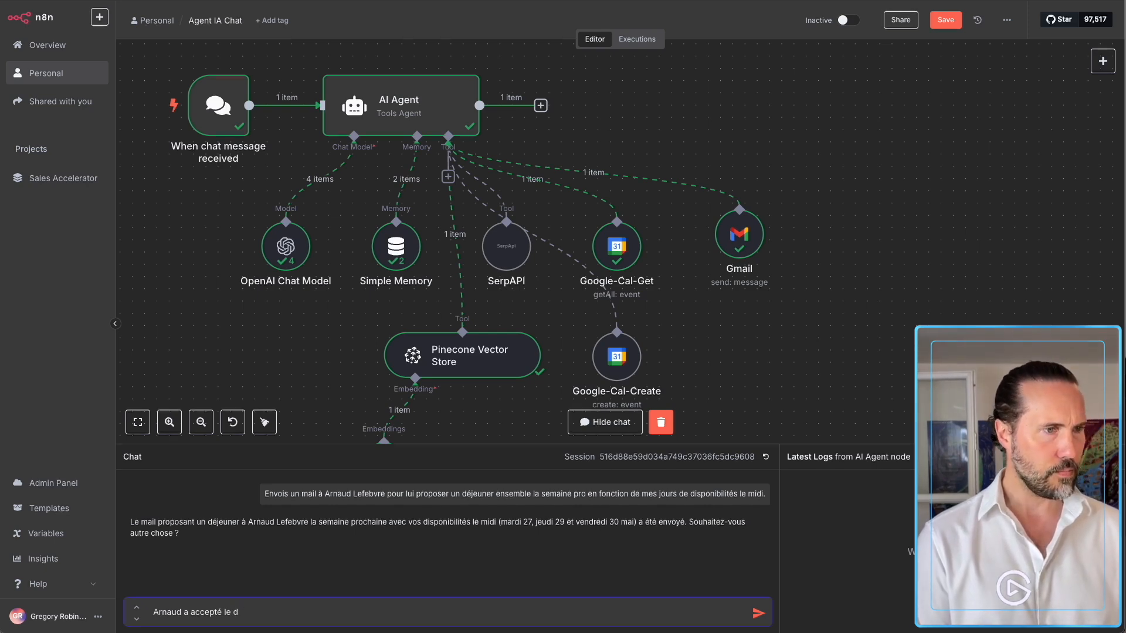
pyautogui.write('jeuné')
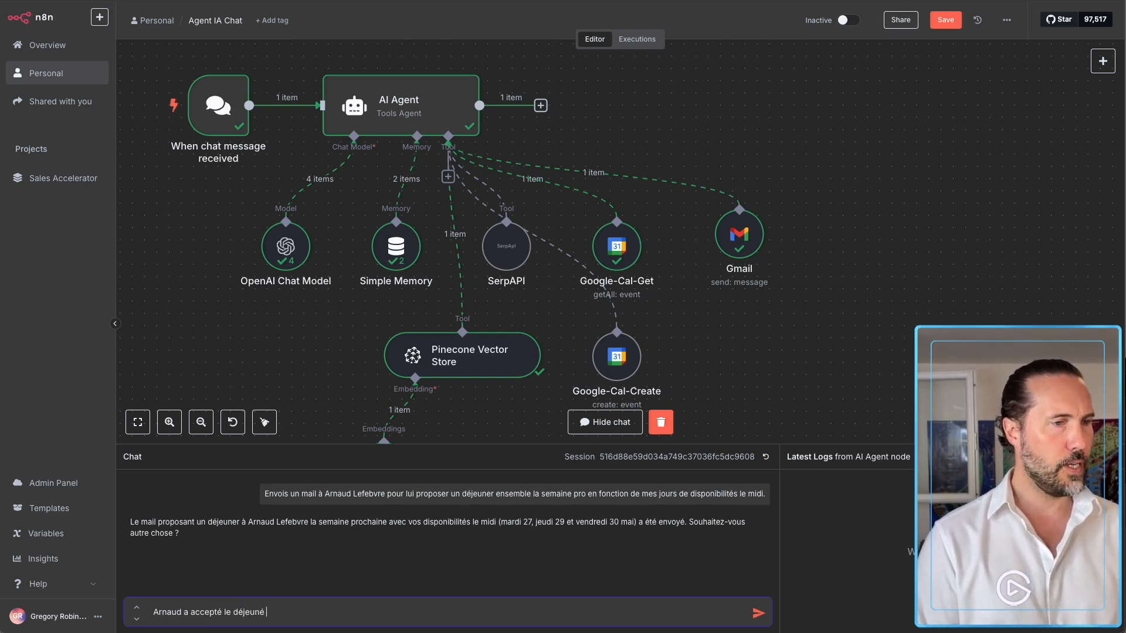
pyautogui.write(' pour le mardi ')
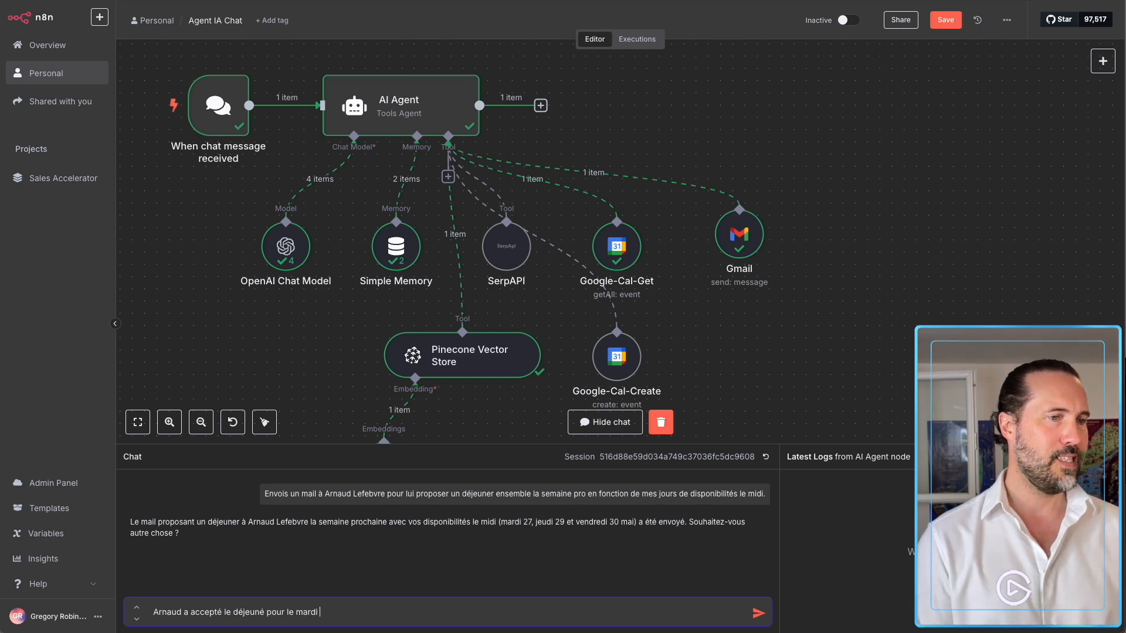
pyautogui.write('midi. Mets-moi')
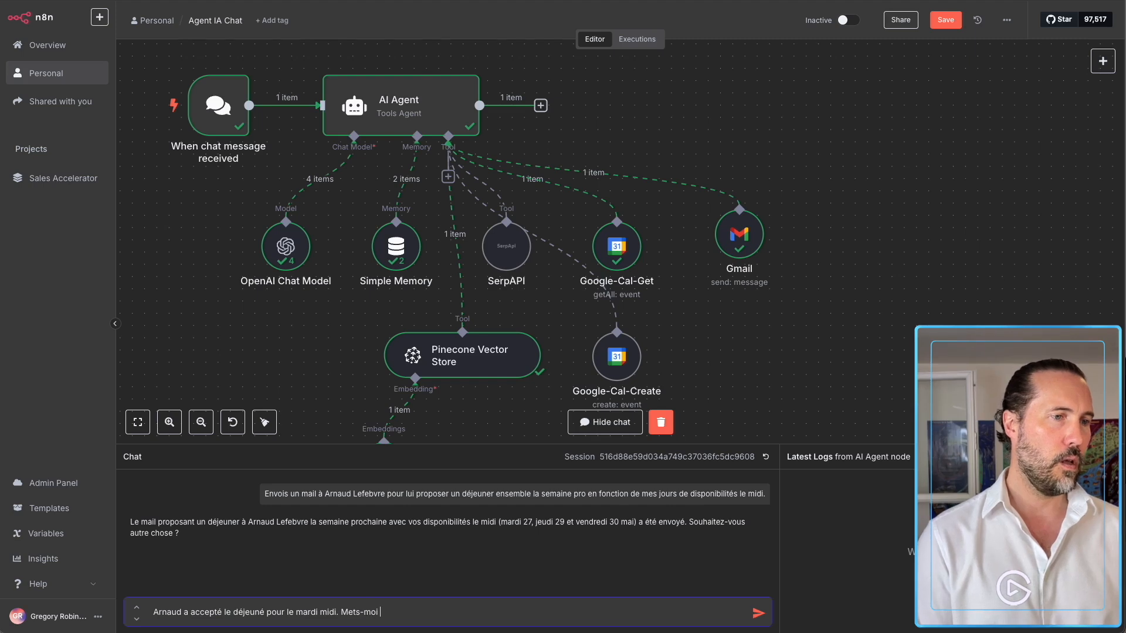
pyautogui.write(' un événement dans le calendrier de midi ) 14h')
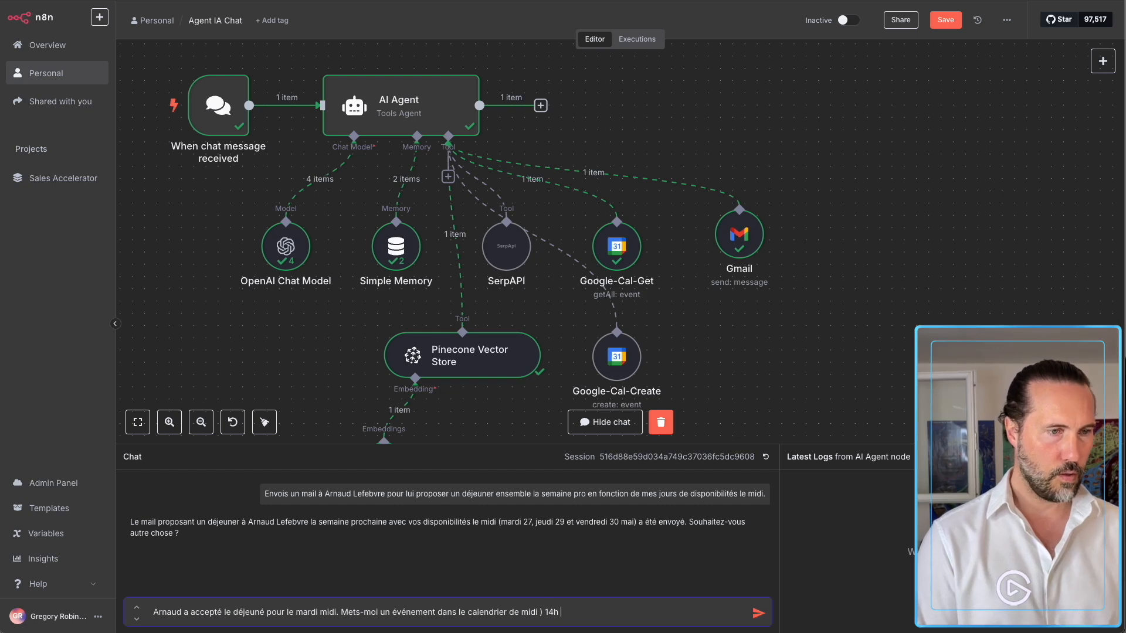
pyautogui.press('Left')
pyautogui.press('Left')
pyautogui.press('Left')
pyautogui.write(')')
pyautogui.press('BackSpace')
pyautogui.write('à 14h ')
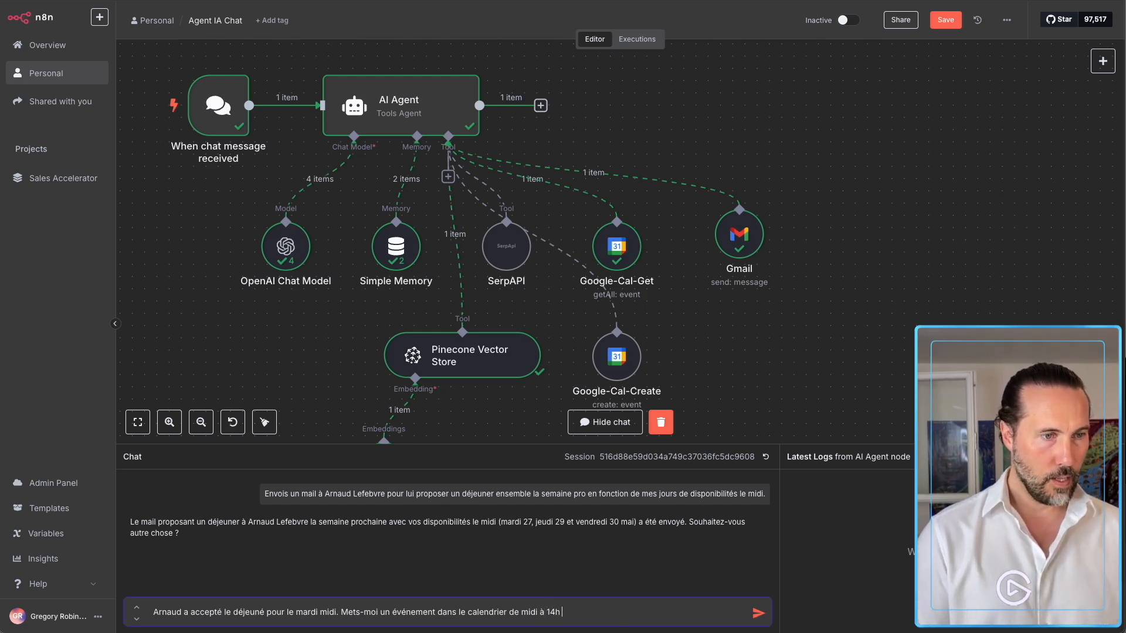
pyautogui.write('à la diligence')
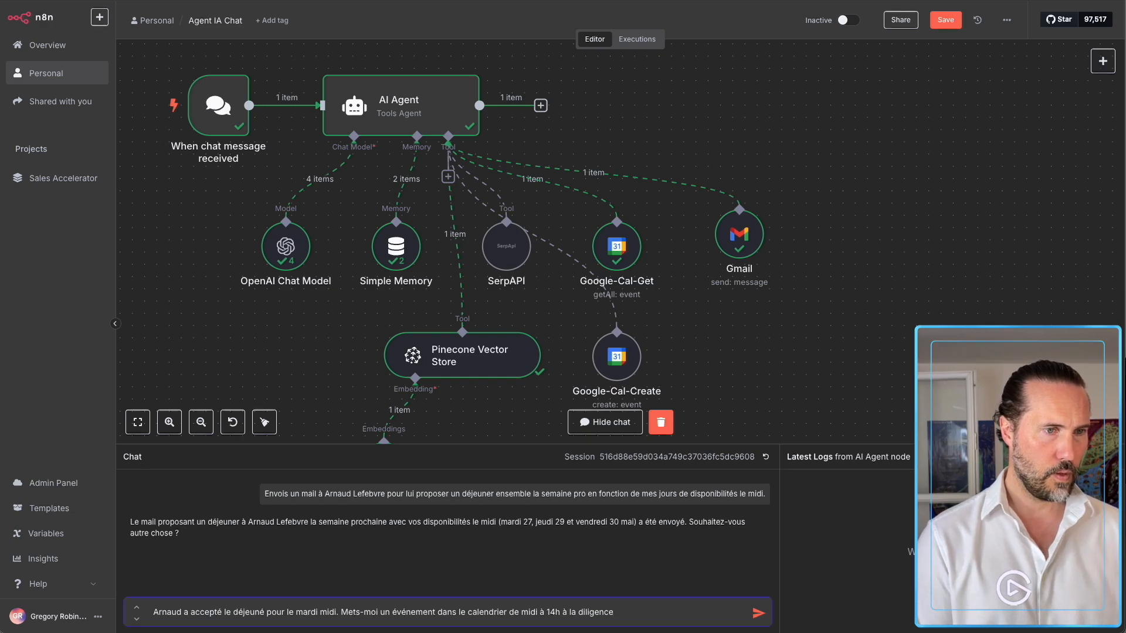
pyautogui.press('BackSpace')
pyautogui.write('Diligence')
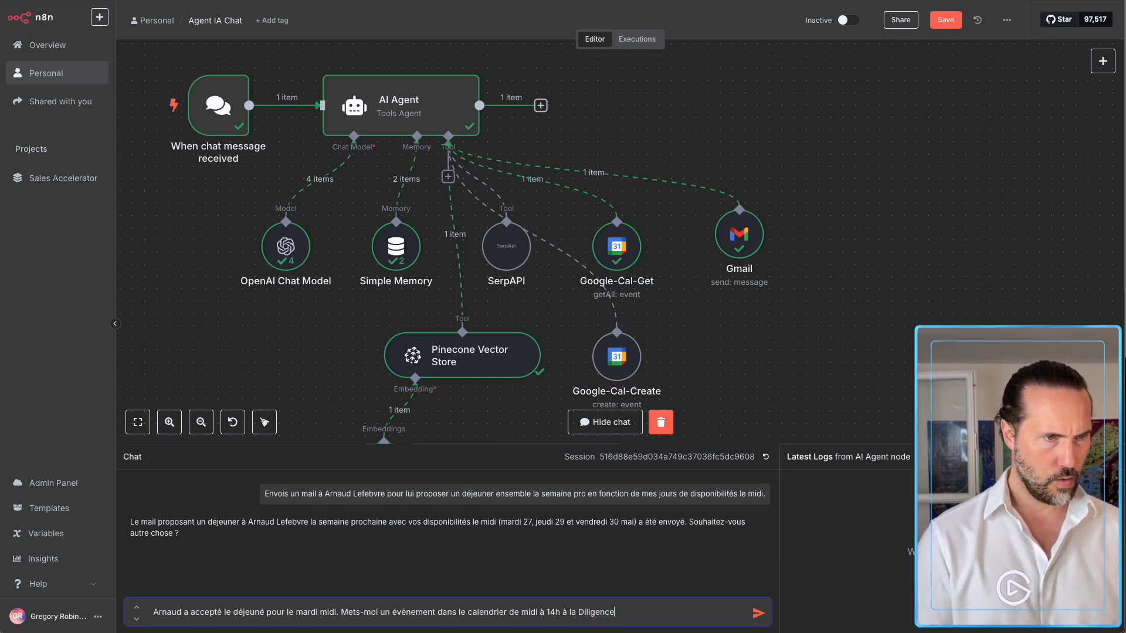
pyautogui.write(' à ')
pyautogui.write('Montpellier')
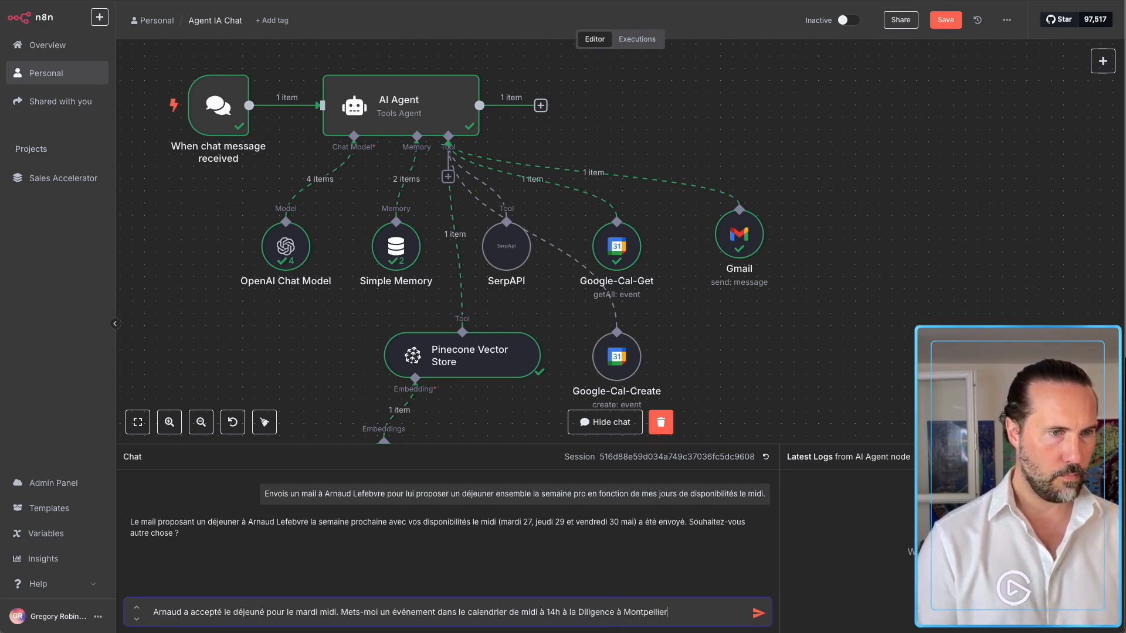
pyautogui.press('Return')
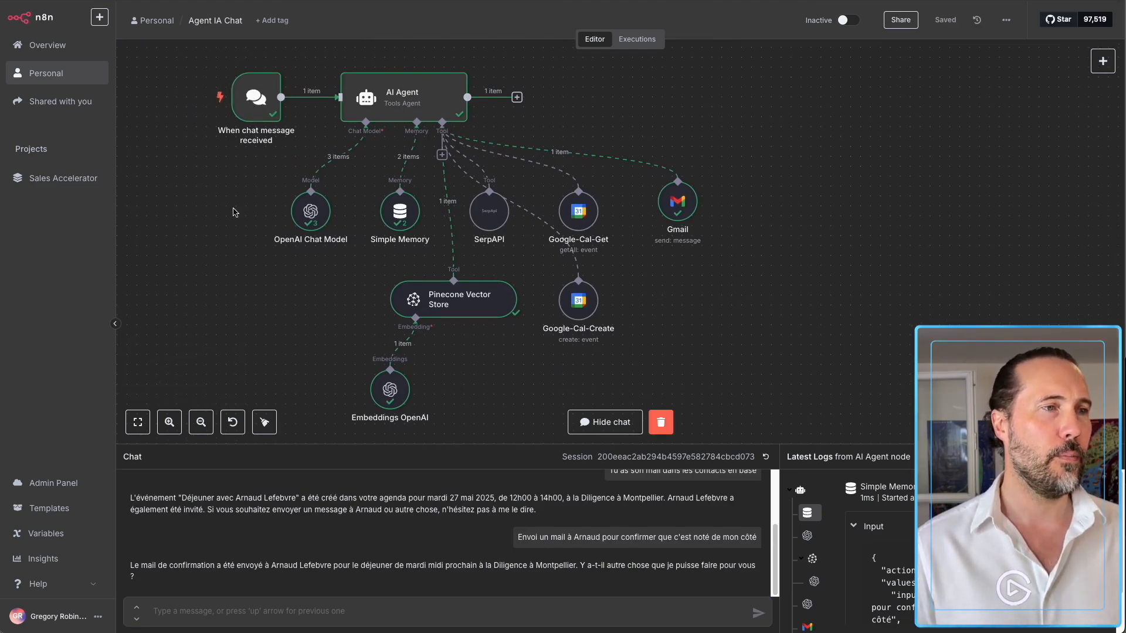
# Add a Telegram 'On message' trigger using the existing Telegram credential.
pyautogui.click(1102, 61)
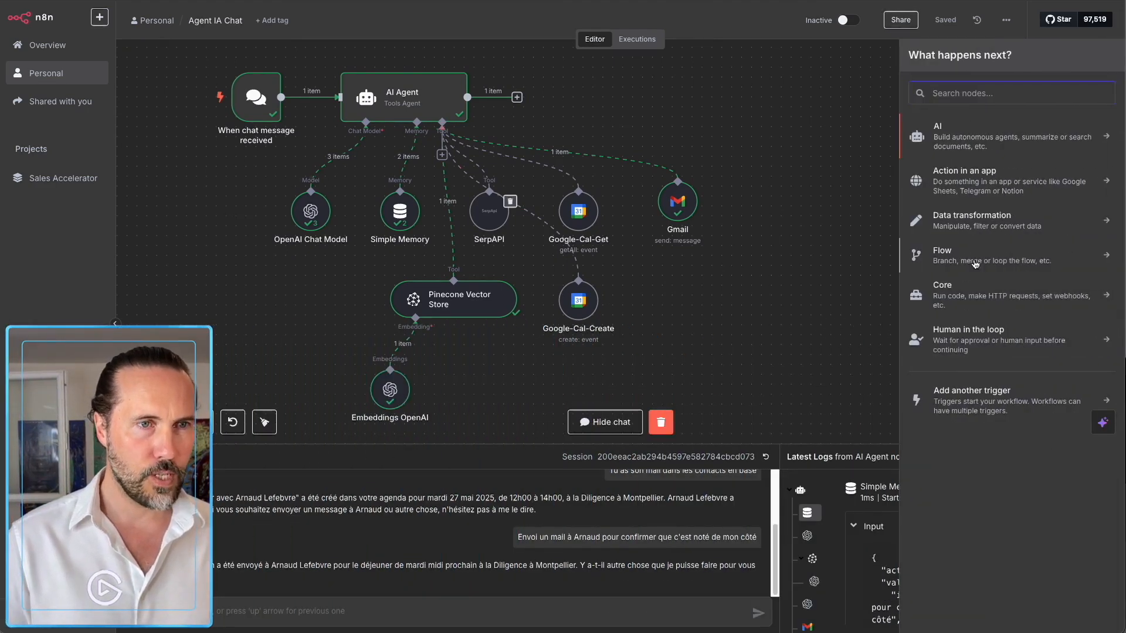
pyautogui.click(965, 398)
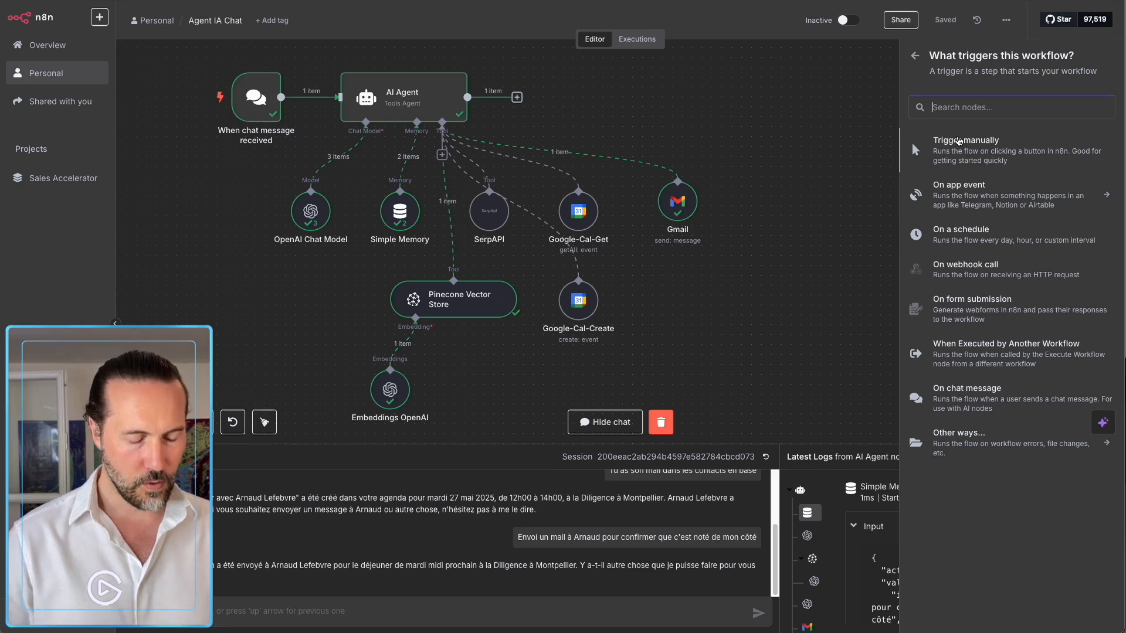
pyautogui.write('tele')
pyautogui.click(938, 144)
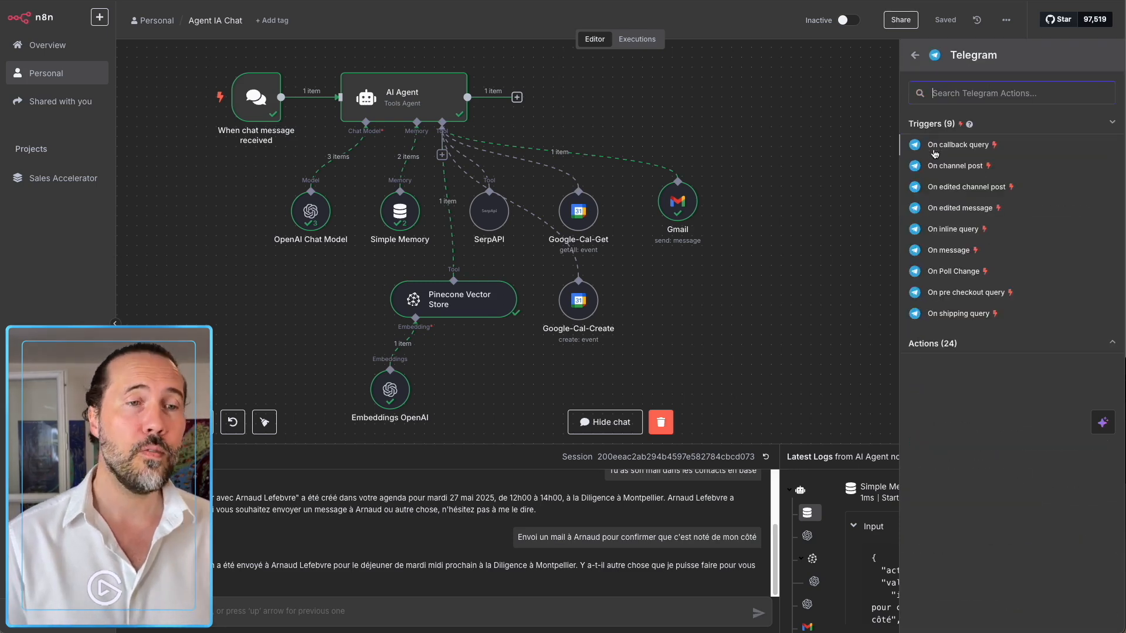
pyautogui.click(936, 251)
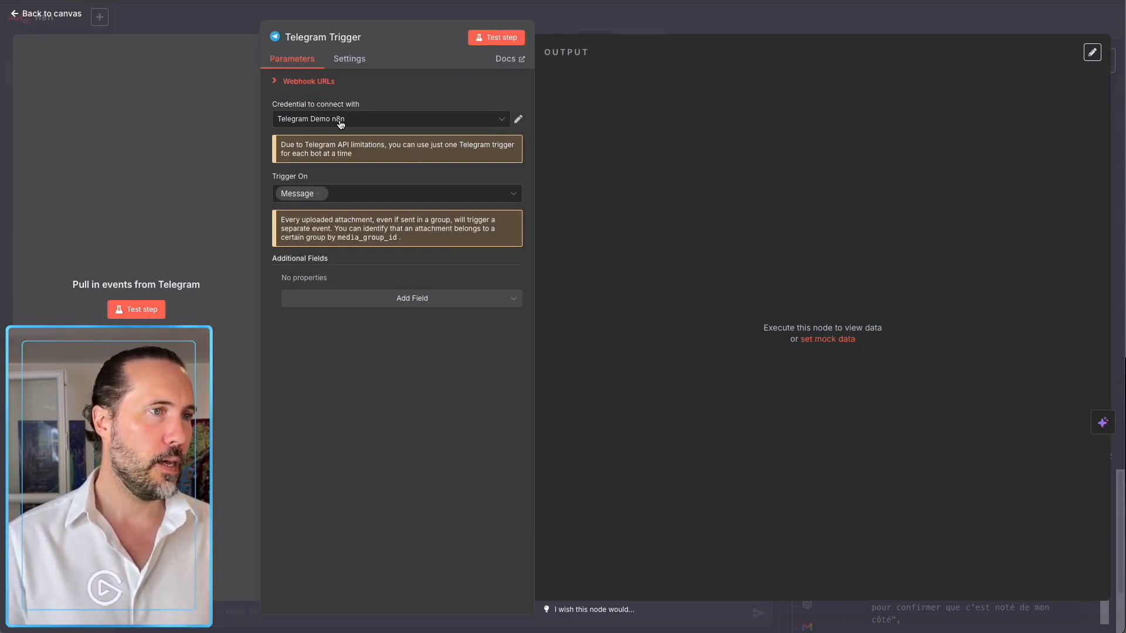
pyautogui.click(378, 122)
pyautogui.click(374, 107)
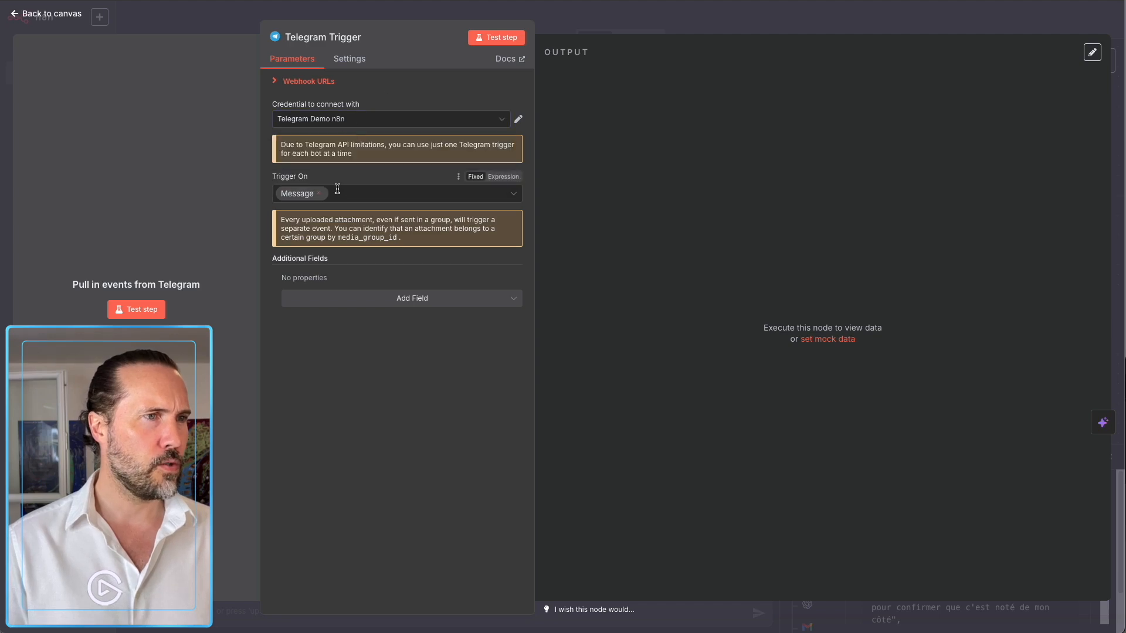
pyautogui.click(588, 36)
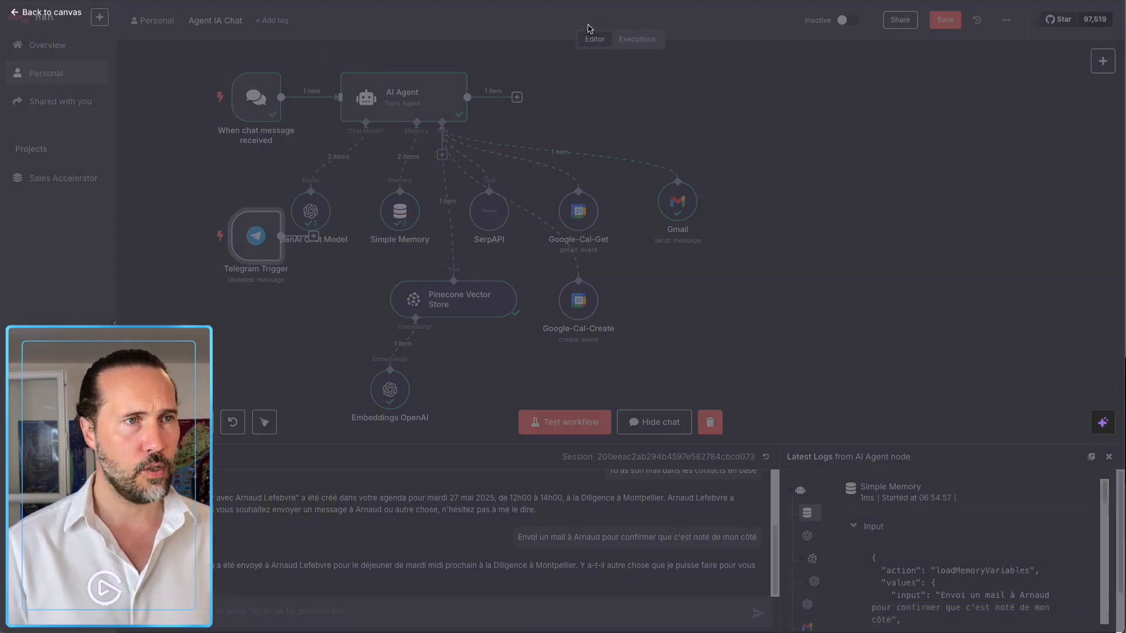
# Deactivate the chat message trigger and connect the Telegram Trigger to the AI Agent.
pyautogui.moveTo(246, 247); pyautogui.dragTo(187, 178)
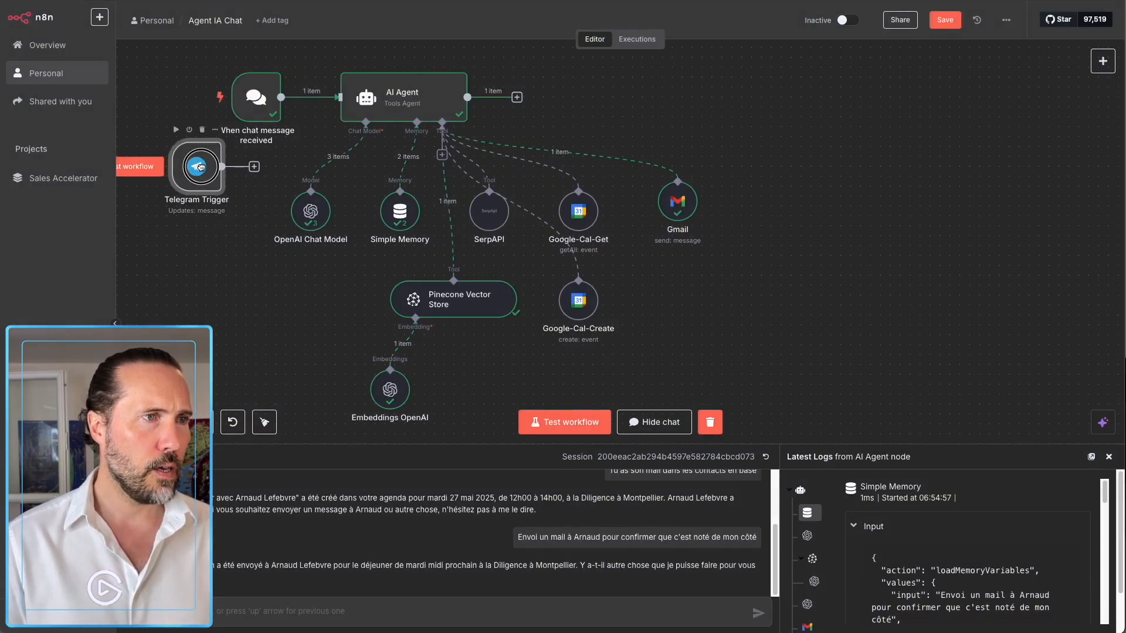
pyautogui.click(262, 106)
pyautogui.press('d')
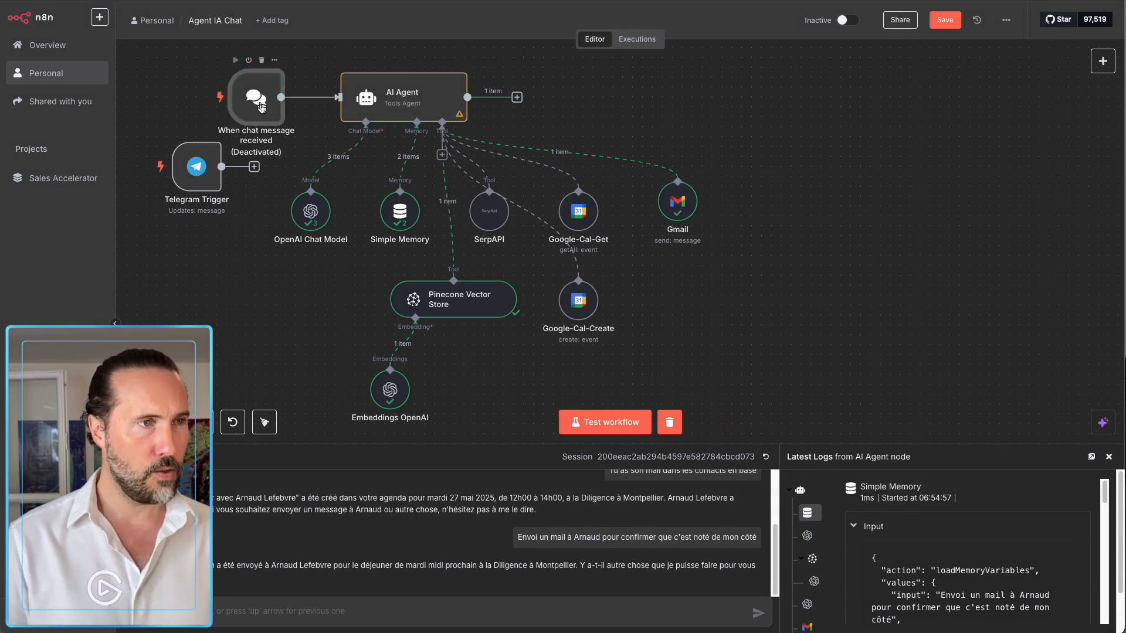
pyautogui.moveTo(253, 169); pyautogui.dragTo(340, 96)
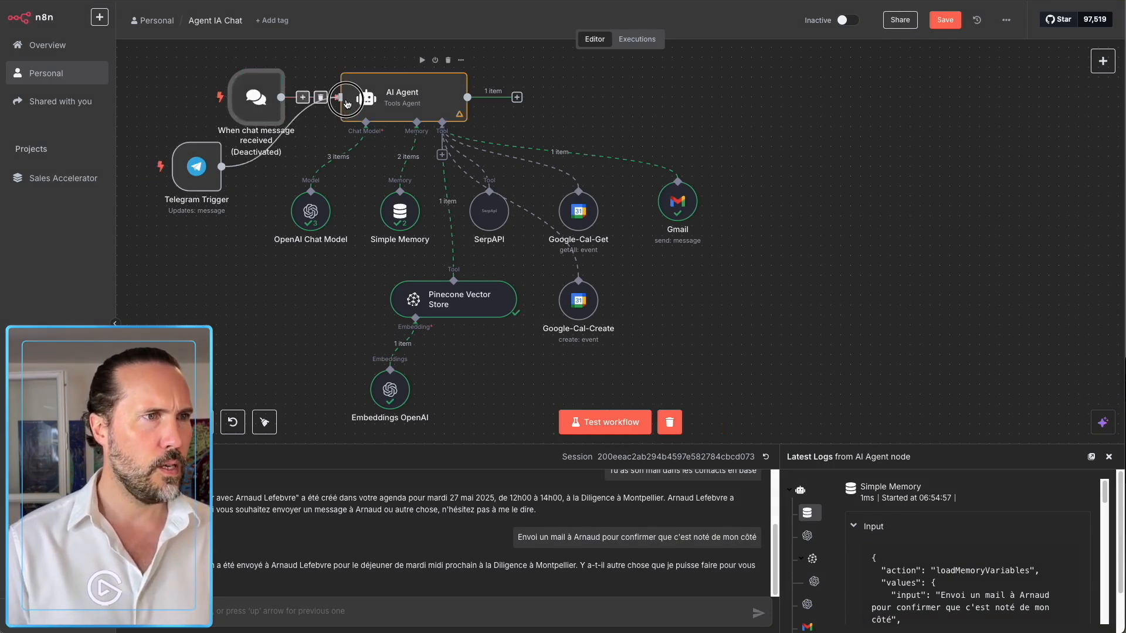
pyautogui.moveTo(190, 184); pyautogui.dragTo(244, 179)
pyautogui.click(218, 108)
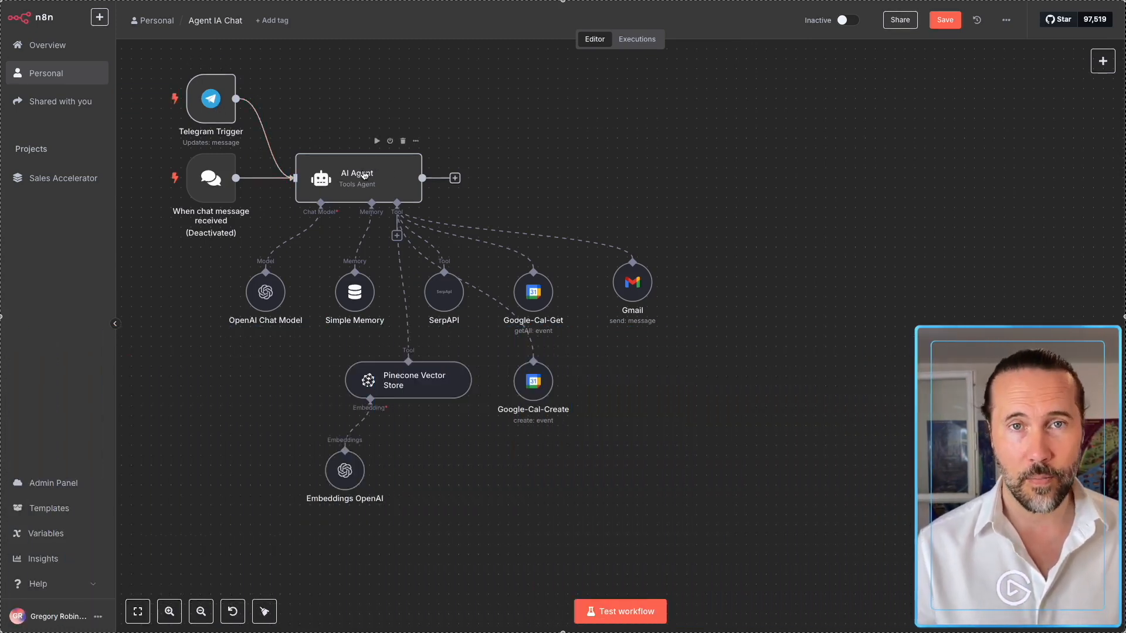
# Start a test run and send the test question to the bot from Telegram.
pyautogui.click(611, 613)
pyautogui.press('super+Tab')
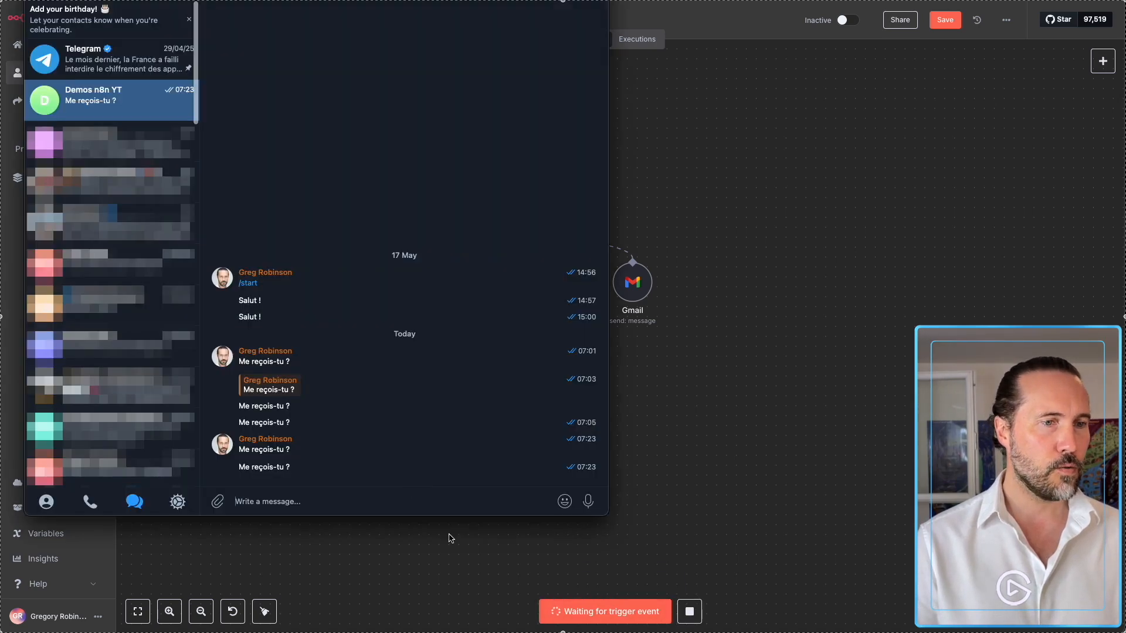
pyautogui.click(285, 504)
pyautogui.write('Me reçois-tu ?')
pyautogui.hotkey('shift', 'Return')
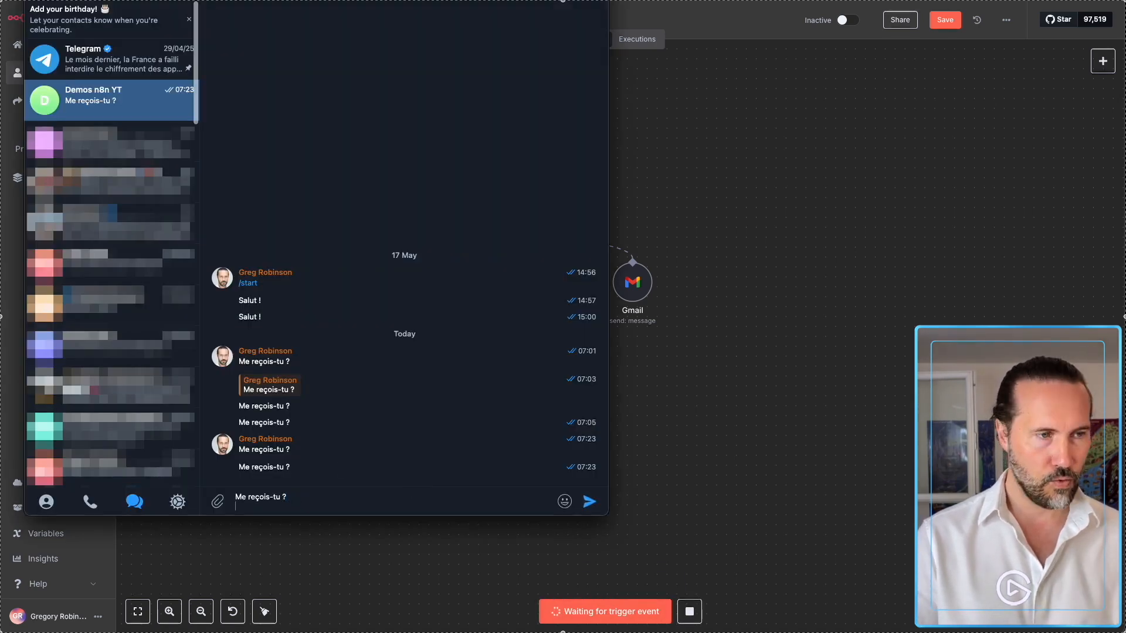
pyautogui.press('Return')
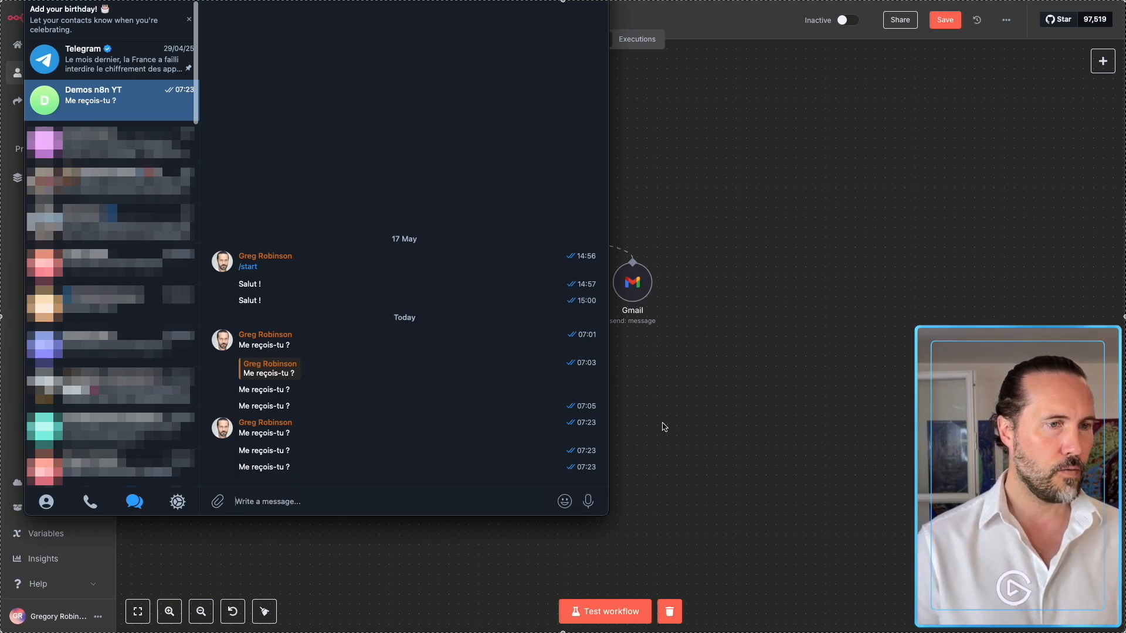
pyautogui.click(667, 416)
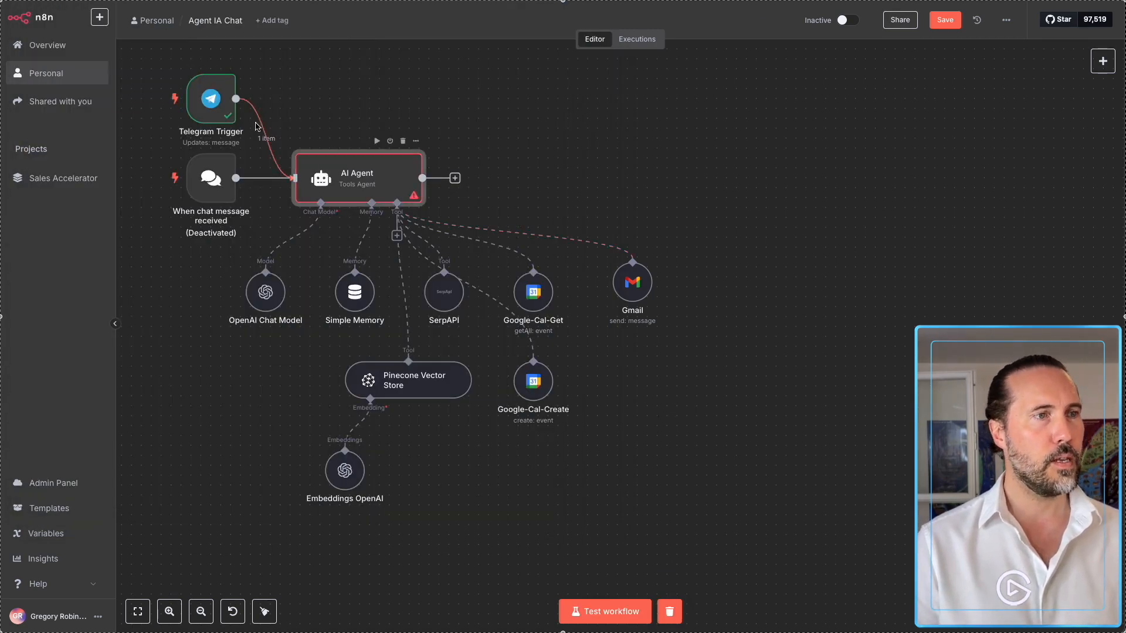
# Set the AI Agent's prompt source to 'Define below' using the Telegram message text field.
pyautogui.doubleClick(327, 195)
pyautogui.click(31, 118)
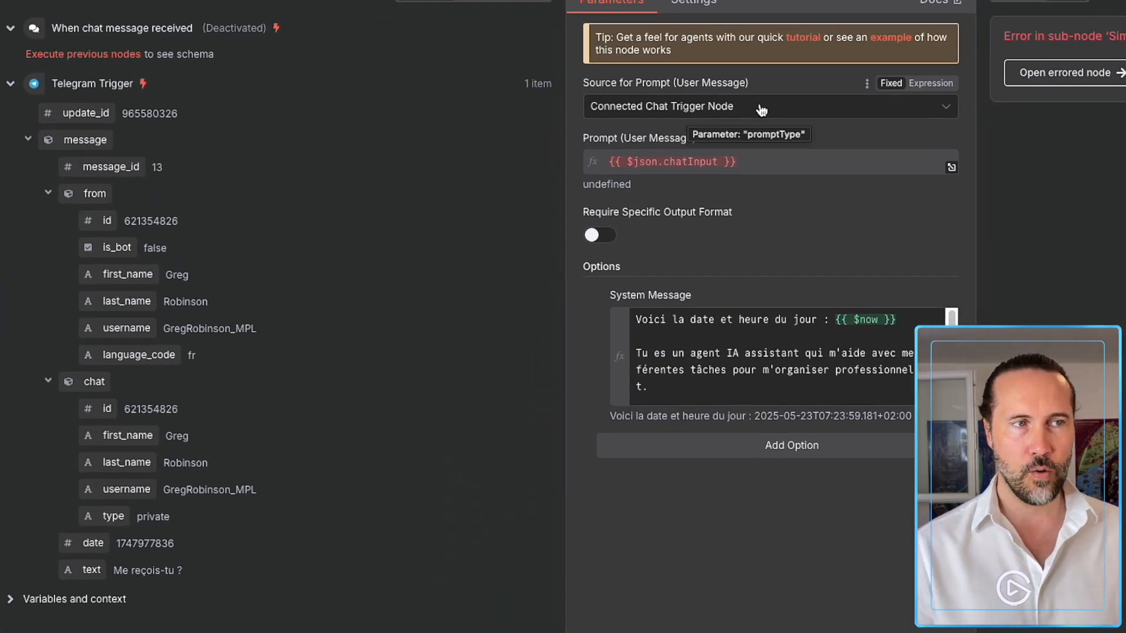
pyautogui.click(760, 108)
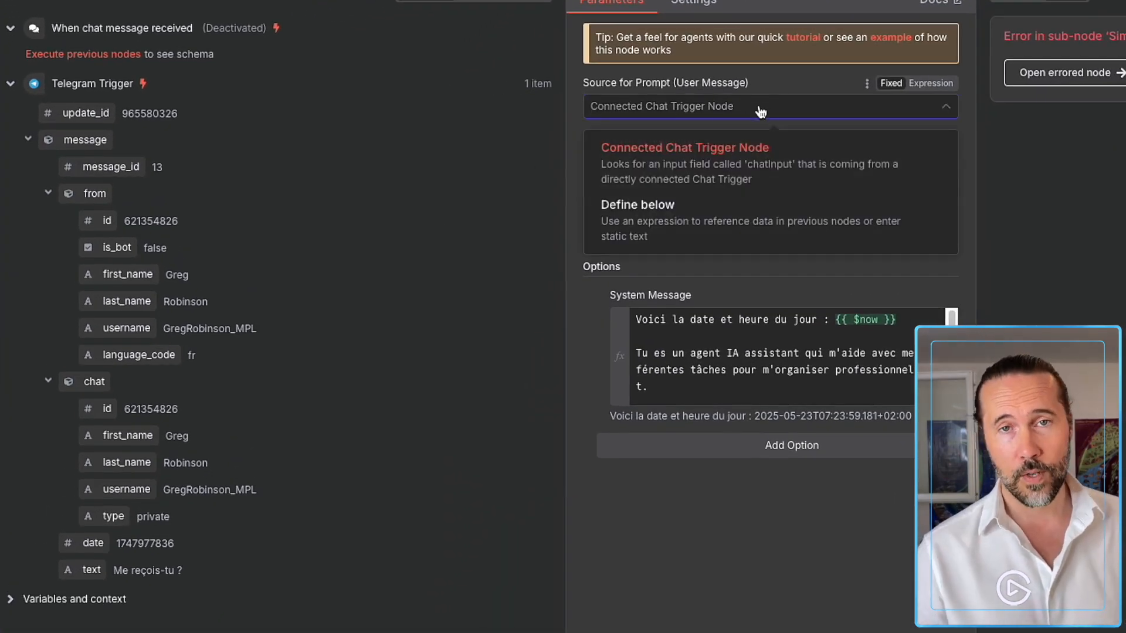
pyautogui.click(625, 215)
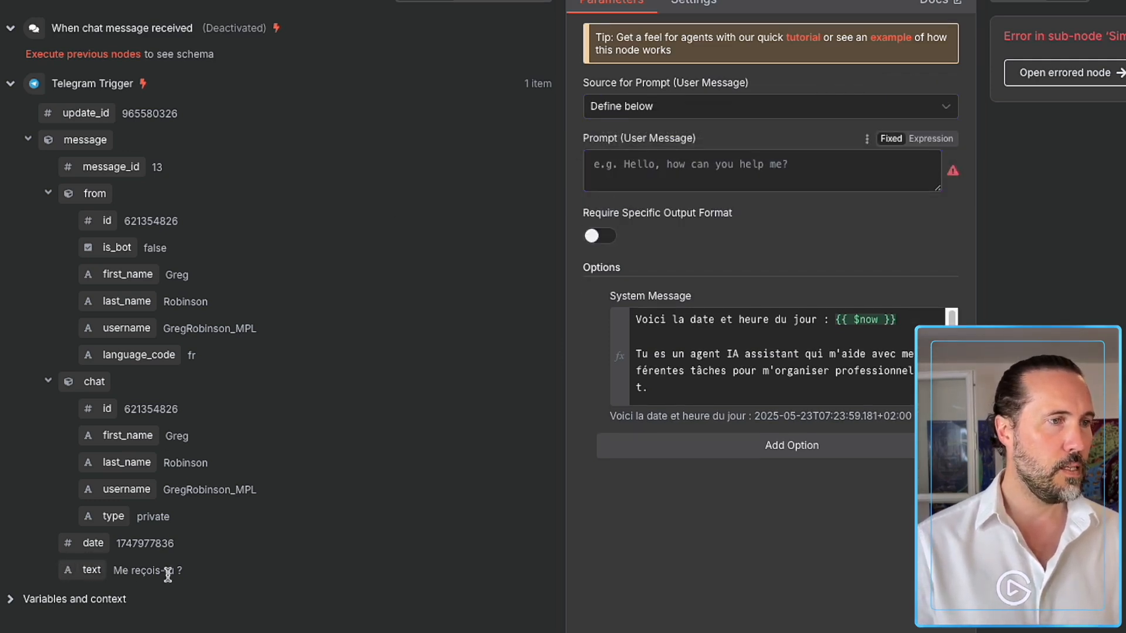
pyautogui.moveTo(88, 573); pyautogui.dragTo(614, 166)
pyautogui.press('Escape')
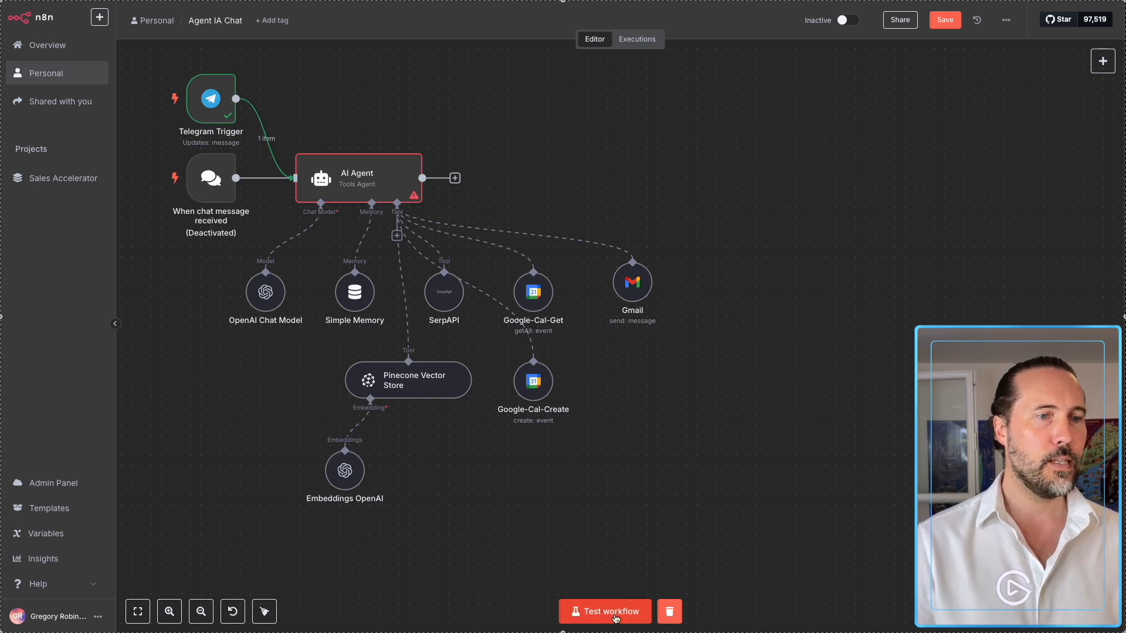
# Start another test run and send the test question from Telegram.
pyautogui.click(615, 611)
pyautogui.press('super+Tab')
pyautogui.click(287, 498)
pyautogui.write('Me reçois-tu ?')
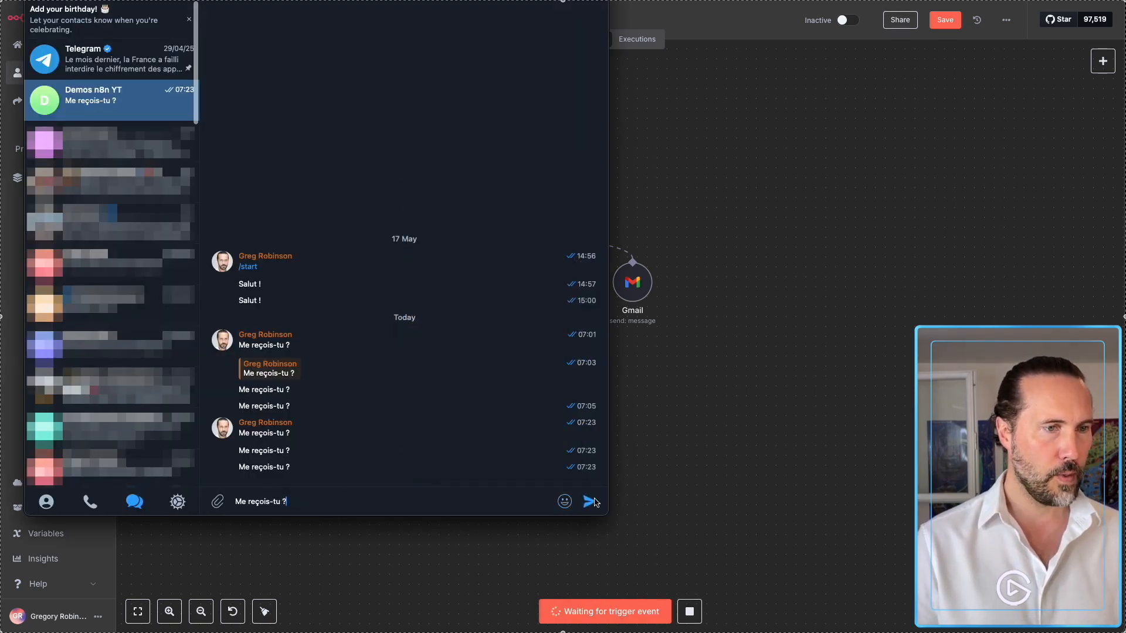
pyautogui.click(589, 501)
pyautogui.click(666, 480)
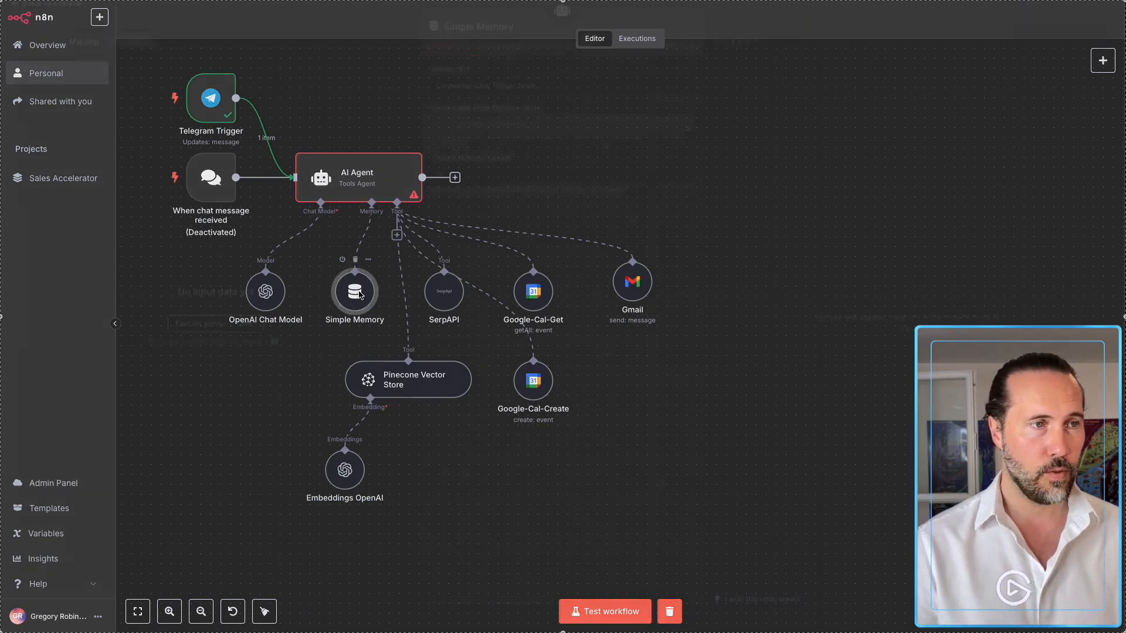
# Switch the Simple Memory session ID to 'Define below' and check the agent's prompt expression.
pyautogui.doubleClick(359, 295)
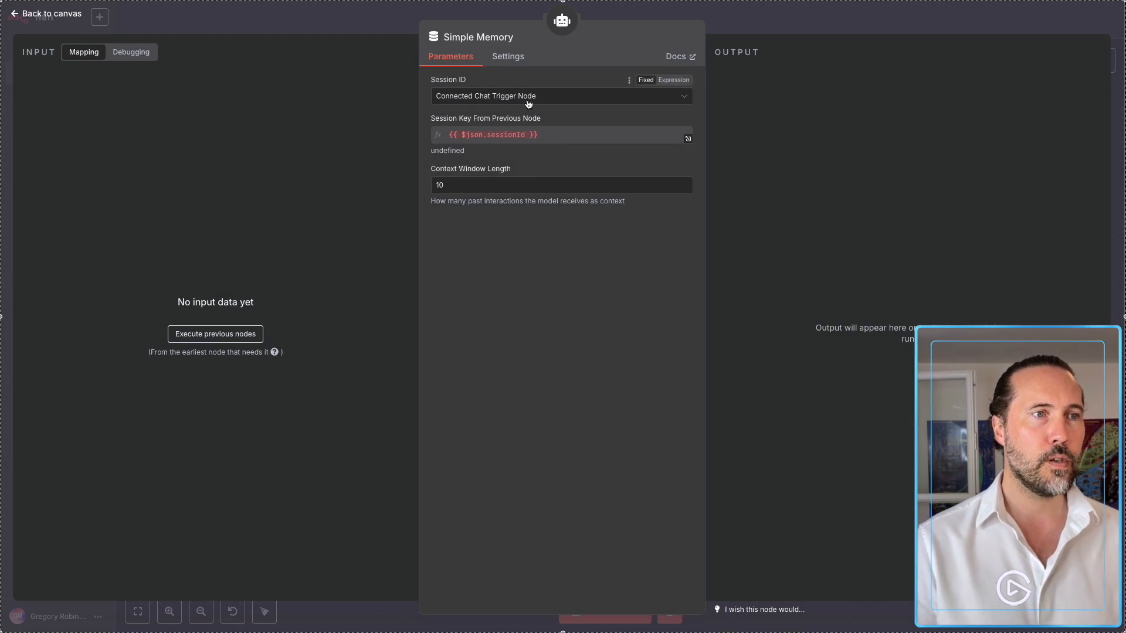
pyautogui.click(493, 101)
pyautogui.click(456, 168)
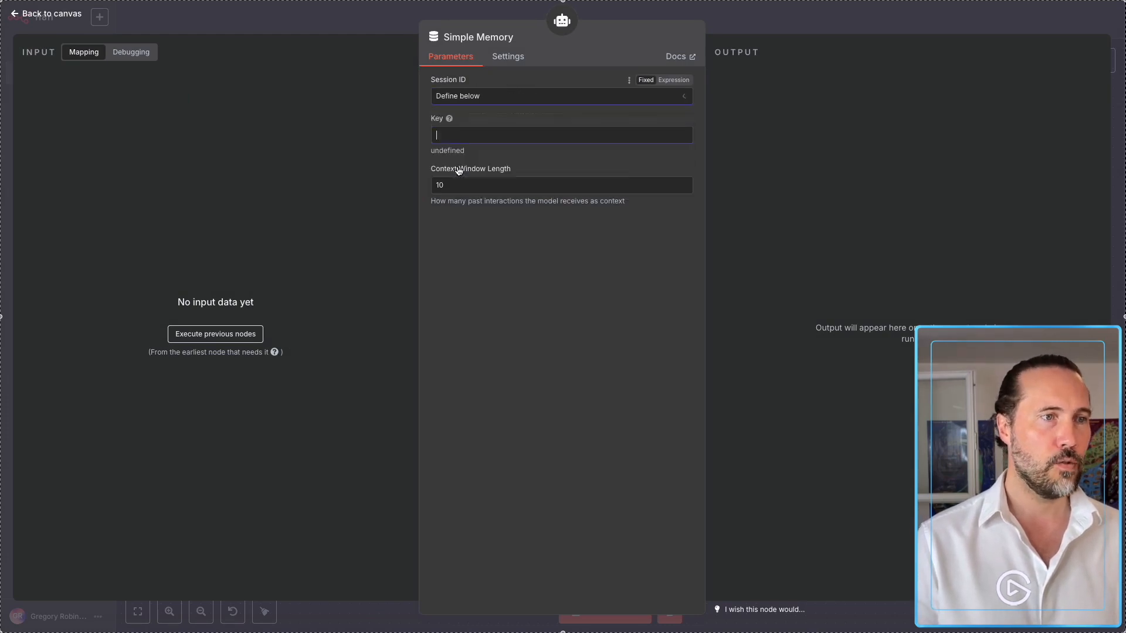
pyautogui.click(438, 134)
pyautogui.click(728, 16)
pyautogui.doubleClick(357, 181)
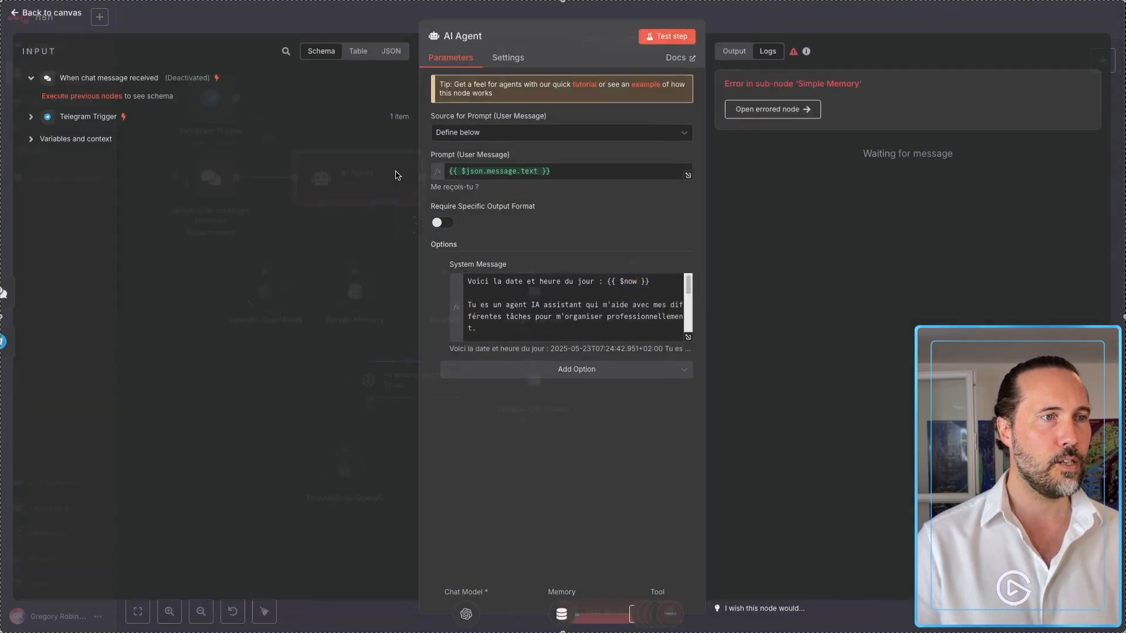
pyautogui.click(573, 173)
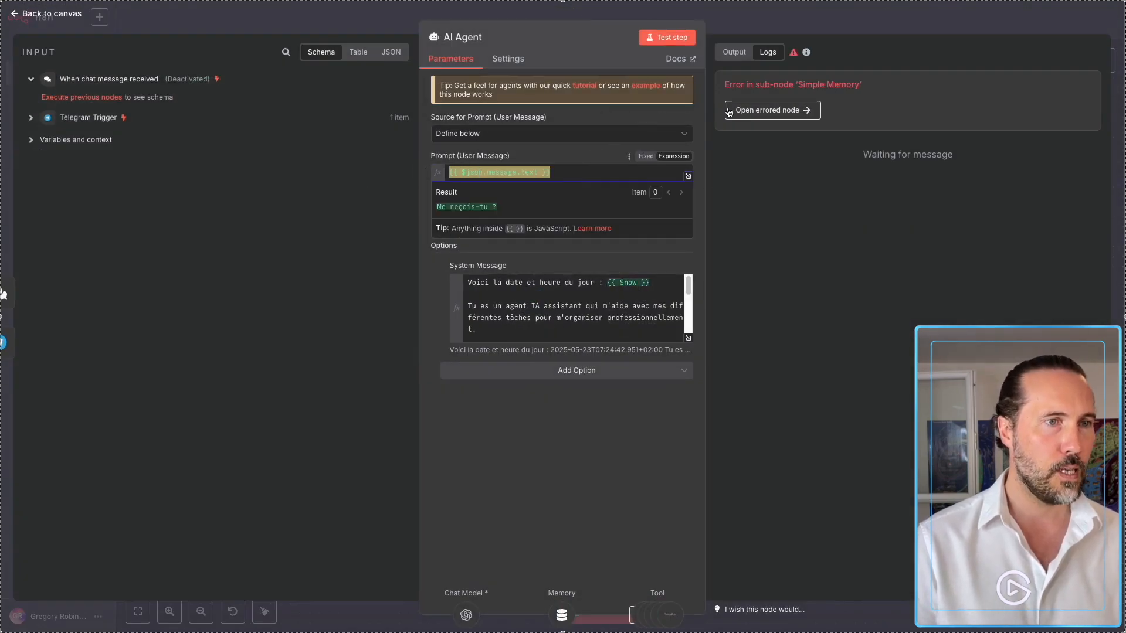
pyautogui.click(771, 20)
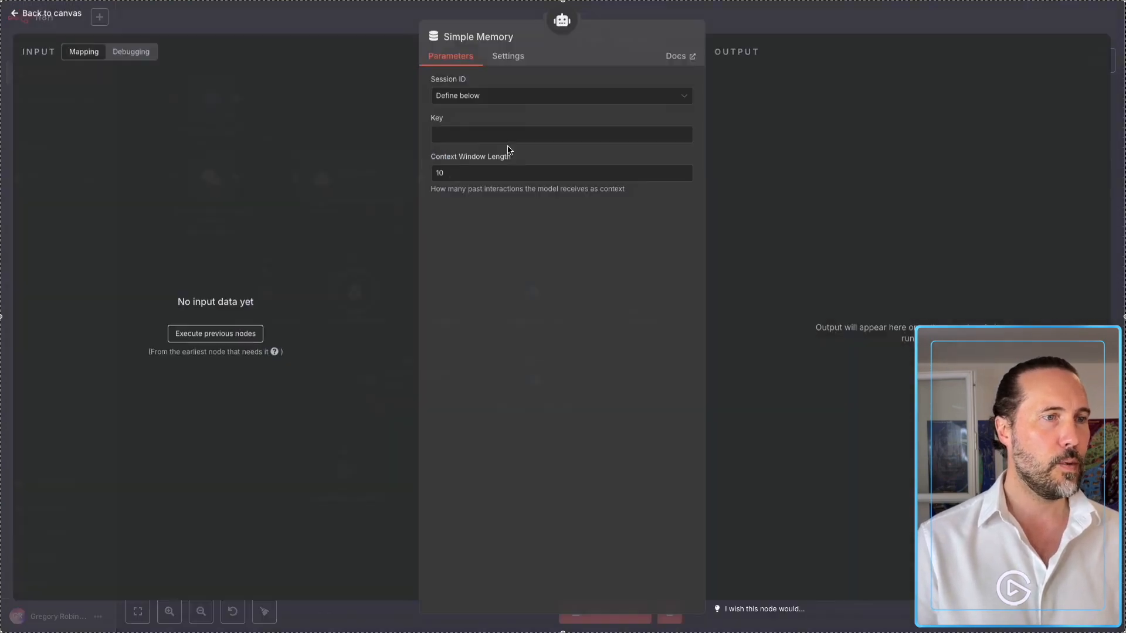
# Set the Simple Memory session key expression to {{ $json.message.text }}.
pyautogui.doubleClick(355, 293)
pyautogui.click(500, 138)
pyautogui.write('{{ $json.message.text }}')
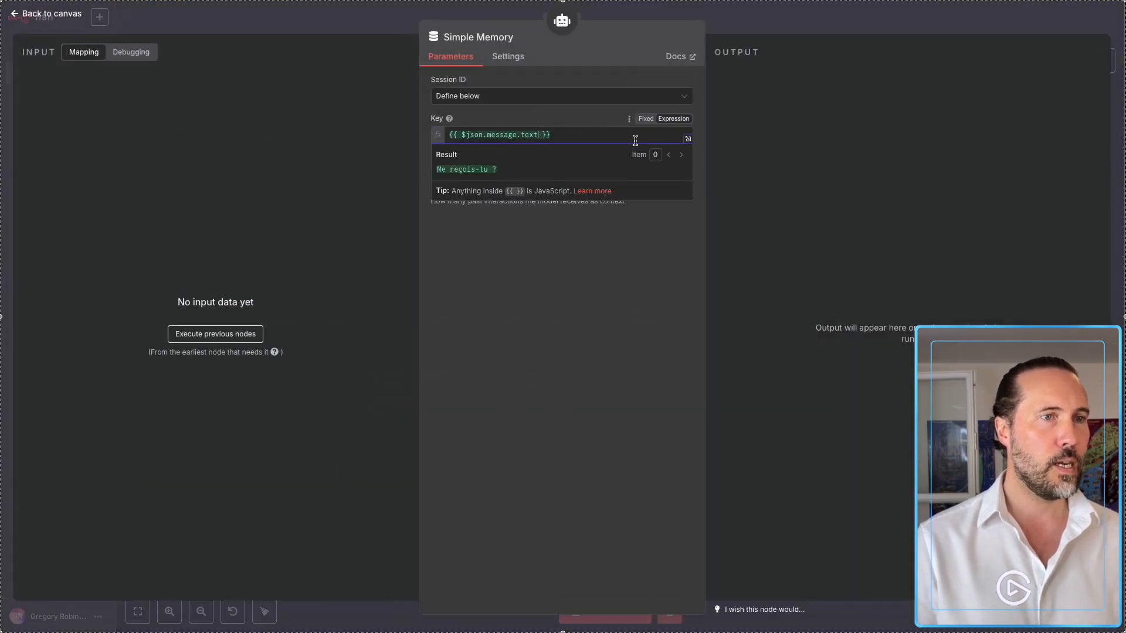
pyautogui.click(625, 315)
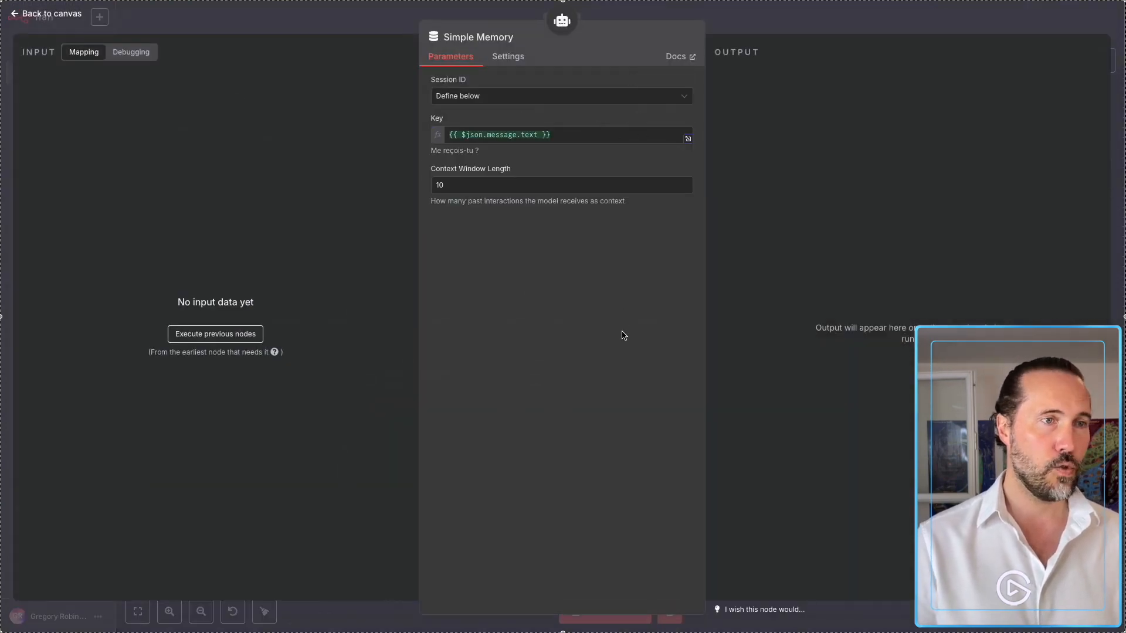
pyautogui.click(775, 27)
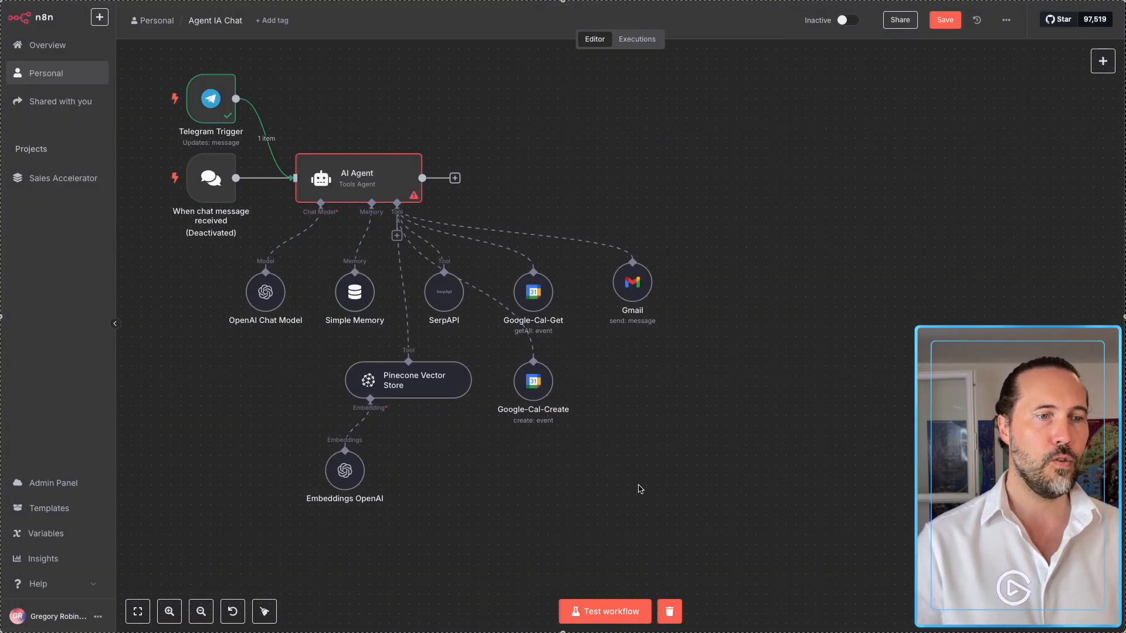
pyautogui.press('super+Tab')
pyautogui.click(498, 547)
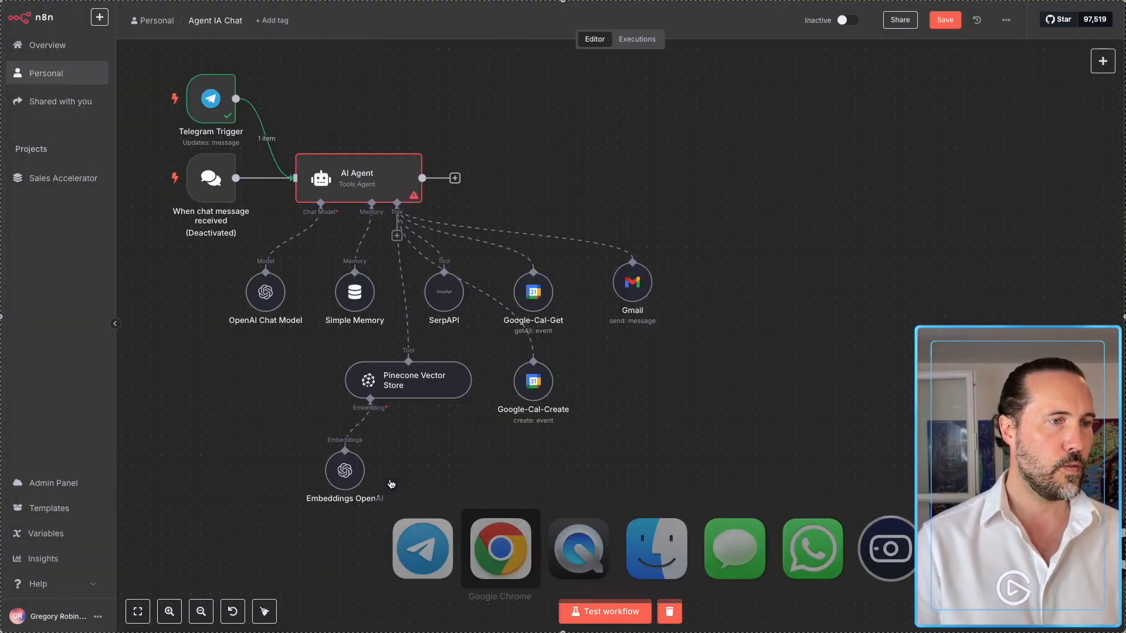
# Start a test run and resend 'Me reçois-tu ?' from Telegram to trigger the workflow.
pyautogui.click(621, 611)
pyautogui.press('super+Tab')
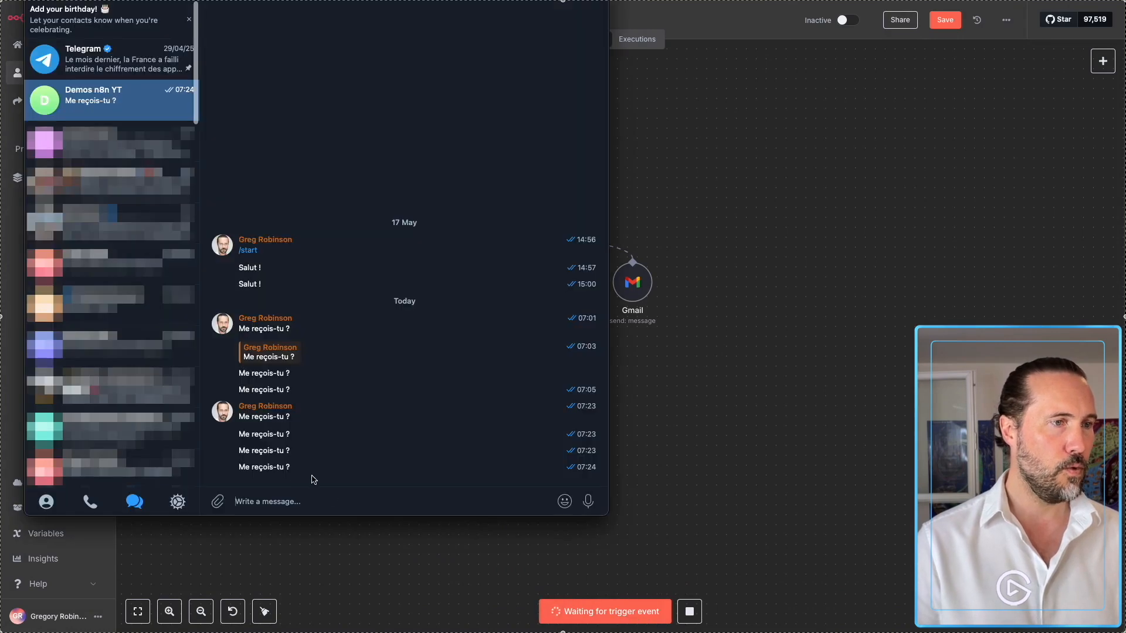
pyautogui.moveTo(297, 467); pyautogui.dragTo(235, 463)
pyautogui.press('super+c')
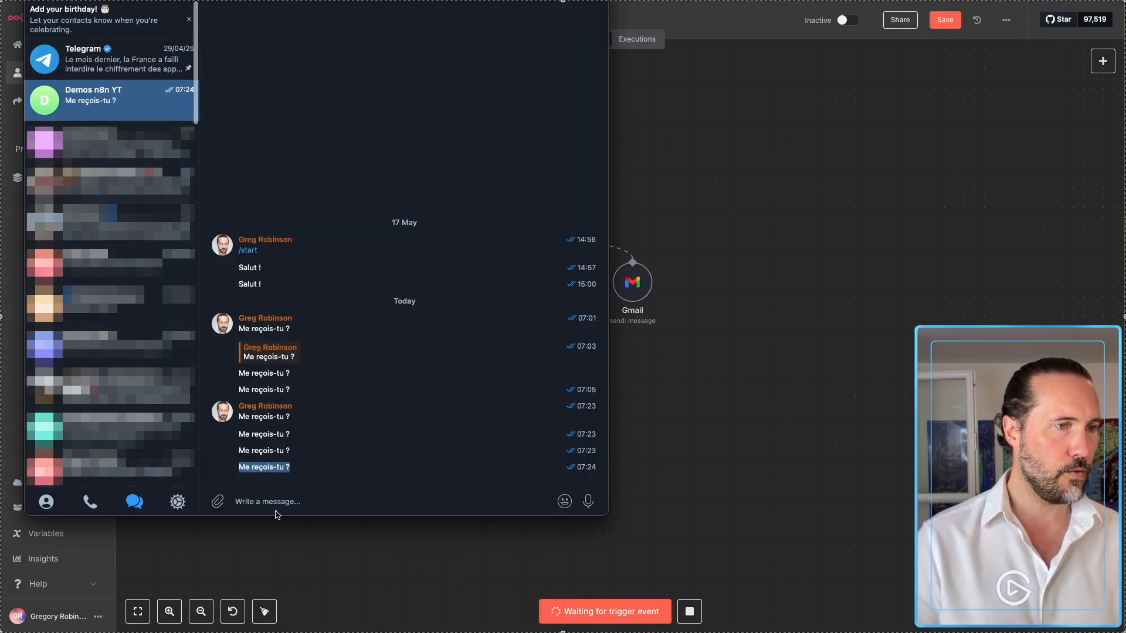
pyautogui.click(275, 504)
pyautogui.press('super+v')
pyautogui.press('Return')
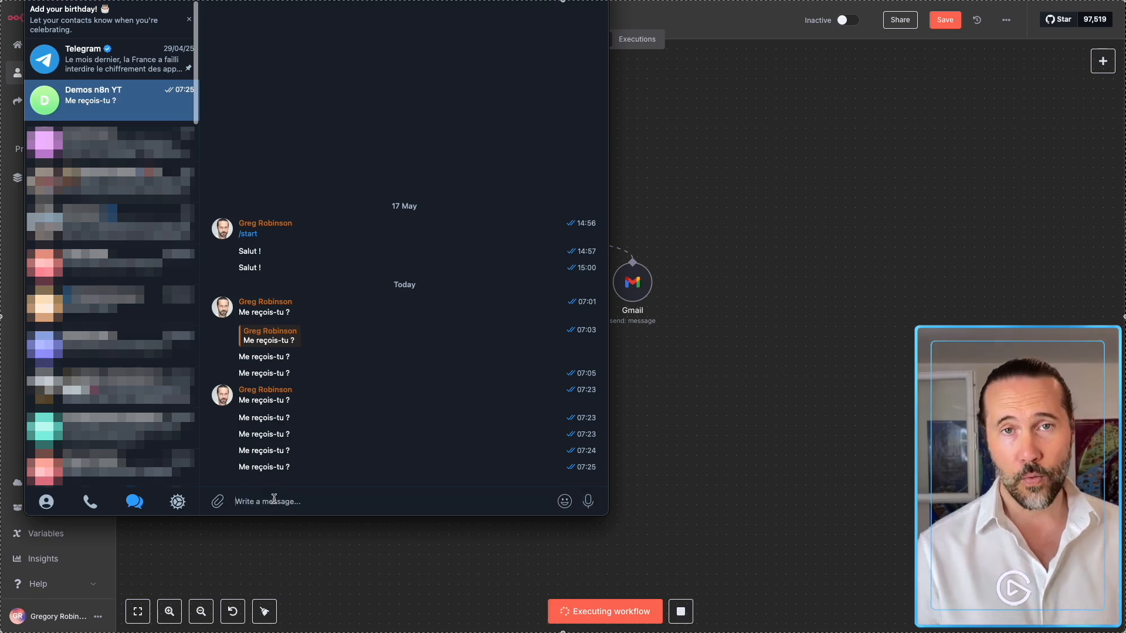
pyautogui.press('super+Tab')
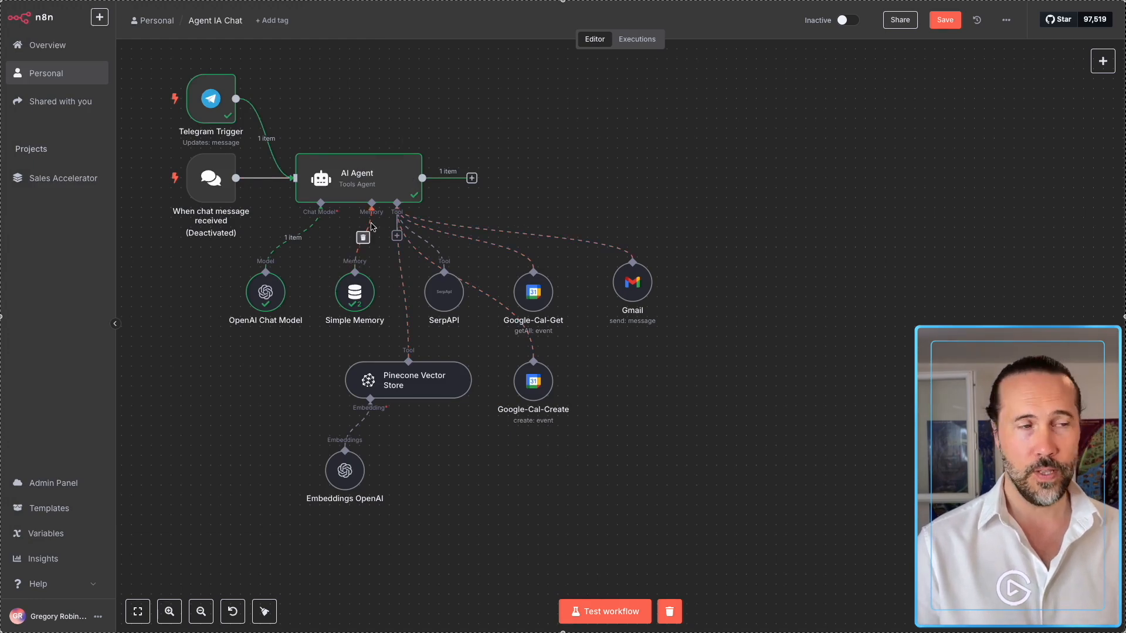
# Inspect the AI Agent's output reply from the test run.
pyautogui.click(472, 179)
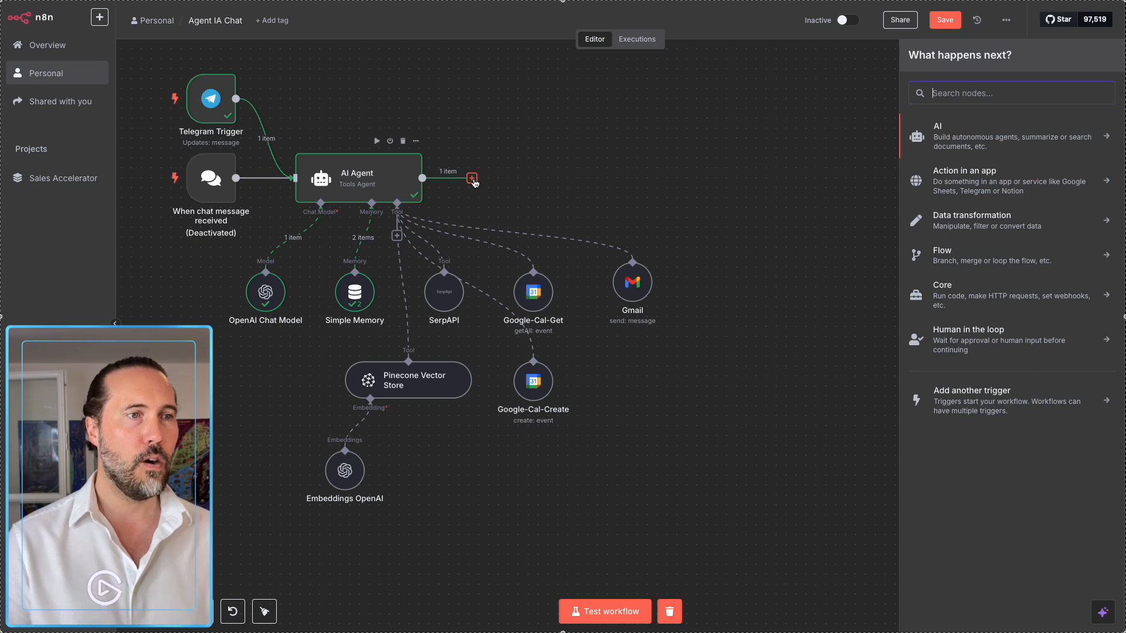
pyautogui.click(384, 185)
pyautogui.doubleClick(384, 184)
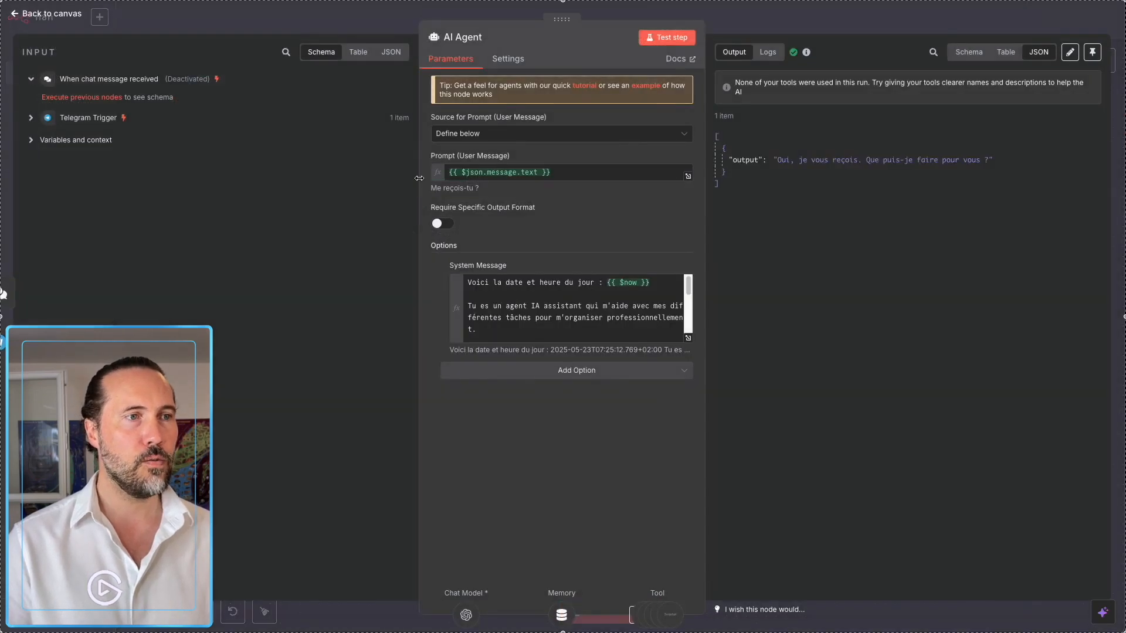
pyautogui.moveTo(759, 158); pyautogui.dragTo(891, 155)
pyautogui.click(671, 282)
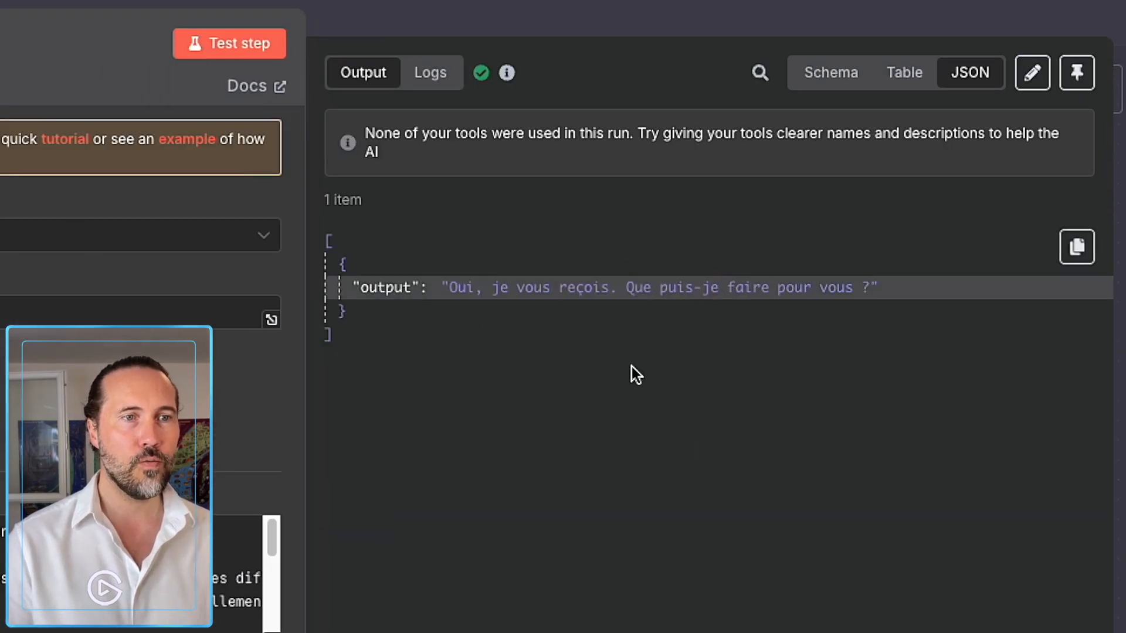
pyautogui.click(404, 23)
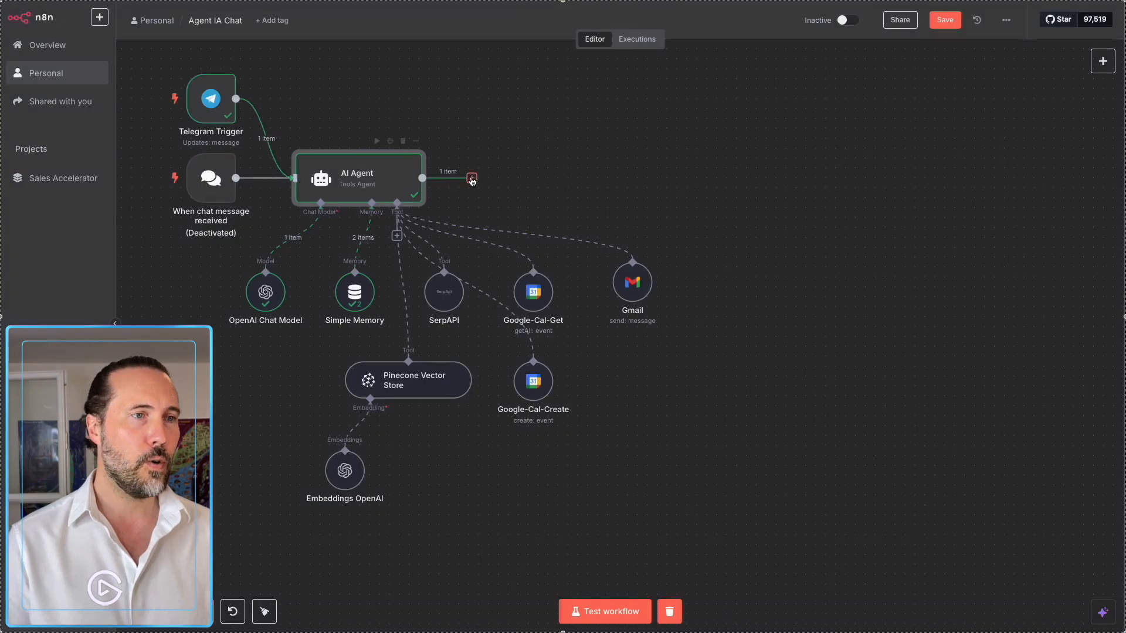
# Add a Telegram 'Send a text message' node after the AI Agent.
pyautogui.click(472, 179)
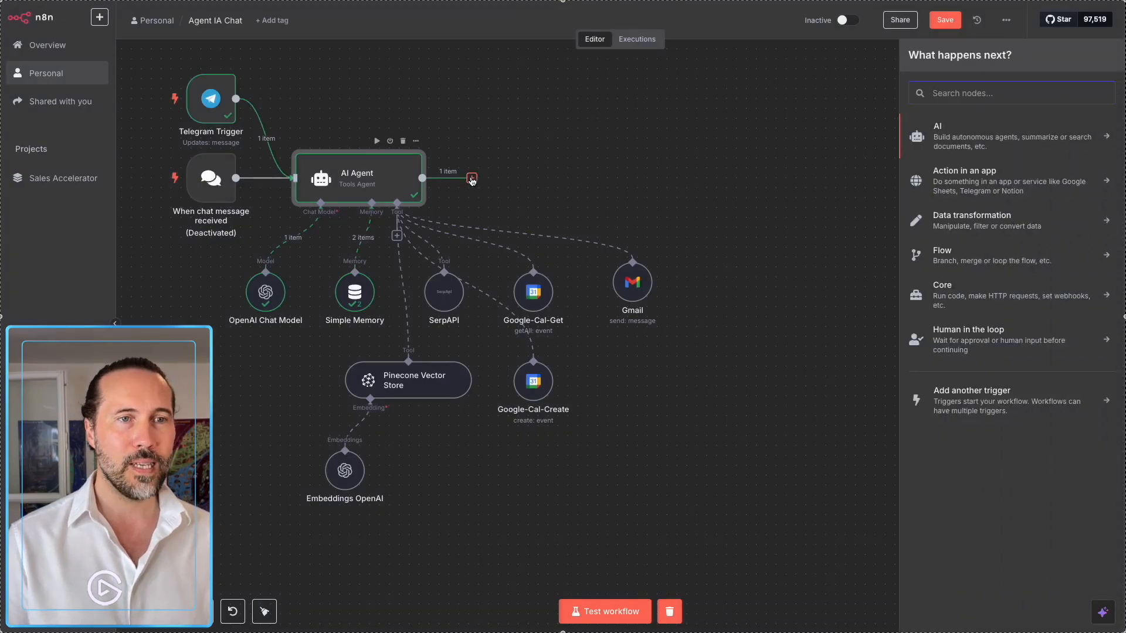
pyautogui.write('tele')
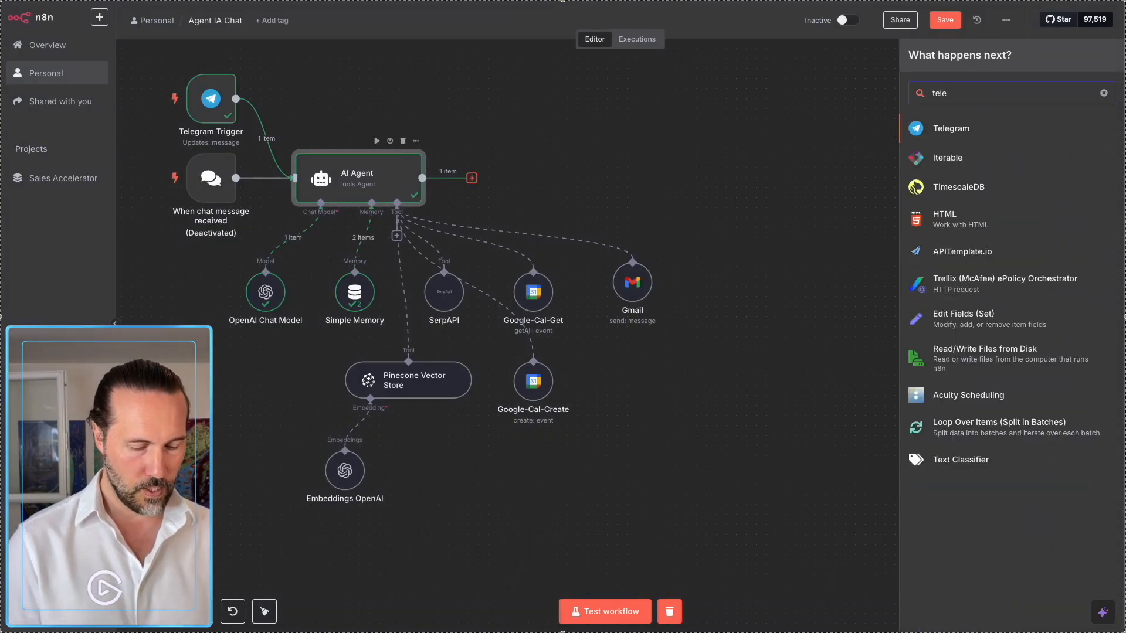
pyautogui.write('gr')
pyautogui.click(920, 130)
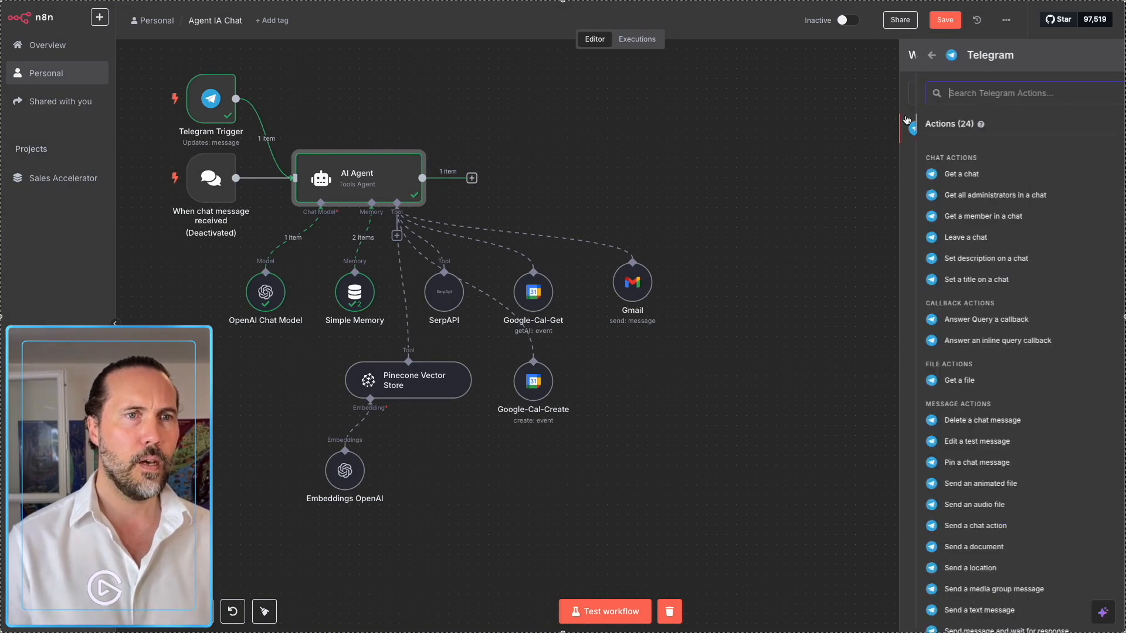
pyautogui.scroll(-2, 950, 223)
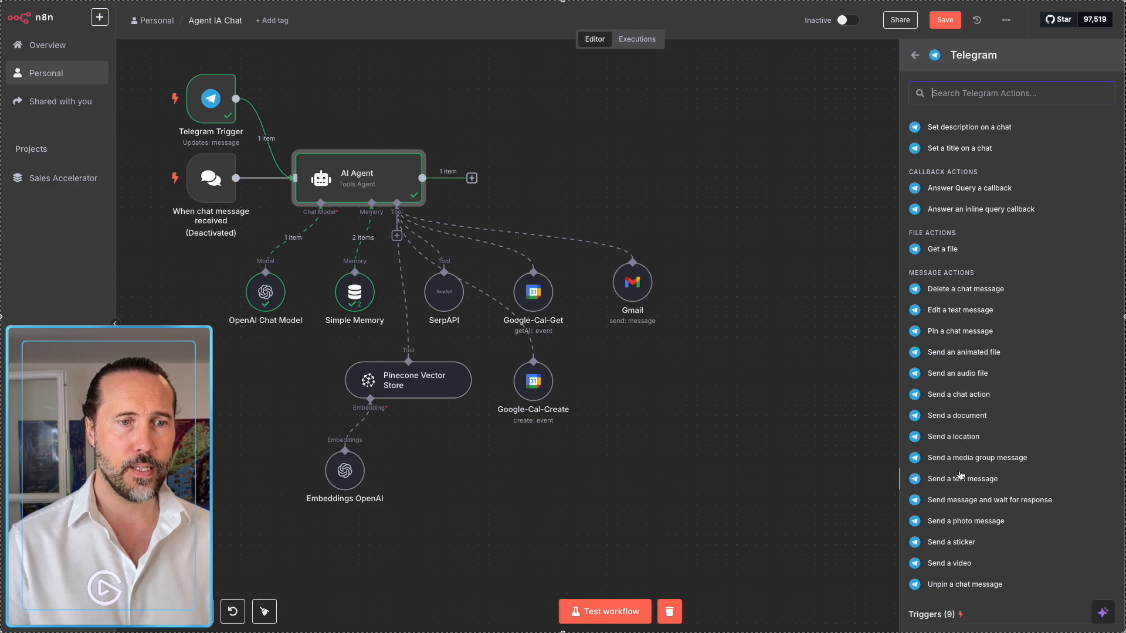
pyautogui.click(943, 479)
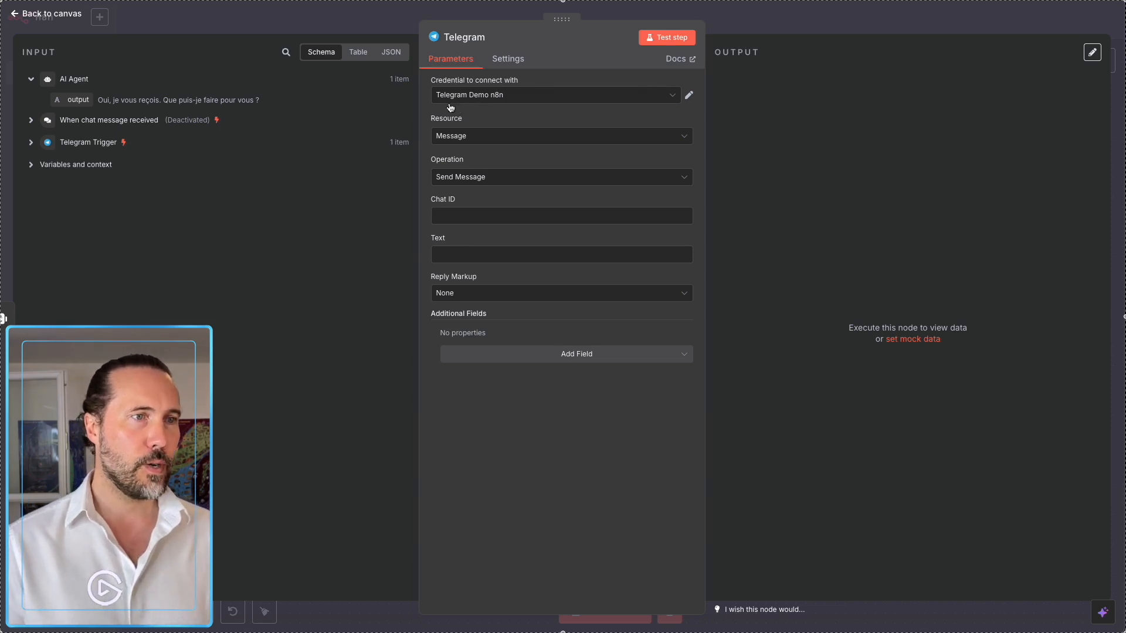
# Map Chat ID to the trigger's chat.id and Text to the AI Agent output, then test the step.
pyautogui.click(454, 141)
pyautogui.click(472, 135)
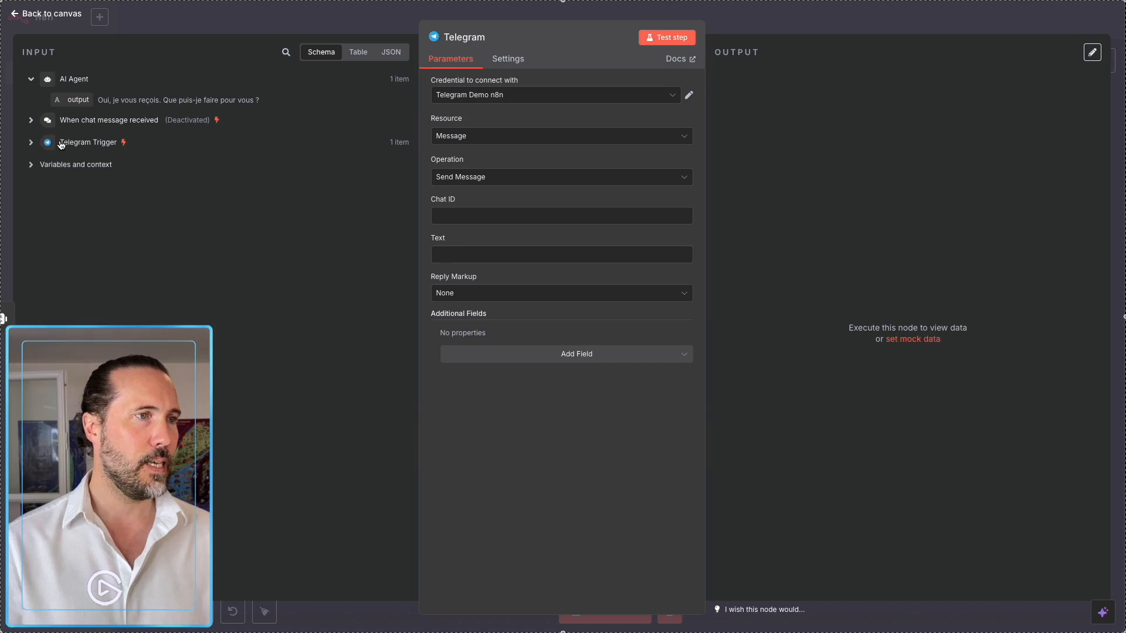
pyautogui.click(29, 144)
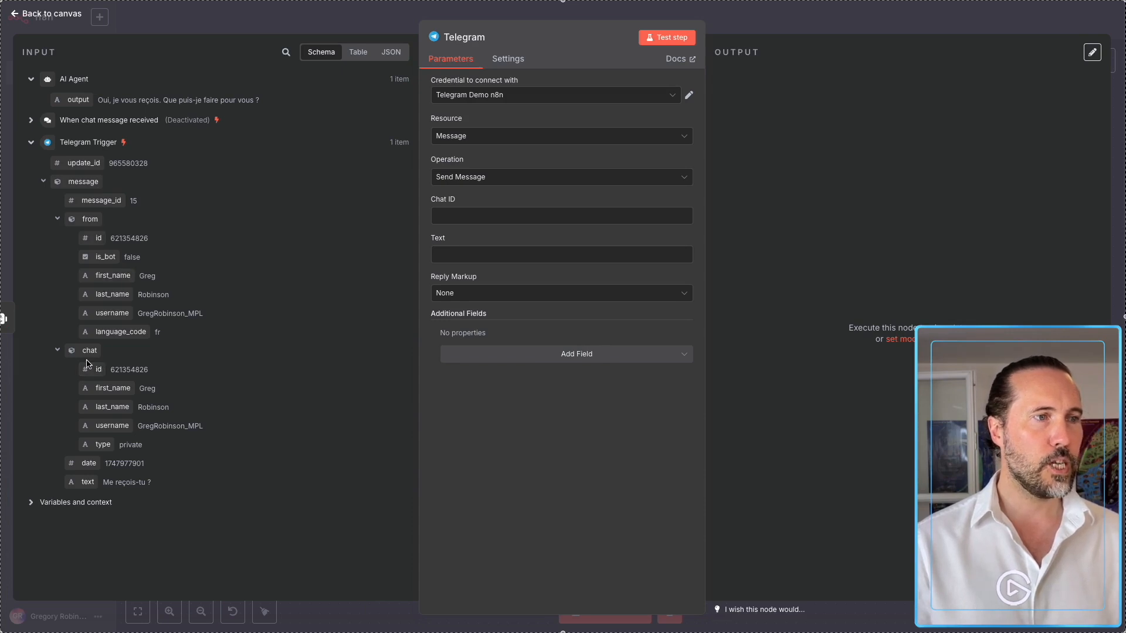
pyautogui.moveTo(97, 371); pyautogui.dragTo(459, 216)
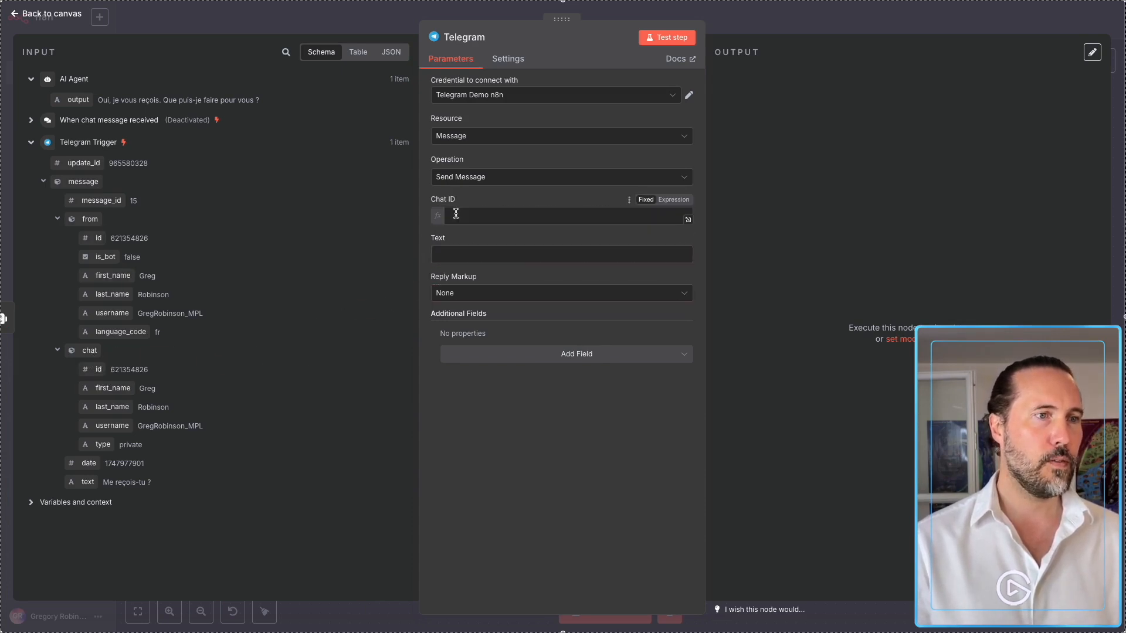
pyautogui.click(492, 199)
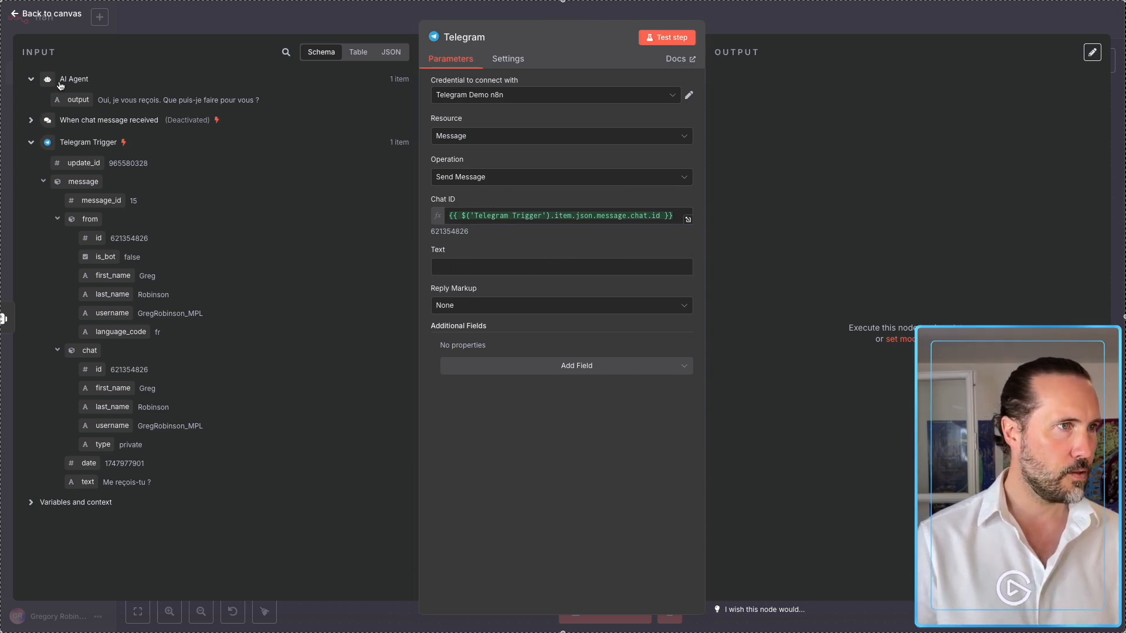
pyautogui.moveTo(75, 101); pyautogui.dragTo(465, 269)
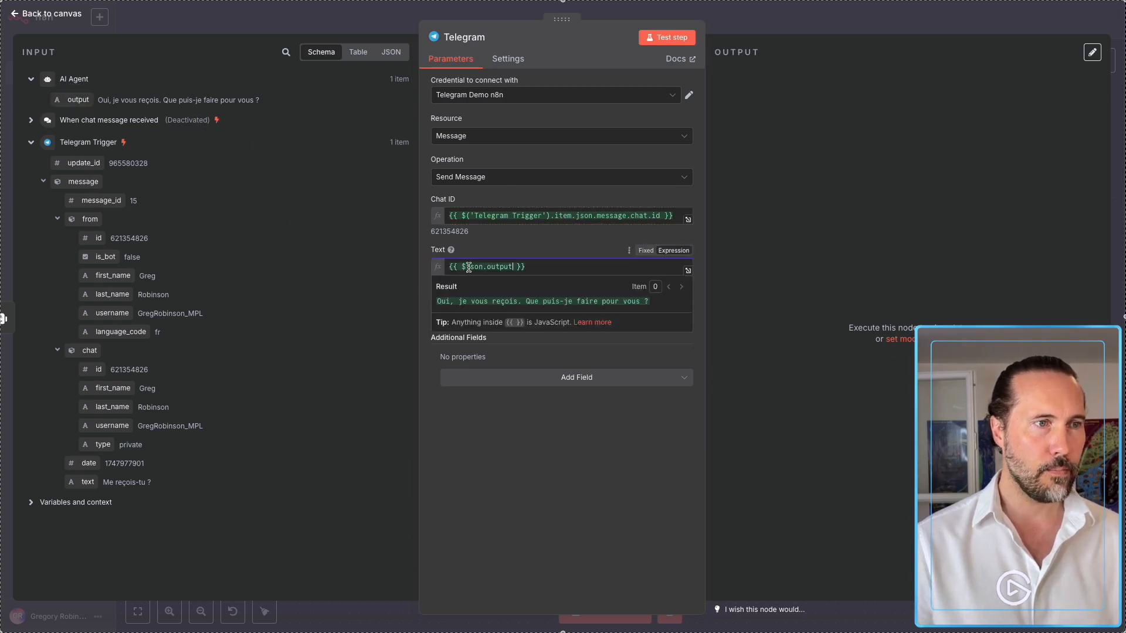
pyautogui.click(517, 257)
pyautogui.click(684, 38)
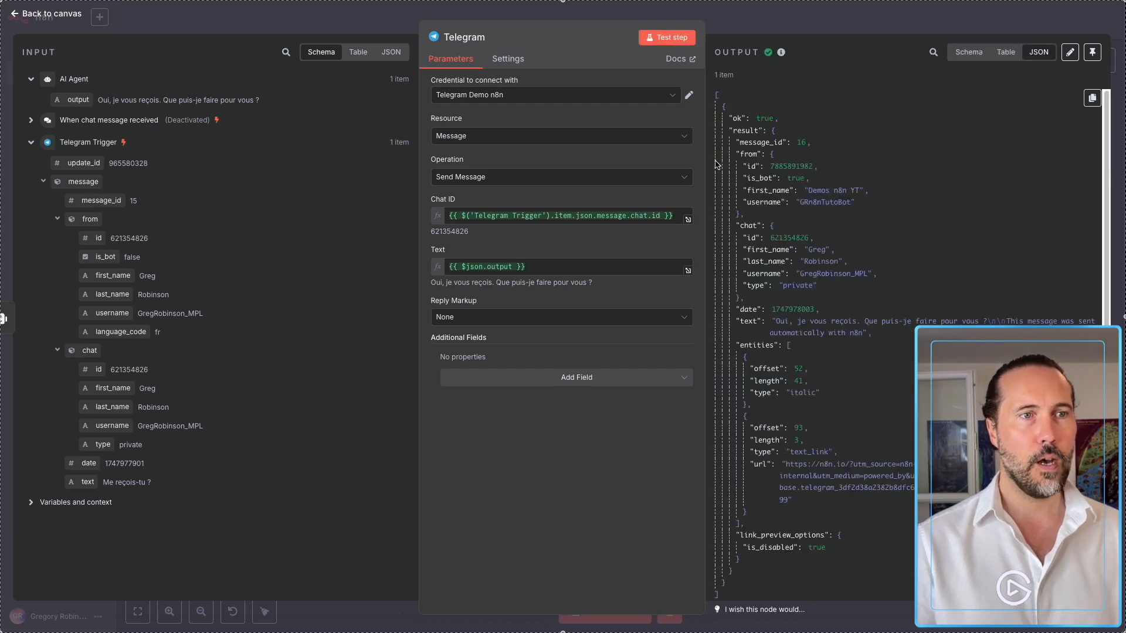
# After spotting the n8n signature in Telegram, add Append n8n Attribution and switch it off.
pyautogui.click(502, 547)
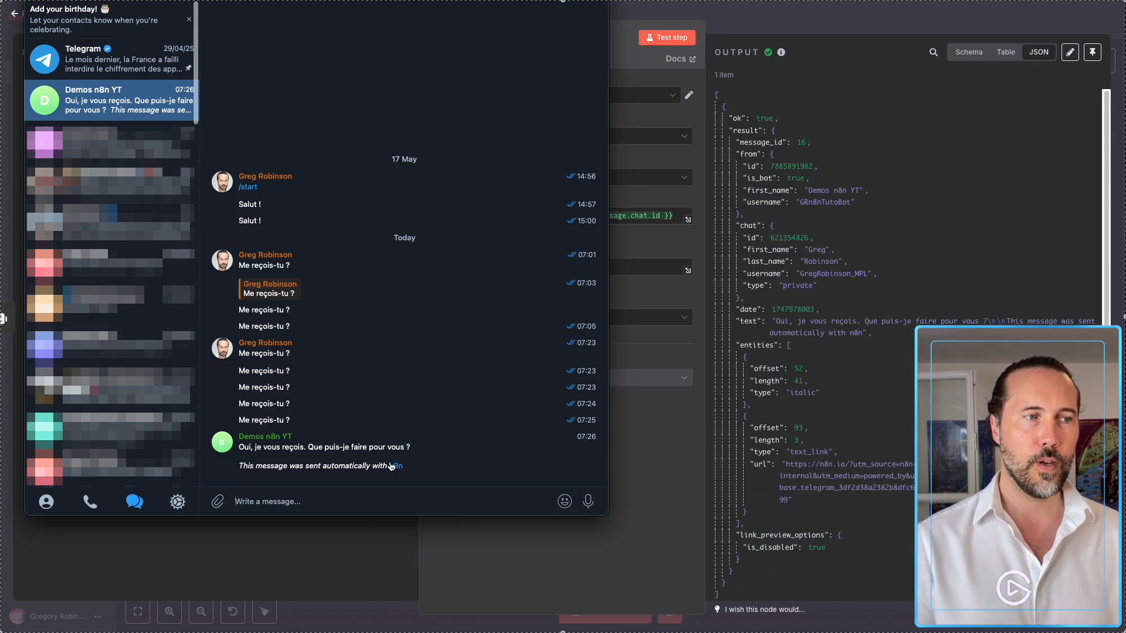
pyautogui.moveTo(247, 468); pyautogui.dragTo(363, 468)
pyautogui.press('super+Tab')
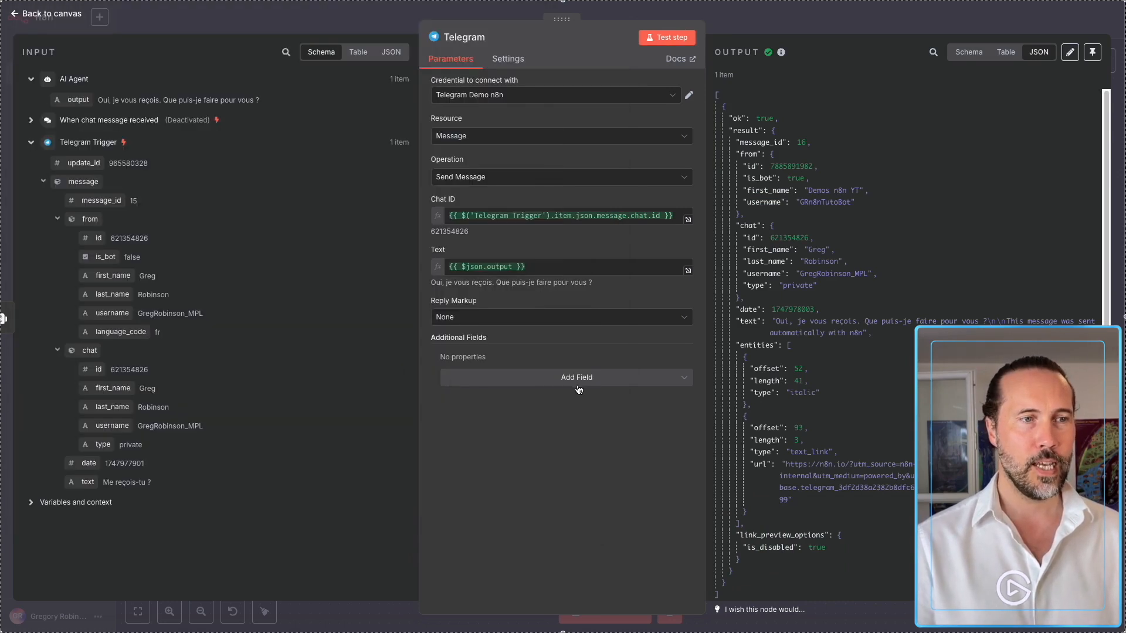
pyautogui.click(536, 377)
pyautogui.click(515, 408)
pyautogui.click(461, 375)
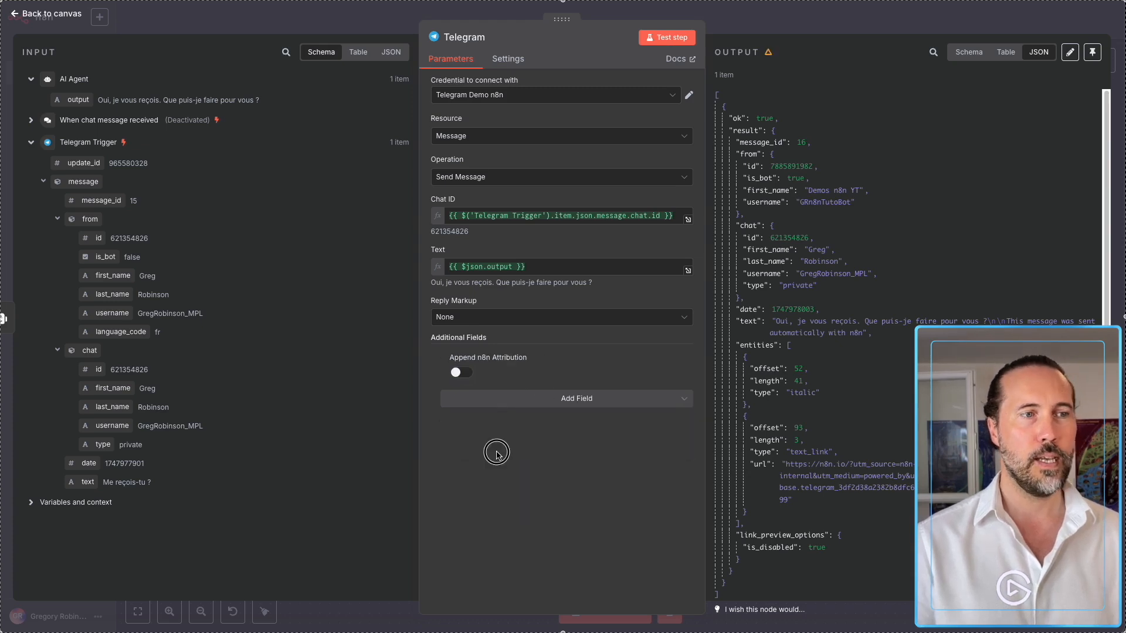
pyautogui.click(727, 27)
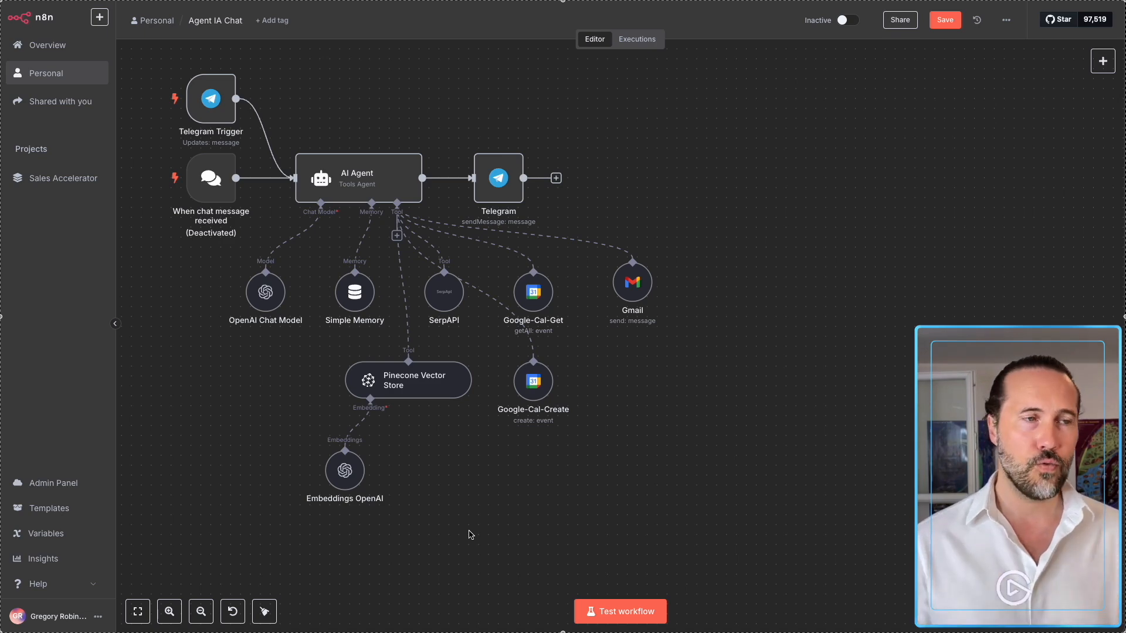
# During a test run, send the bot 'Donnes-moi un récap de ma semaine prochaine' from Telegram.
pyautogui.press('super+Tab')
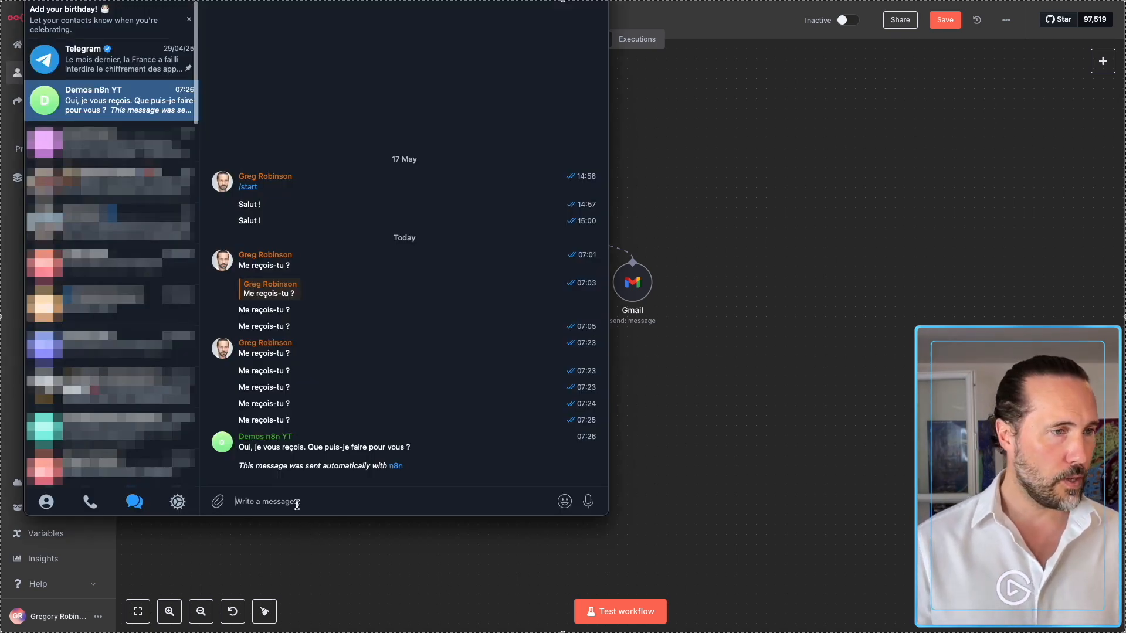
pyautogui.write('Donnes-moi un r')
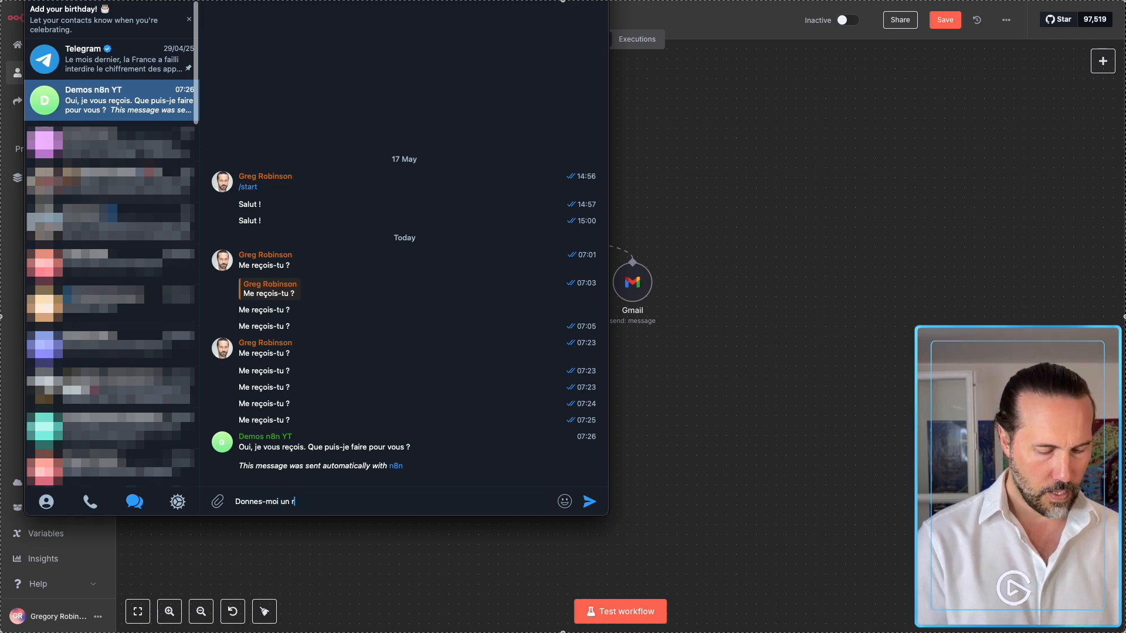
pyautogui.write('écap de ma semaine prochaine')
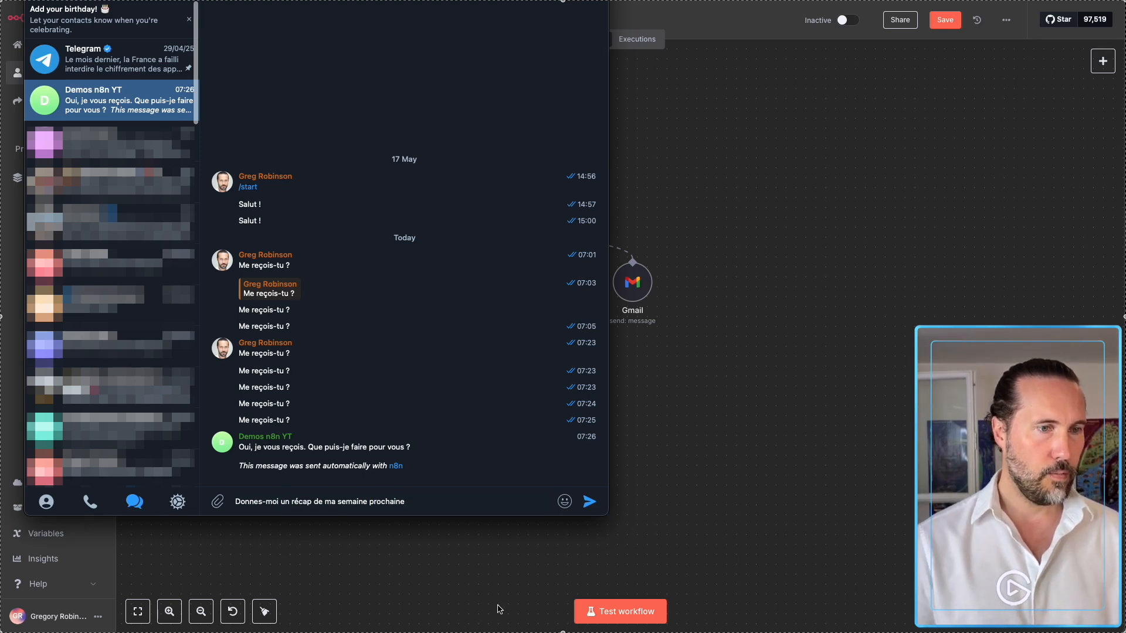
pyautogui.click(583, 611)
pyautogui.press('super+Tab')
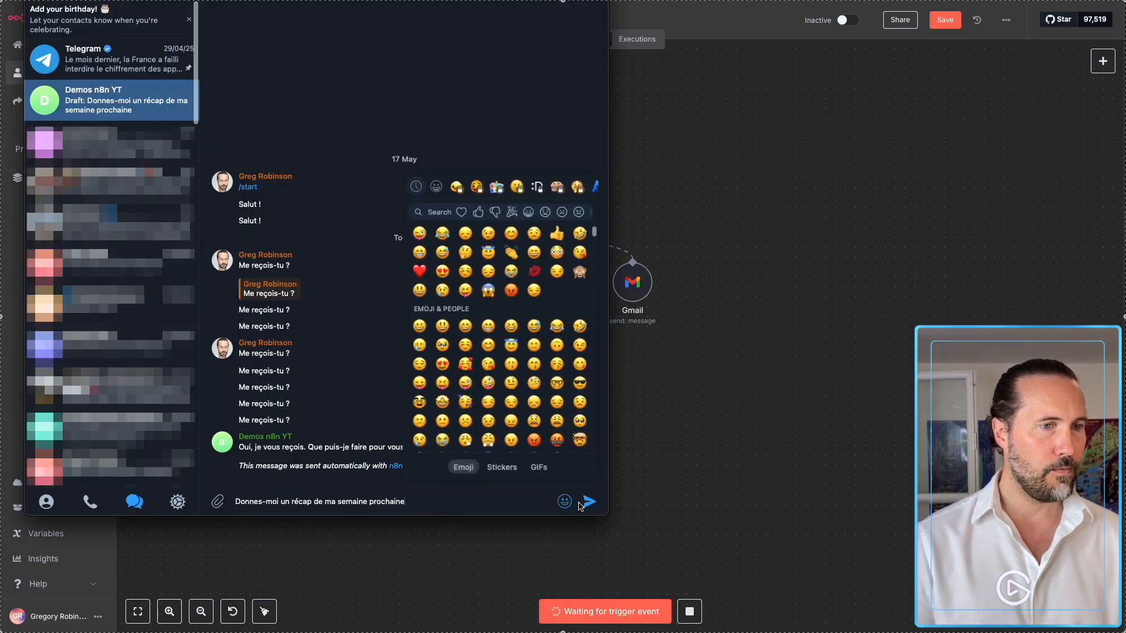
pyautogui.click(590, 502)
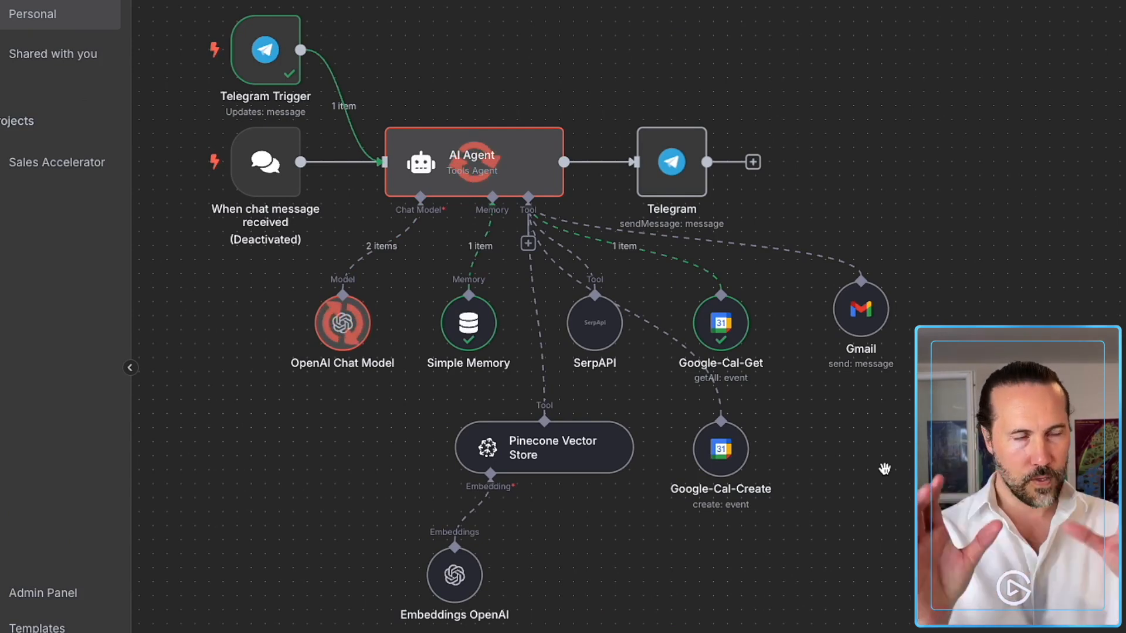
pyautogui.press('super+Tab')
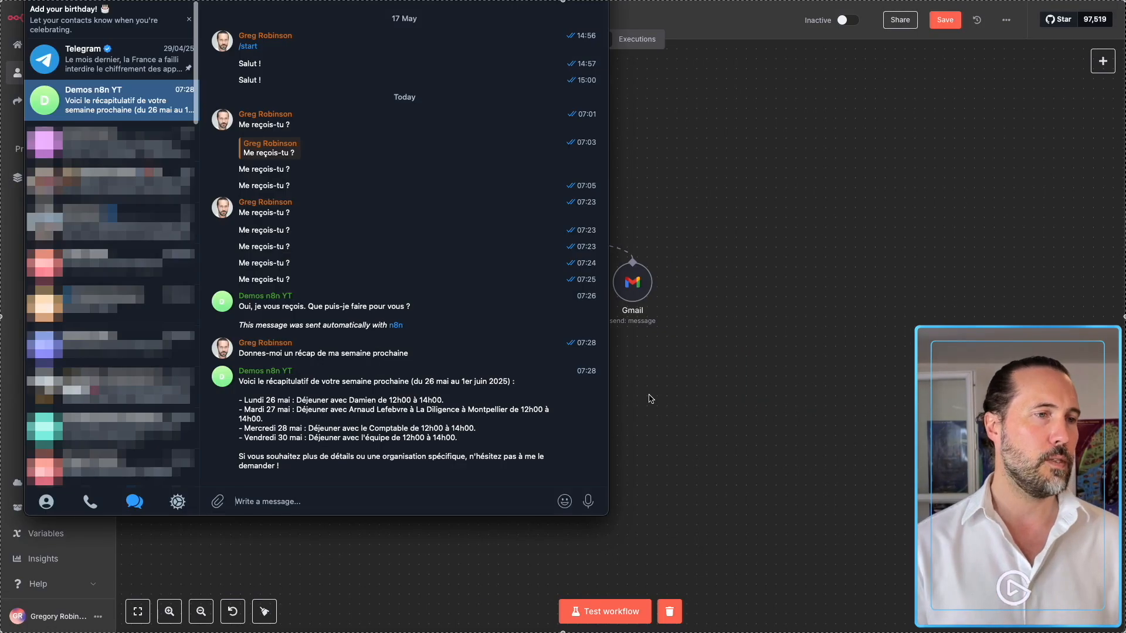